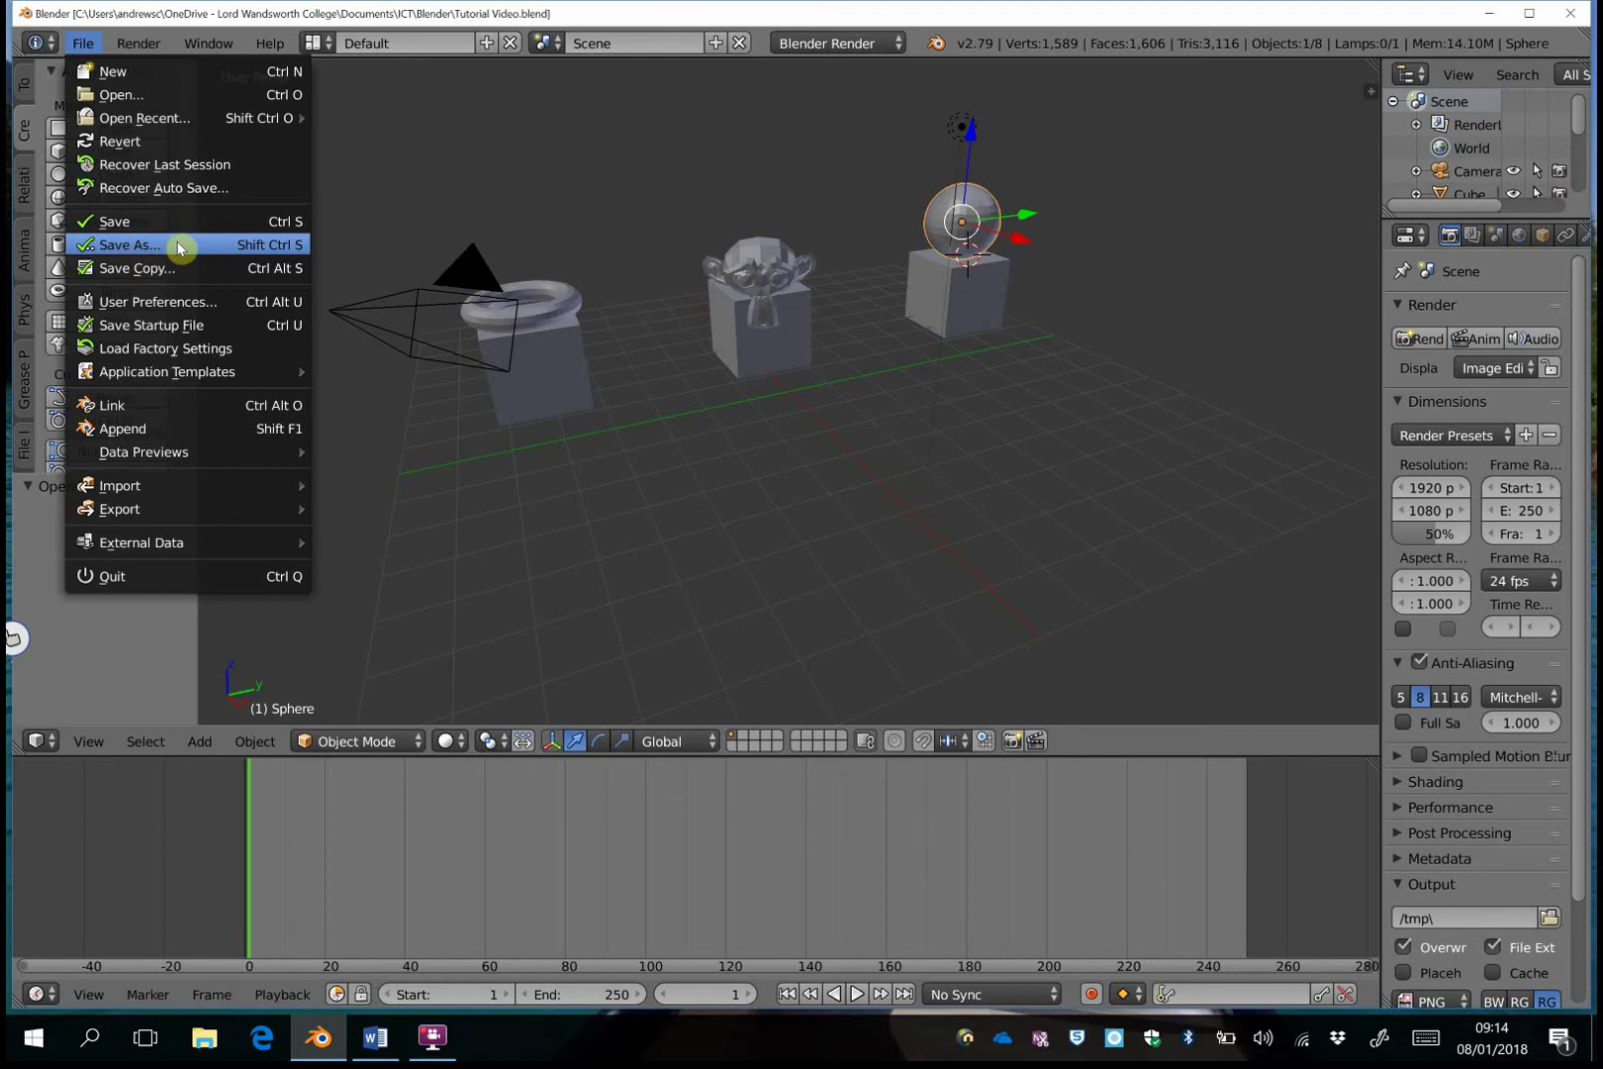
Save a new version of the Blender file under the name Tutorial Video 1 in the Blender folder.
left_click(164, 247)
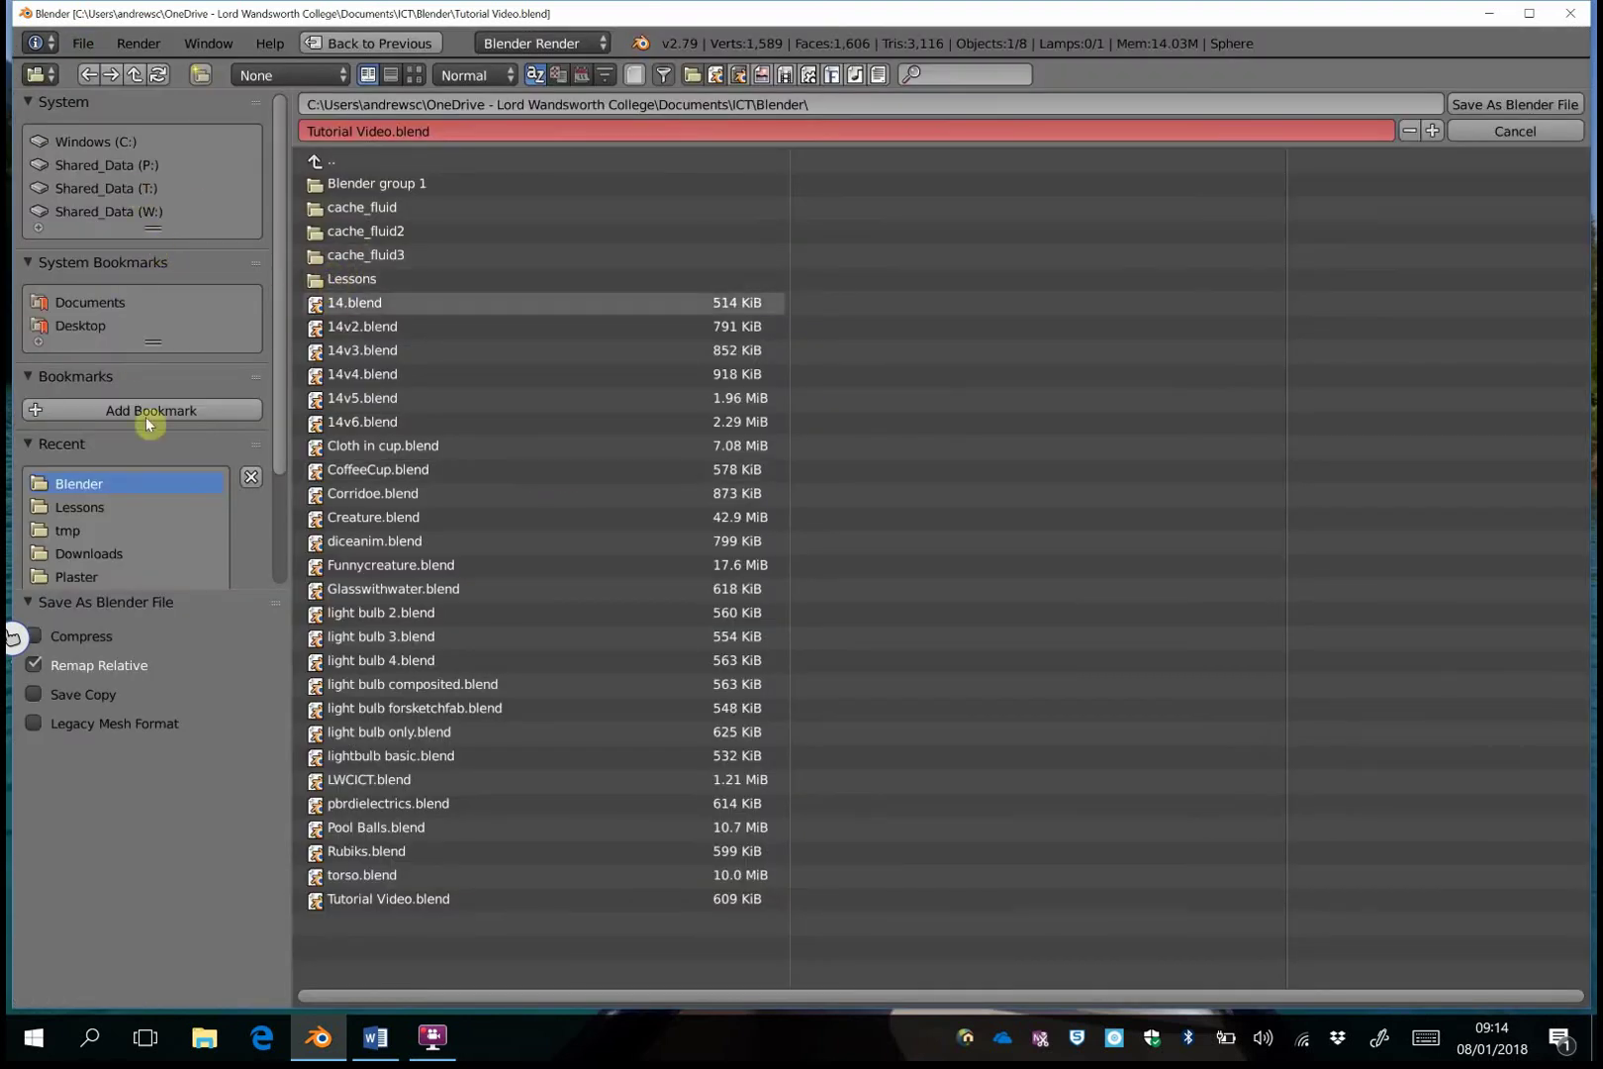
left_click_drag(139, 226, 151, 269)
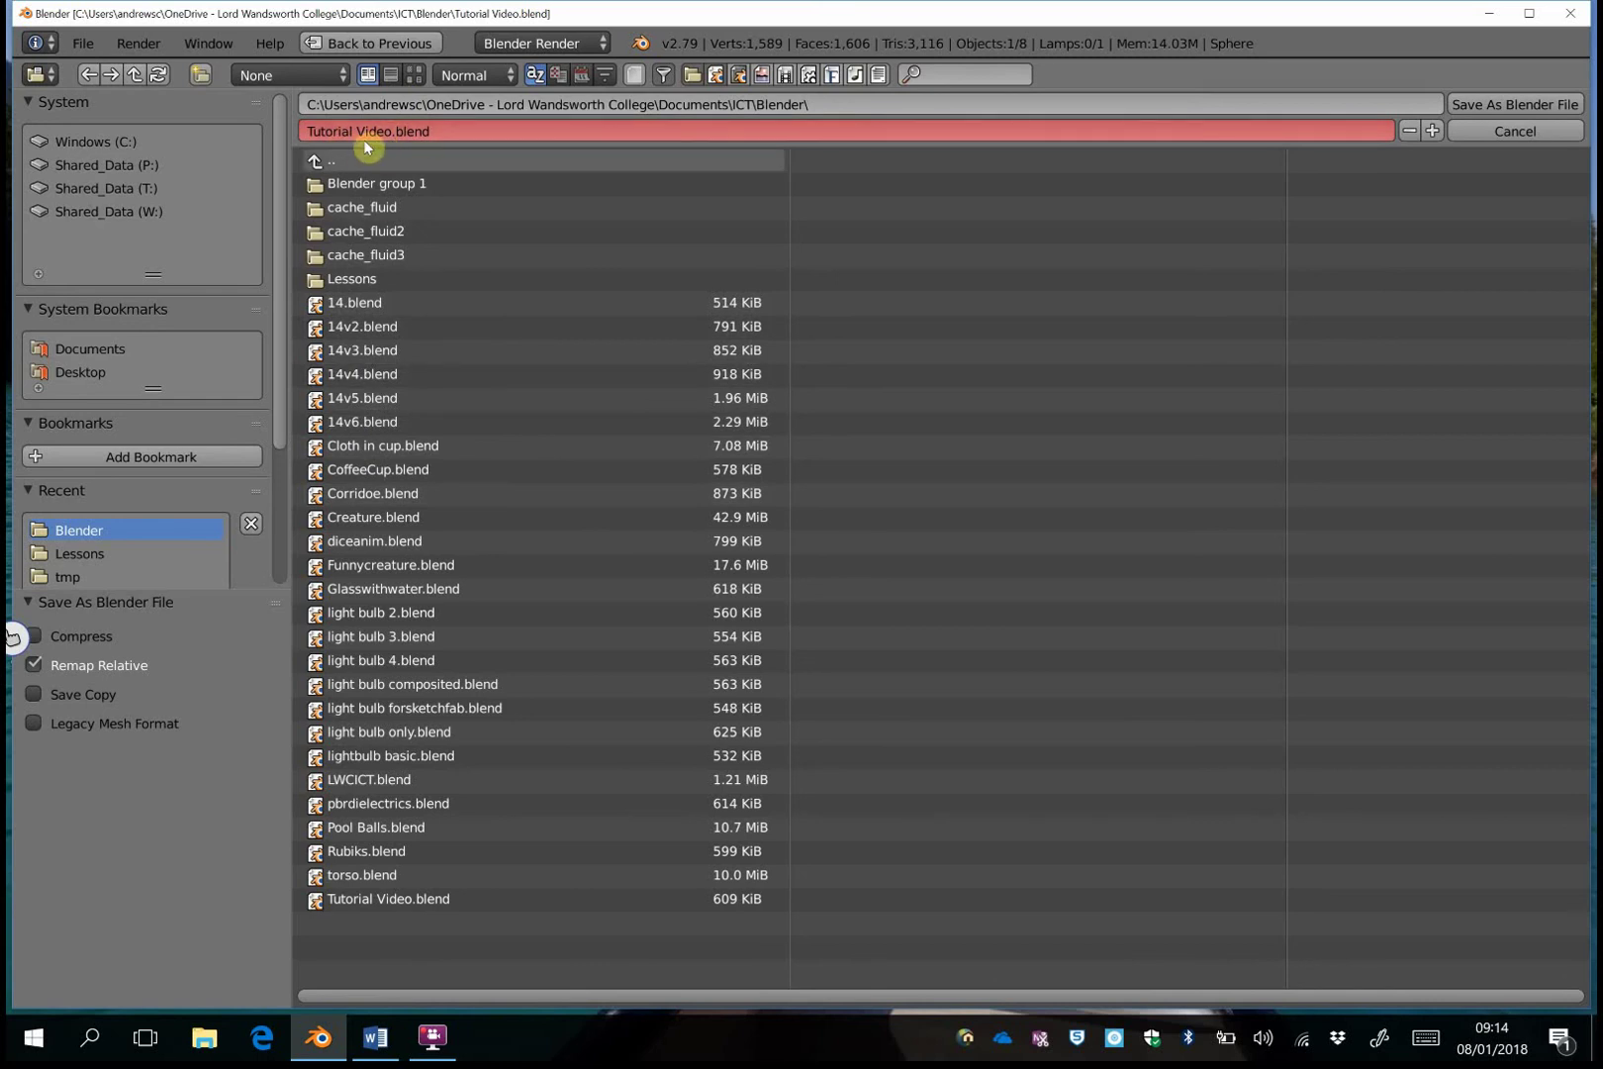
left_click(398, 131)
left_click(393, 135)
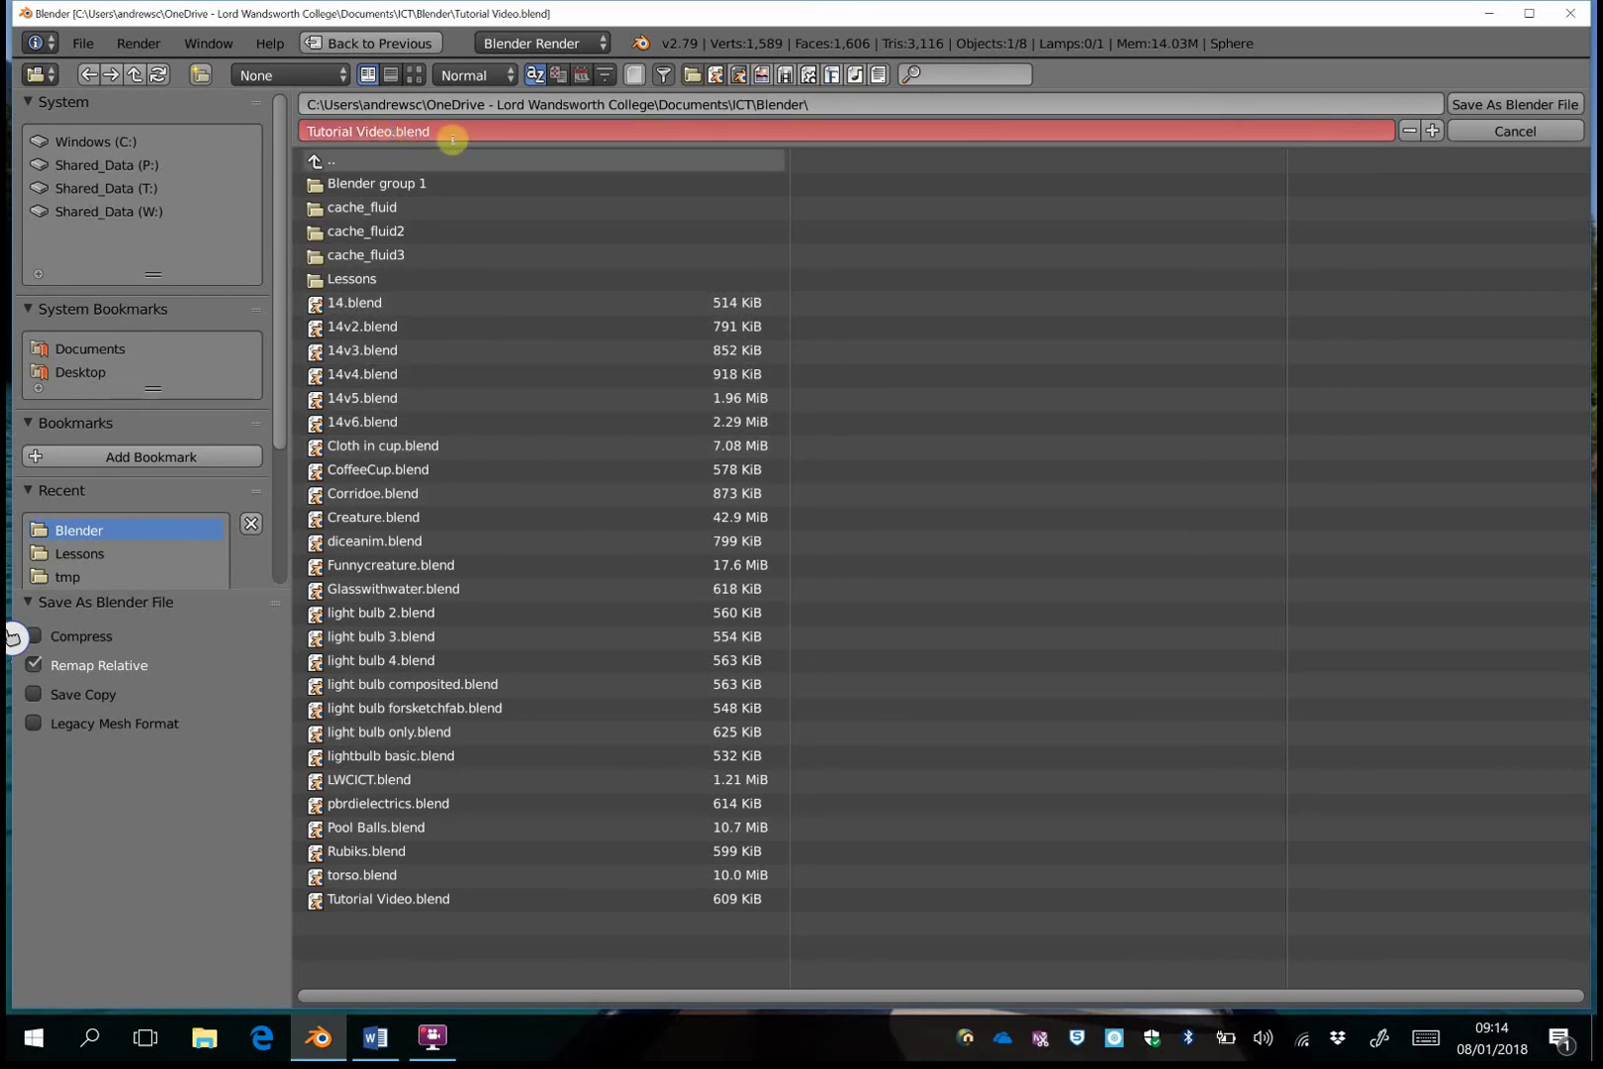
left_click_drag(464, 137, 9, 94)
type("Tut")
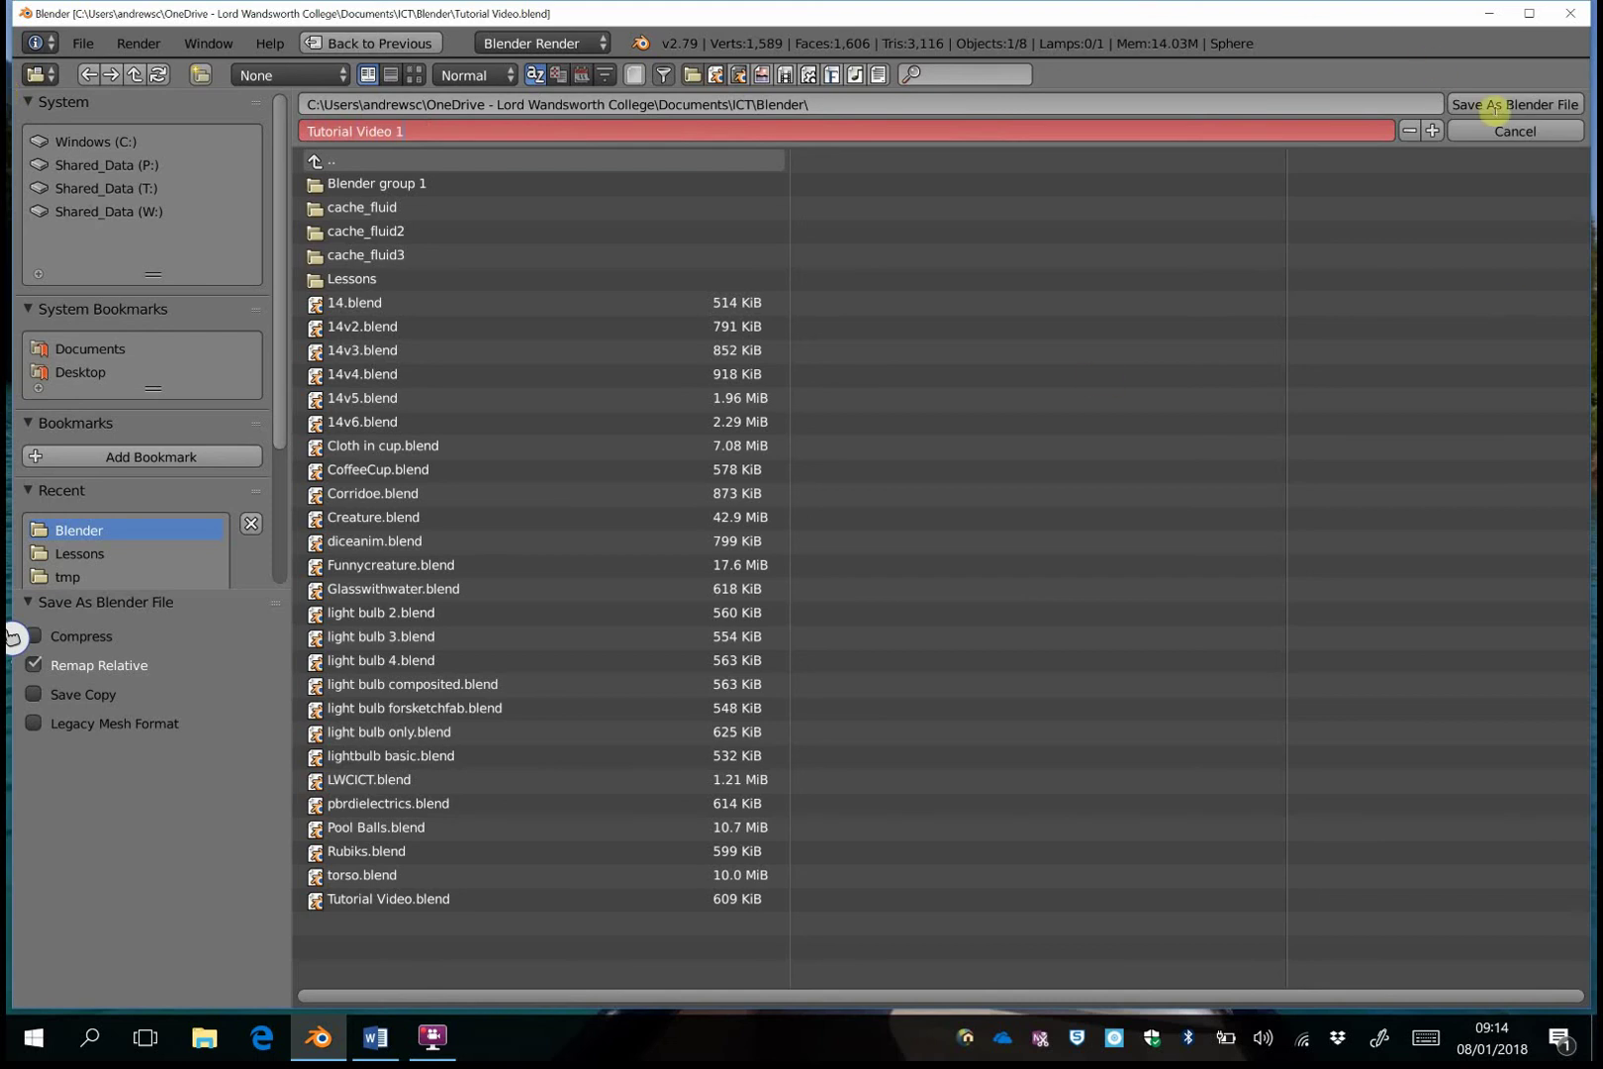
left_click(1514, 104)
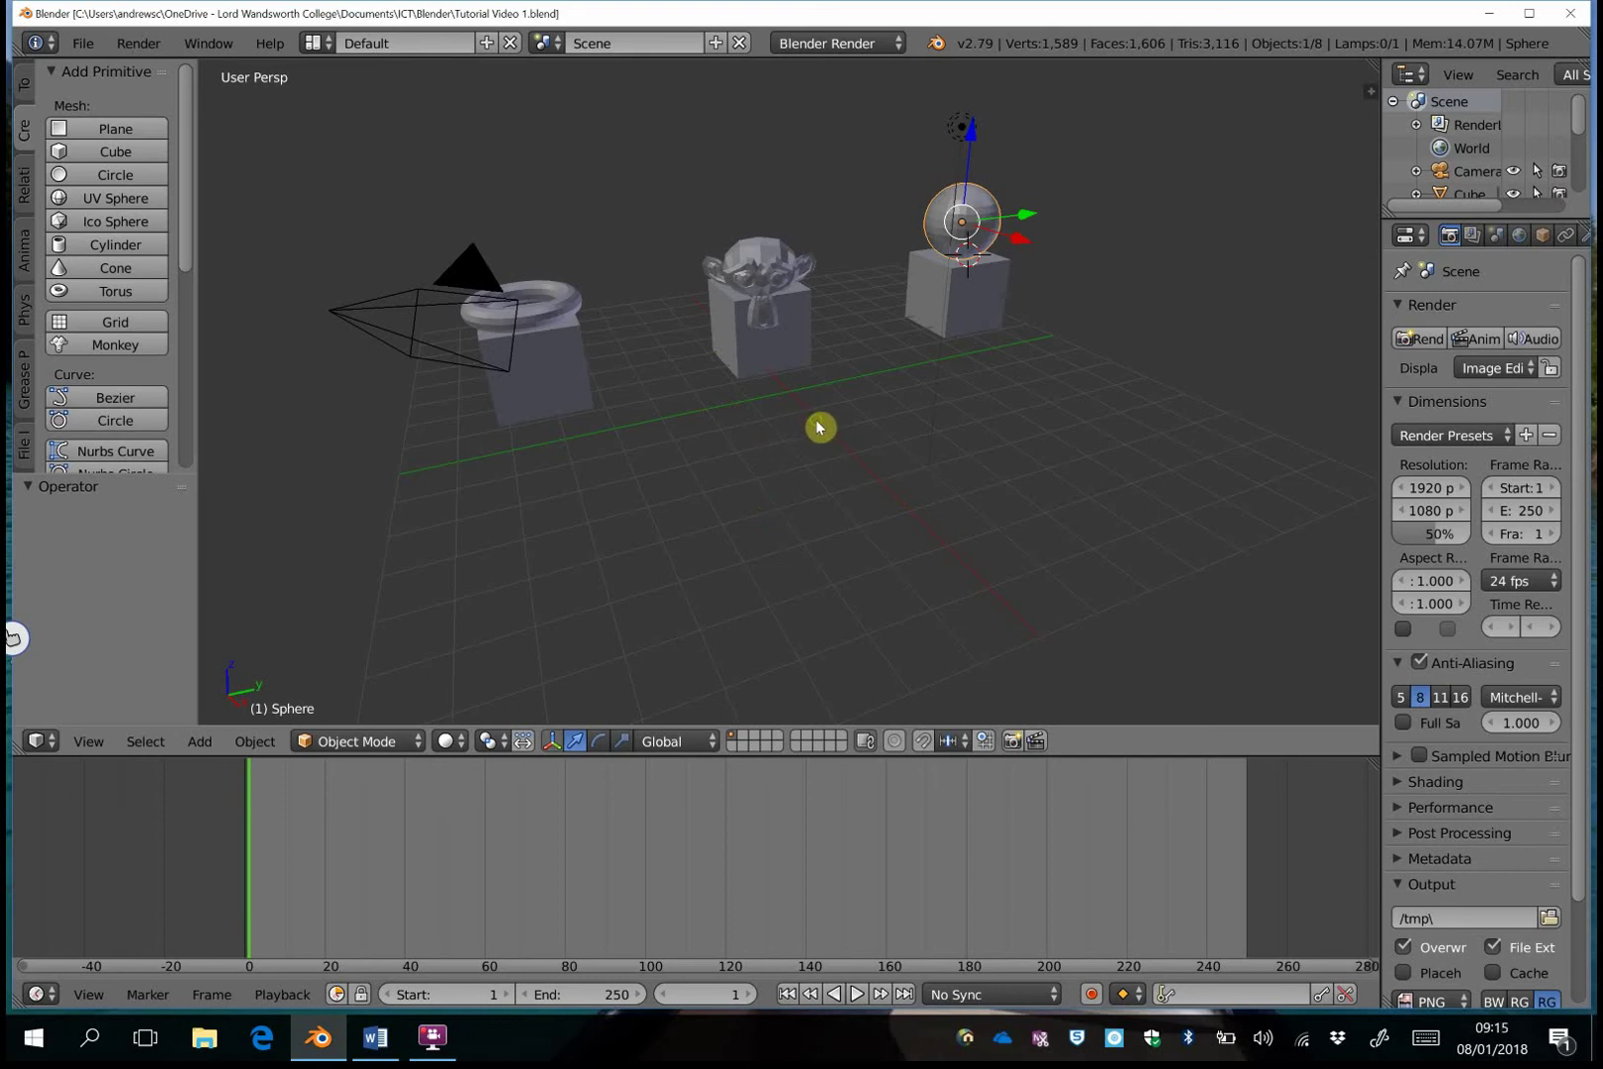
Zoom in and out on the three pedestals and view the scene from the Right.
mouse_move(819, 427)
middle_mouse_down()
mouse_move(894, 440)
mouse_move(1021, 401)
mouse_move(1038, 490)
mouse_move(831, 452)
mouse_move(758, 352)
mouse_move(580, 372)
mouse_move(593, 500)
mouse_move(786, 485)
mouse_move(881, 407)
mouse_move(999, 401)
mouse_move(1062, 476)
mouse_move(833, 444)
mouse_move(751, 376)
mouse_move(658, 437)
mouse_move(827, 452)
mouse_move(836, 402)
mouse_move(787, 404)
mouse_move(795, 441)
mouse_move(794, 404)
mouse_move(759, 421)
mouse_move(862, 415)
mouse_move(817, 423)
middle_mouse_up()
scroll(812, 354, "up", 10)
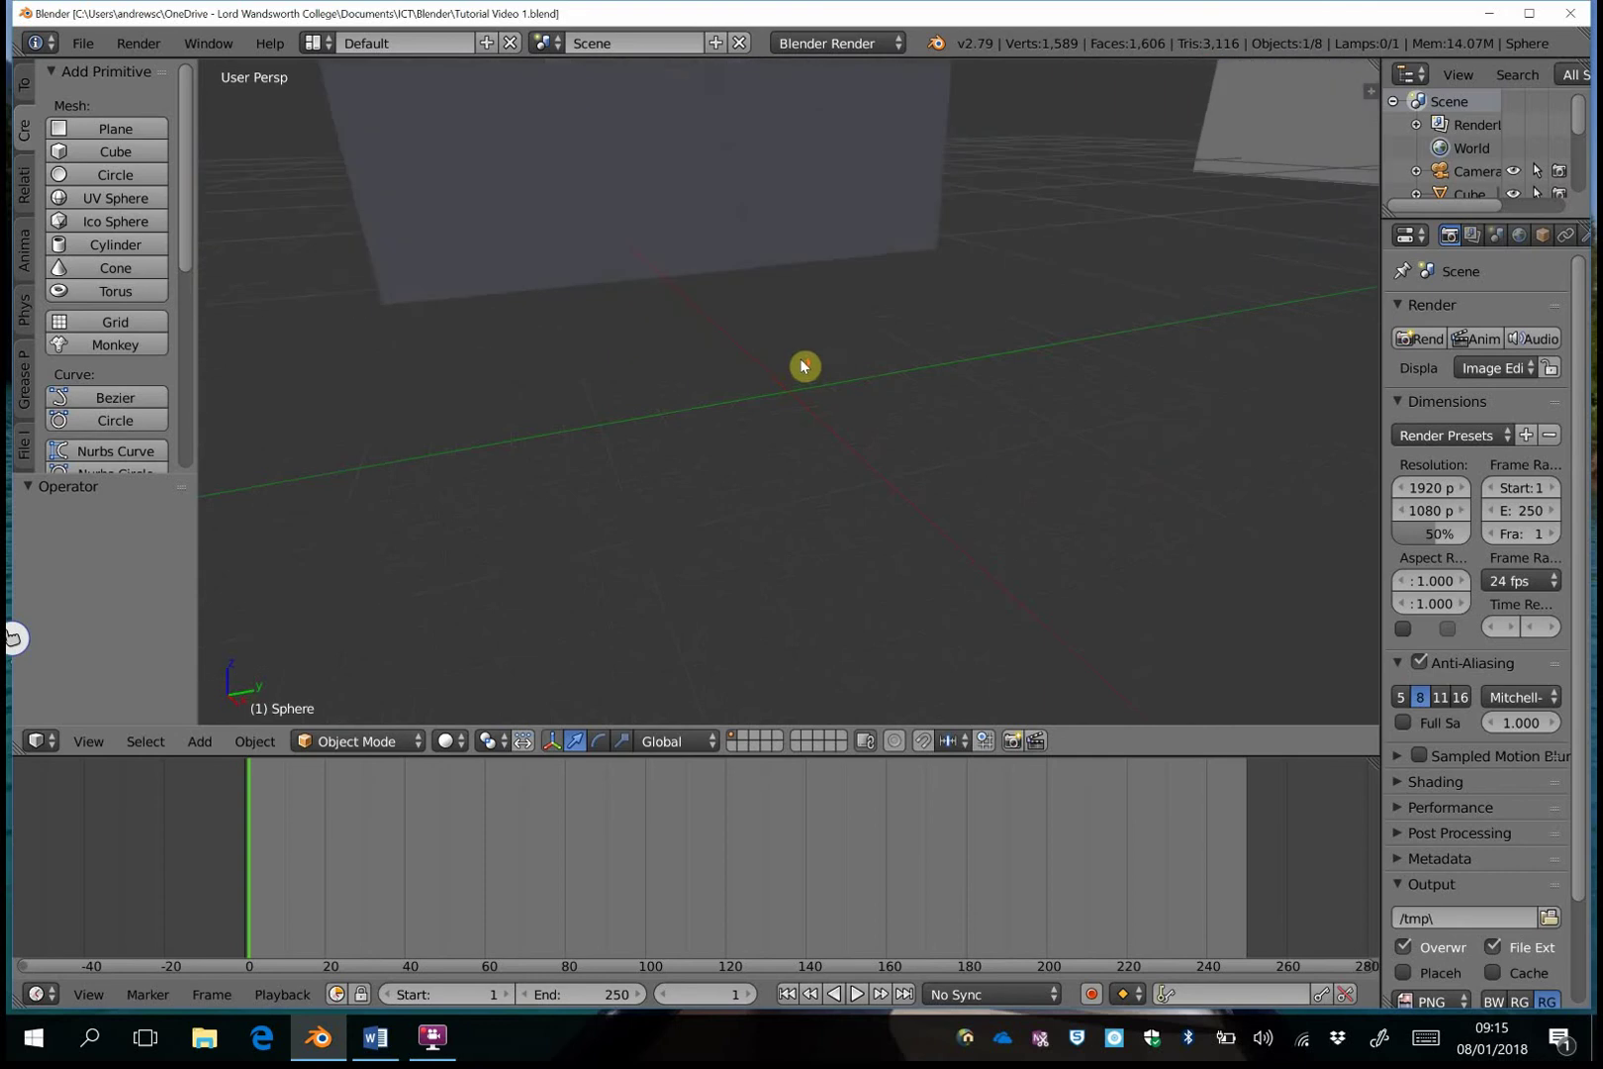
scroll(837, 365, "down", 12)
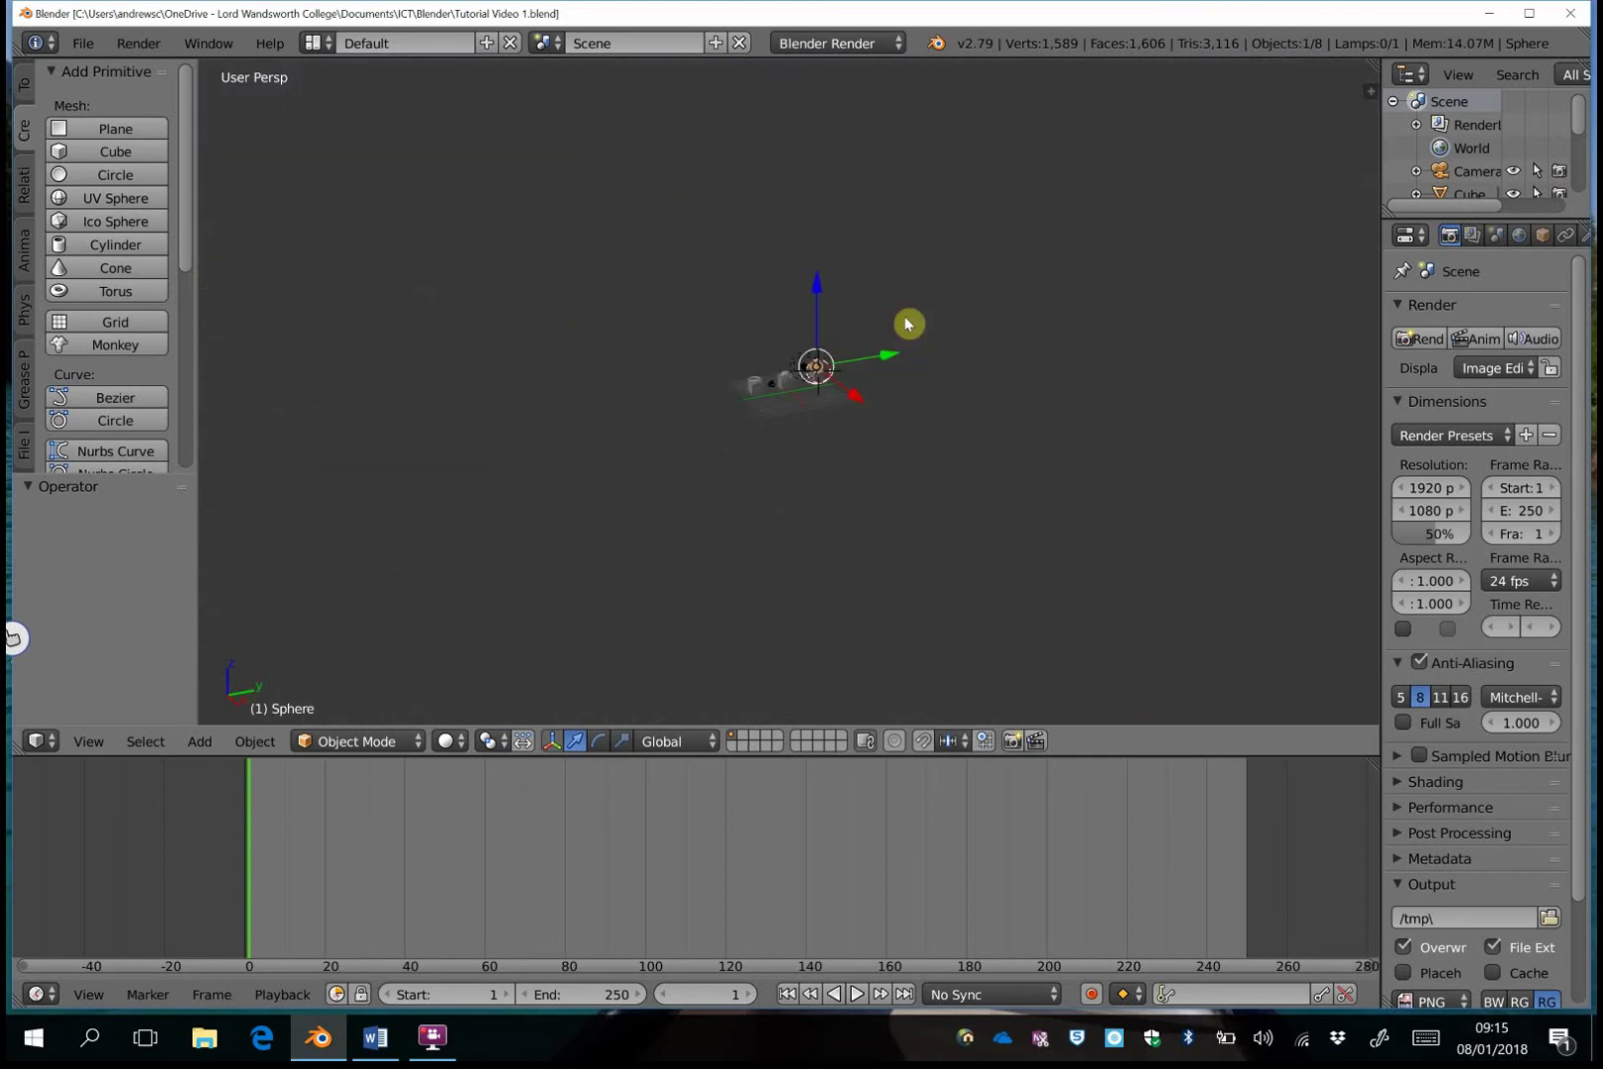
scroll(900, 316, "up", 8)
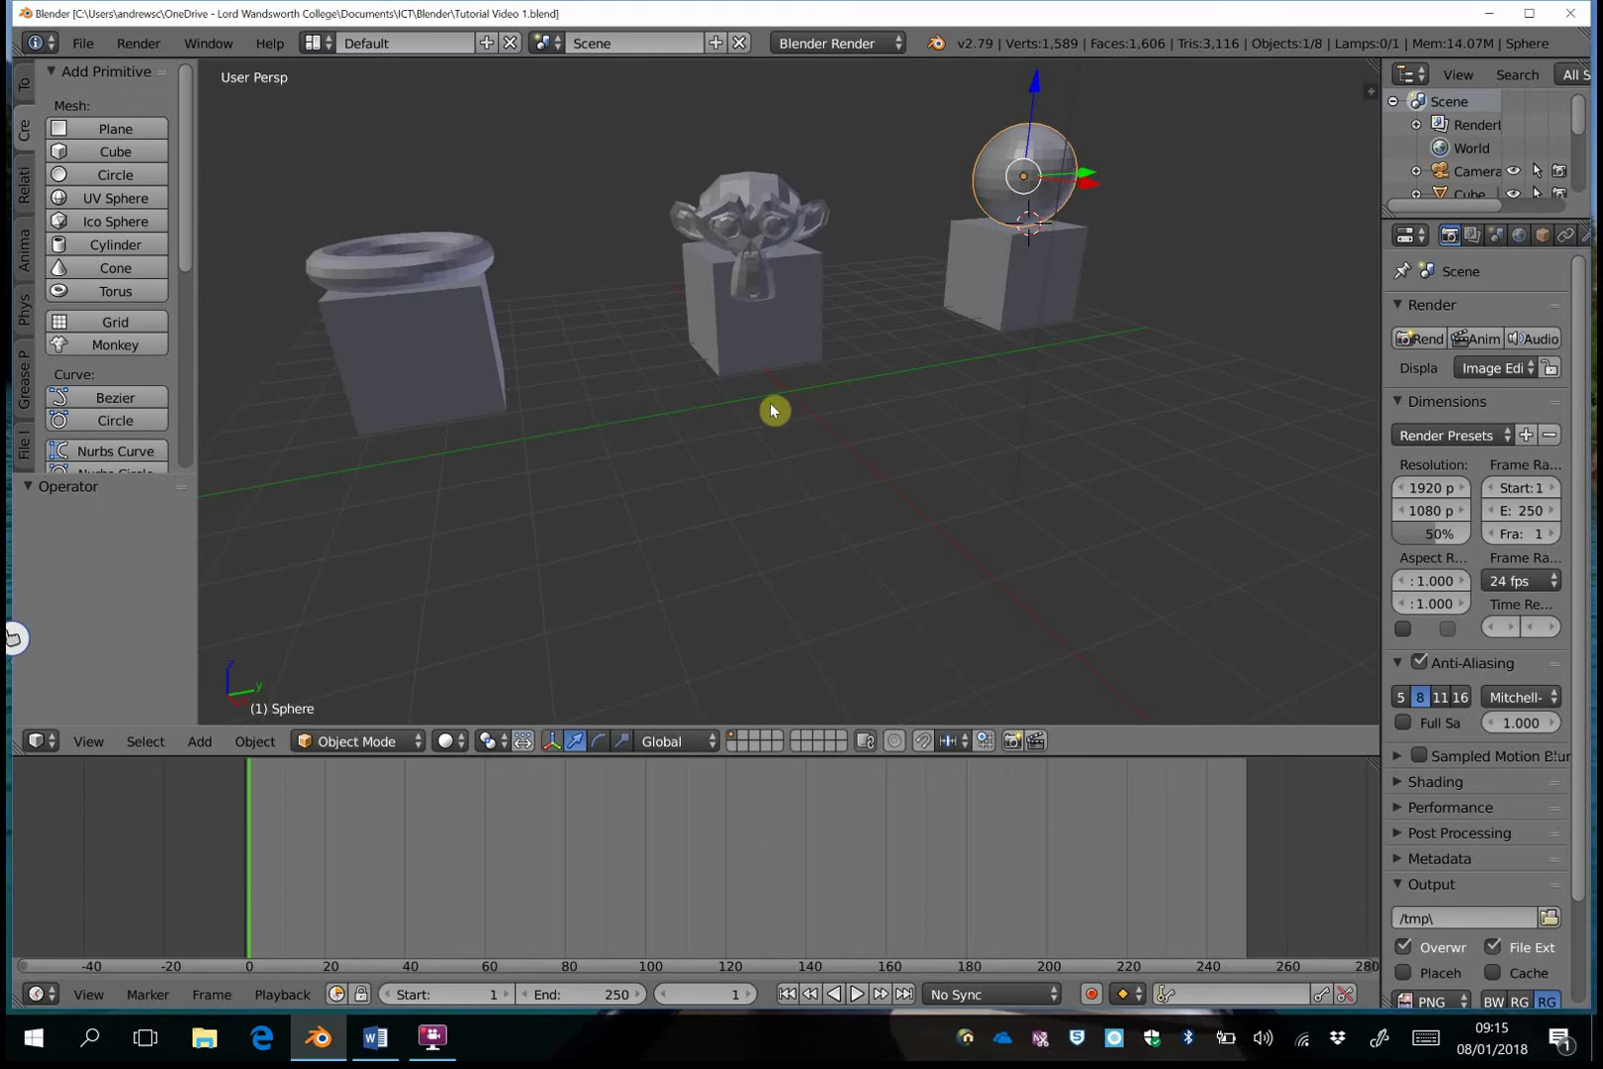
left_click(93, 749)
left_click(87, 742)
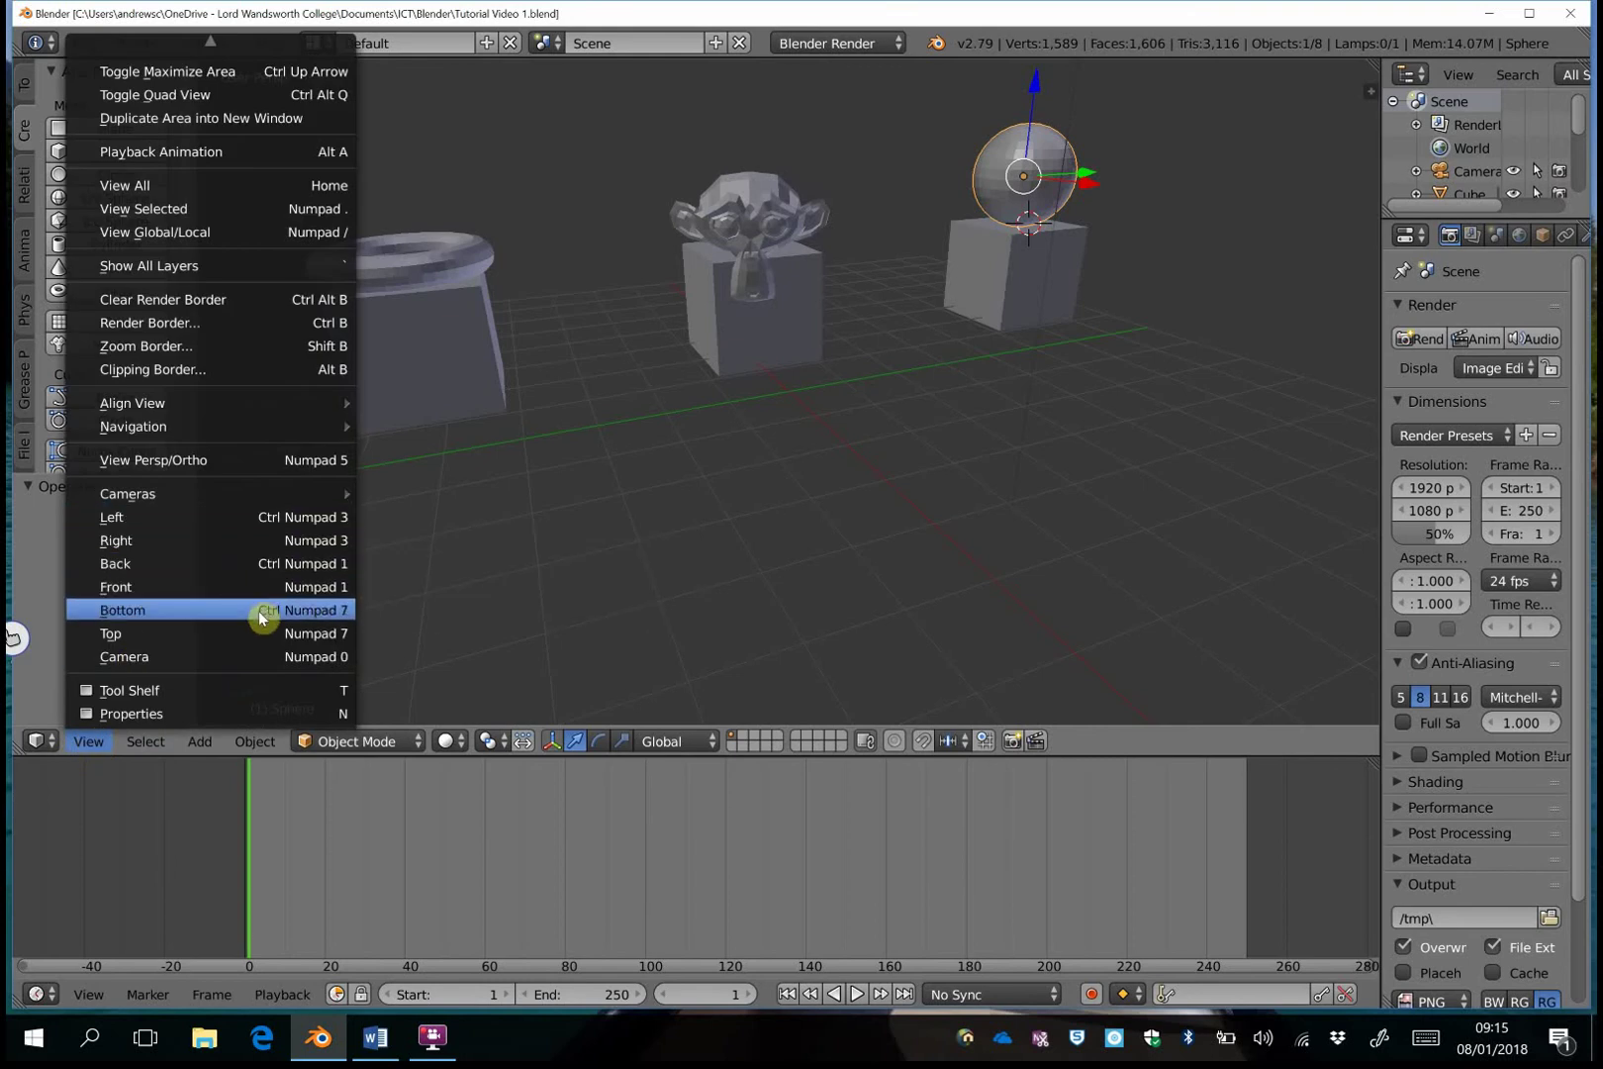
left_click(232, 536)
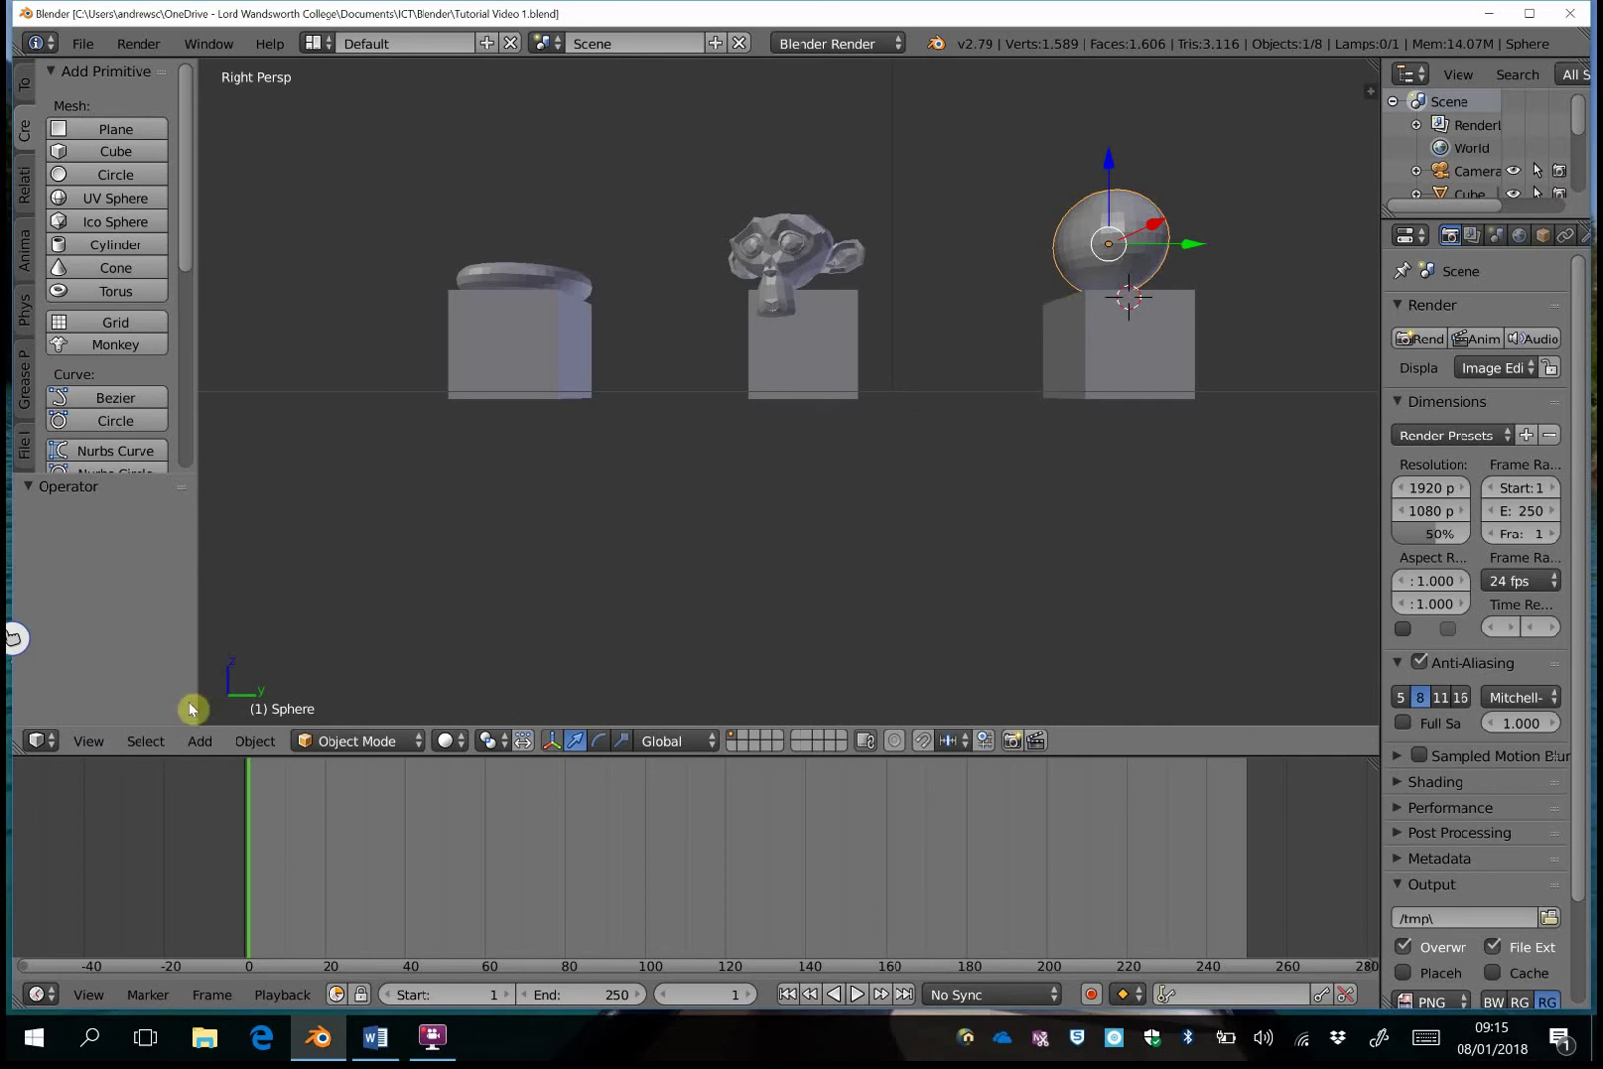
Toggle the right view to orthographic projection and back to perspective for comparison.
left_click(88, 741)
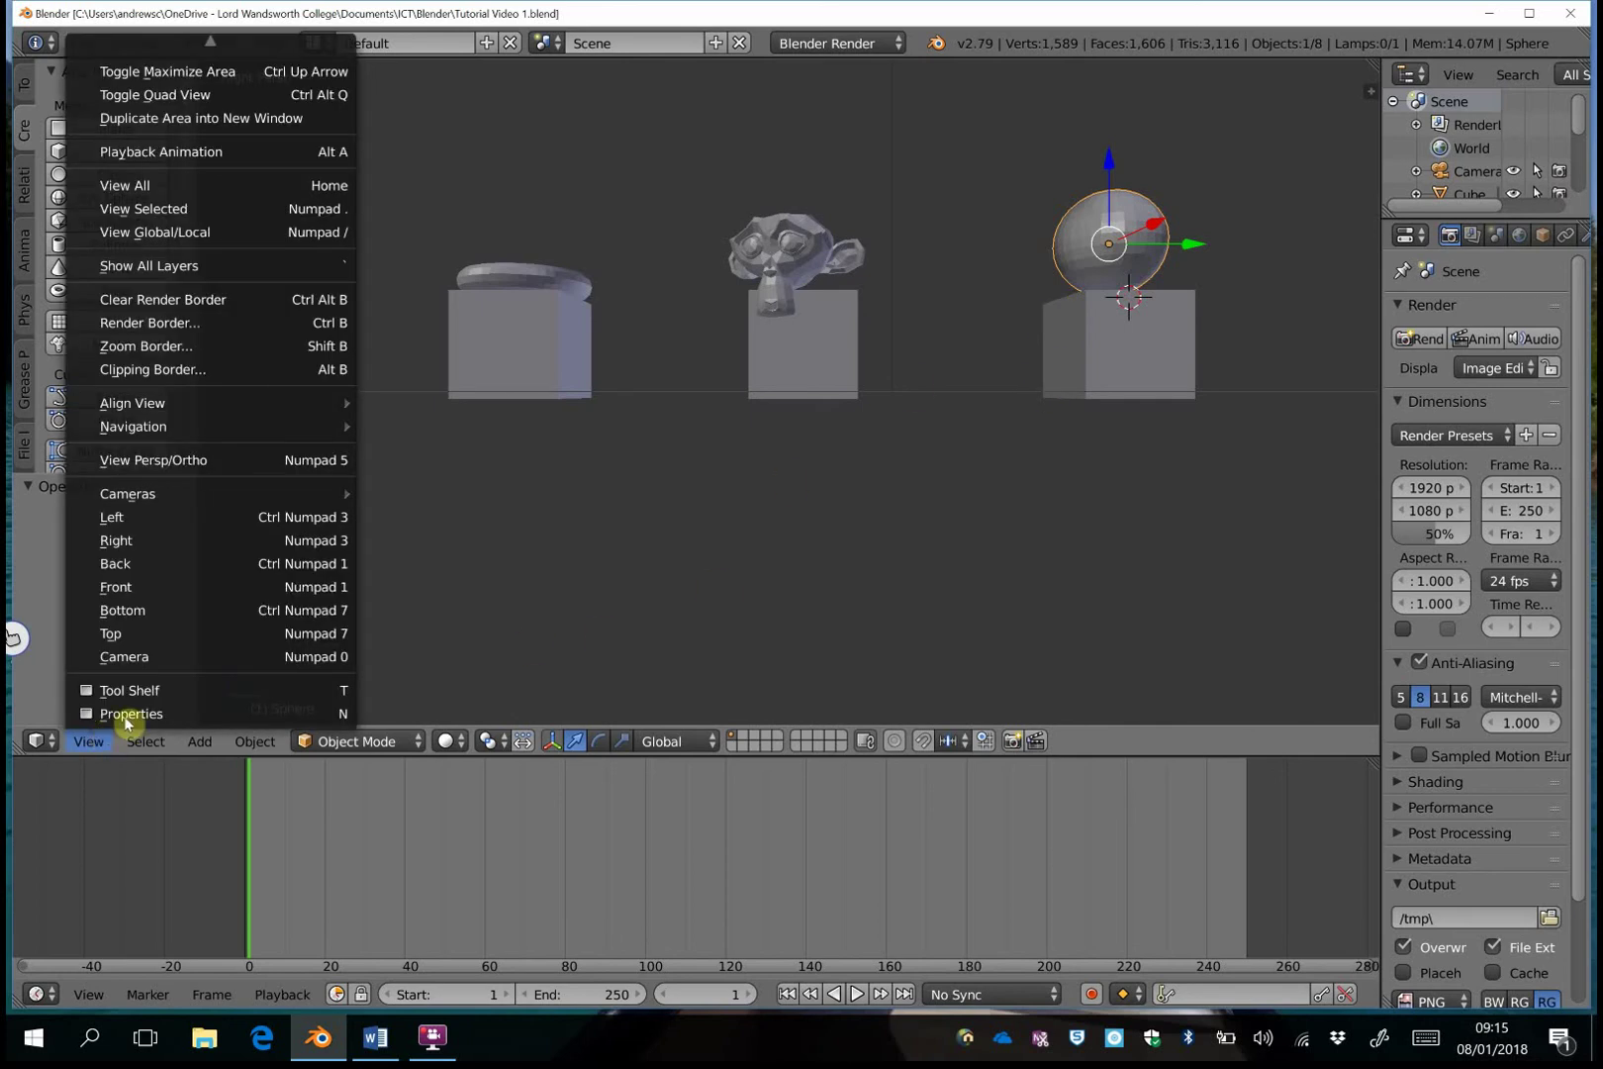
left_click(229, 459)
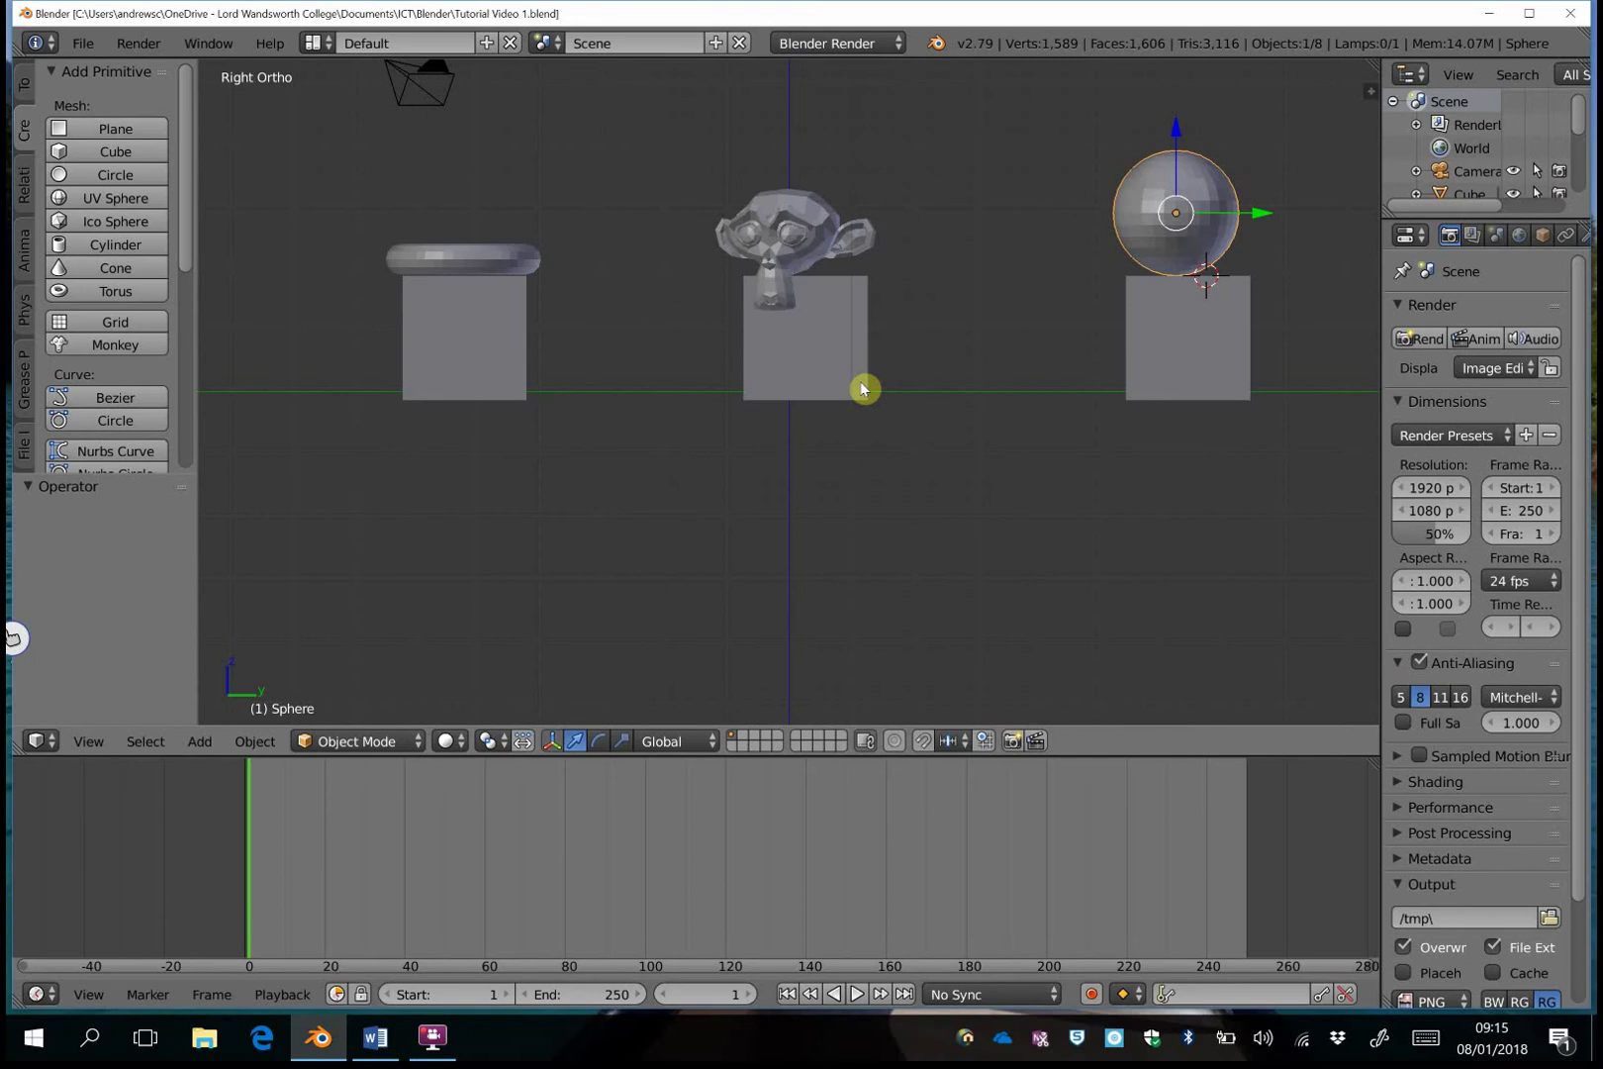
left_click(93, 741)
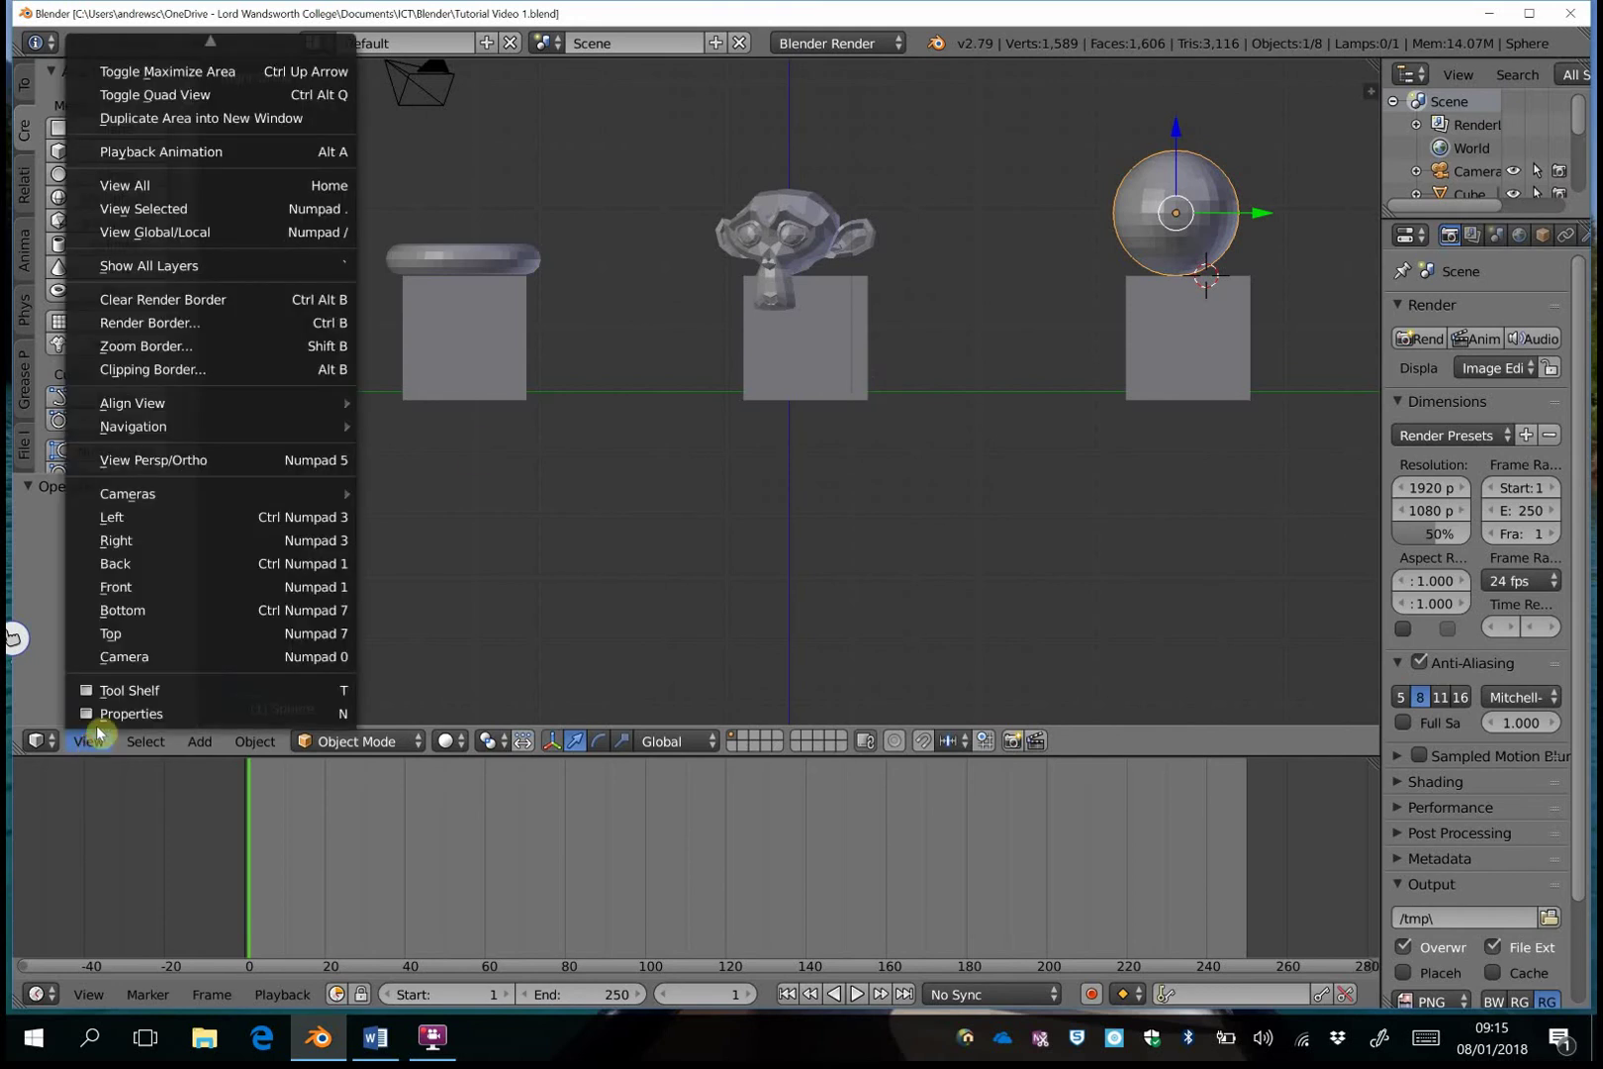
left_click(320, 461)
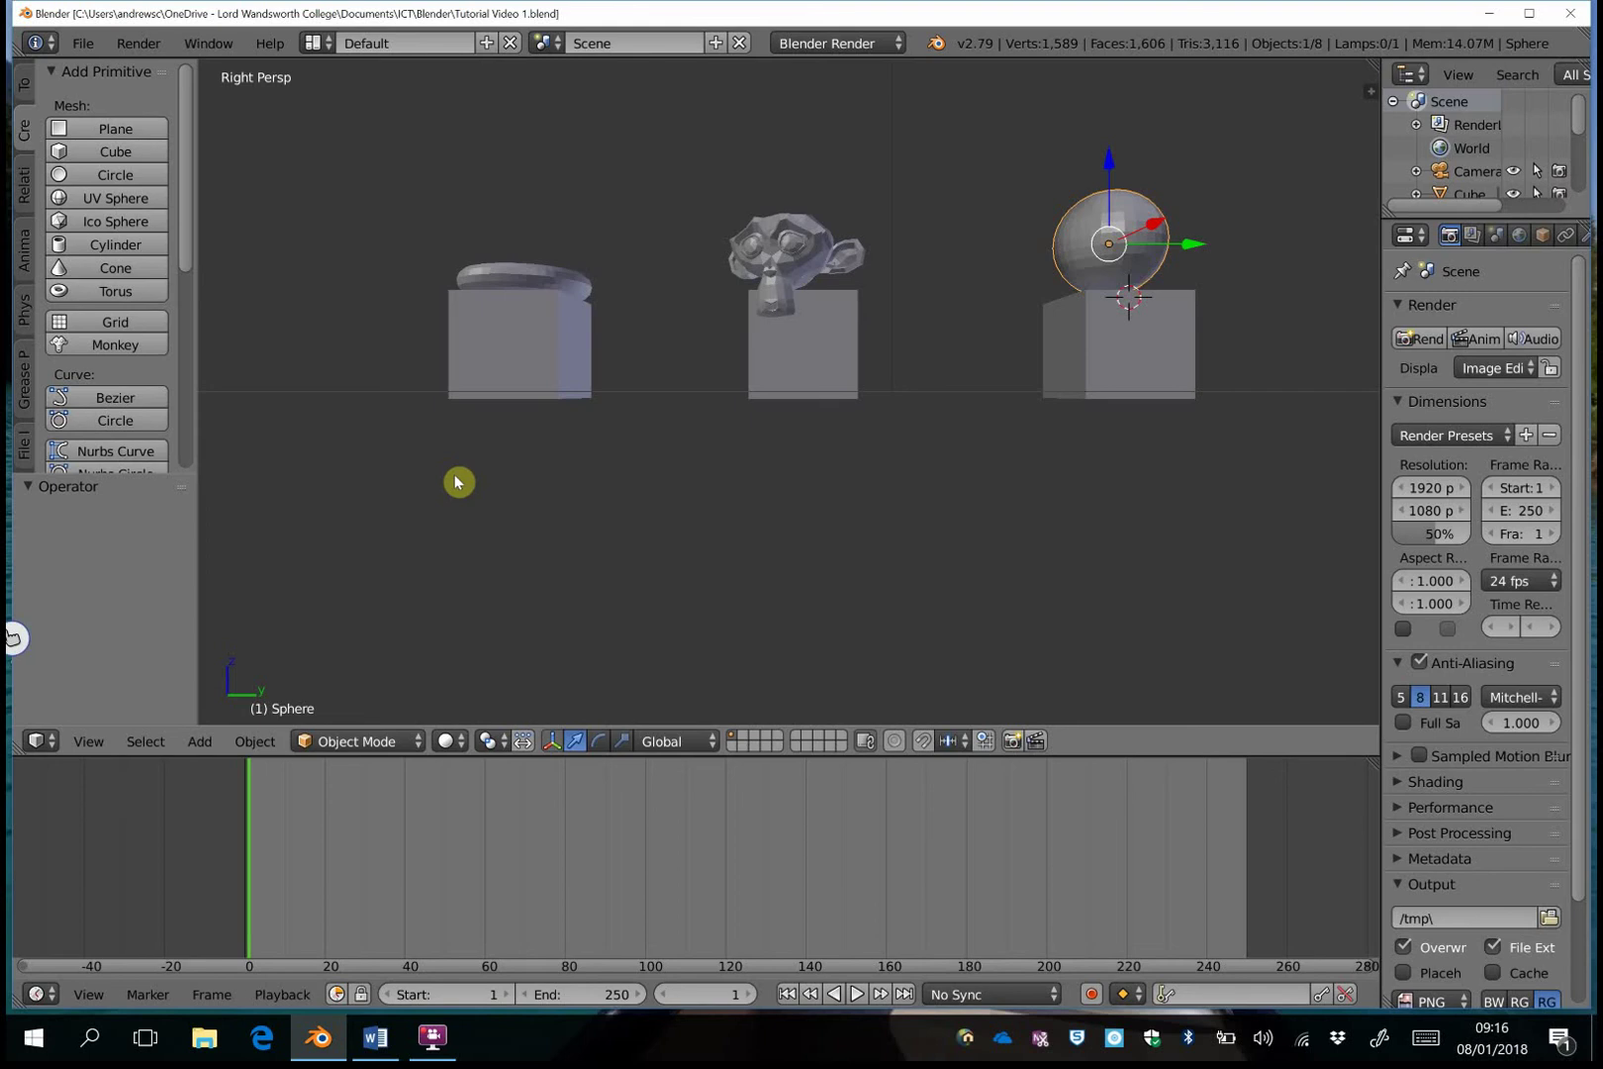
Explore the scene in walk navigation, moving around the pedestals, and finish with the view facing the monkey head.
key("shift+f")
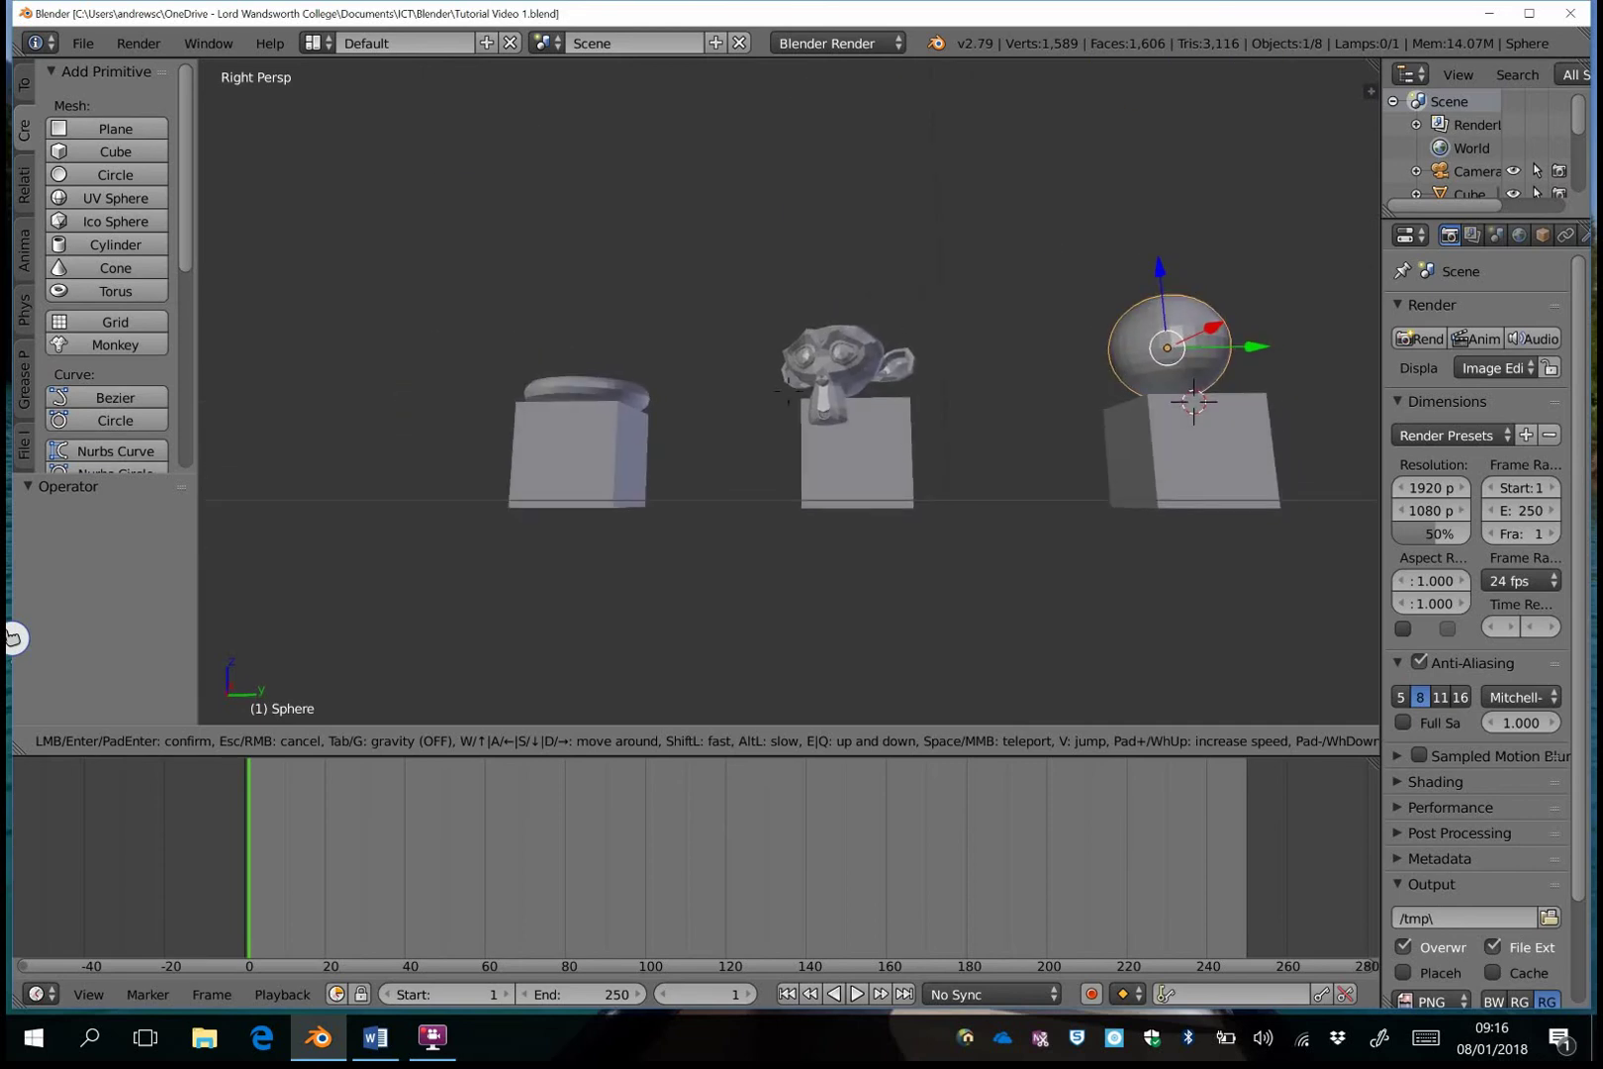
key("w")
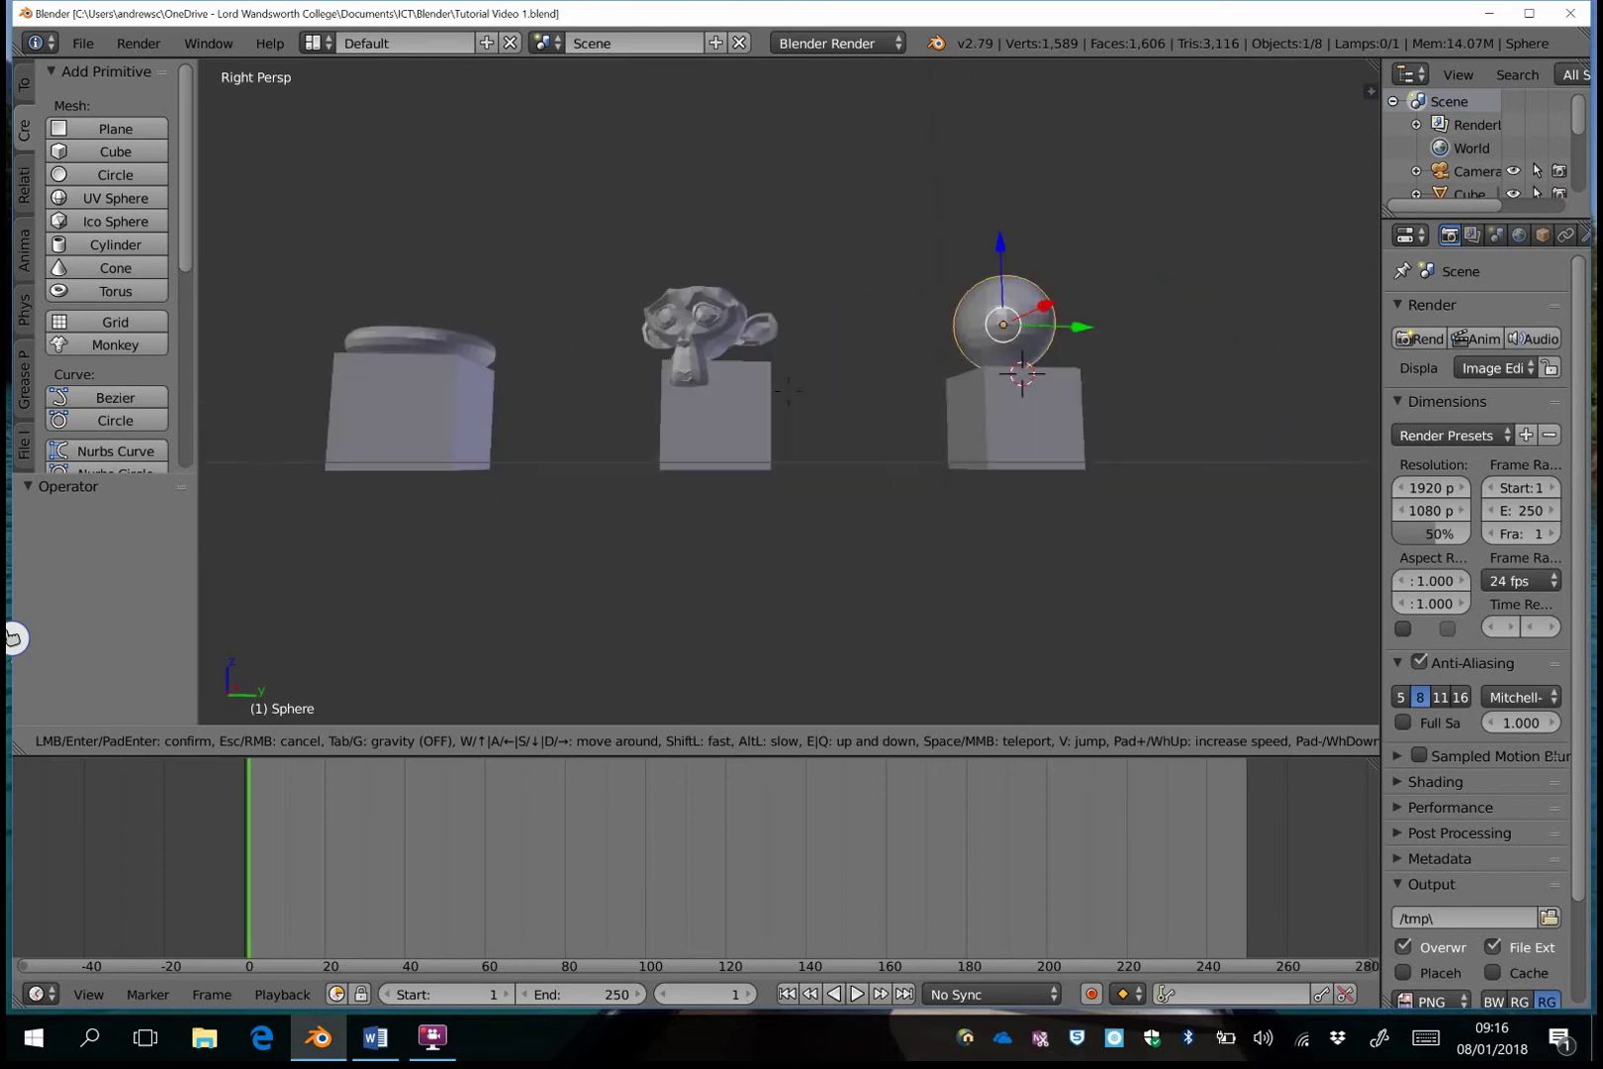
key("w")
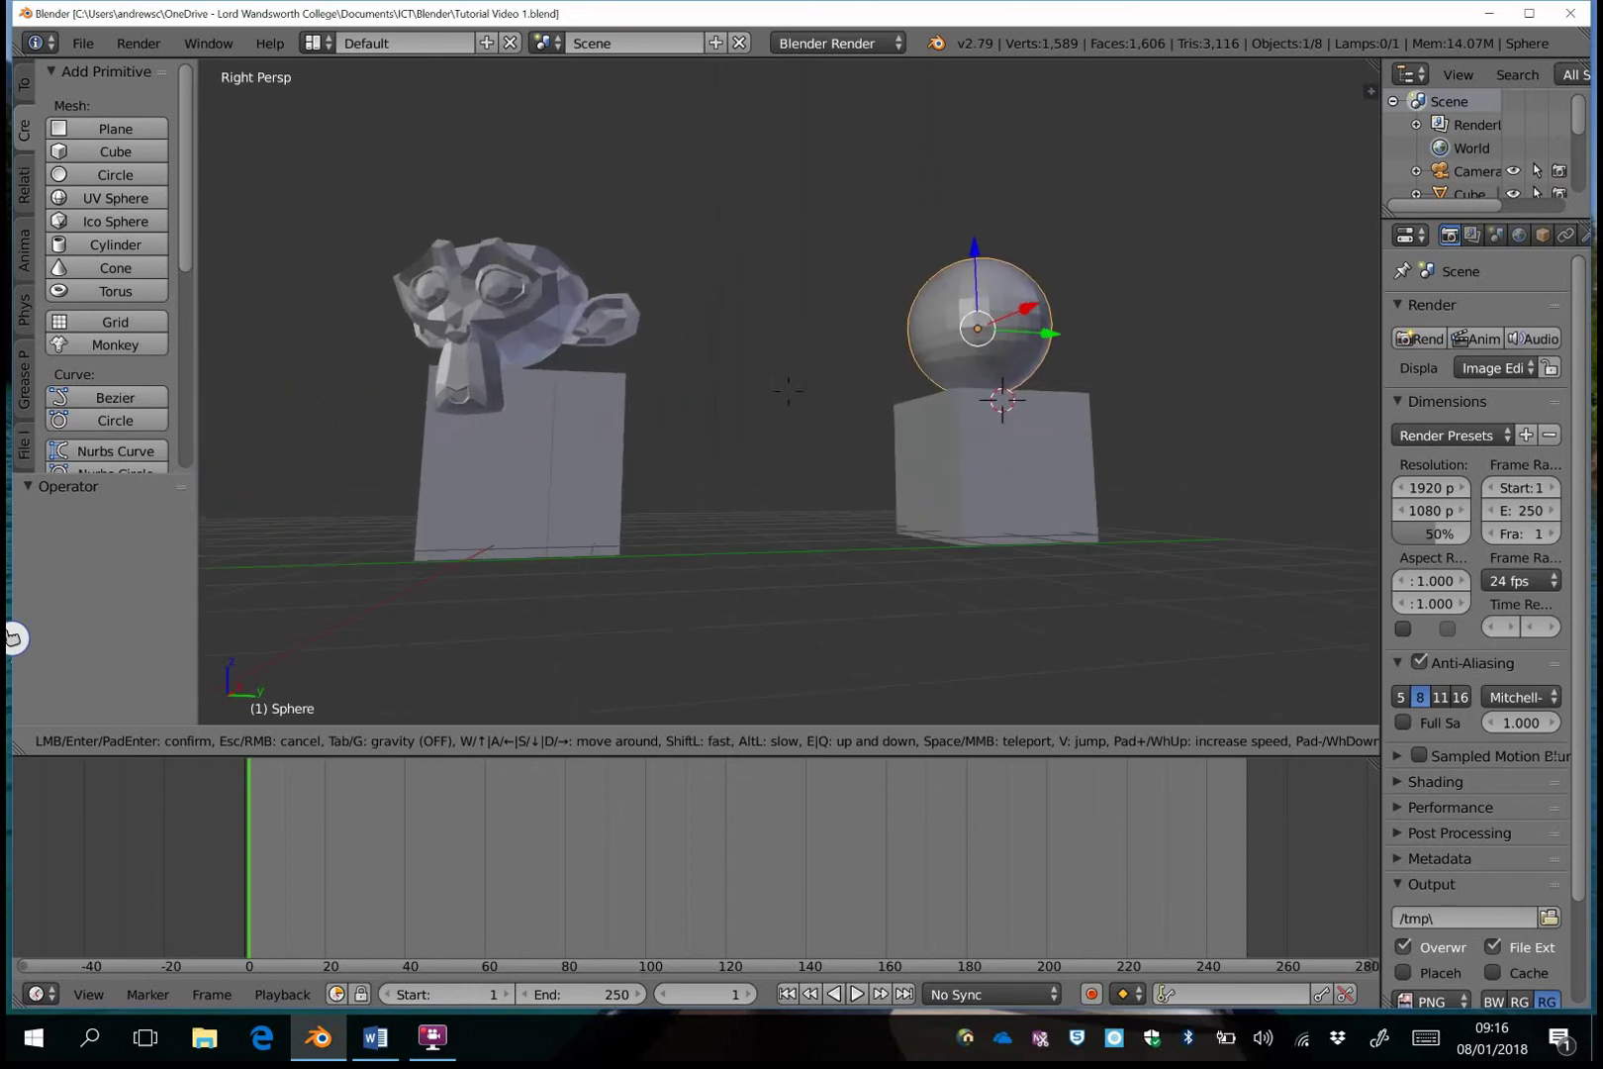
key("w")
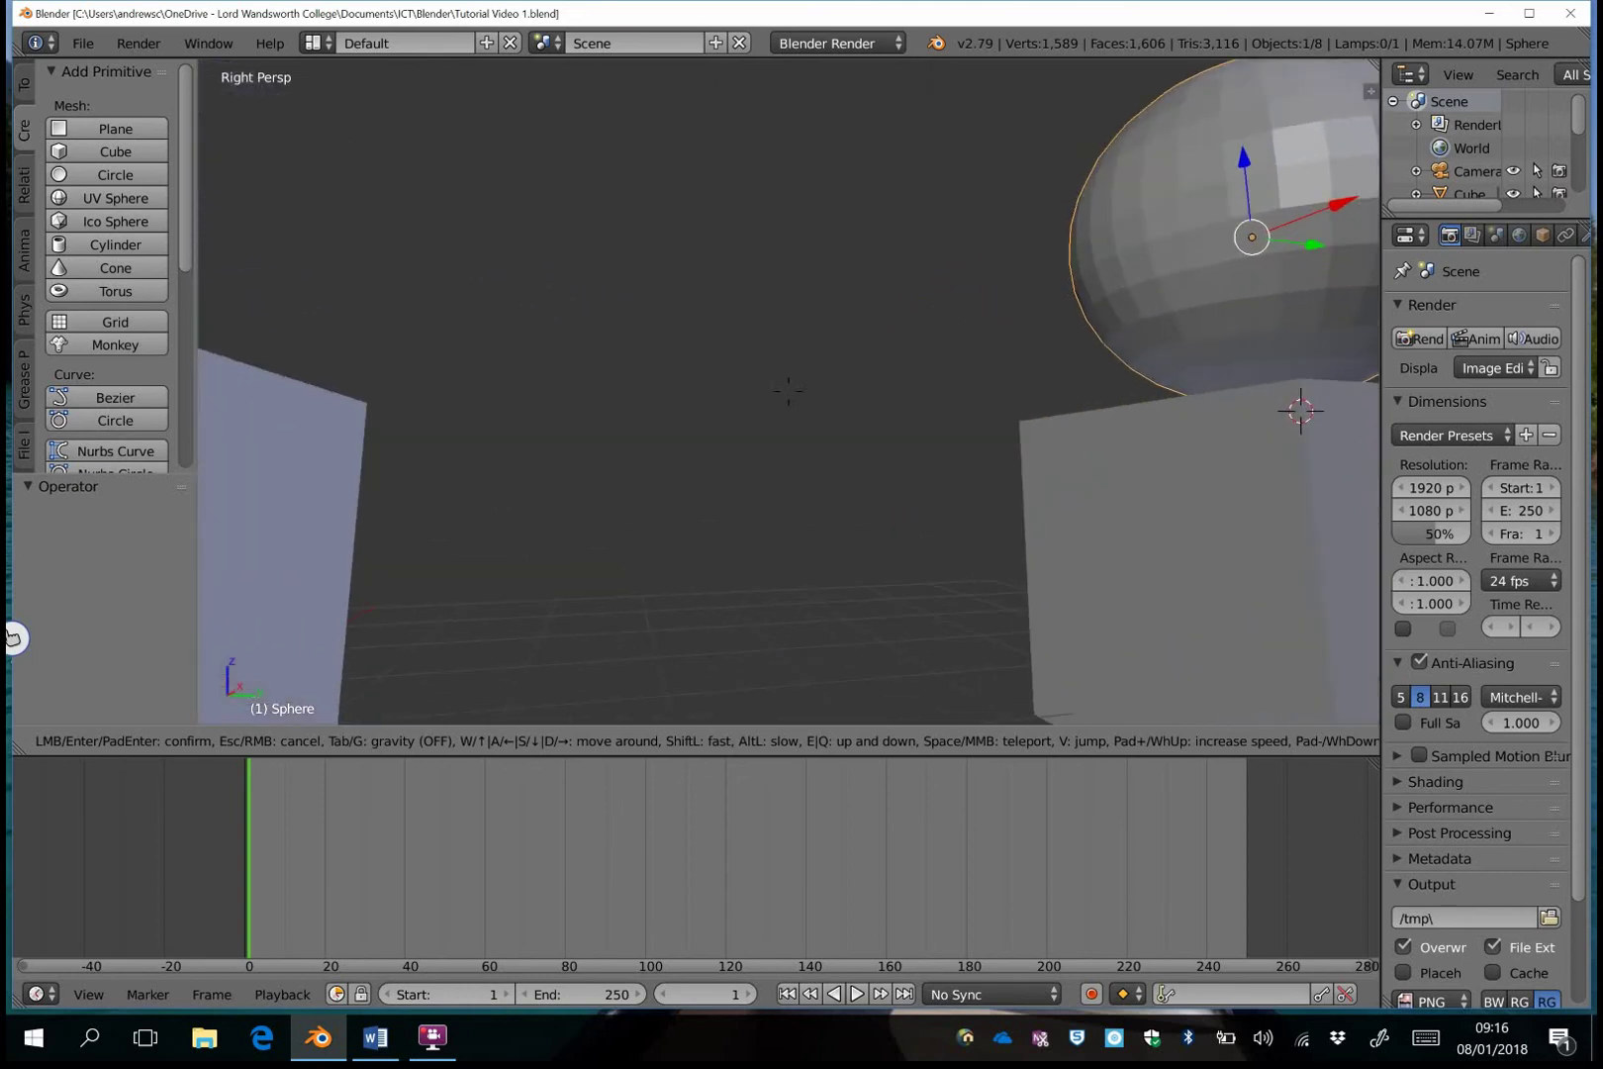
key("s")
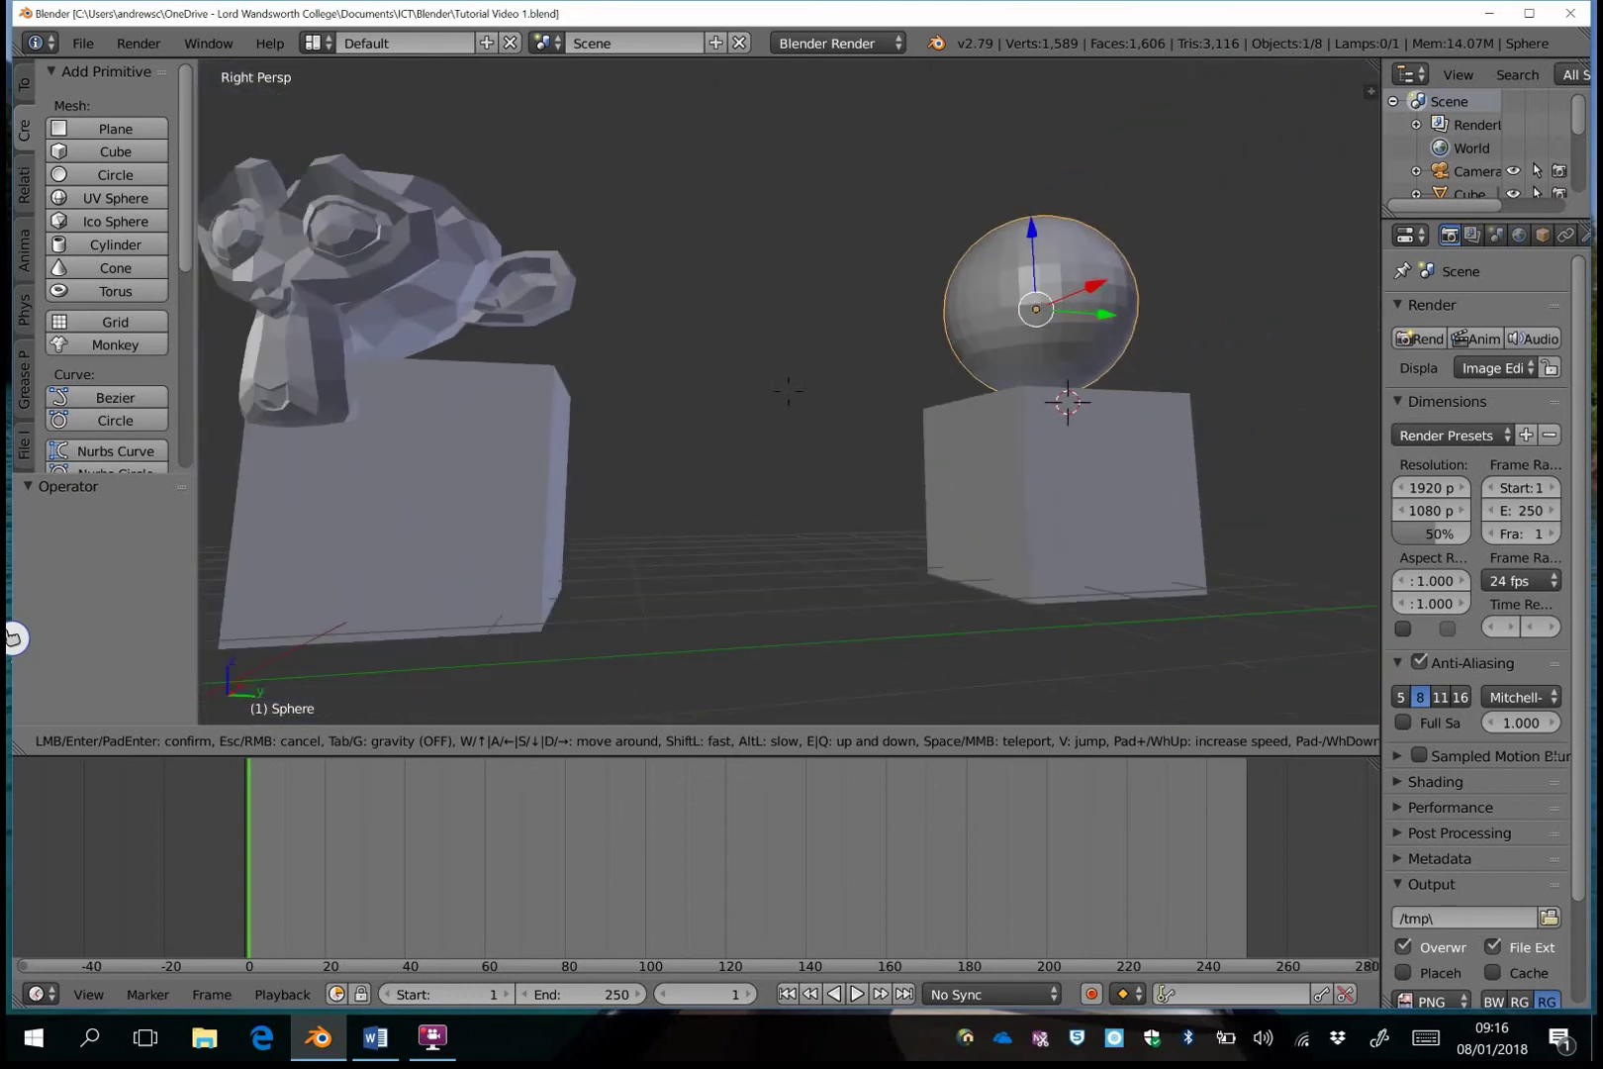
key("s")
key("a")
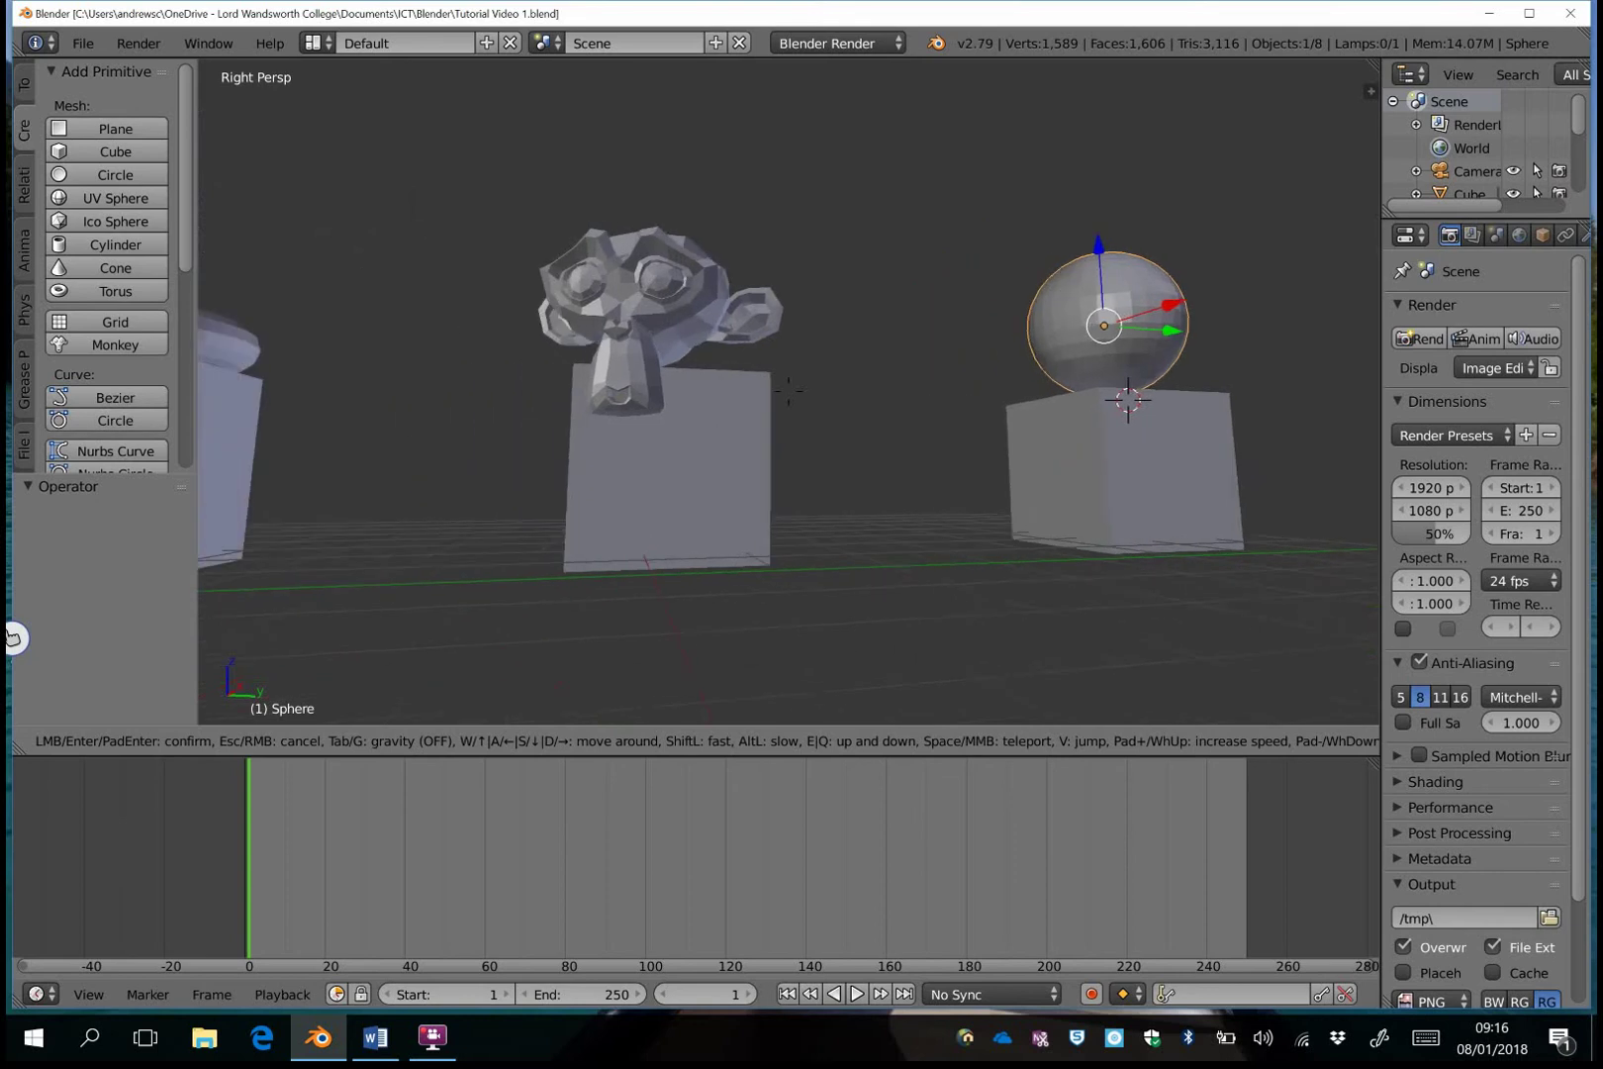
key("d")
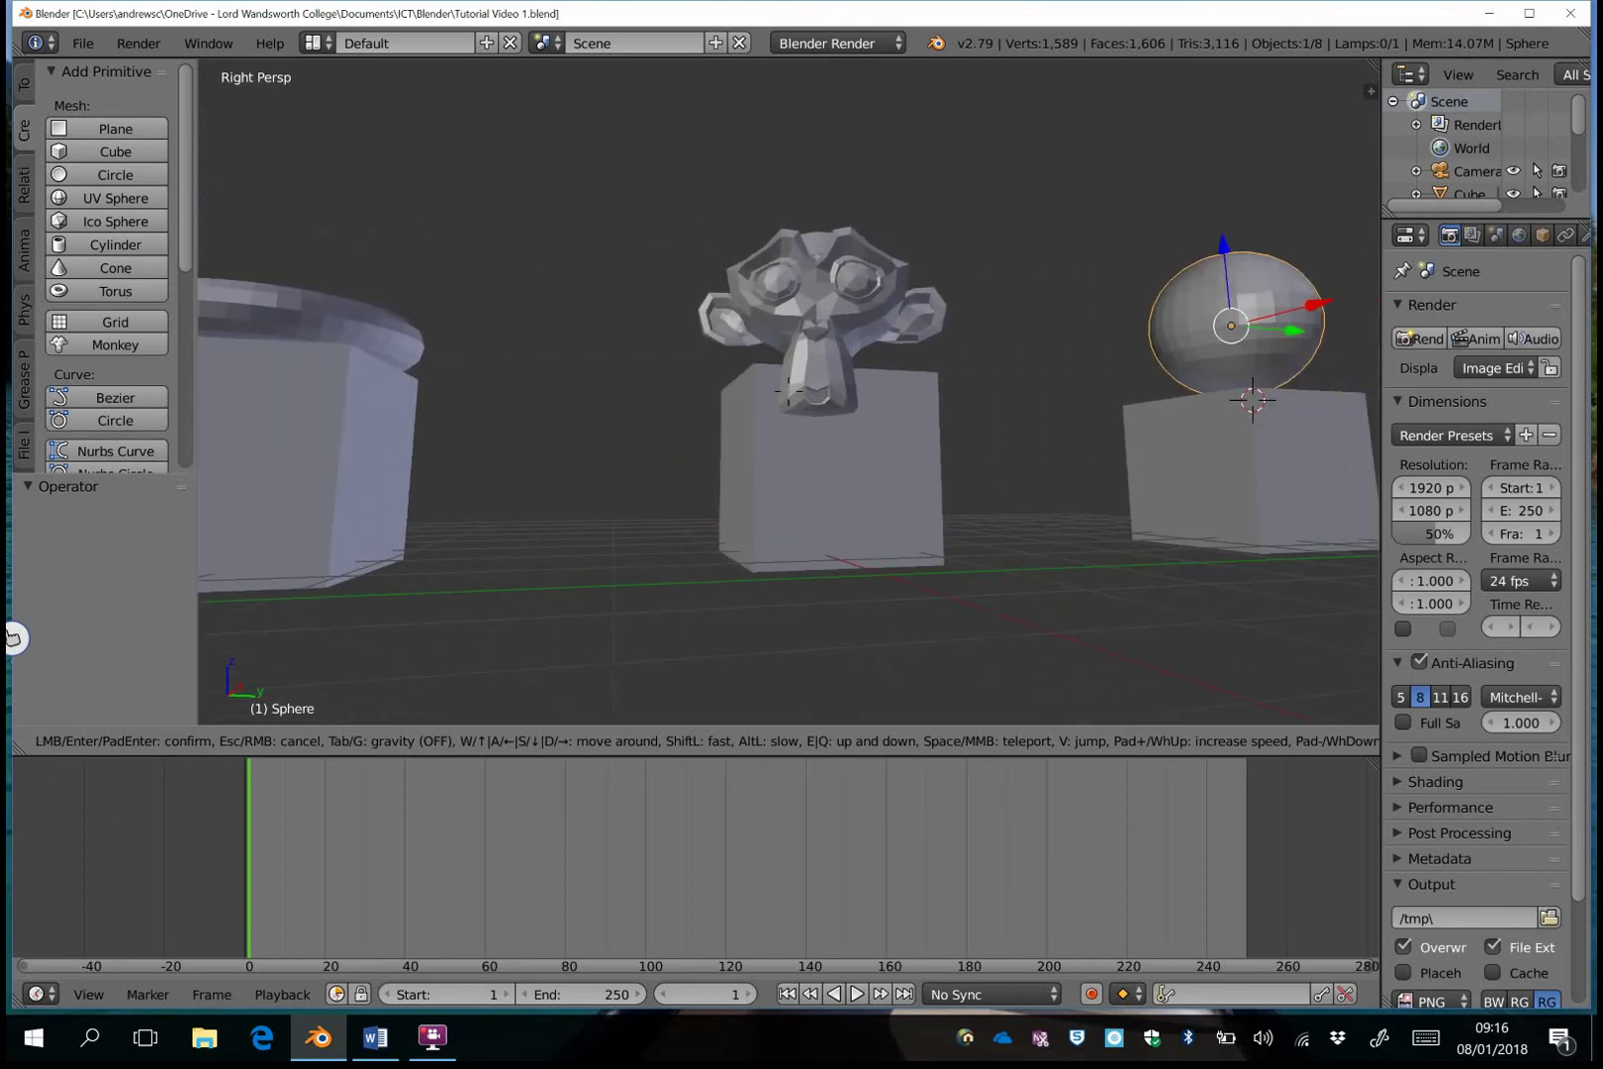
key("d")
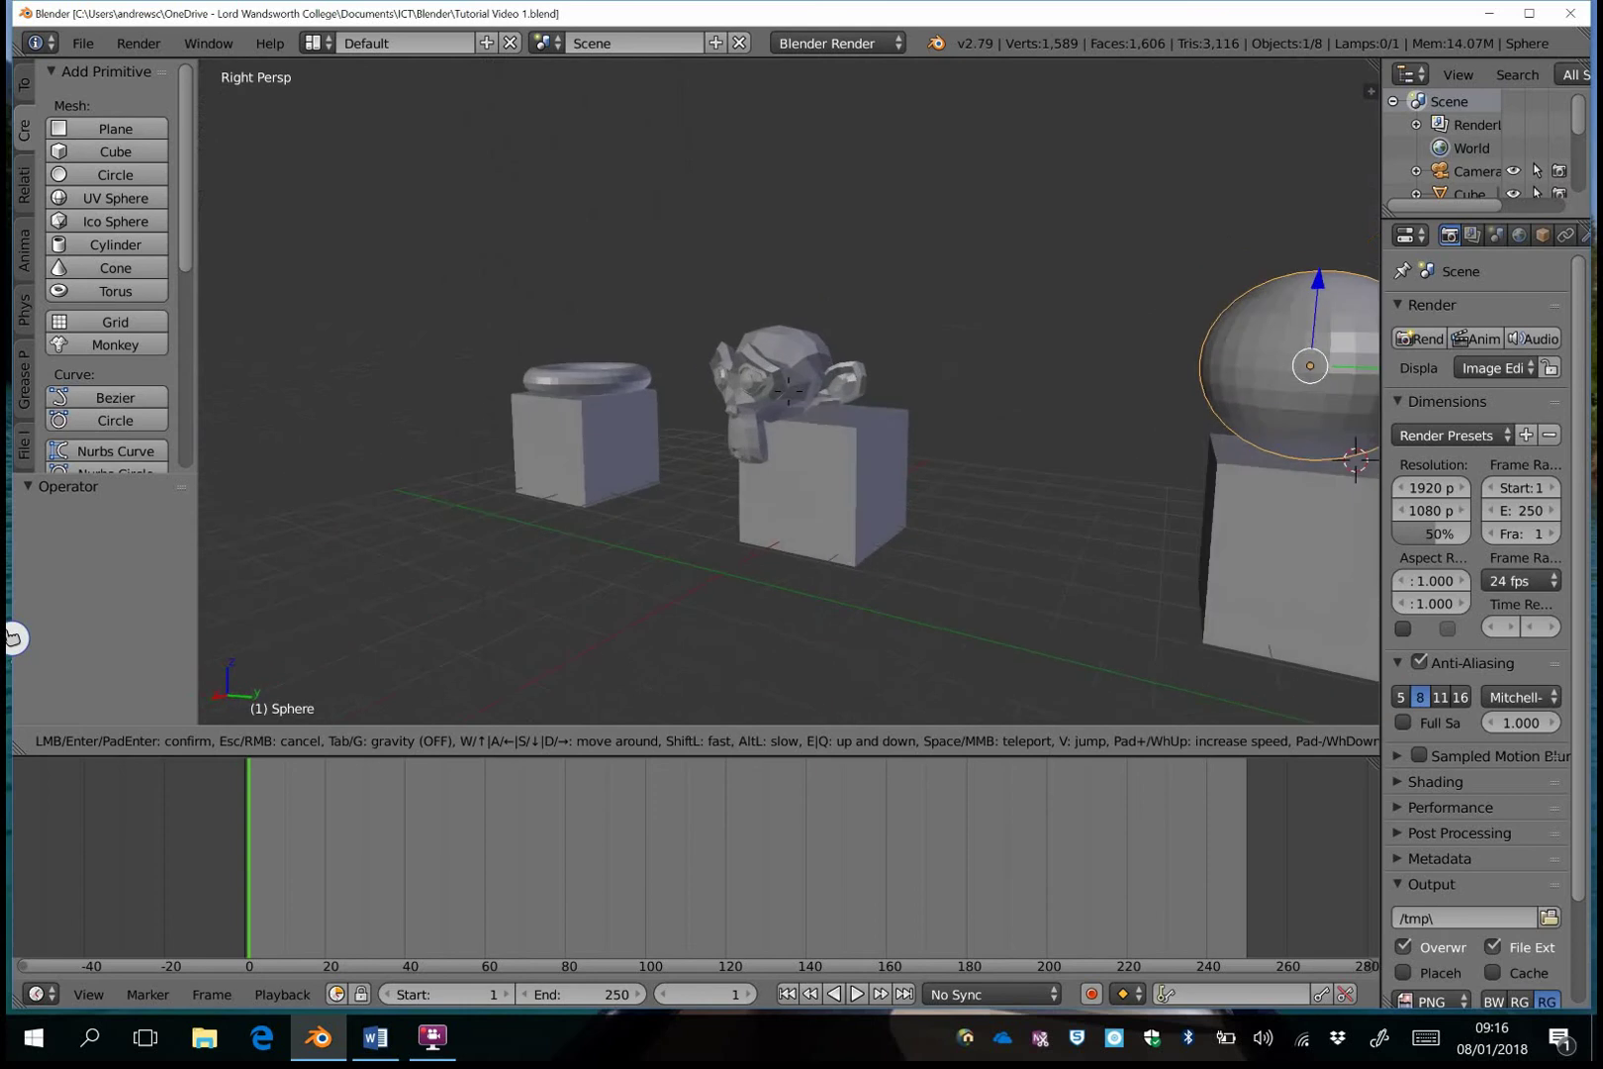
key("w")
key("a")
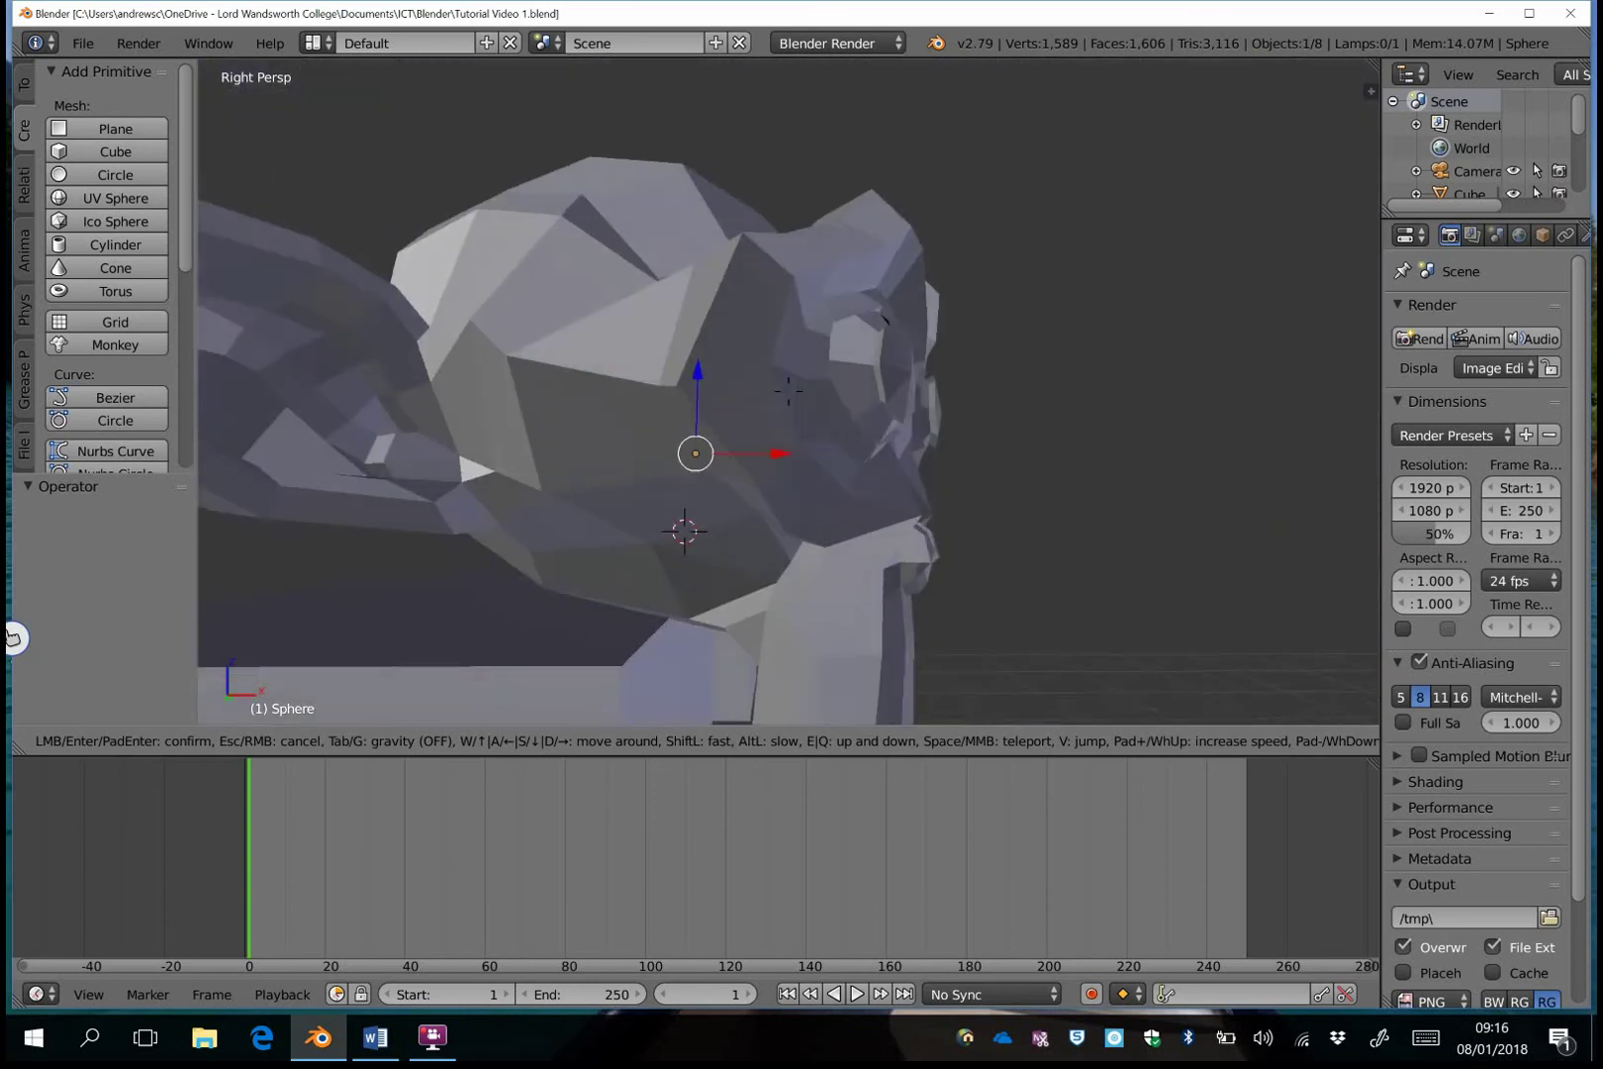
key("w")
key("d")
key("s")
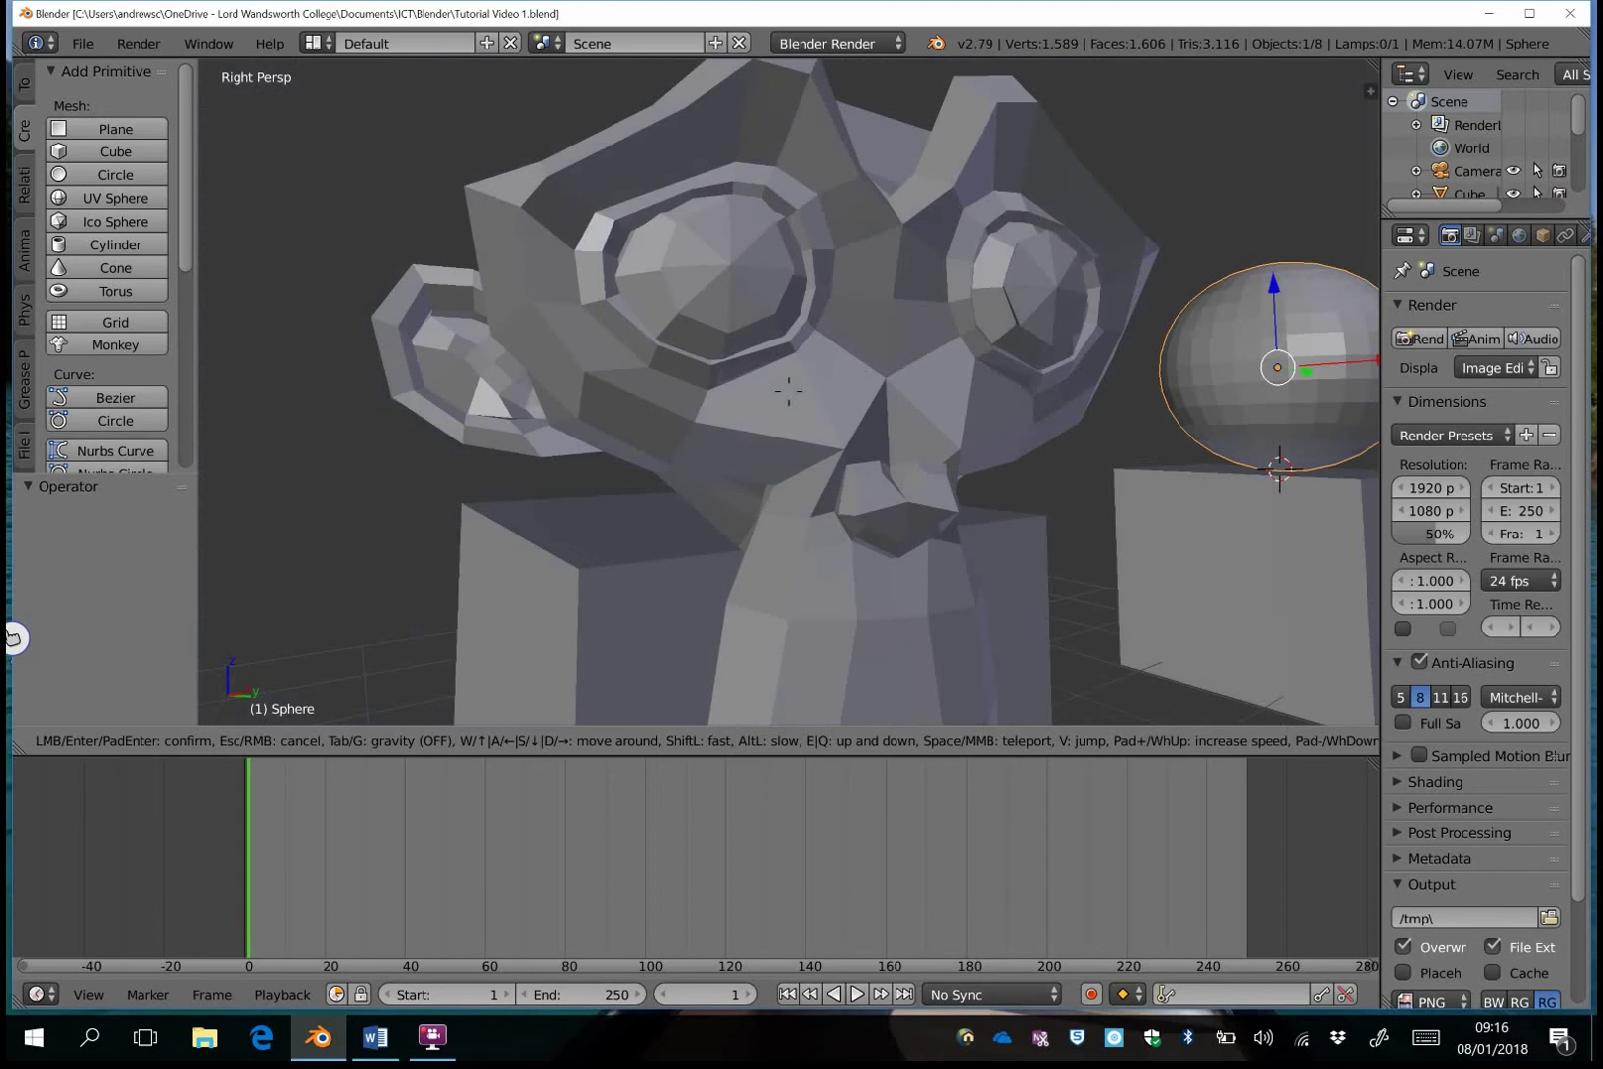
left_click(793, 396)
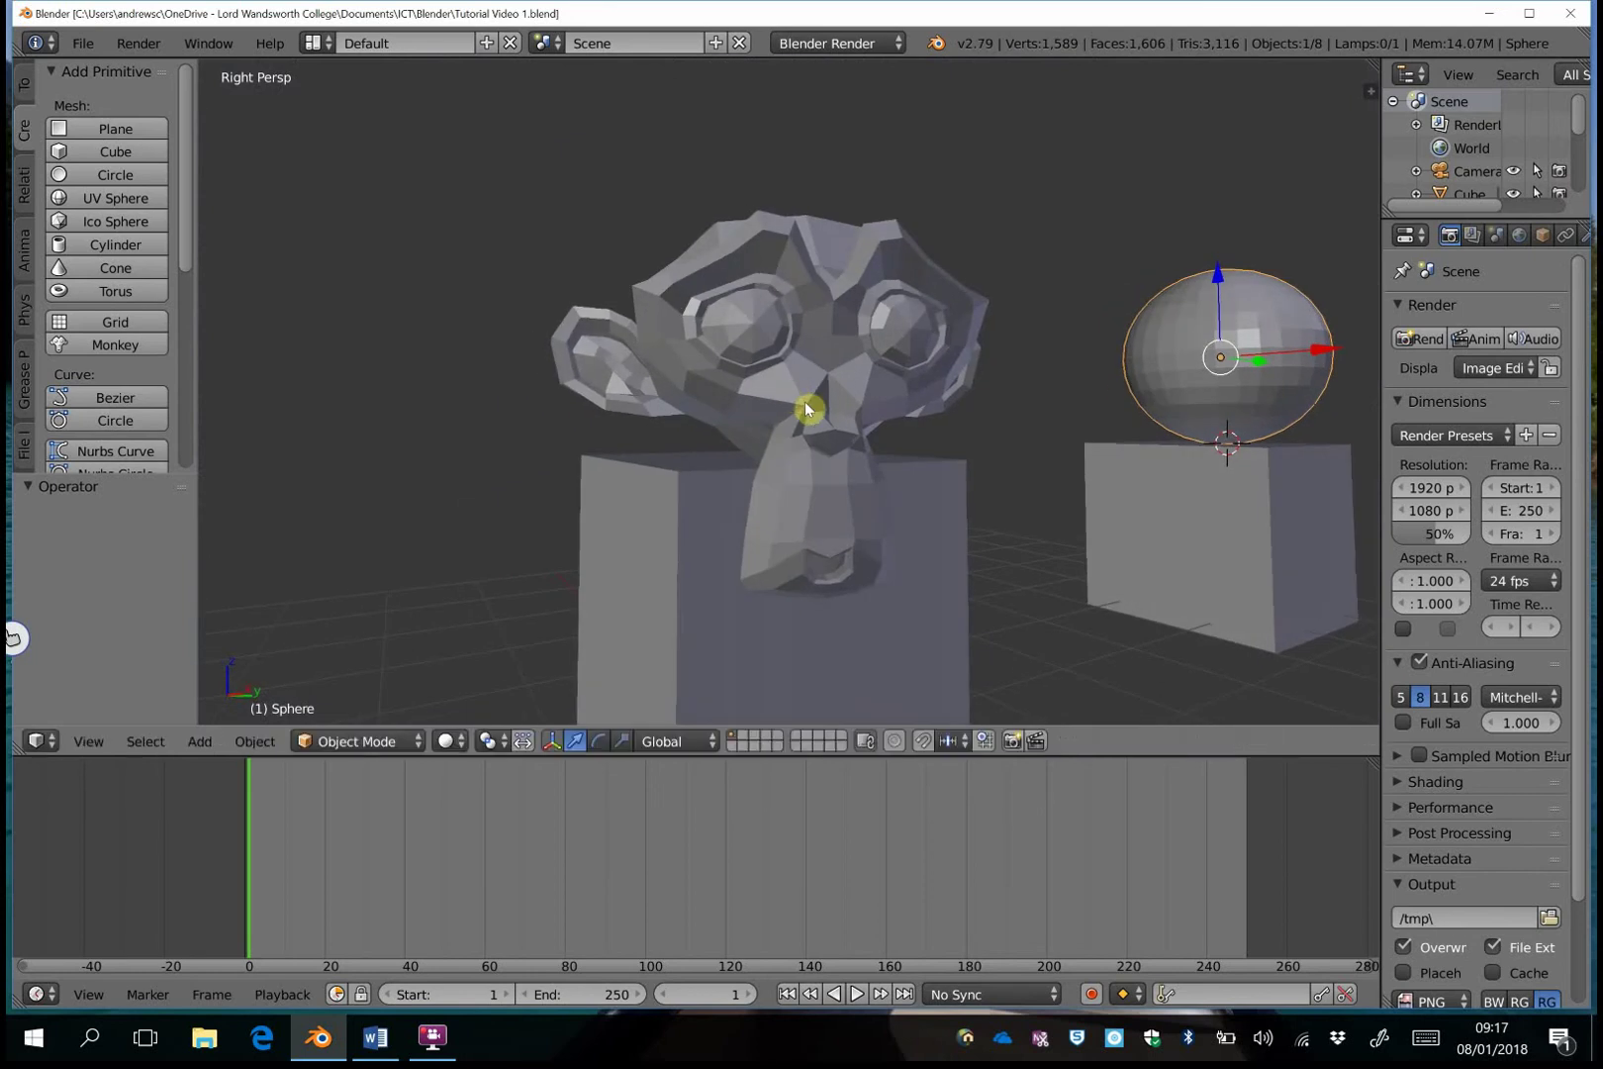
Use walk navigation to back away from the monkey head until all three pedestals are in view at an angle.
mouse_move(919, 408)
middle_mouse_down()
mouse_move(909, 426)
mouse_move(839, 400)
mouse_move(859, 382)
mouse_move(955, 422)
mouse_move(875, 416)
mouse_move(916, 383)
mouse_move(934, 429)
mouse_move(881, 403)
mouse_move(972, 429)
mouse_move(915, 401)
mouse_move(890, 423)
mouse_move(953, 400)
mouse_move(961, 415)
mouse_move(915, 401)
mouse_move(930, 414)
middle_mouse_up()
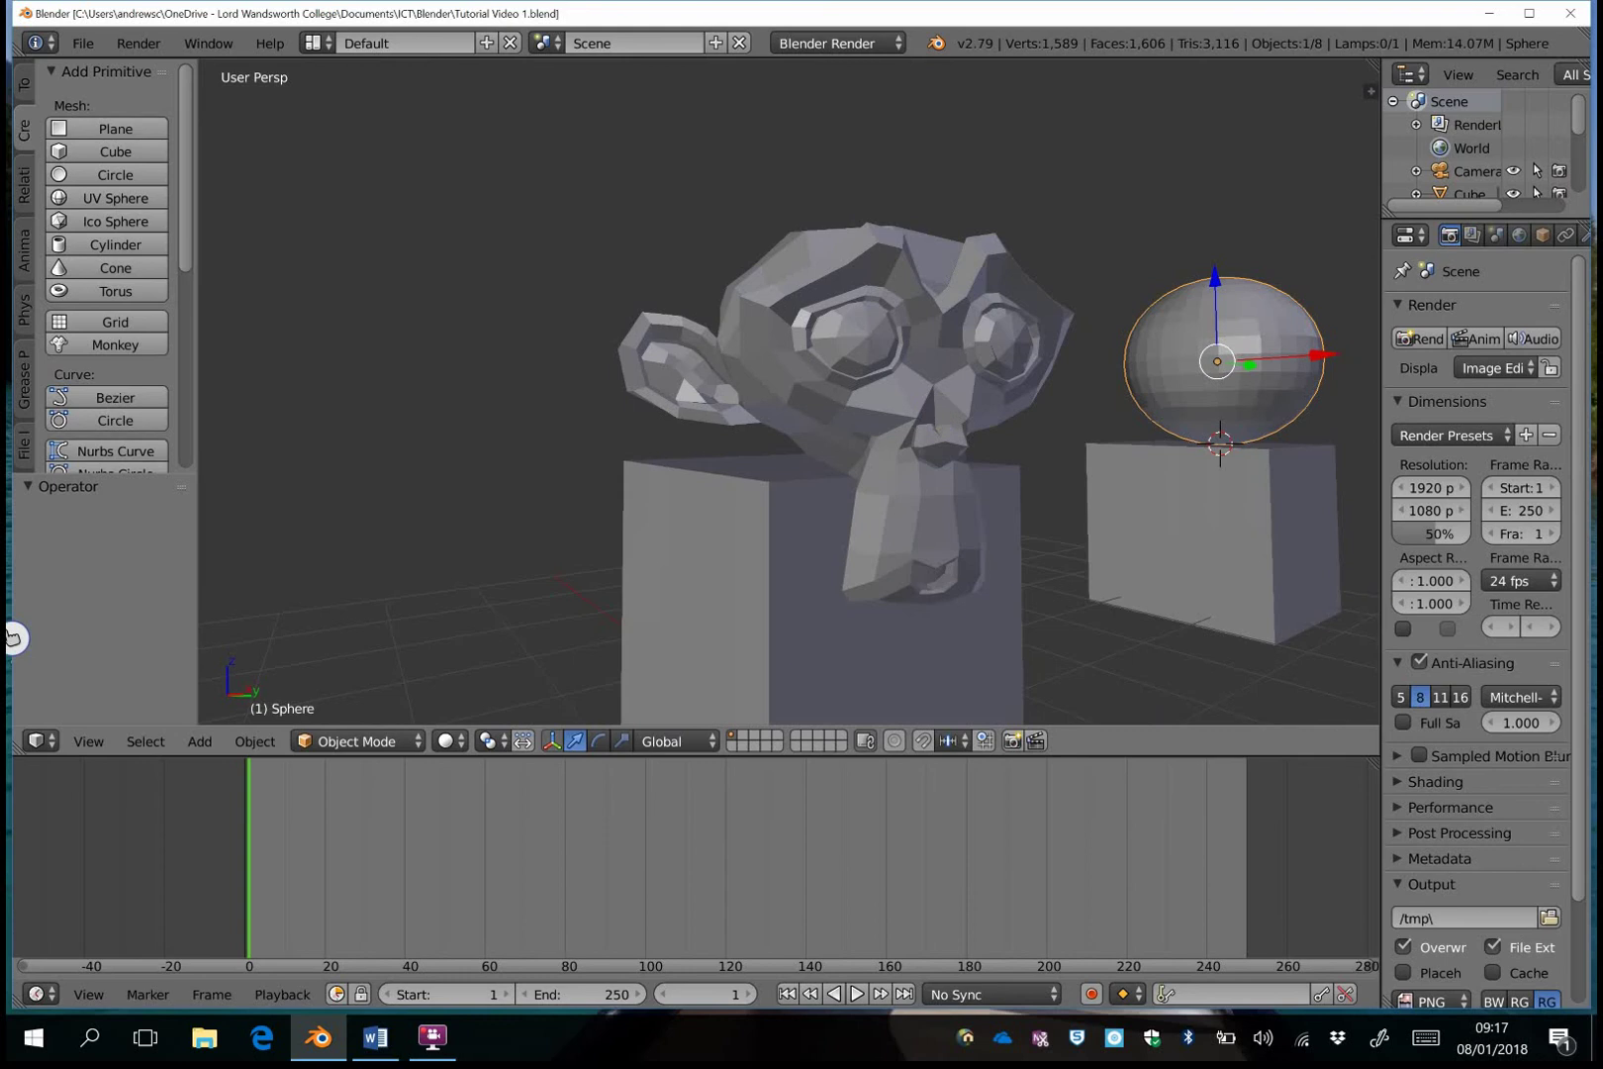
key("shift+f")
key("s")
key("w")
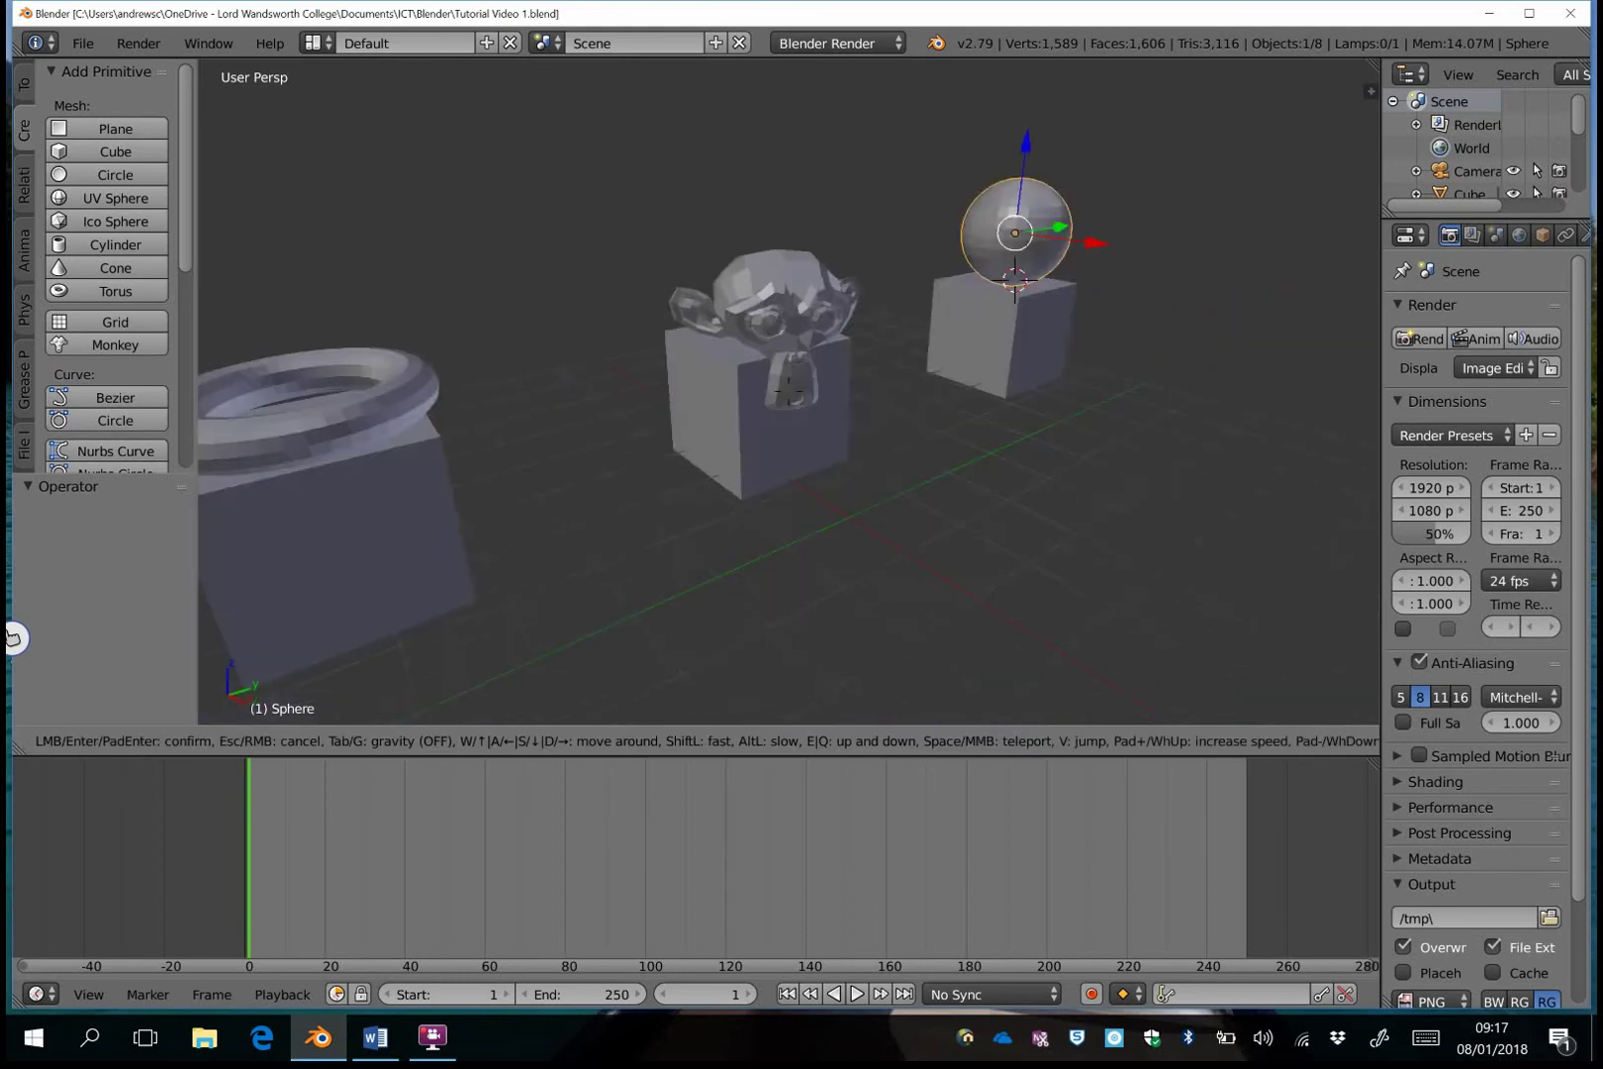
key("s")
key("d")
key("w")
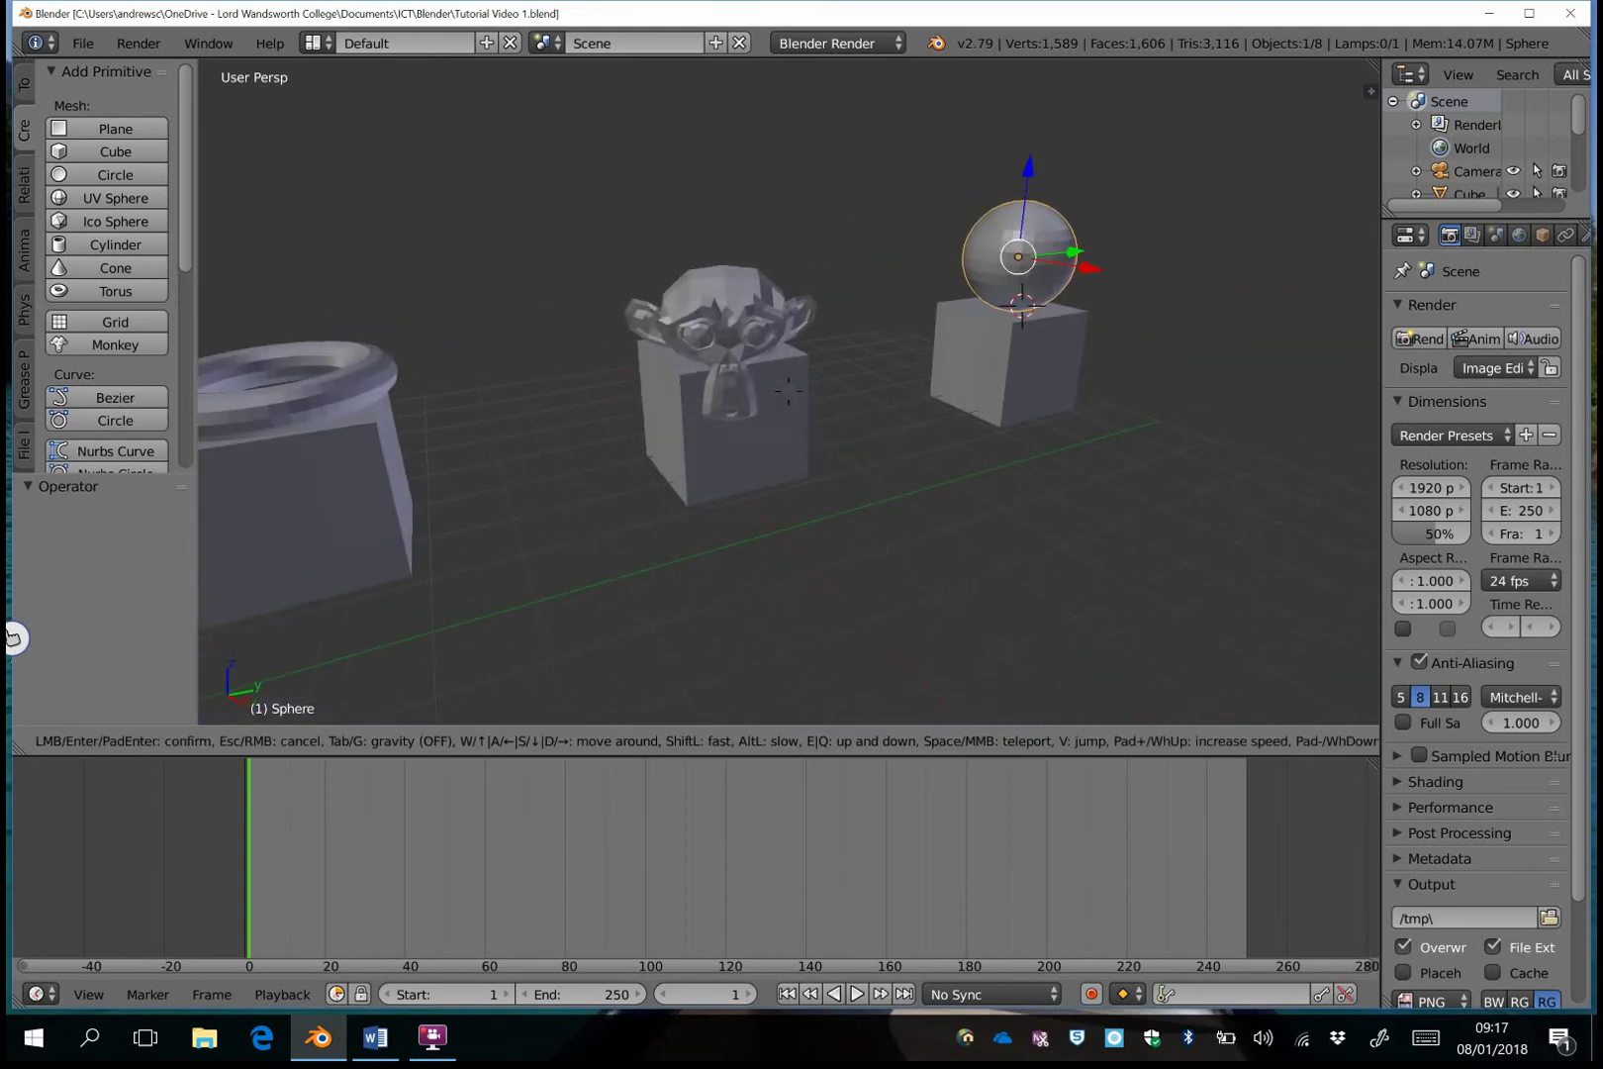
key("a")
left_click(789, 397)
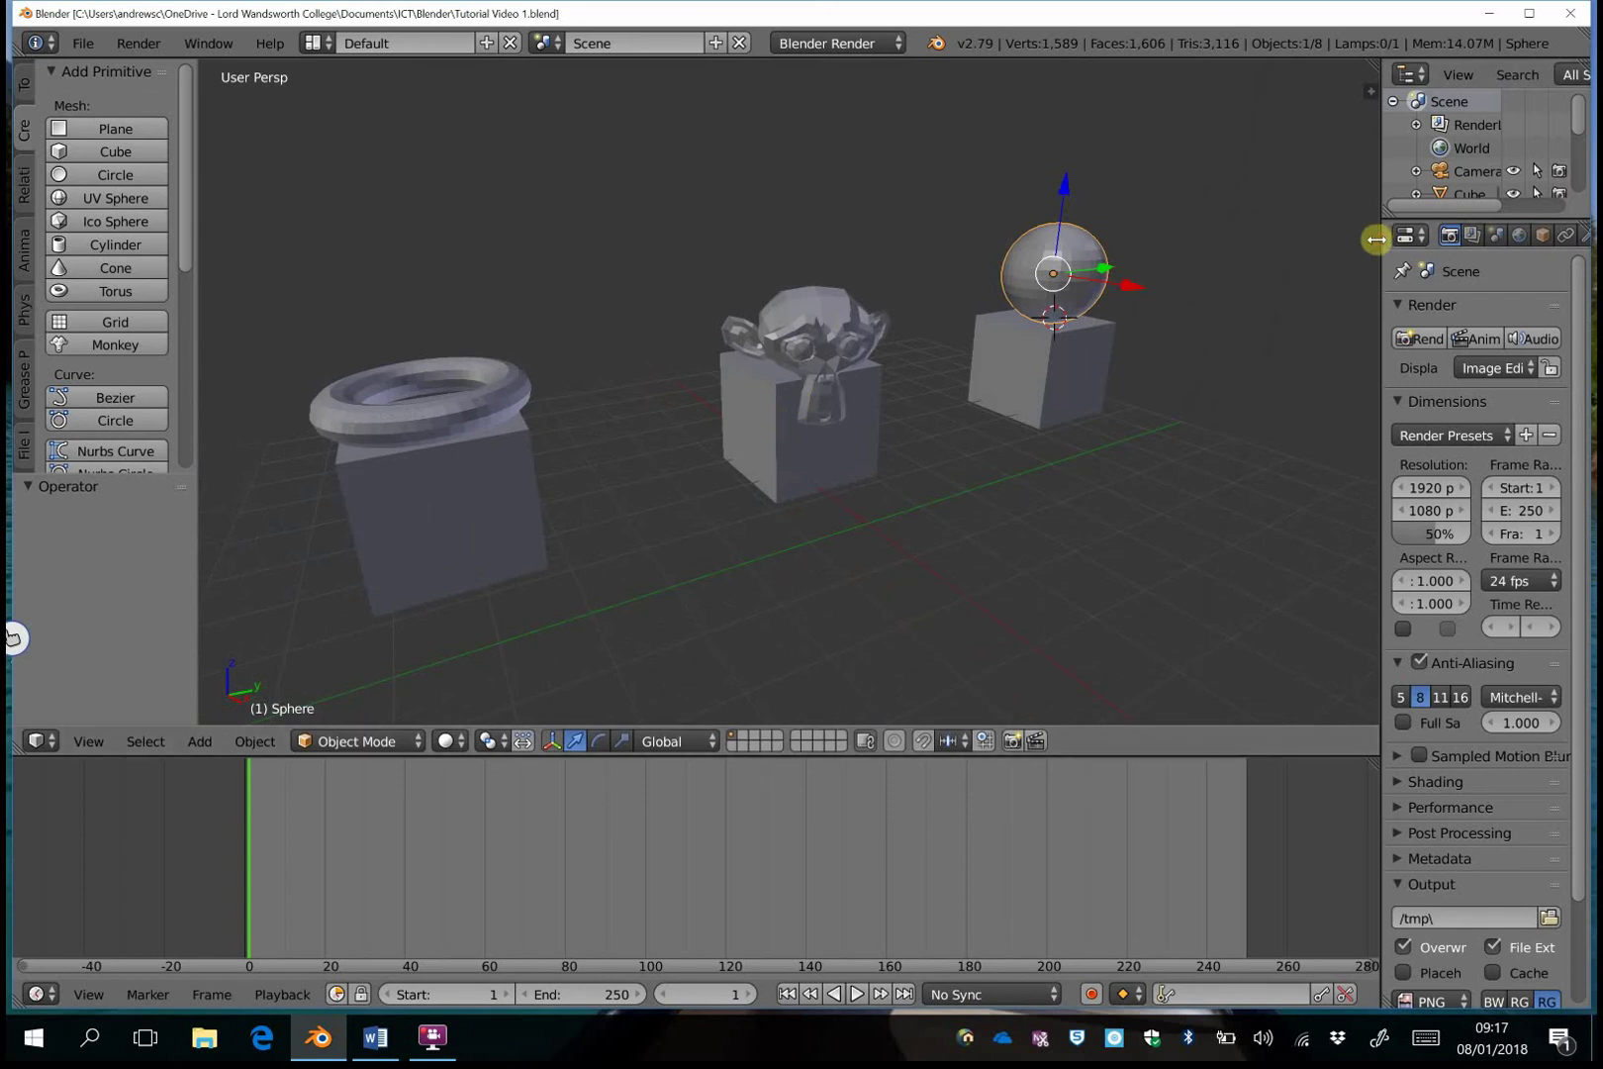
Widen the properties editor and select the cube beneath the torus.
left_click_drag(1376, 239, 1164, 237)
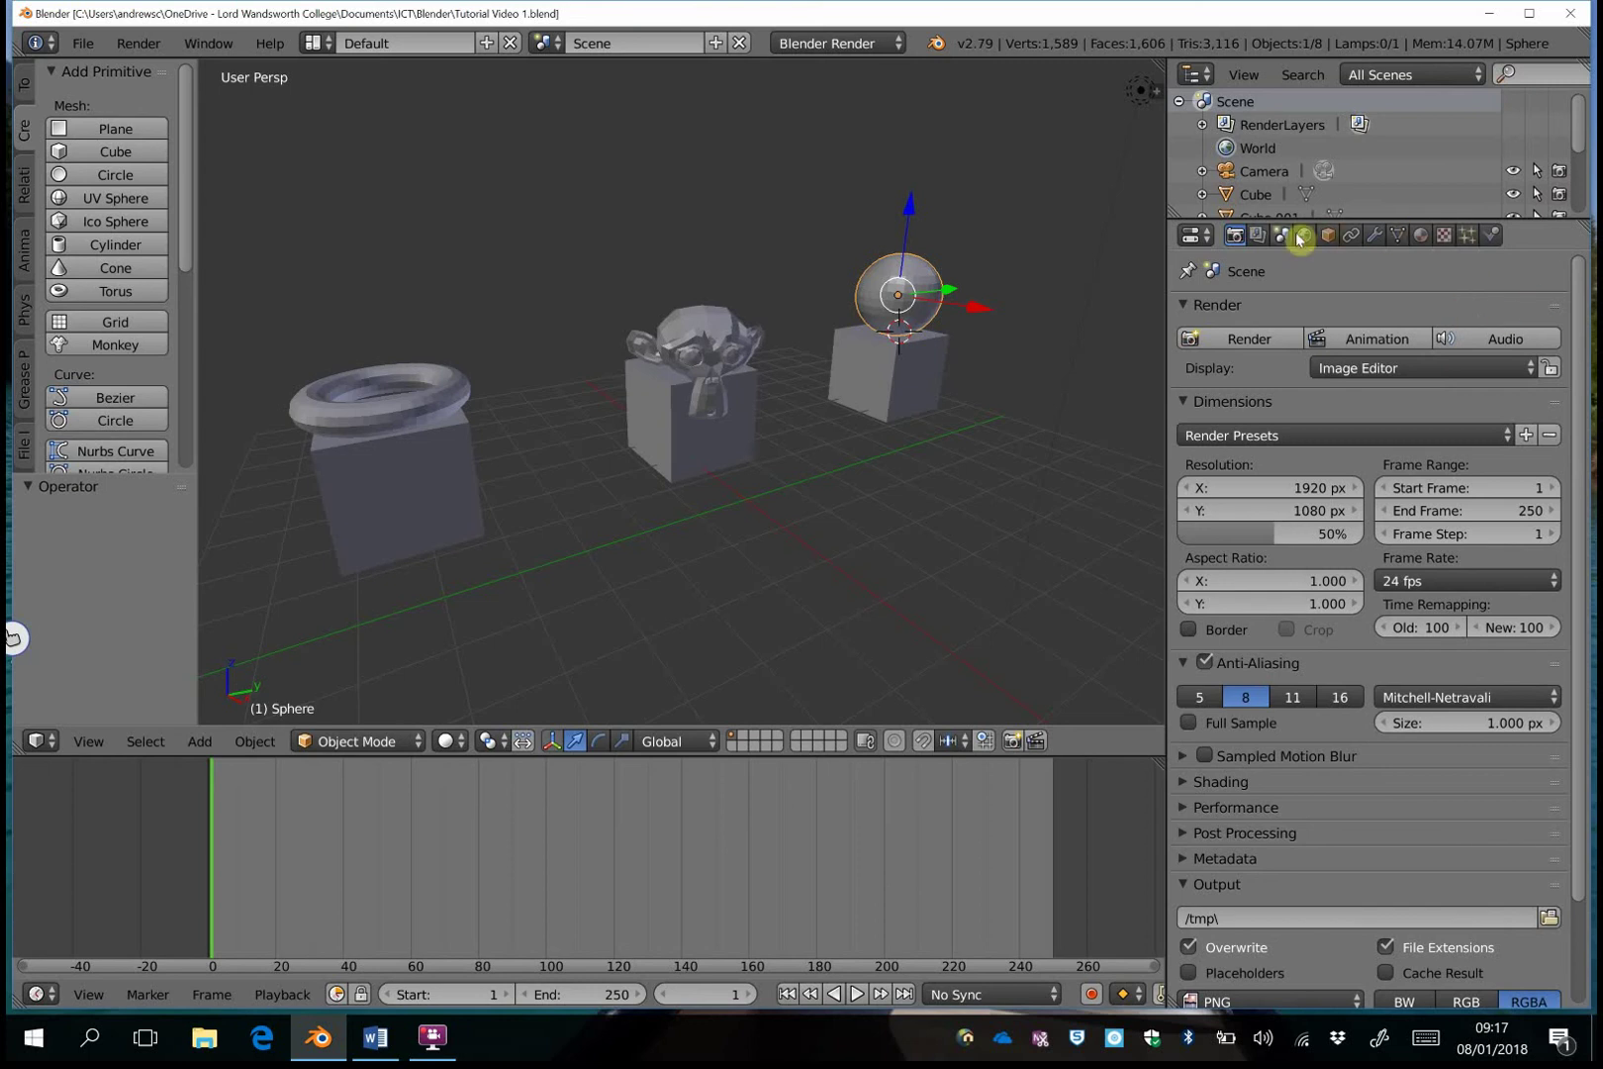
right_click(415, 495)
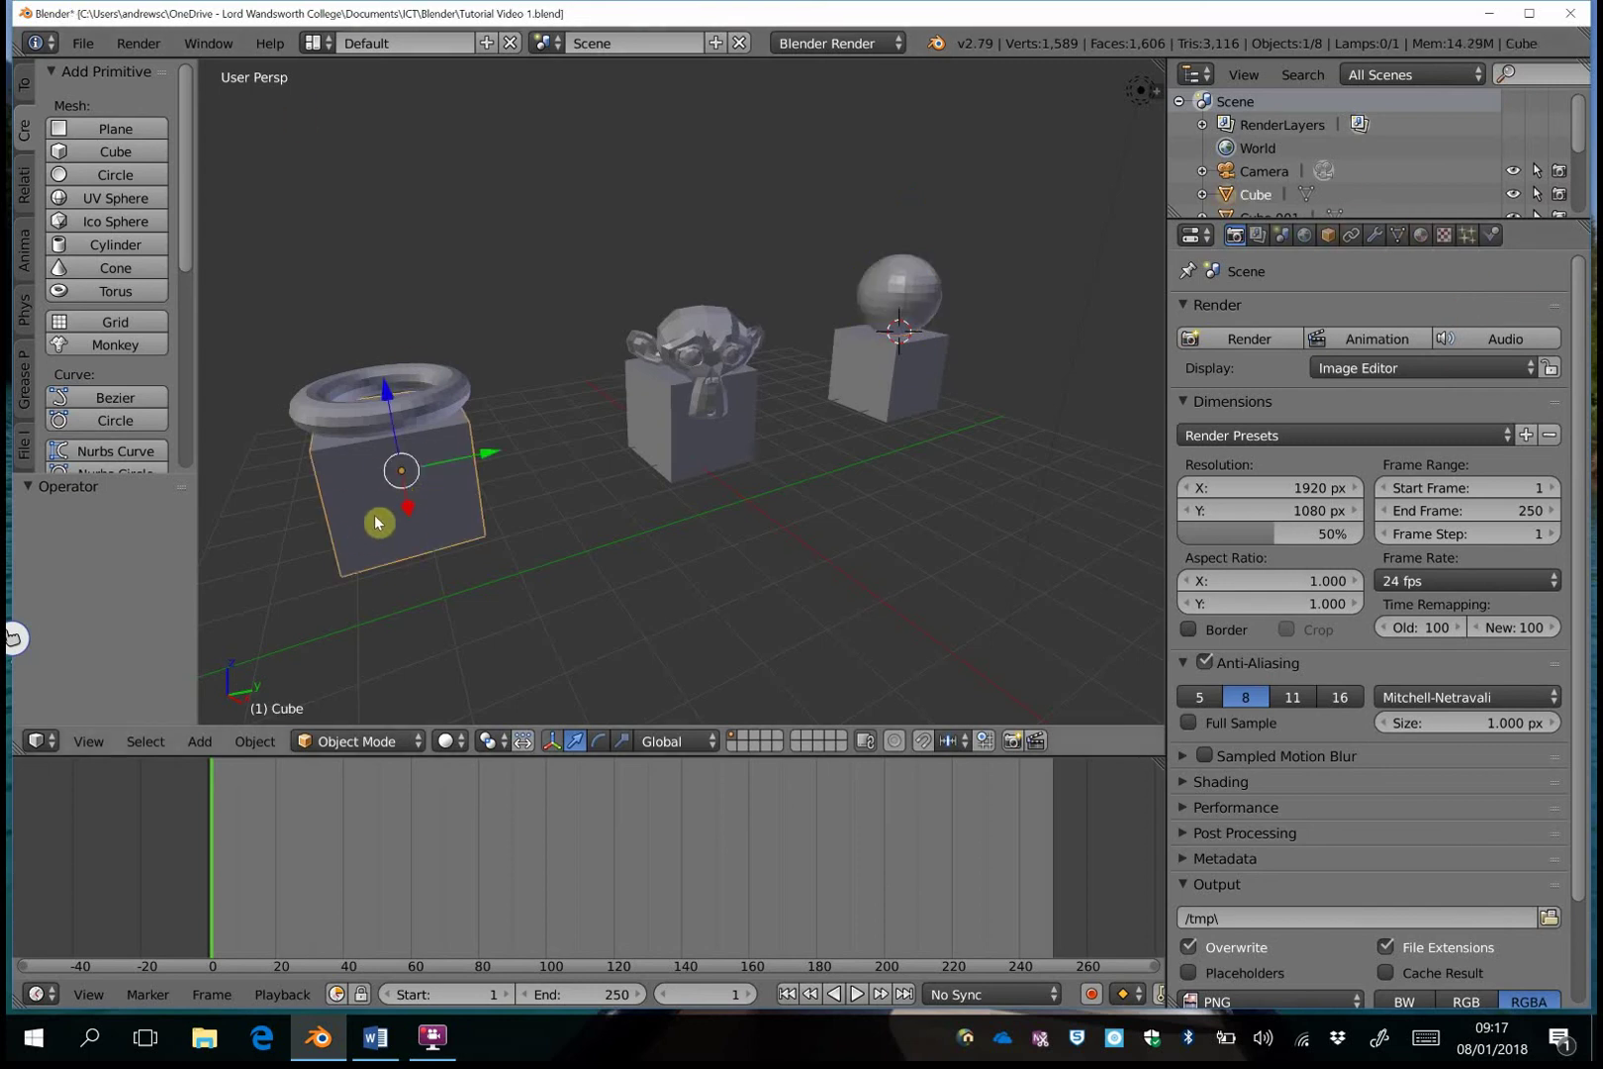
Start the Screencast Keys display from the 3D view's properties region and hide that region again.
left_click(1153, 90)
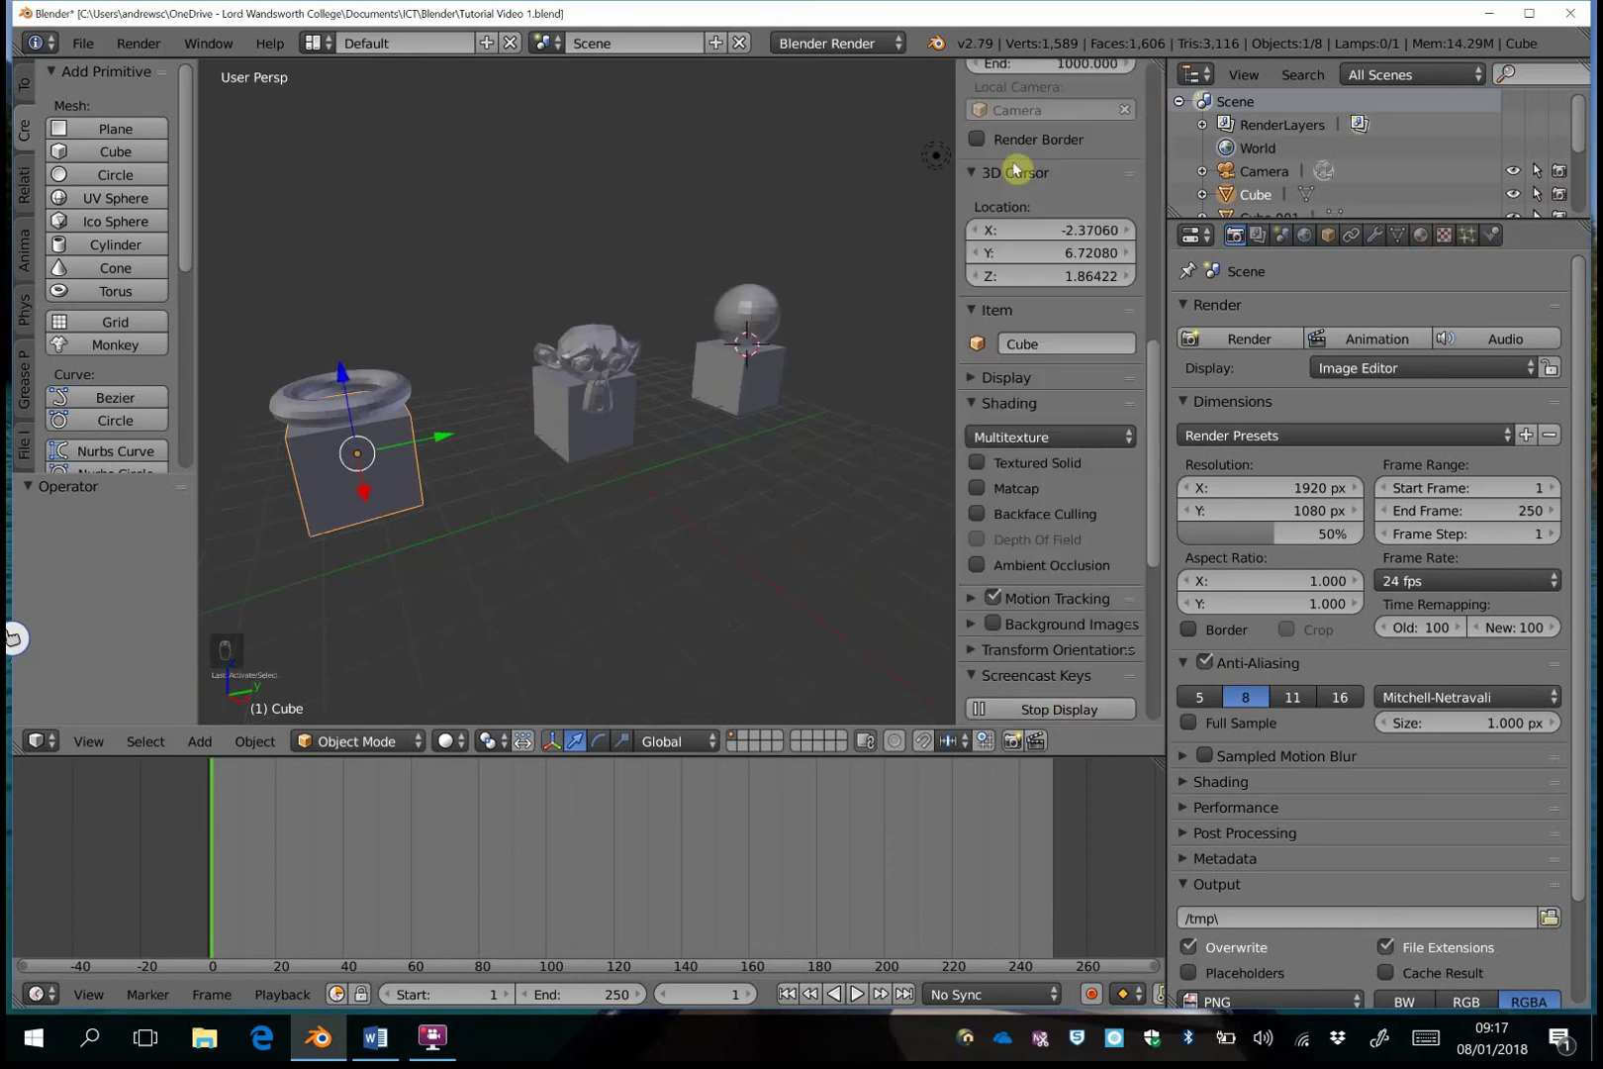
left_click_drag(959, 144, 1155, 164)
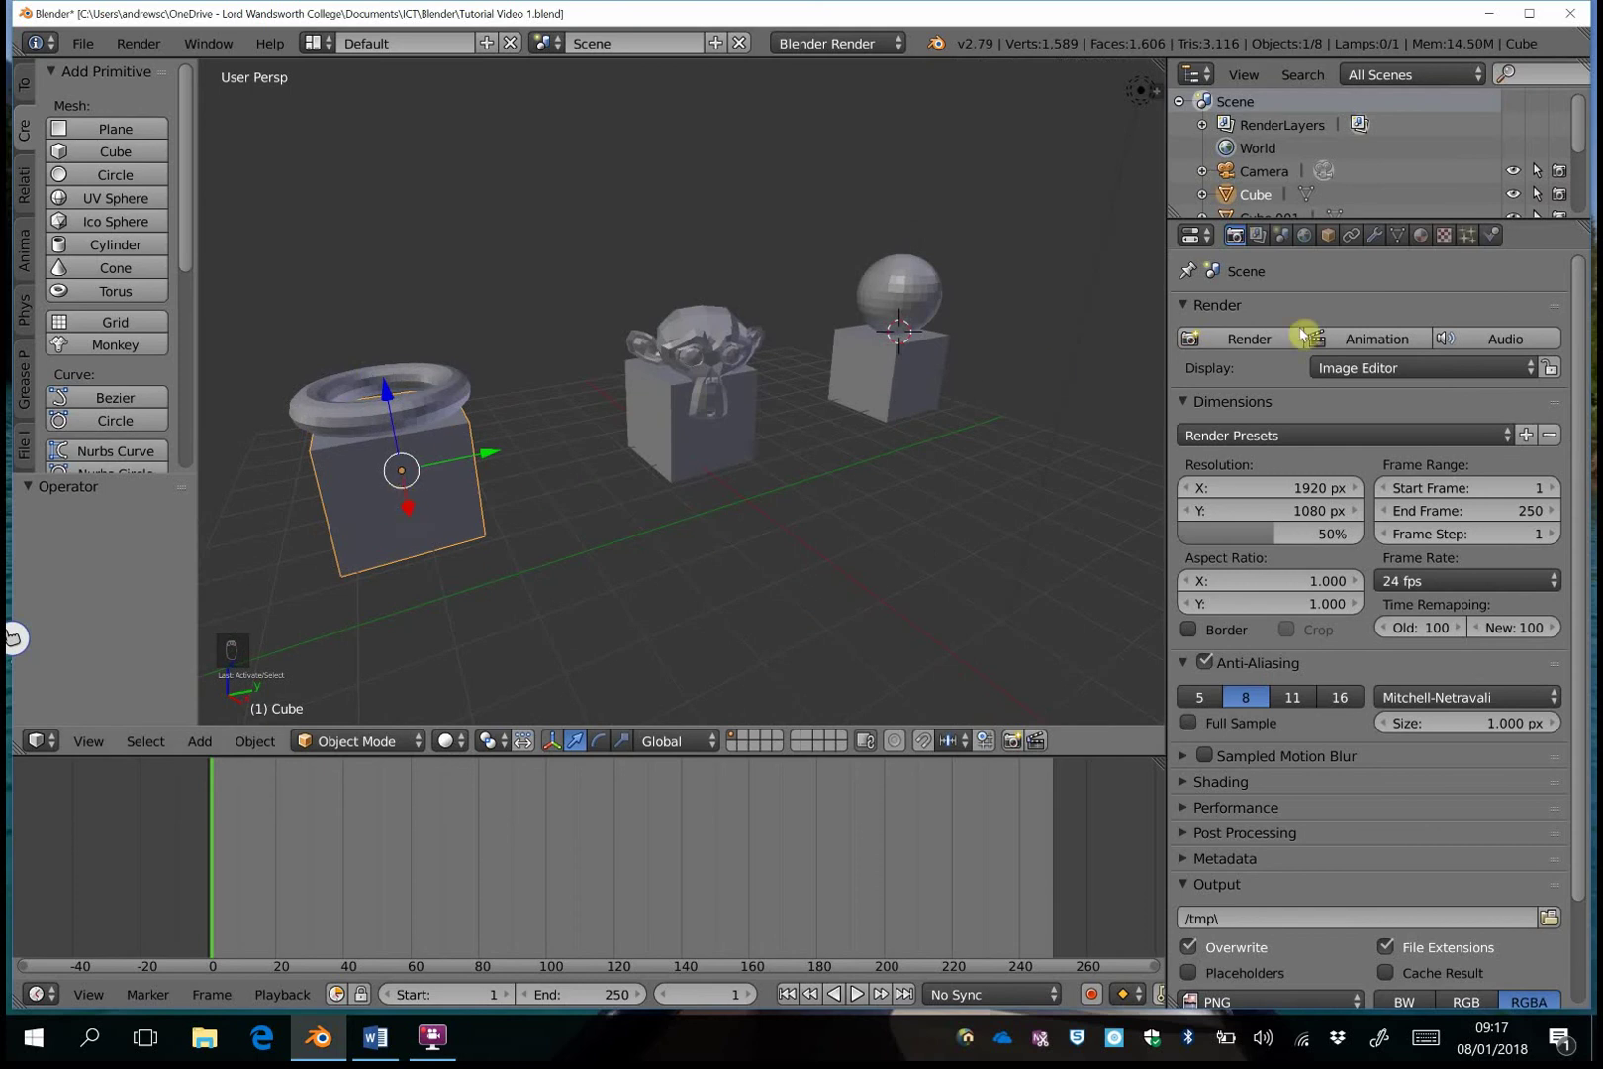
Show the material settings of the cube beneath the torus and switch the render engine to Cycles Render.
left_click(1420, 237)
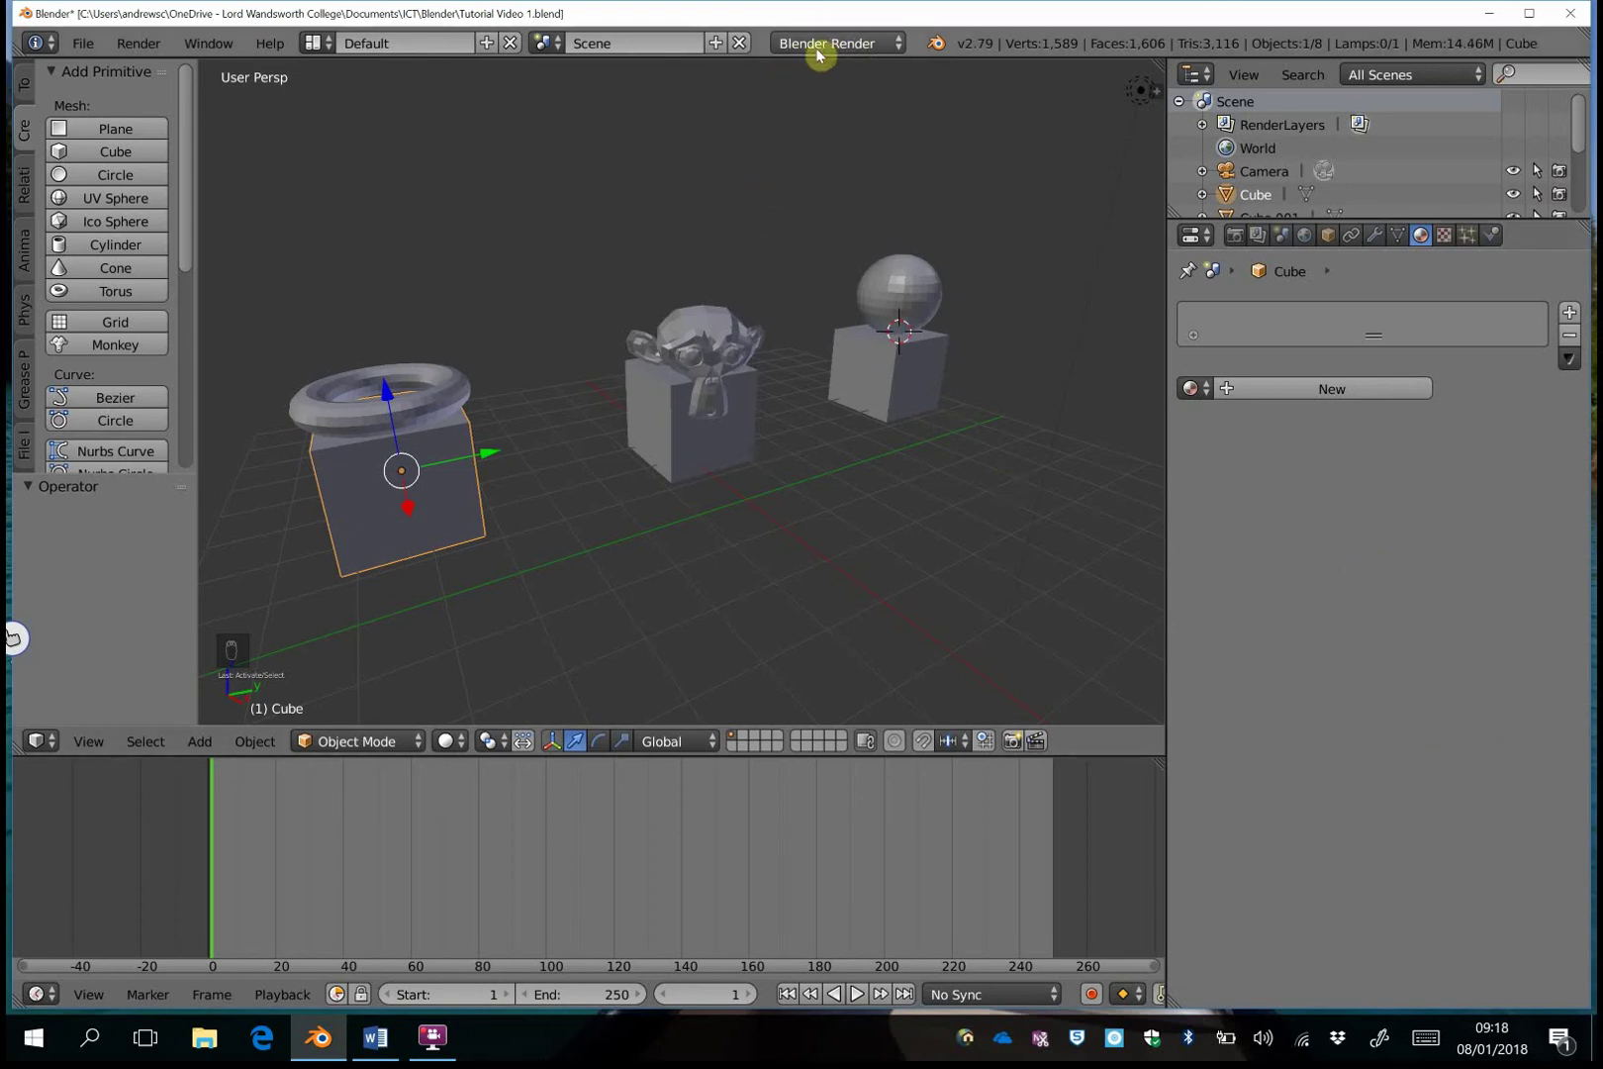
left_click(893, 44)
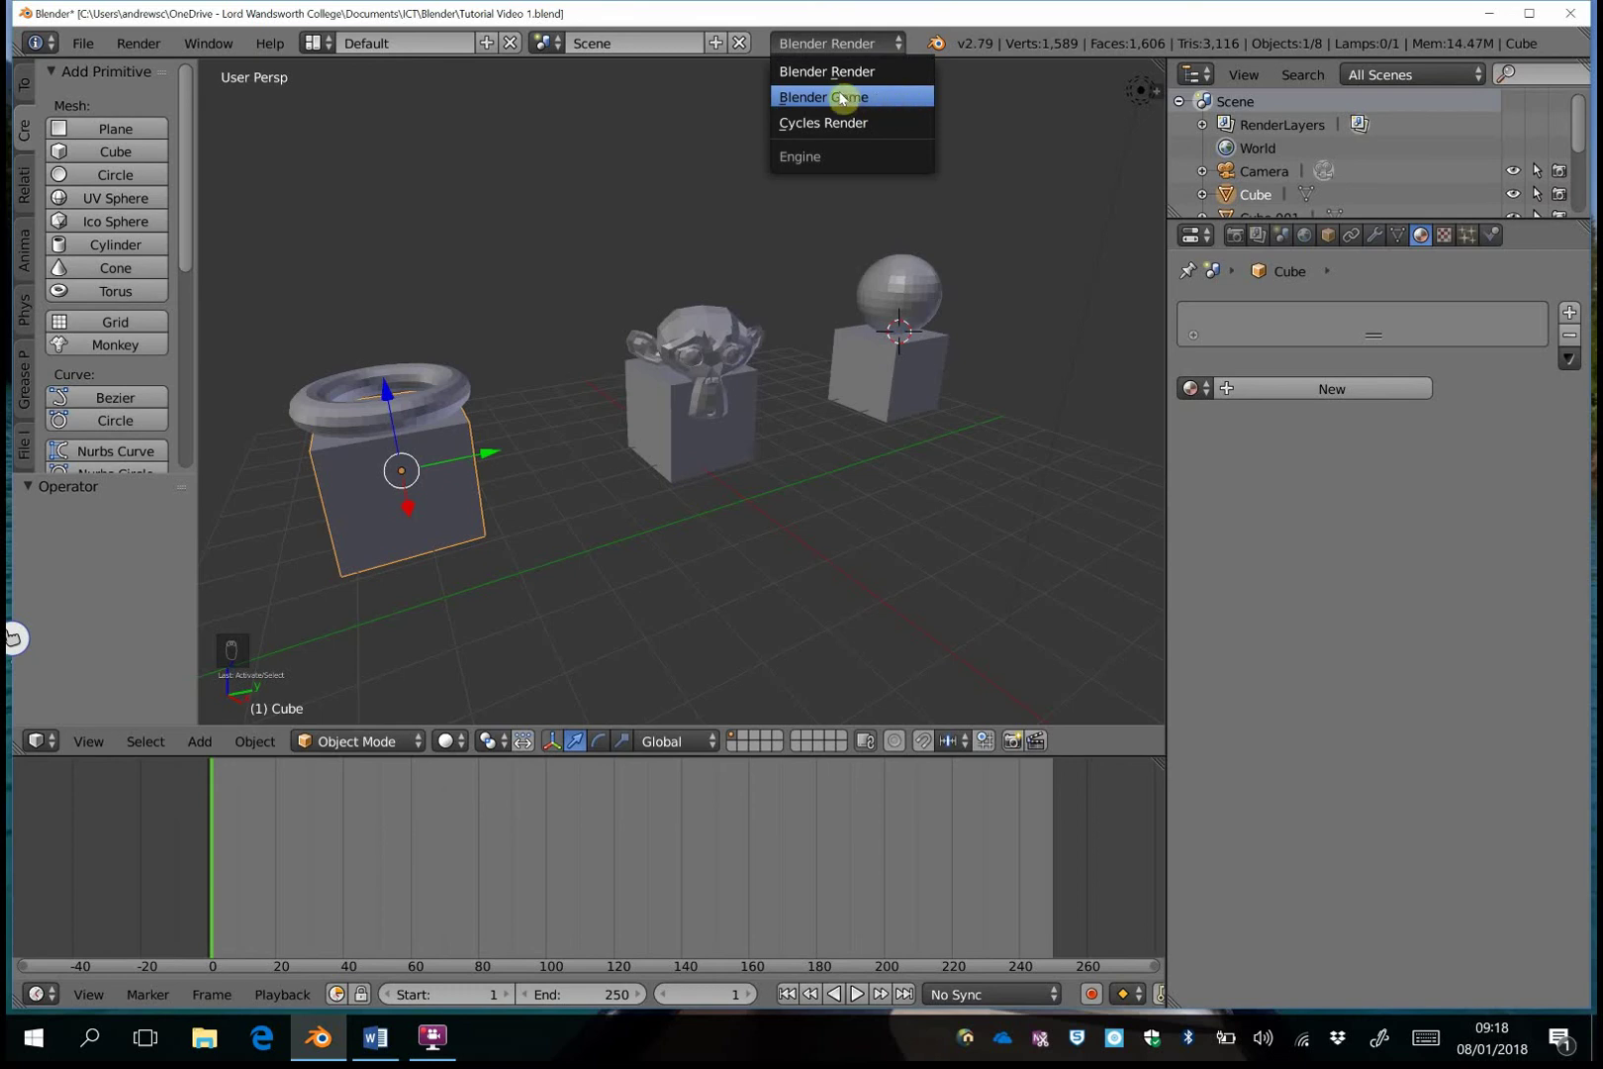
left_click(908, 125)
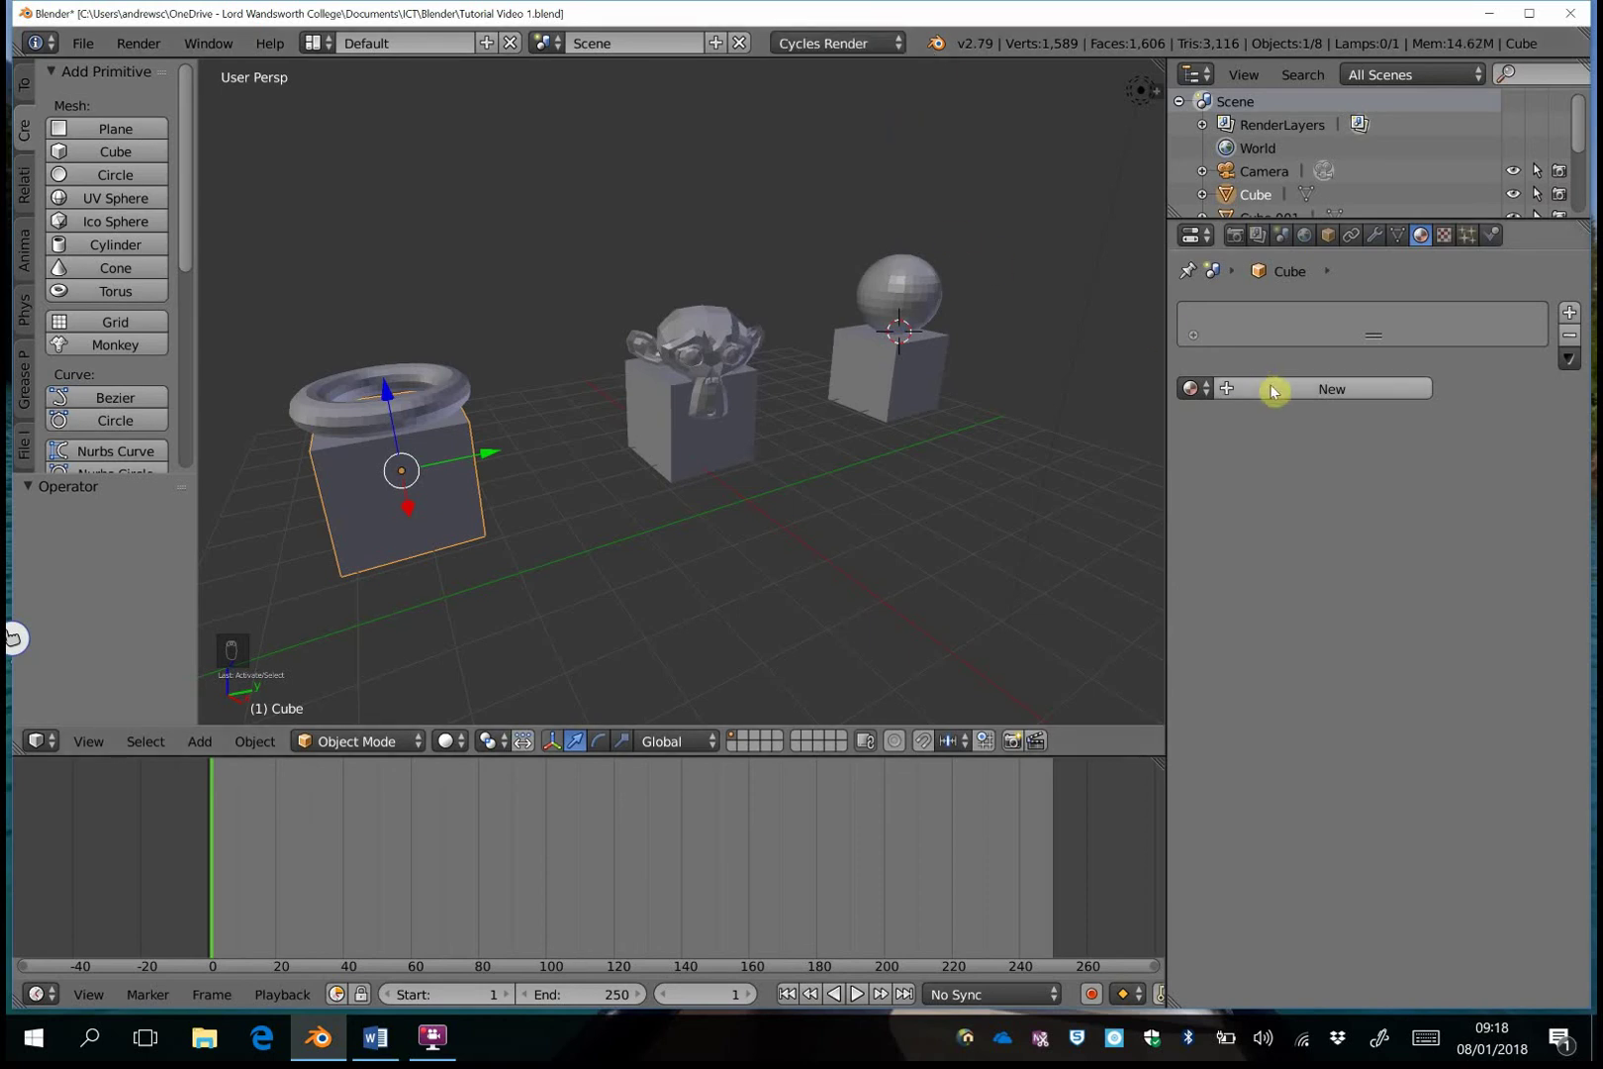
Add a new material to the cube beneath the torus, keep the Diffuse BSDF surface and set its colour to blue.
left_click(1321, 390)
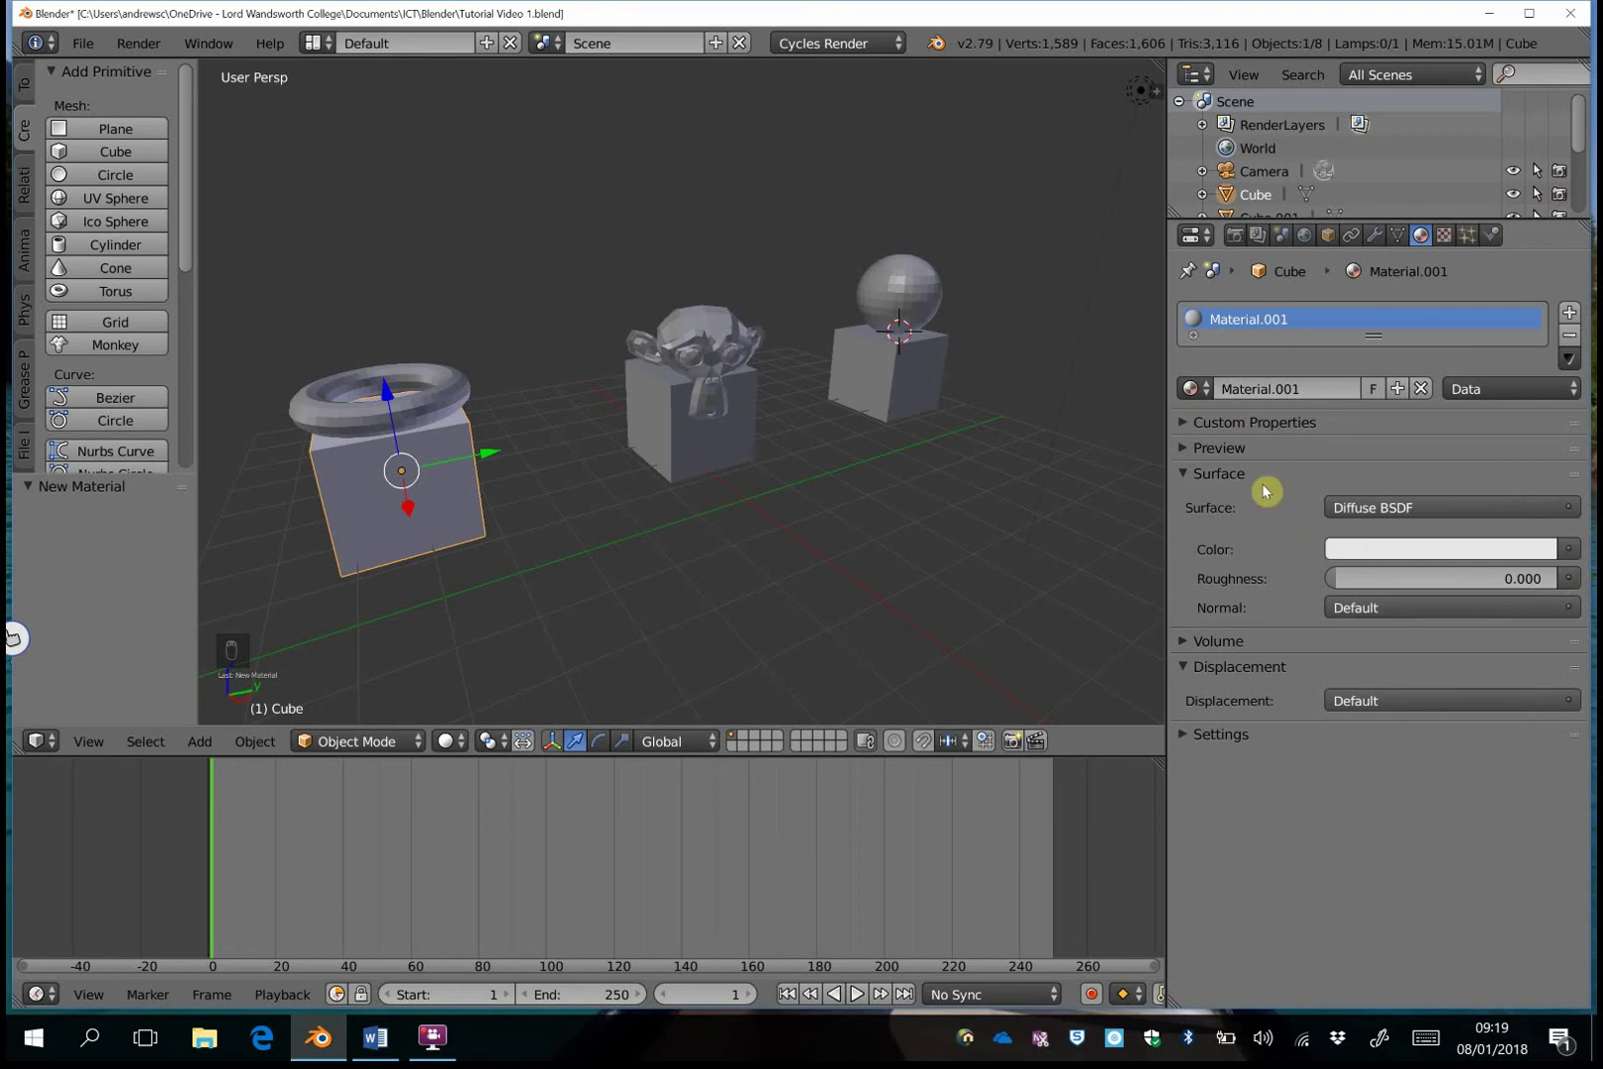
left_click(1418, 509)
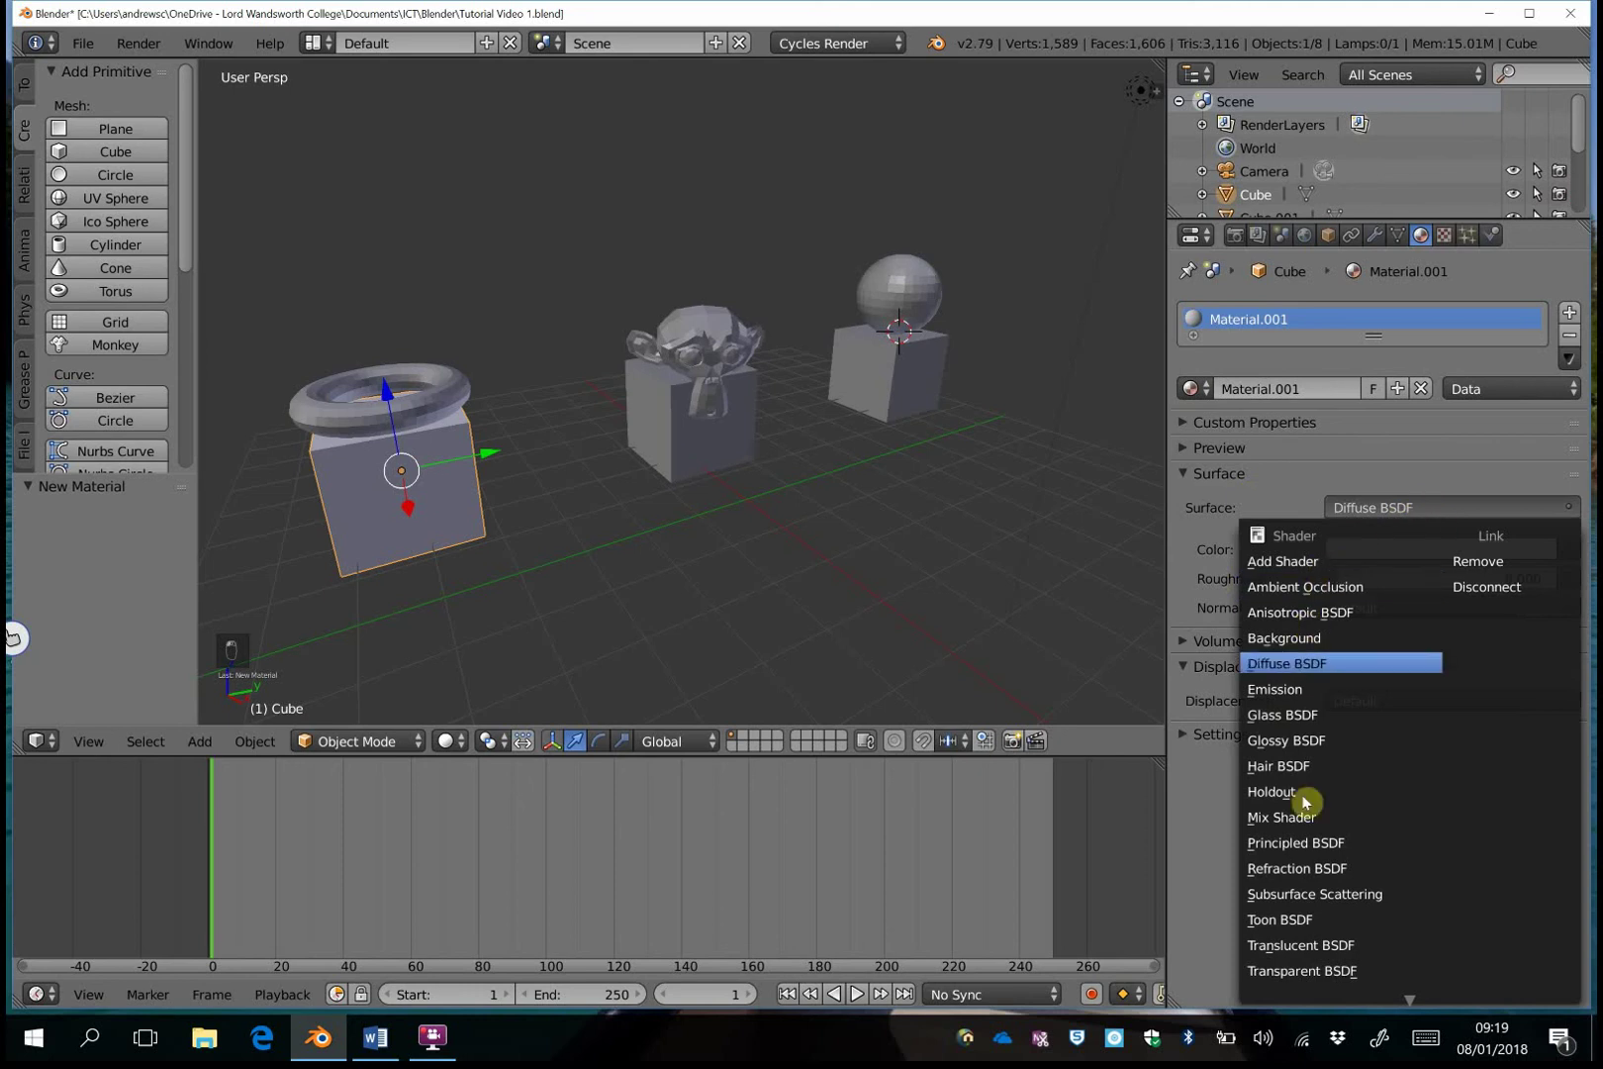
mouse_move(1319, 1003)
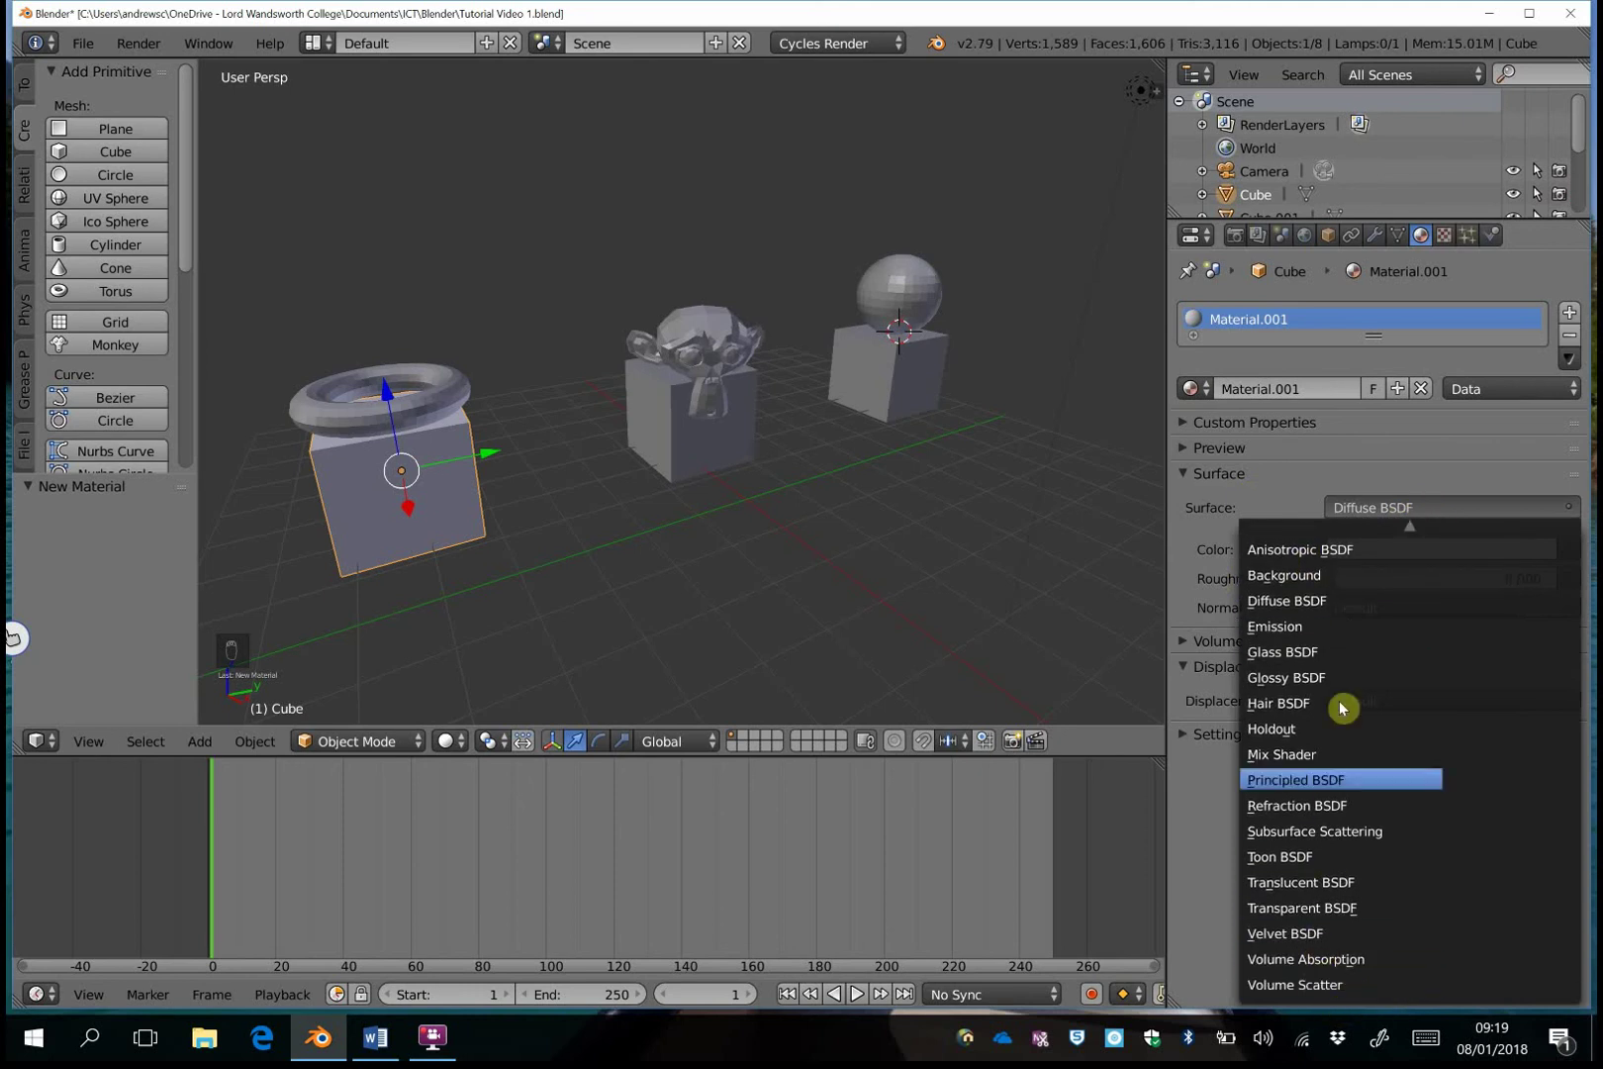
mouse_move(1415, 535)
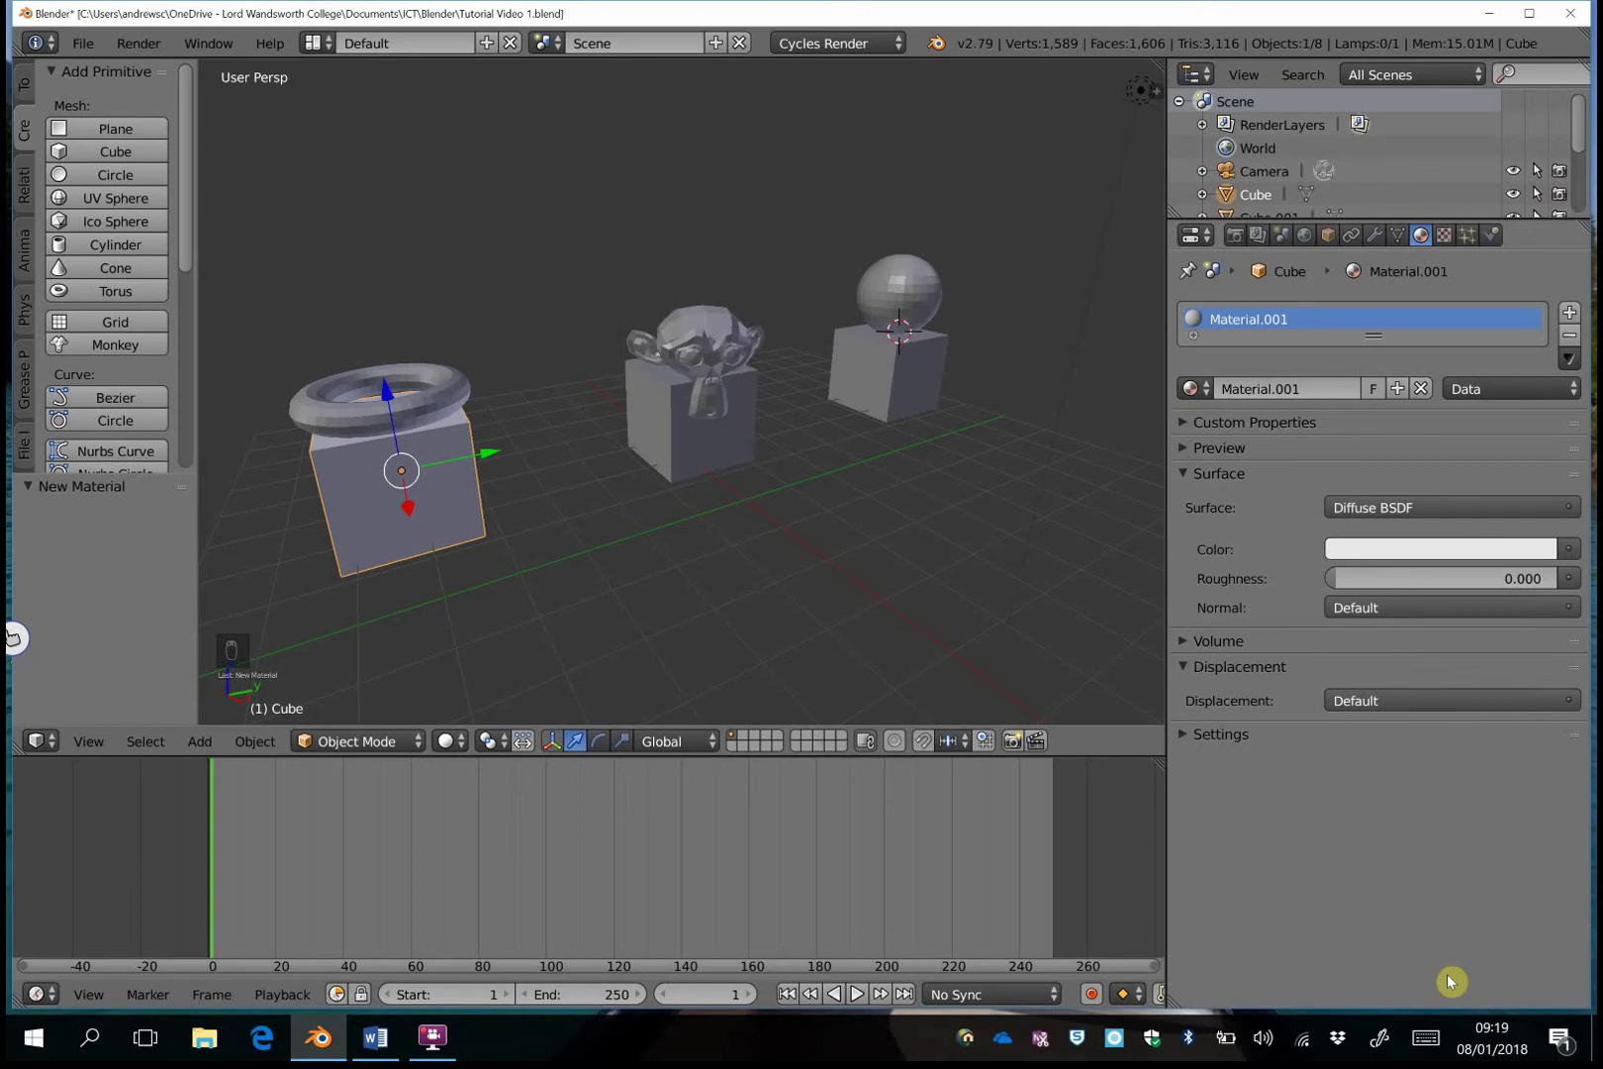
left_click(1418, 550)
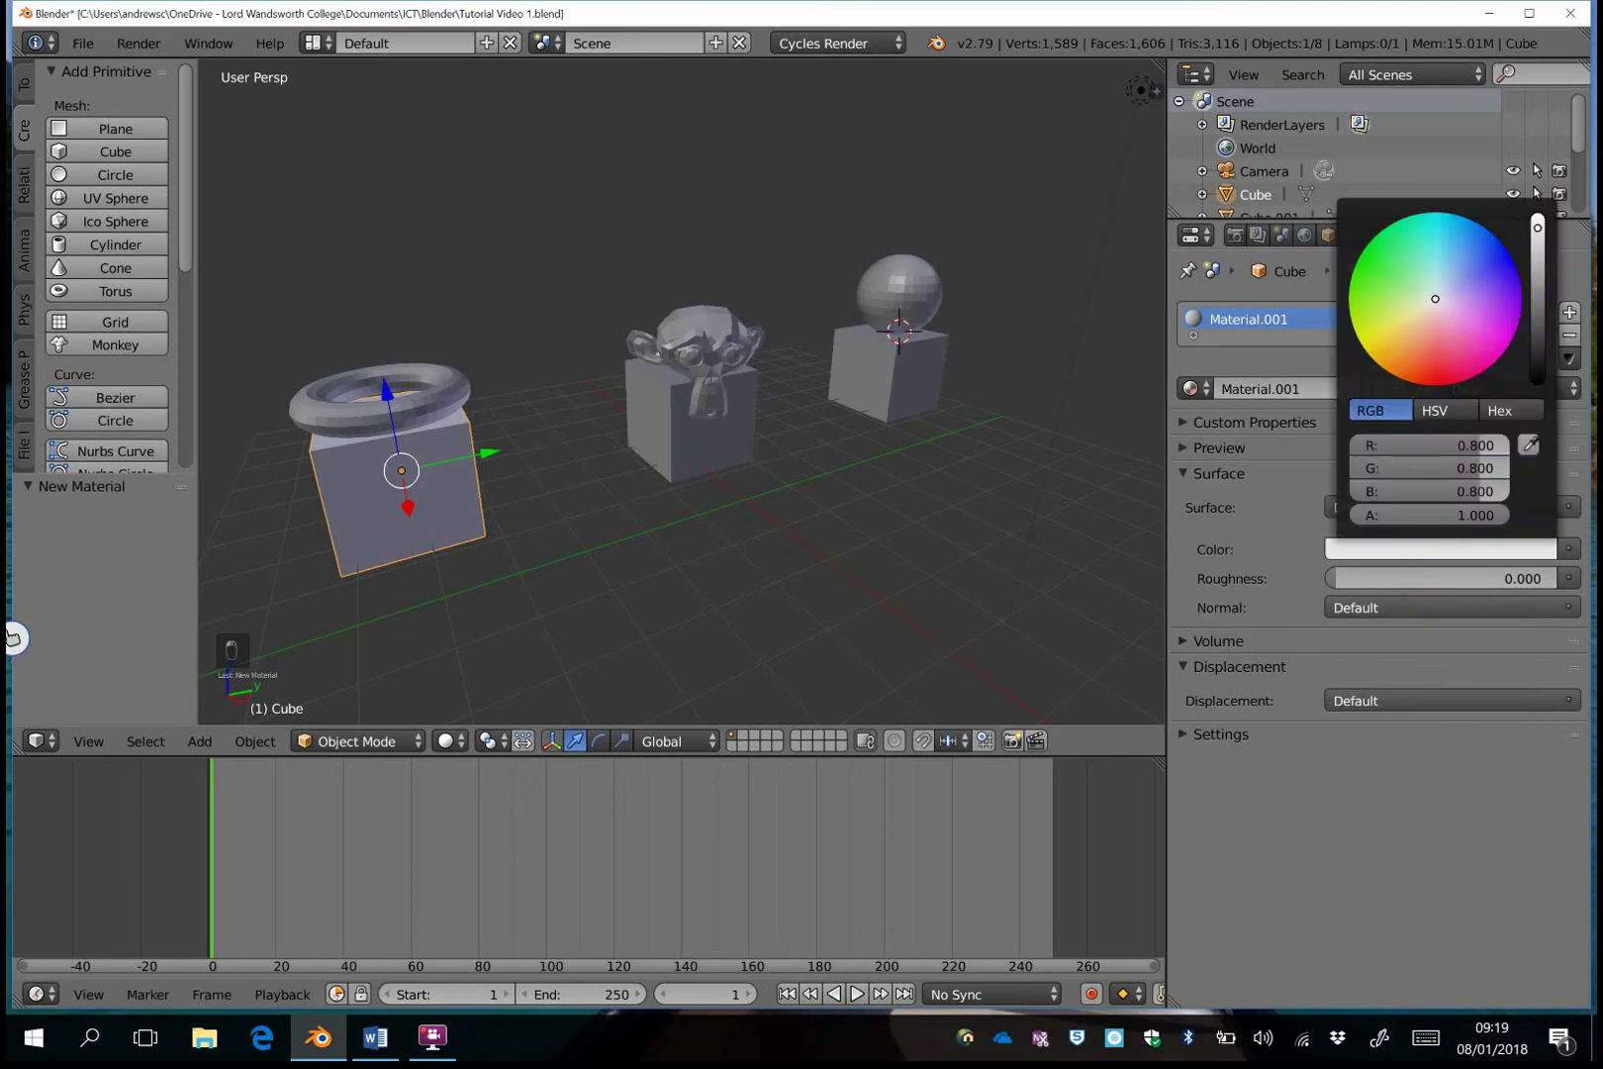
left_click(1516, 265)
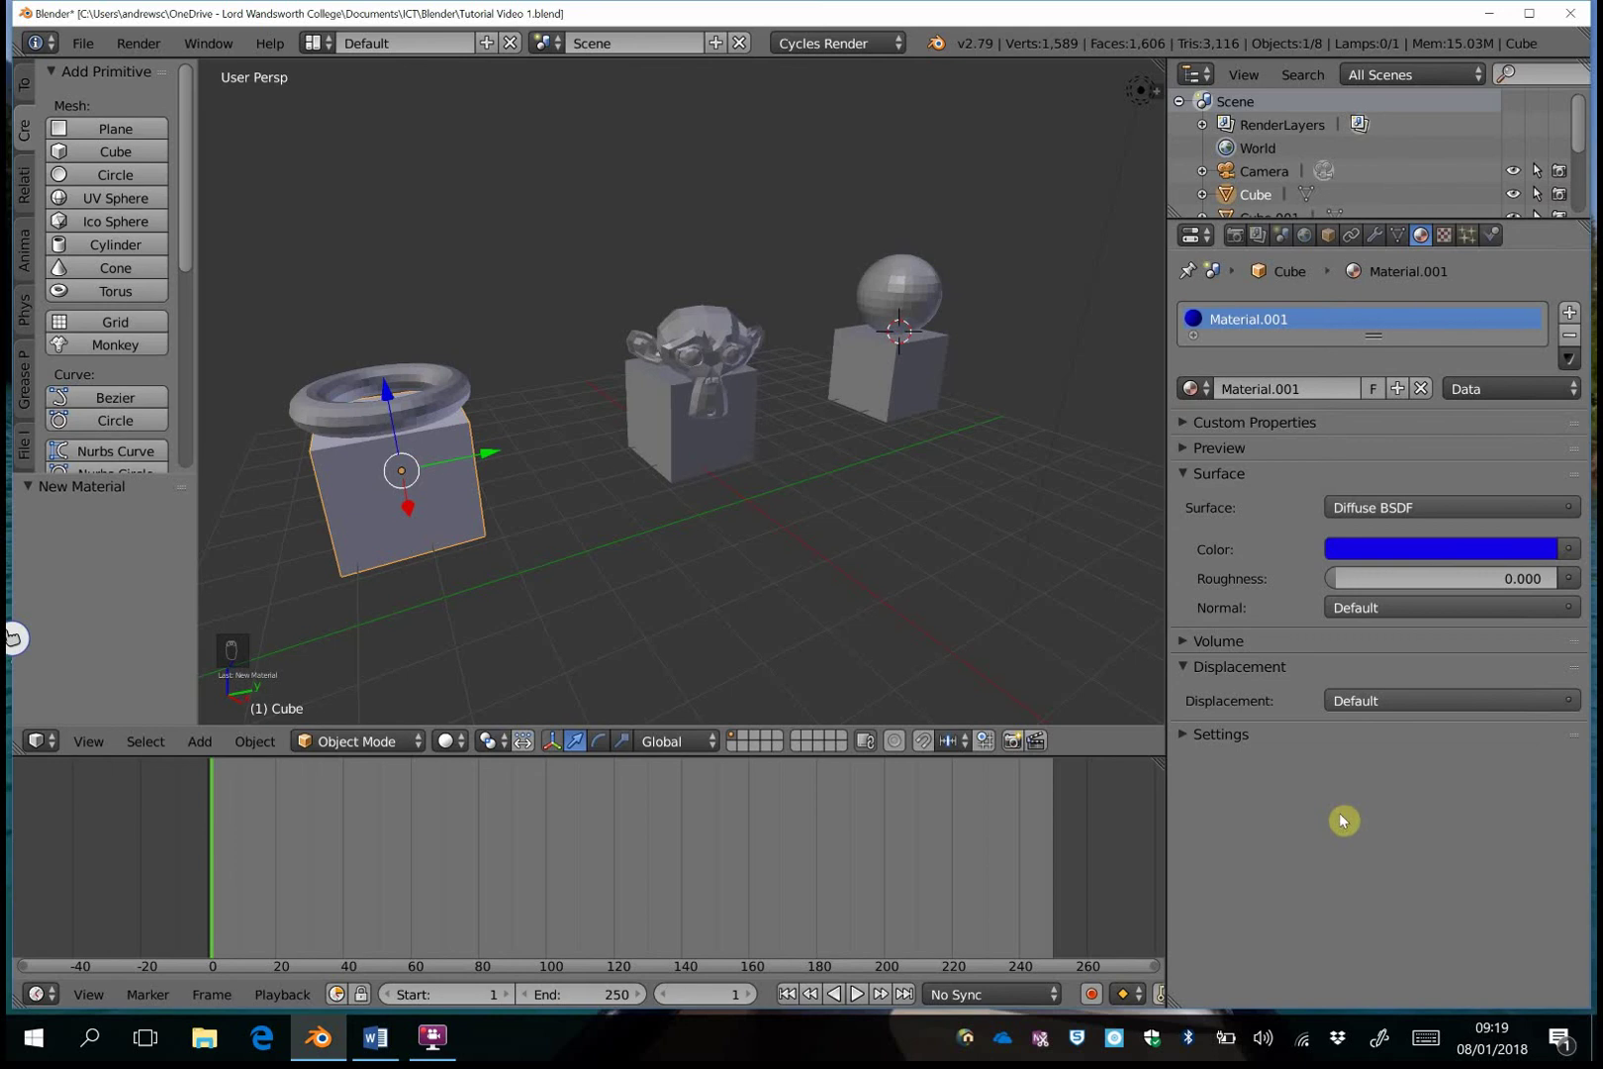
Rename the blue material of the cube beneath the torus as "Blue diffuse".
left_click(1326, 388)
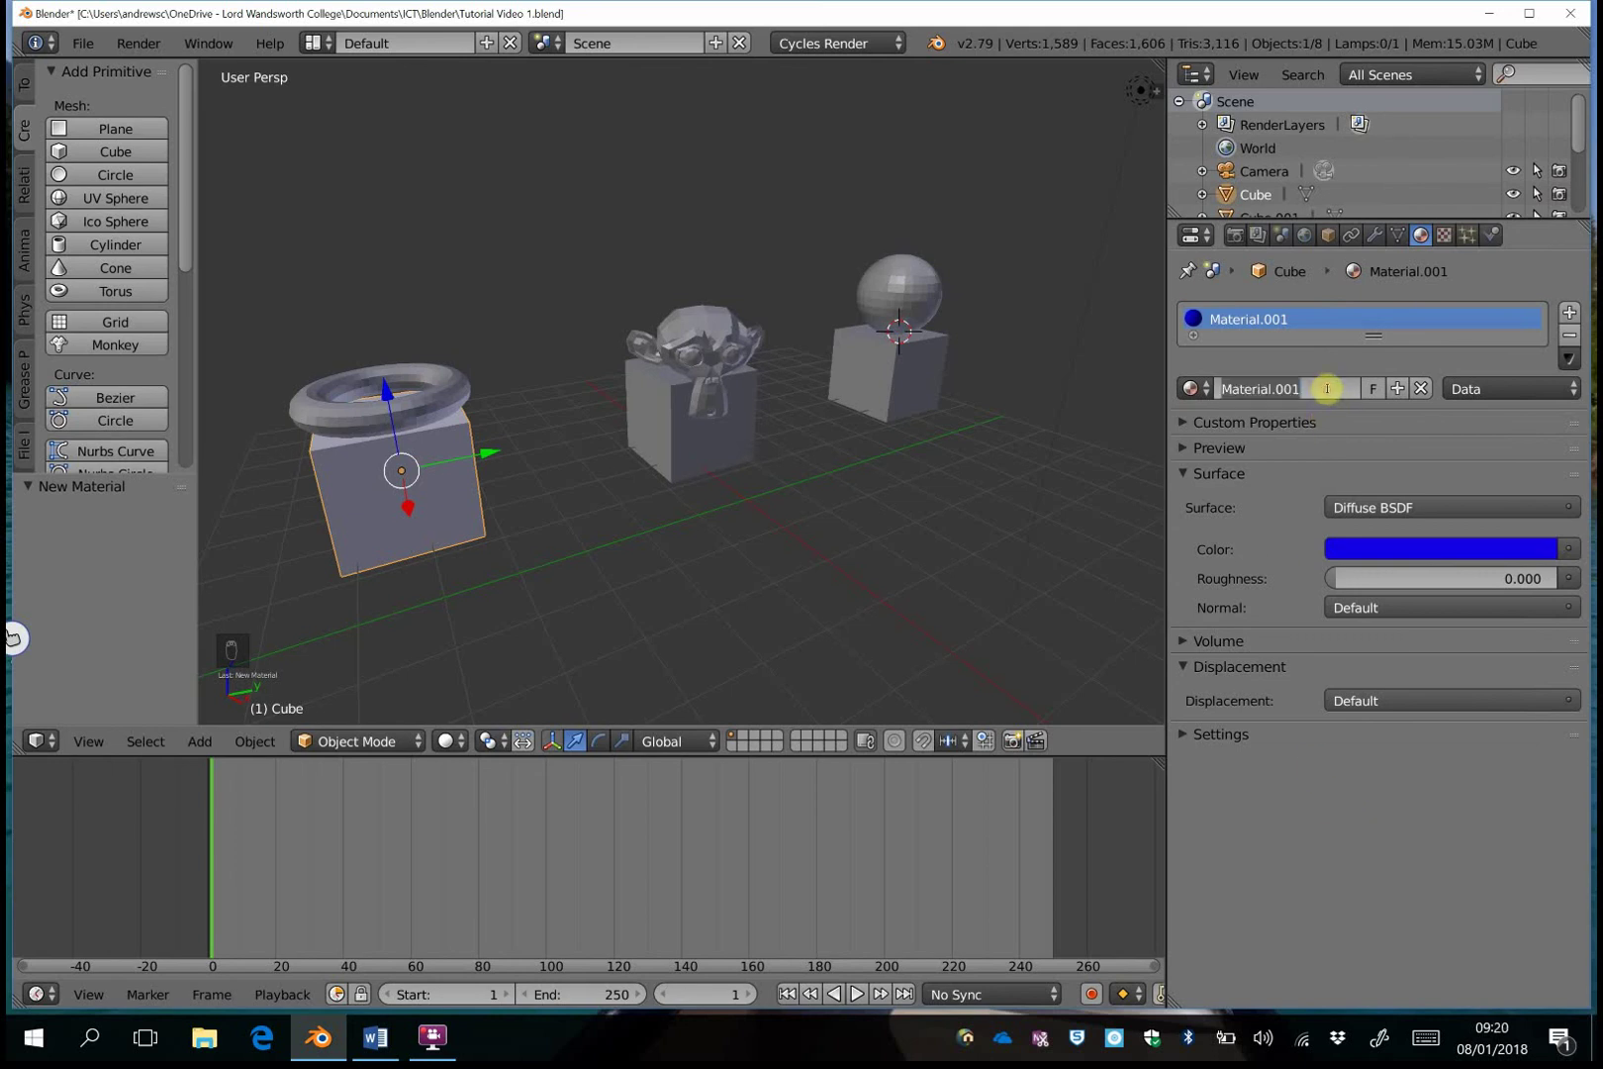
type("Blue diffuse")
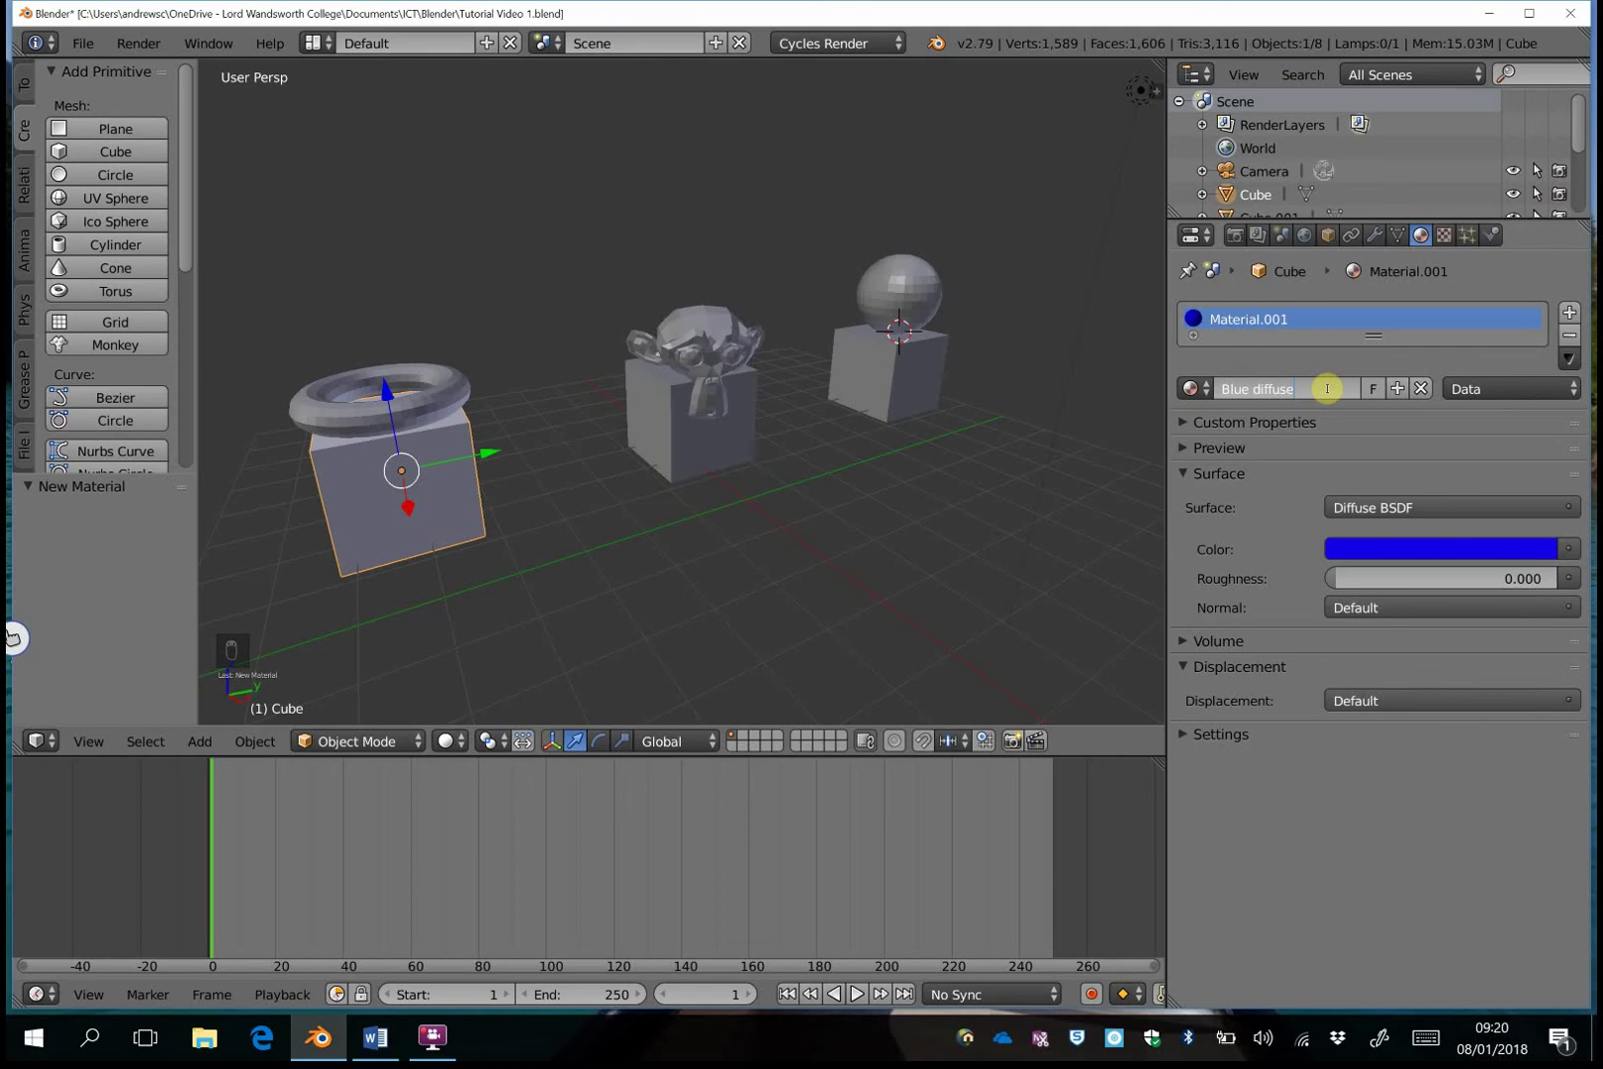
key("Return")
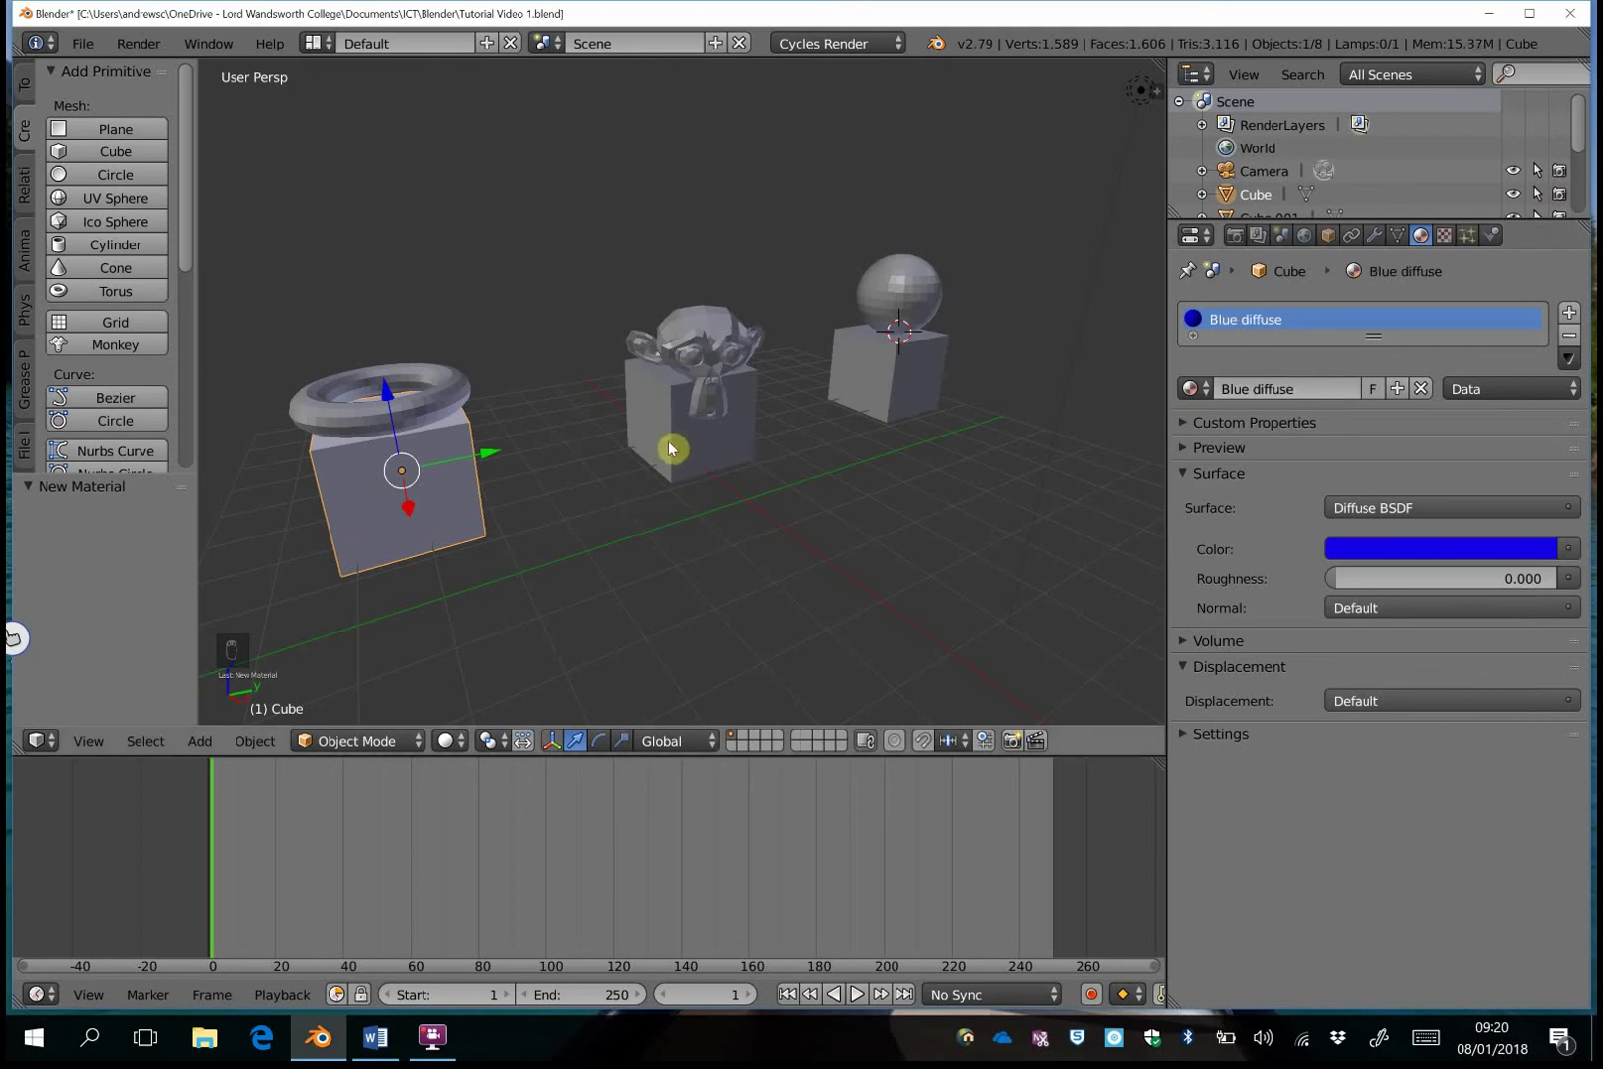
Give the cube beneath the monkey head a new Glossy BSDF material coloured red, about R 0.8, G 0, B 0.
right_click(669, 447)
left_click(1336, 394)
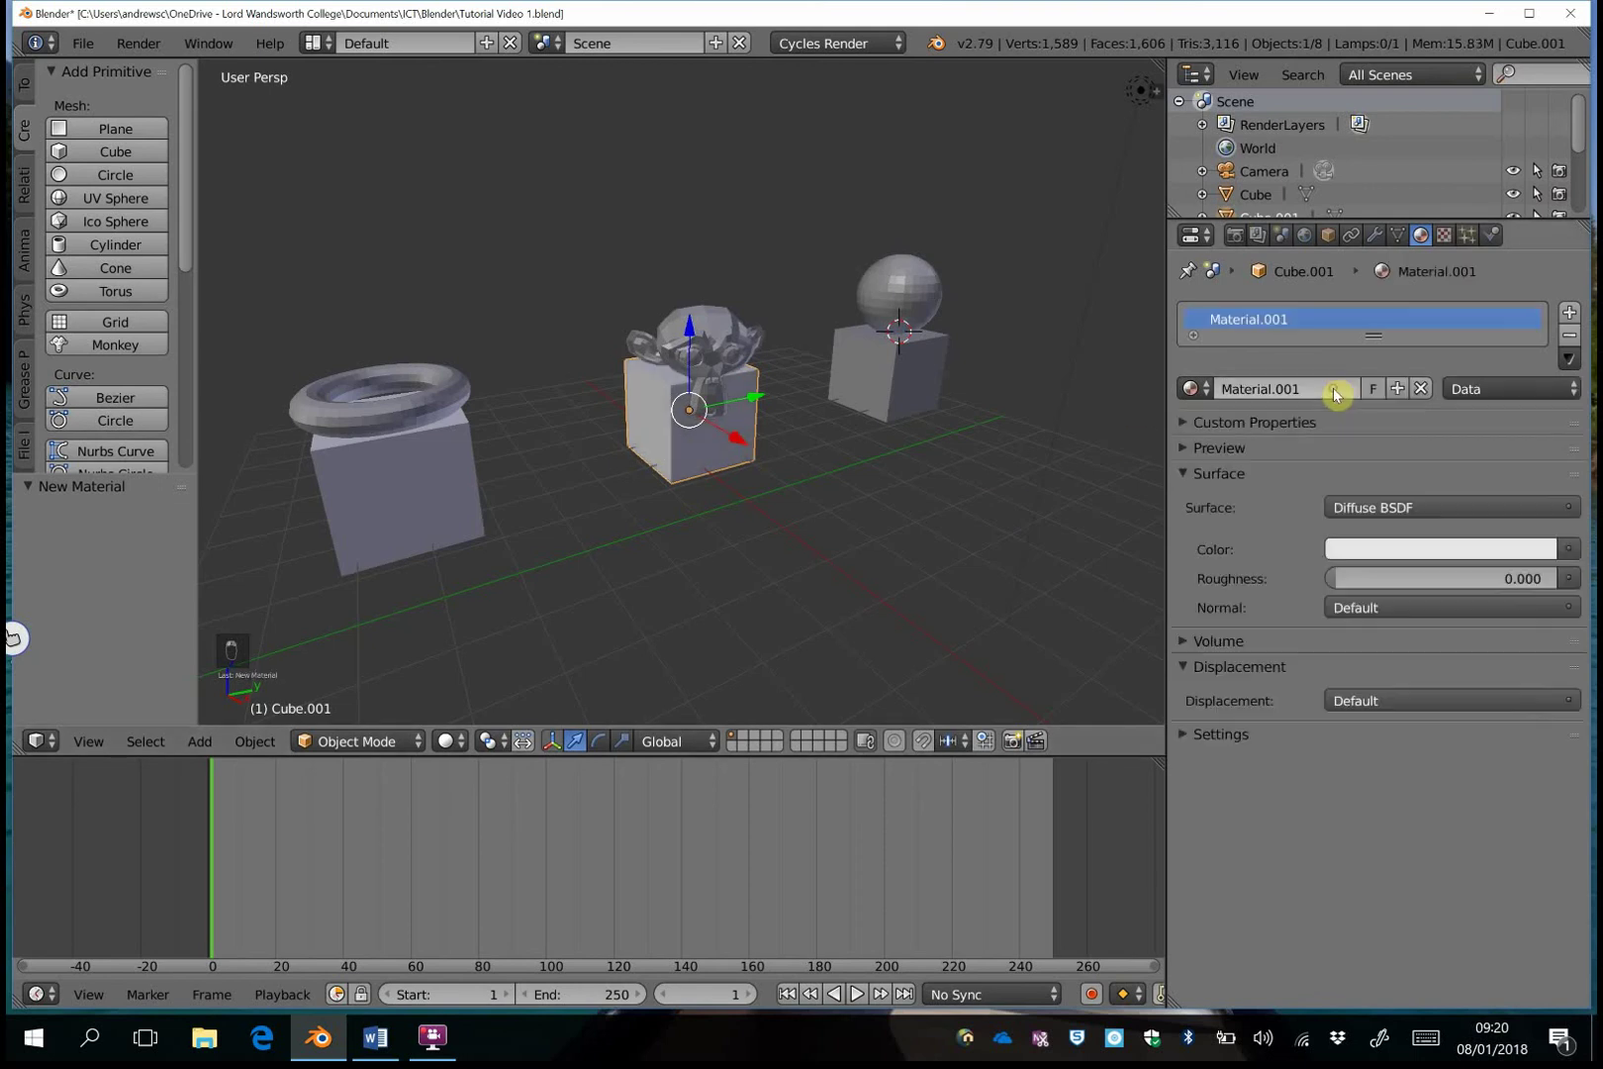
left_click(1413, 508)
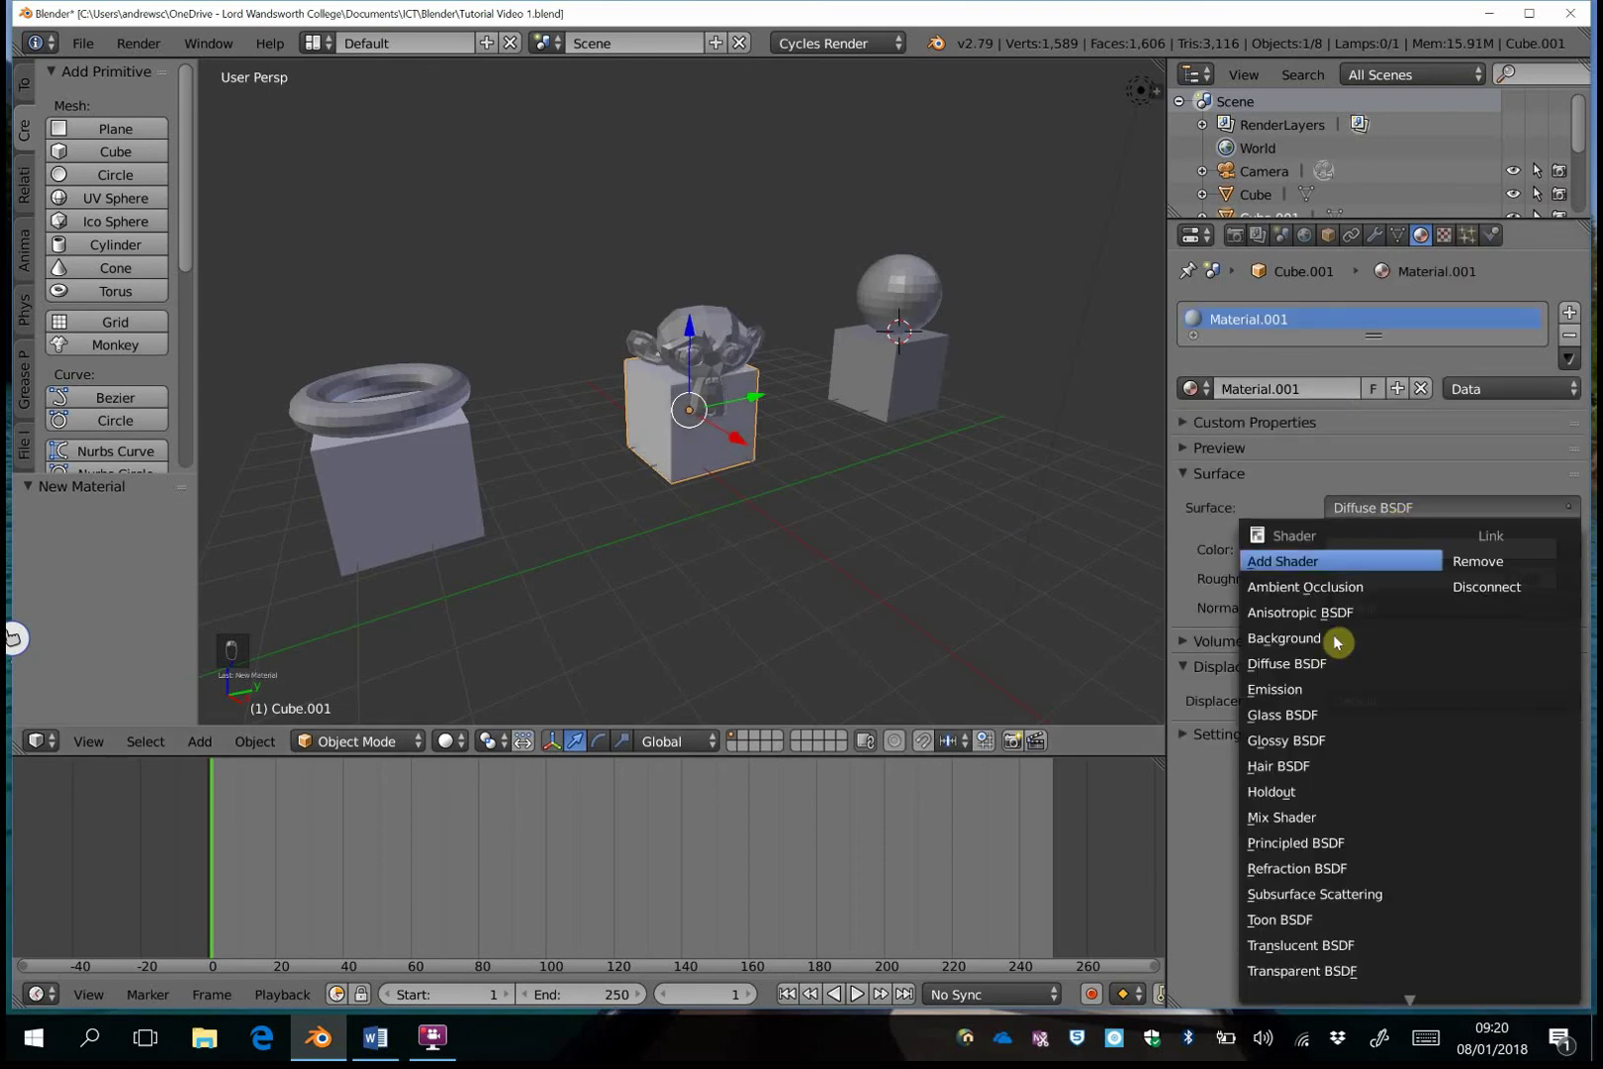
left_click(1306, 742)
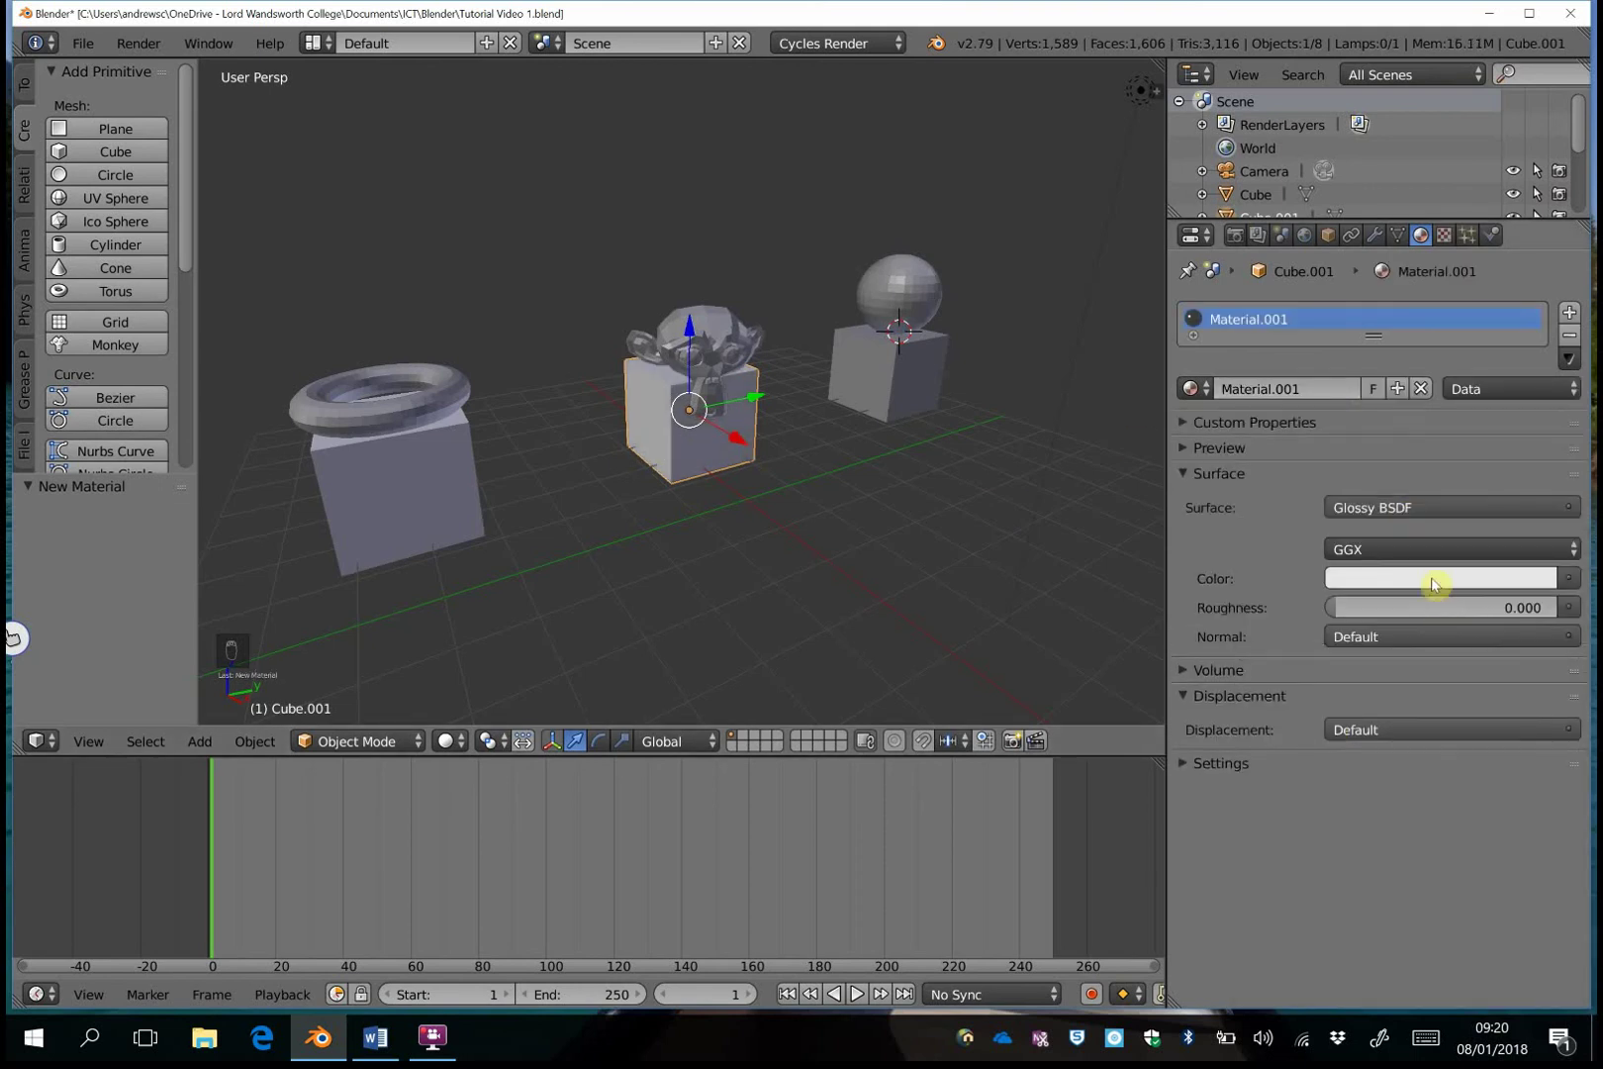
left_click(1435, 579)
left_click(1440, 414)
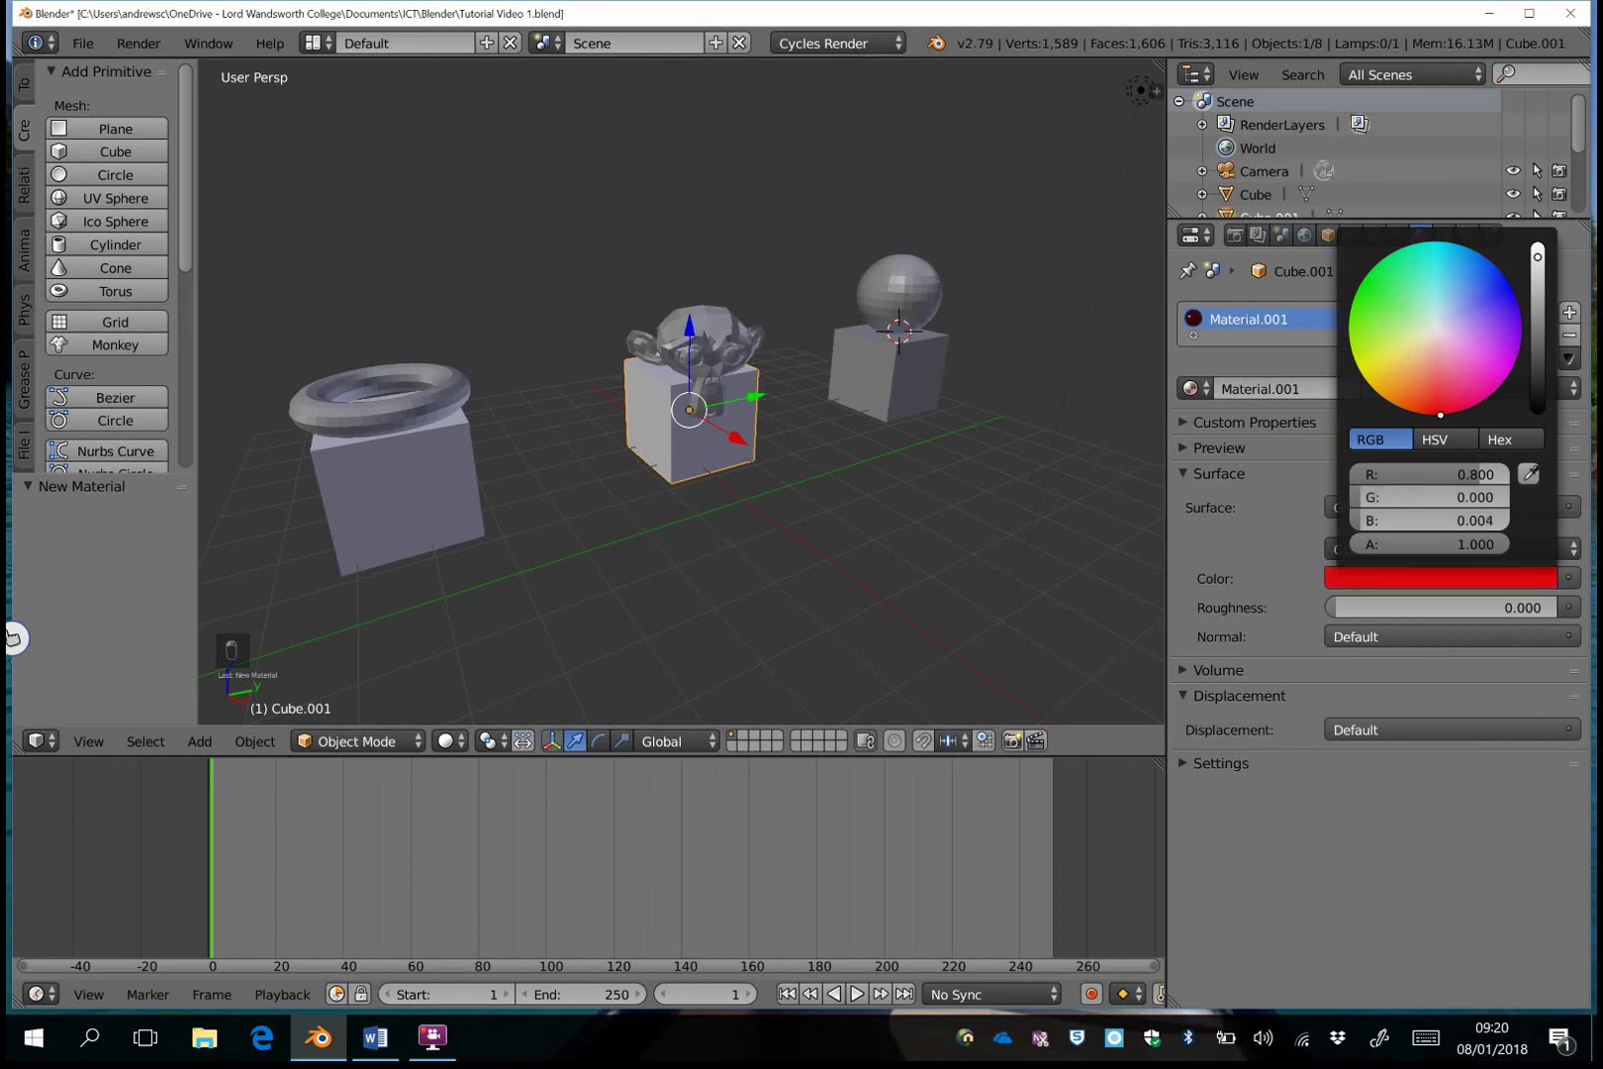
Rename the red material of the cube beneath the monkey head as "Glossy red".
left_click(1304, 392)
type("Glos")
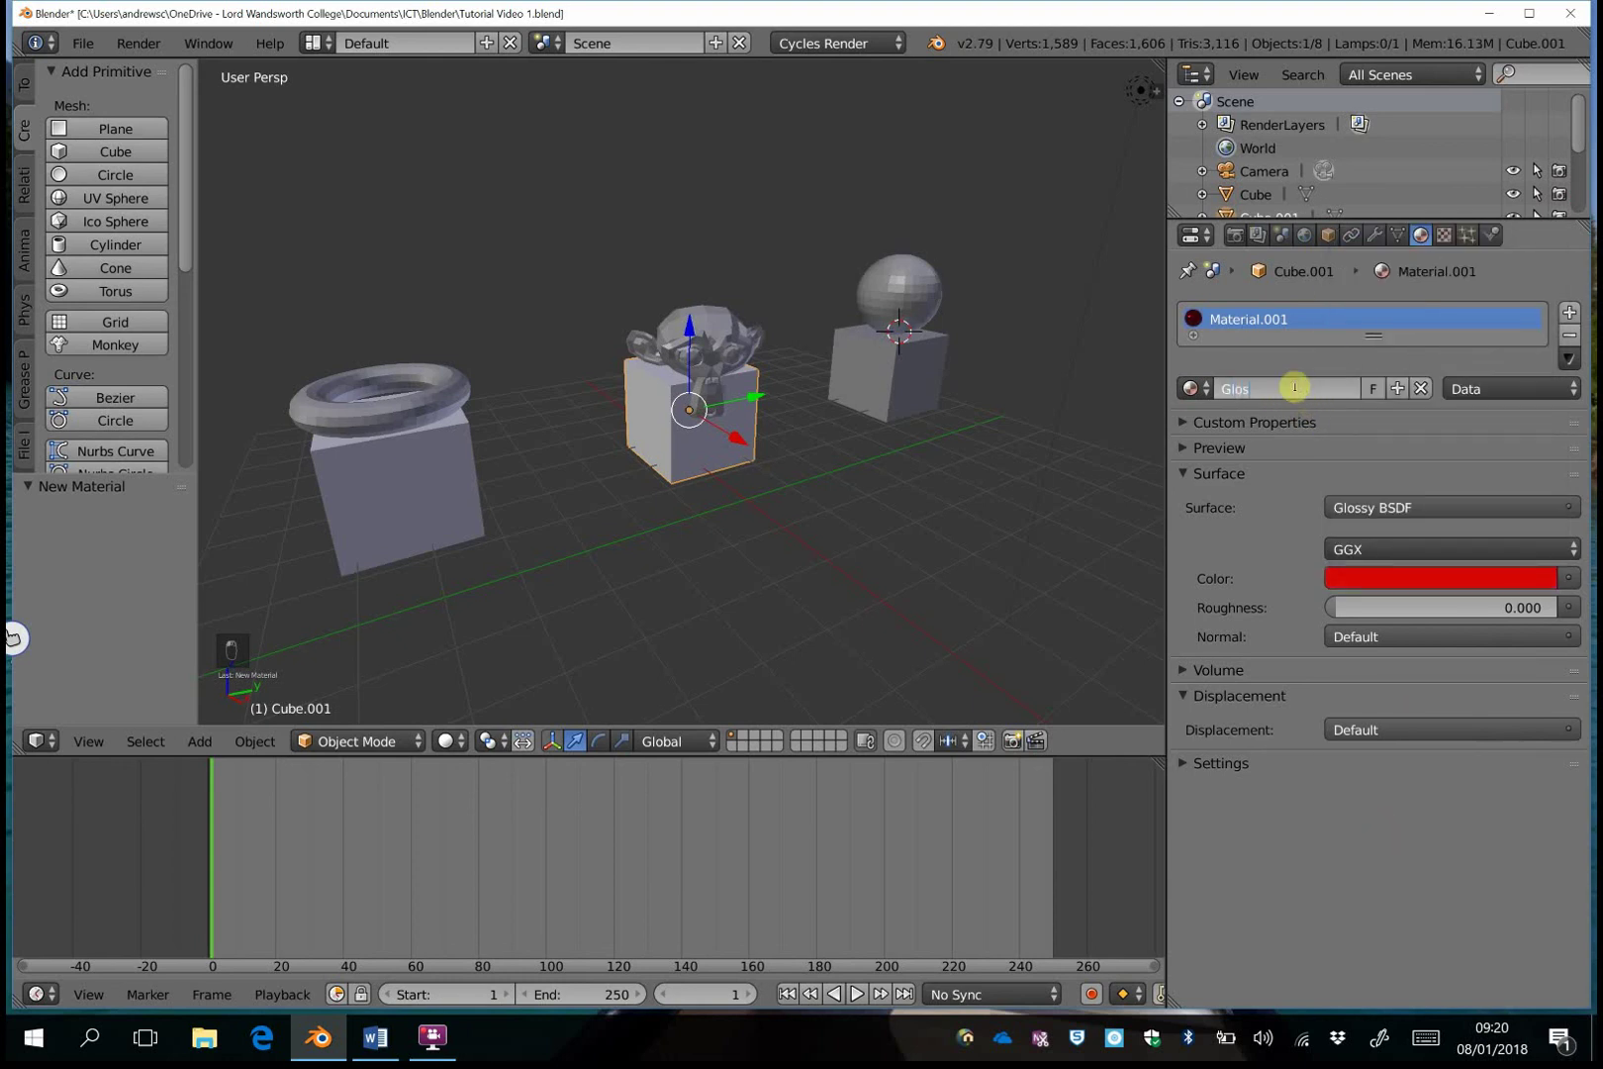
type("sy red")
key("Return")
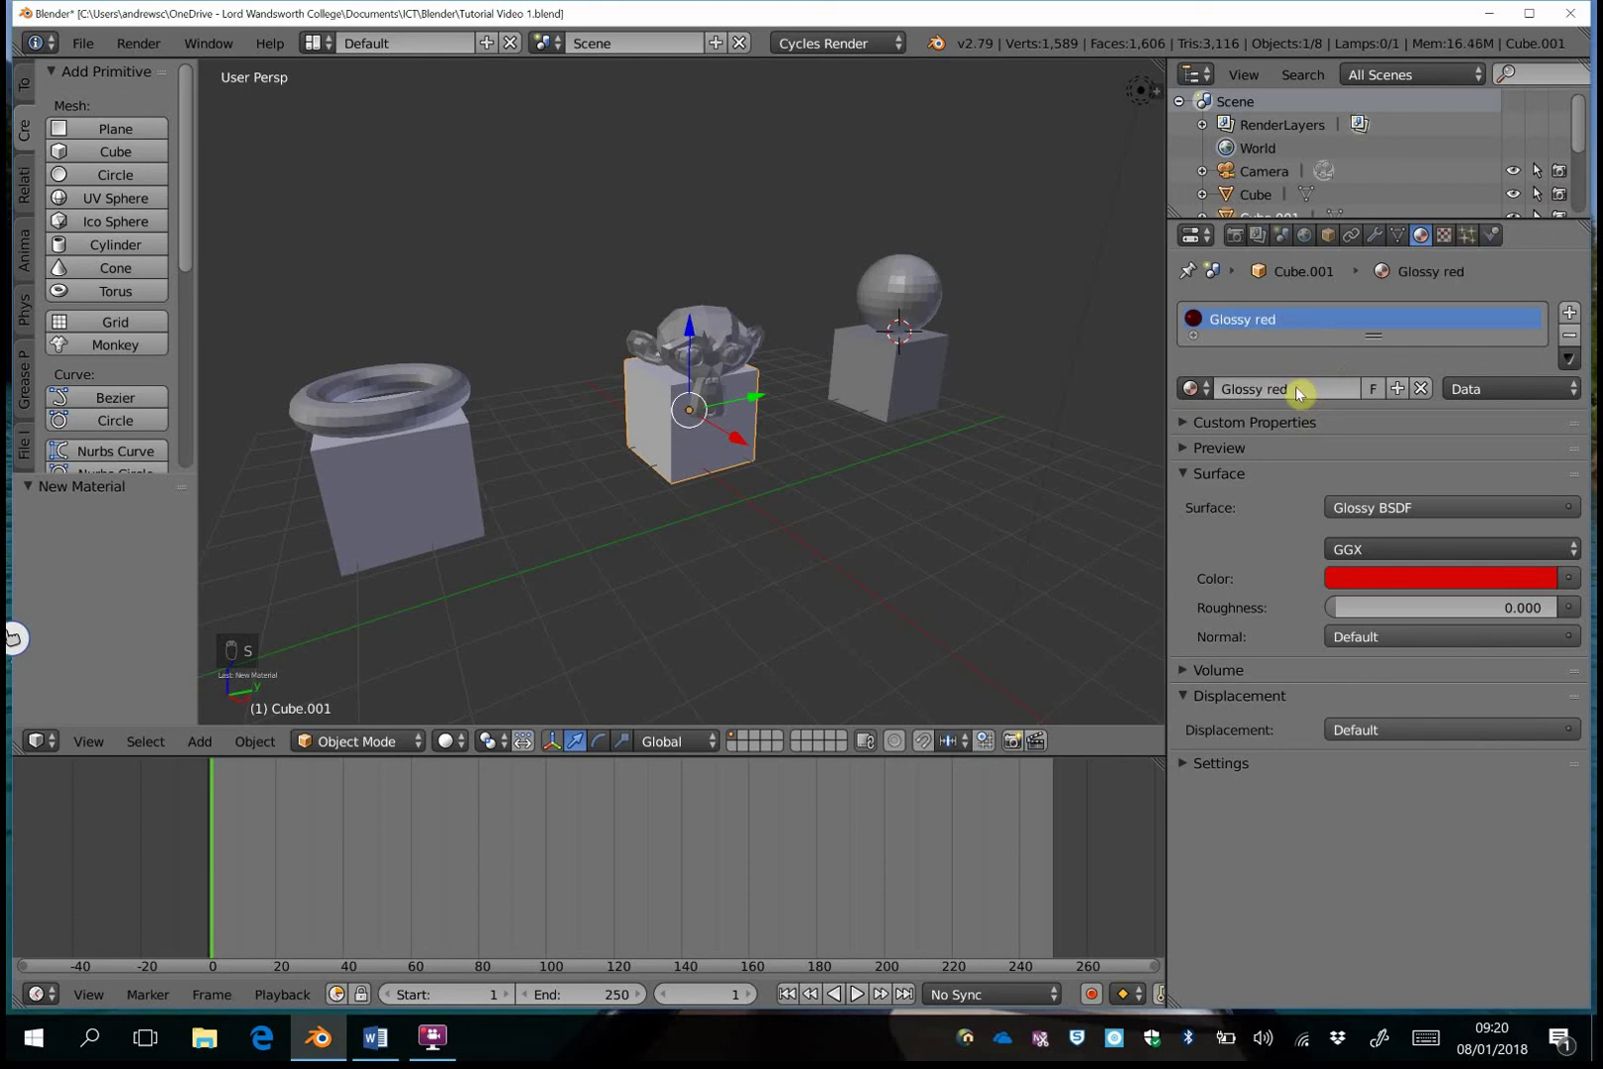
Check the torus cube's material name and rename the monkey head cube's material as "Red glossy" to match its pattern.
right_click(441, 496)
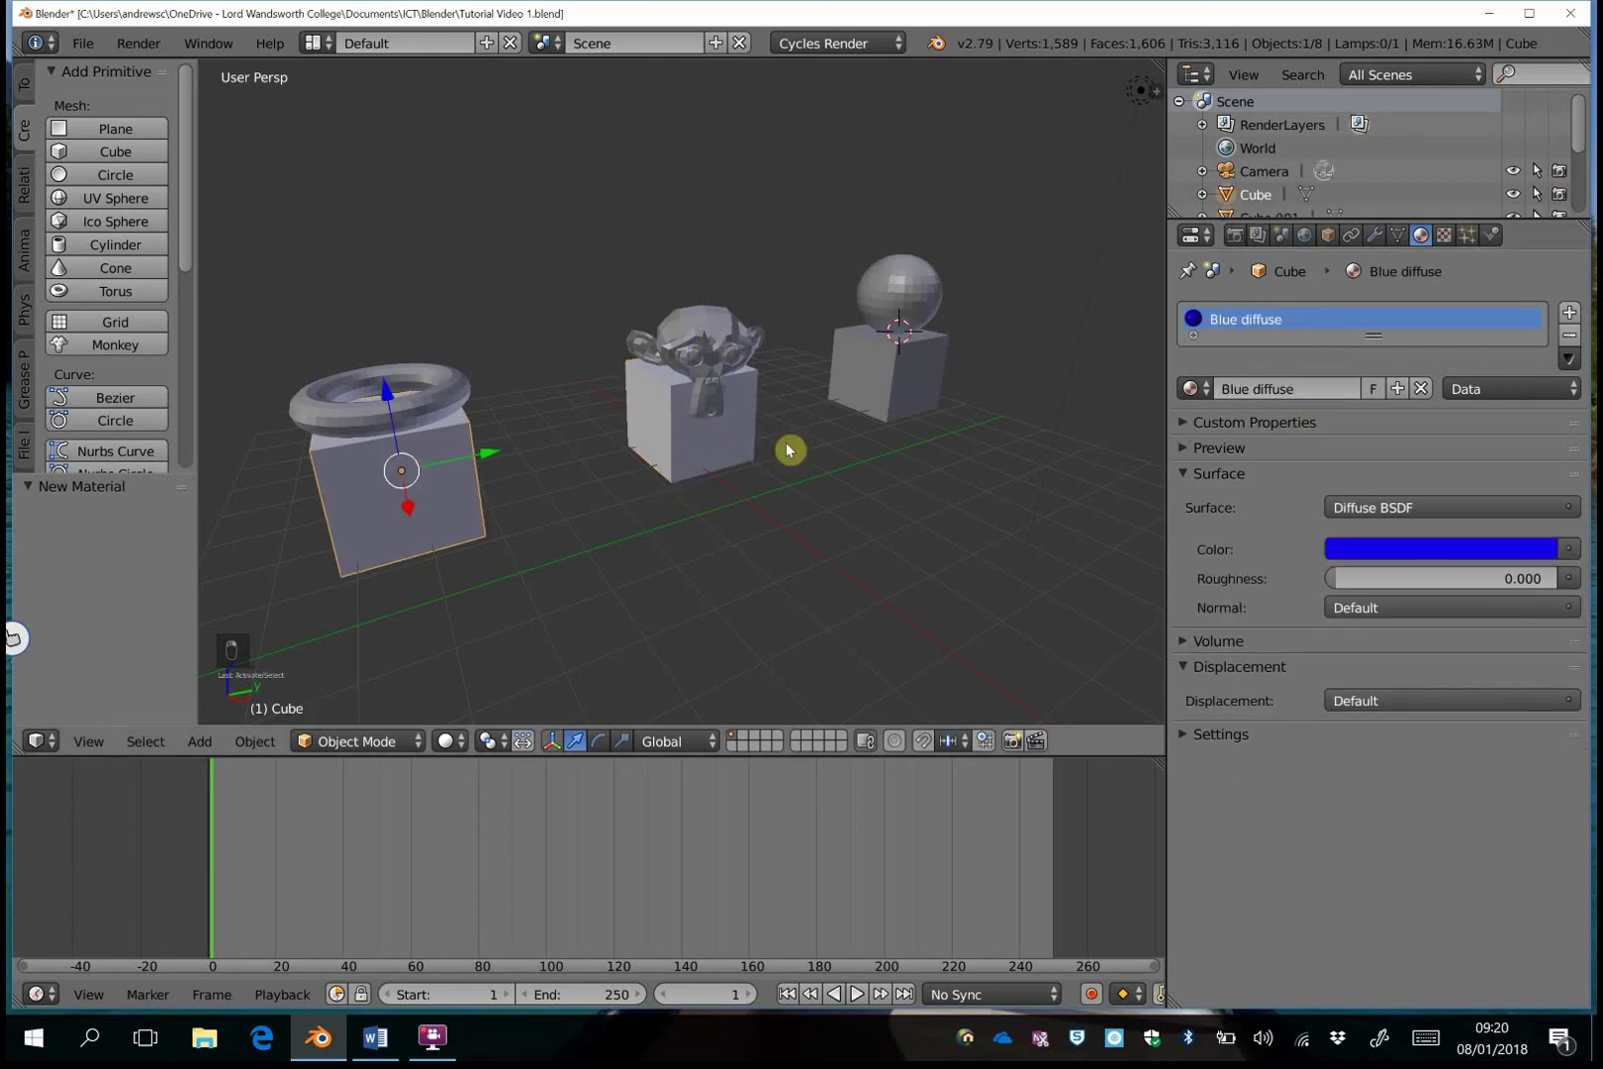
right_click(685, 465)
left_click(1327, 395)
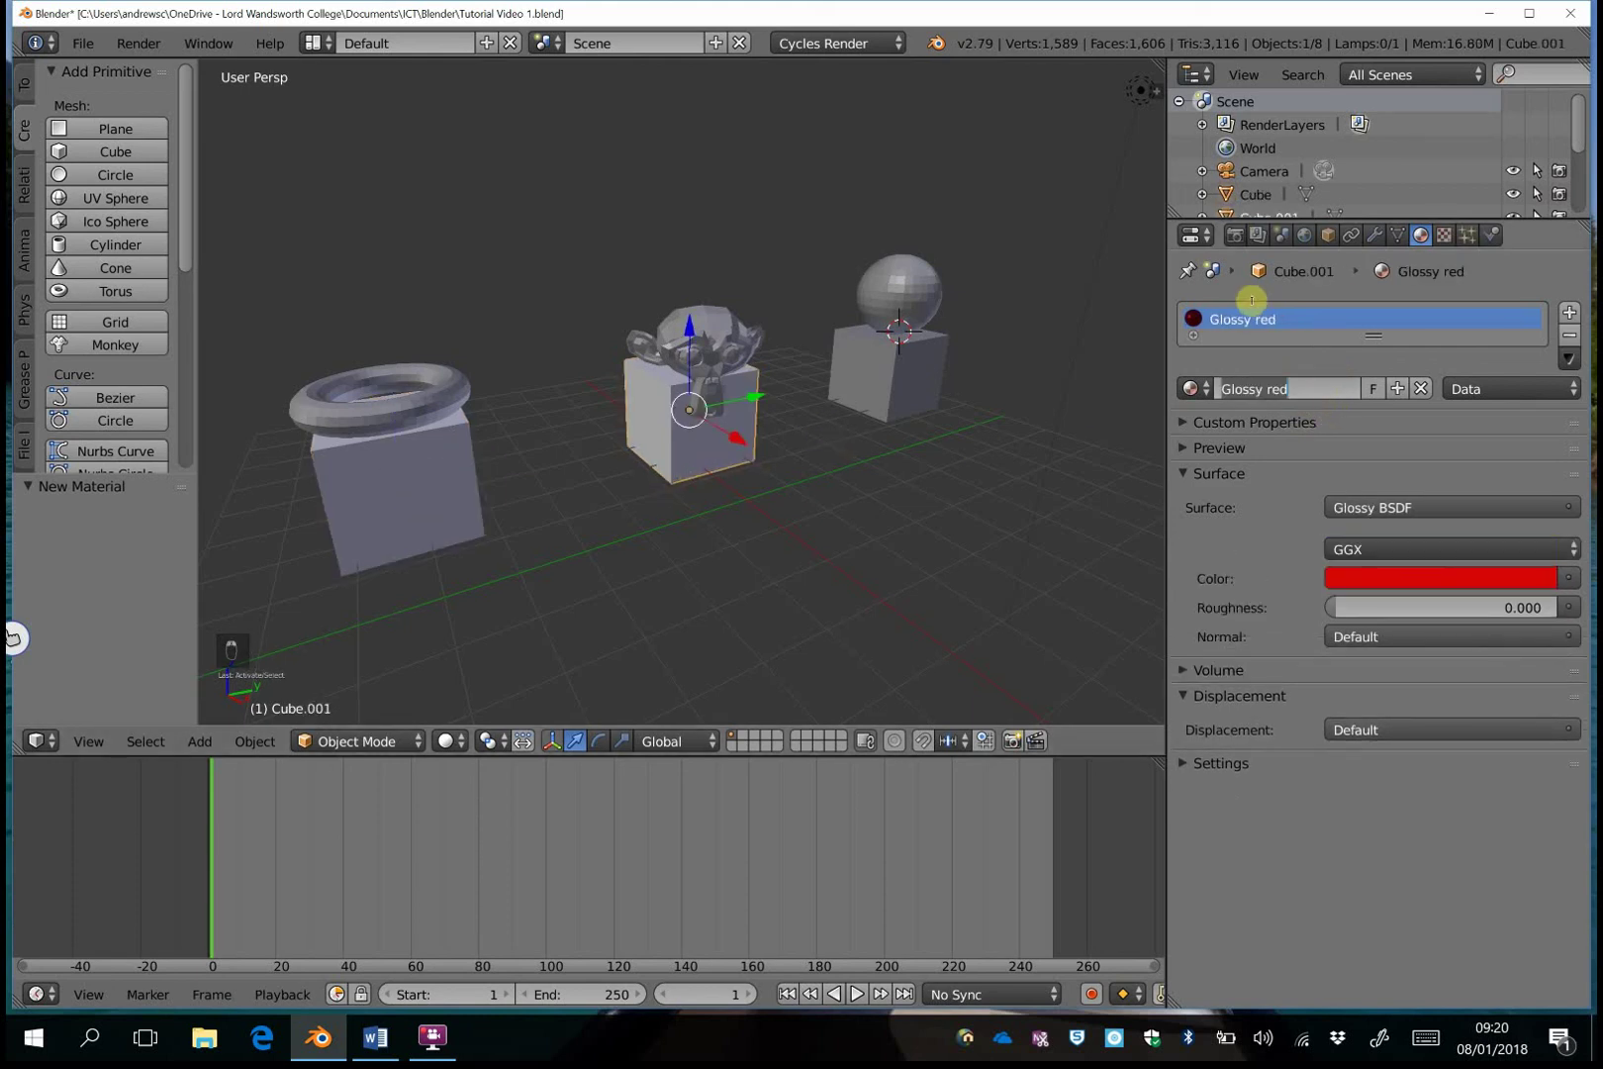
type("Red gloss")
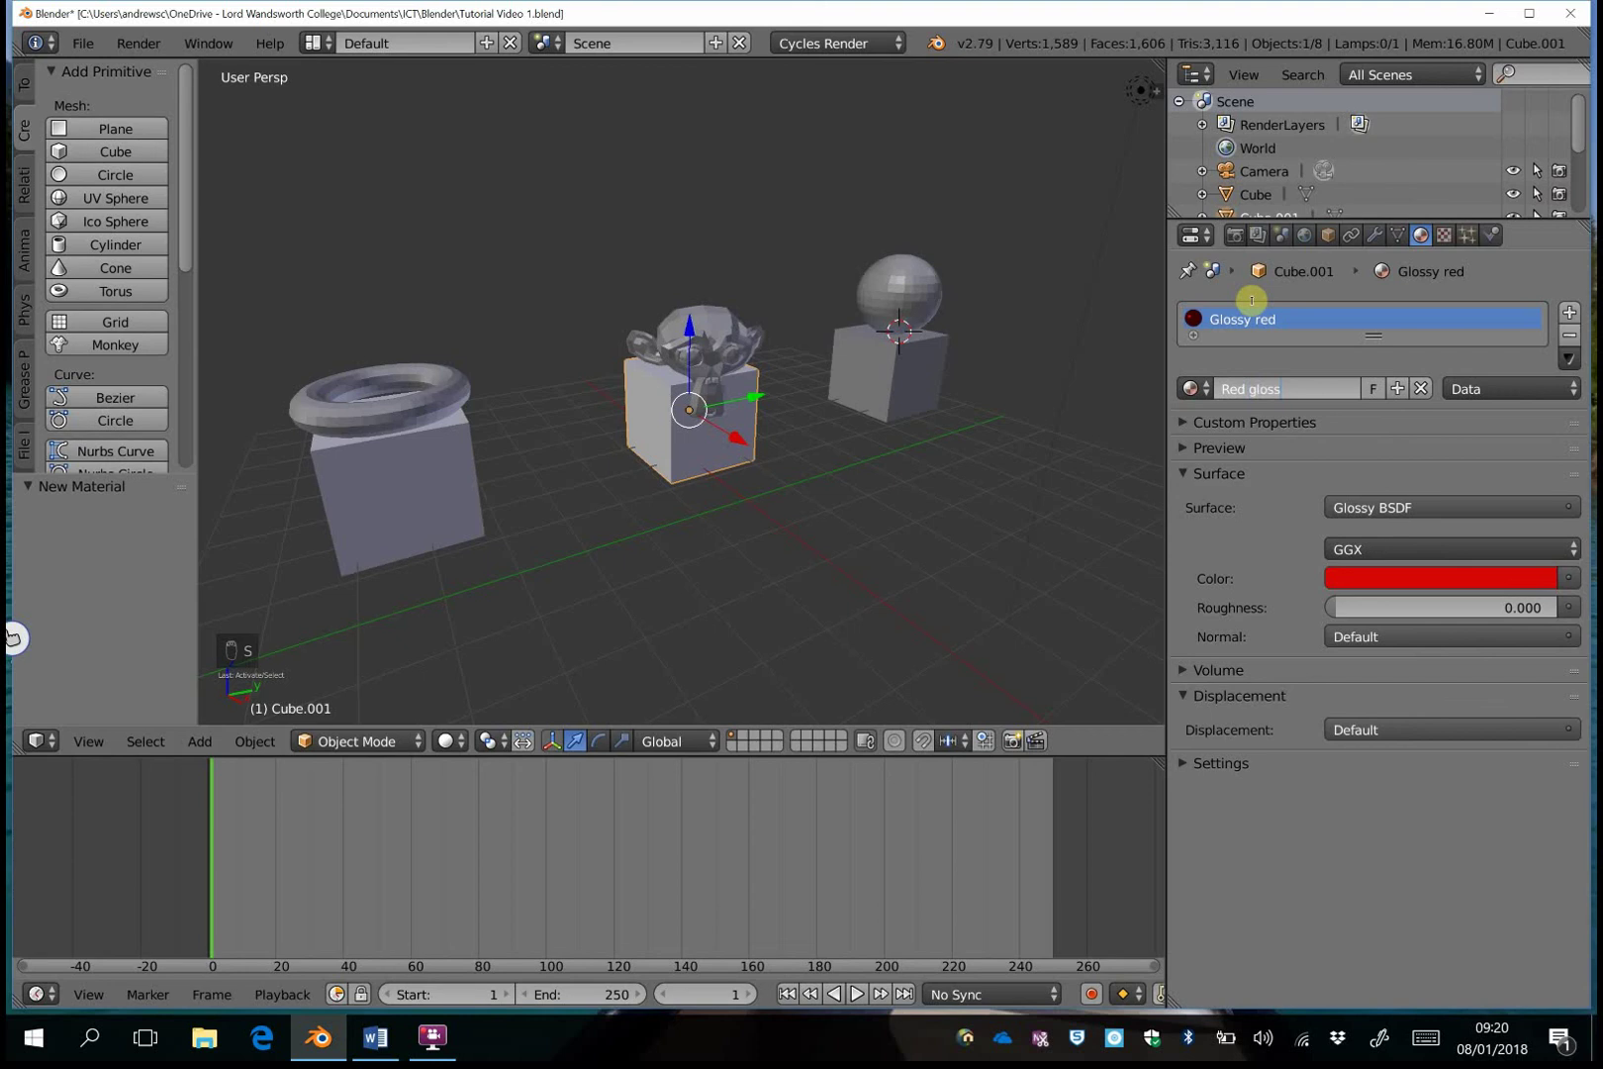
type("y")
key("Return")
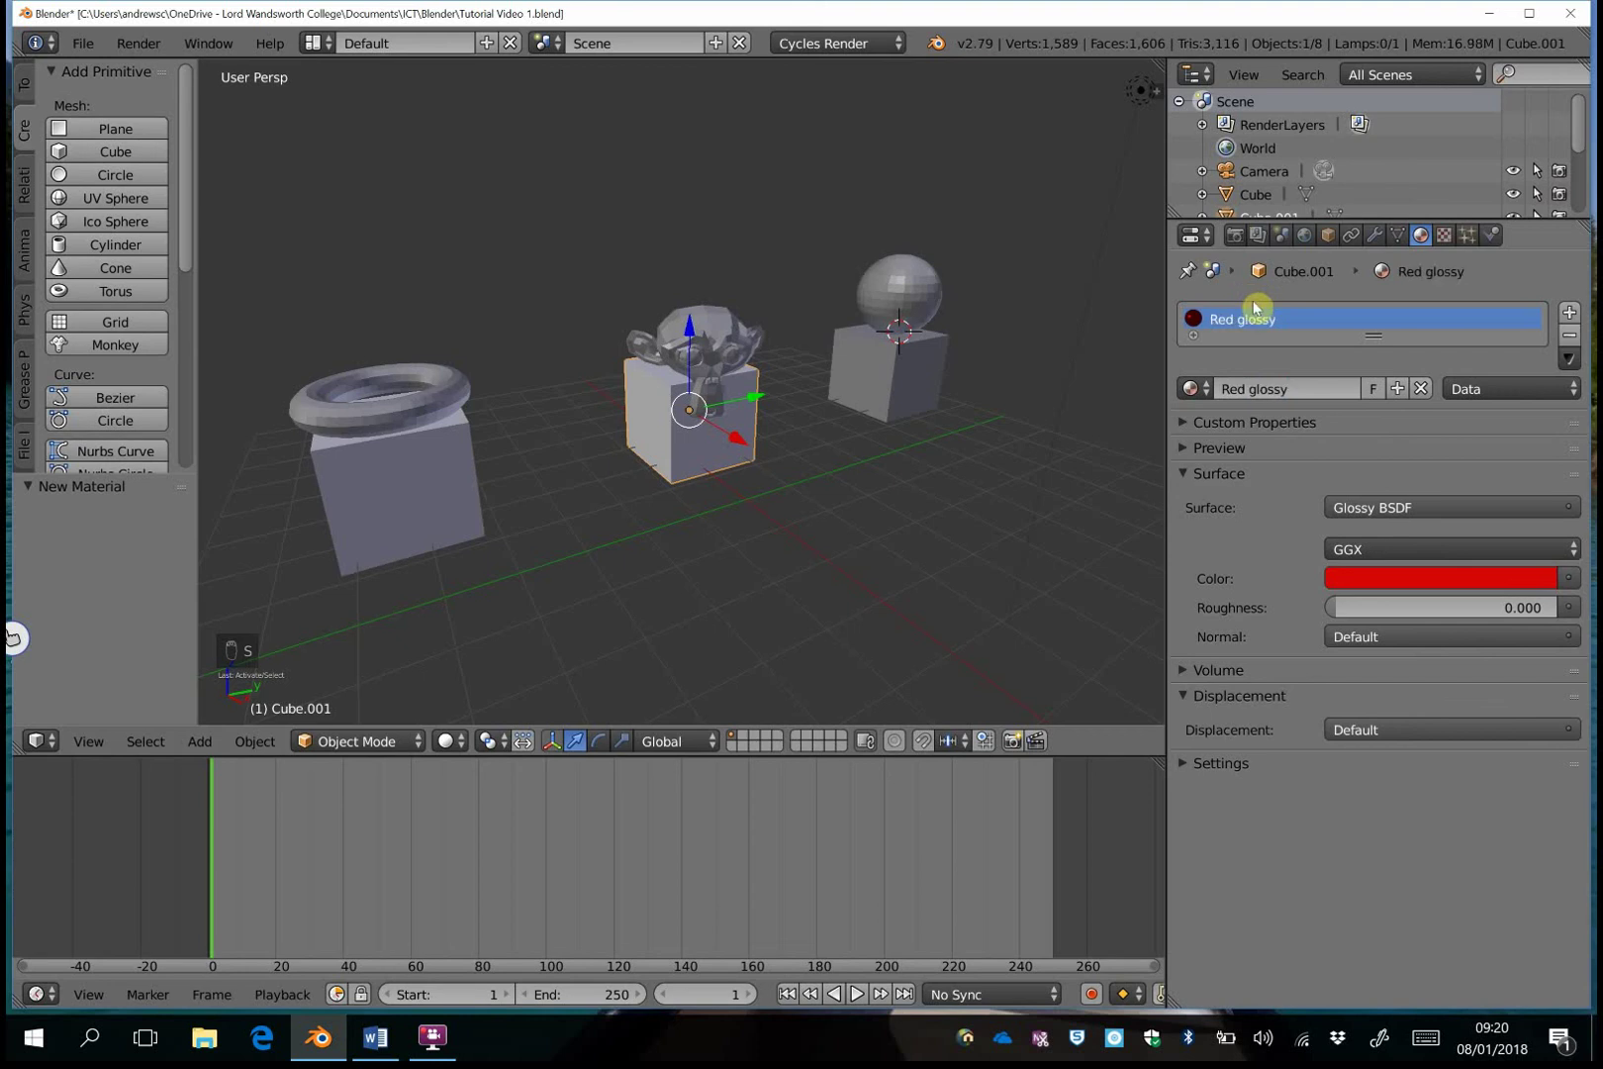
Give the cube beneath the sphere a new Glass BSDF material coloured green, about R 0.03, G 0.8, B 0.
right_click(896, 393)
left_click(1309, 393)
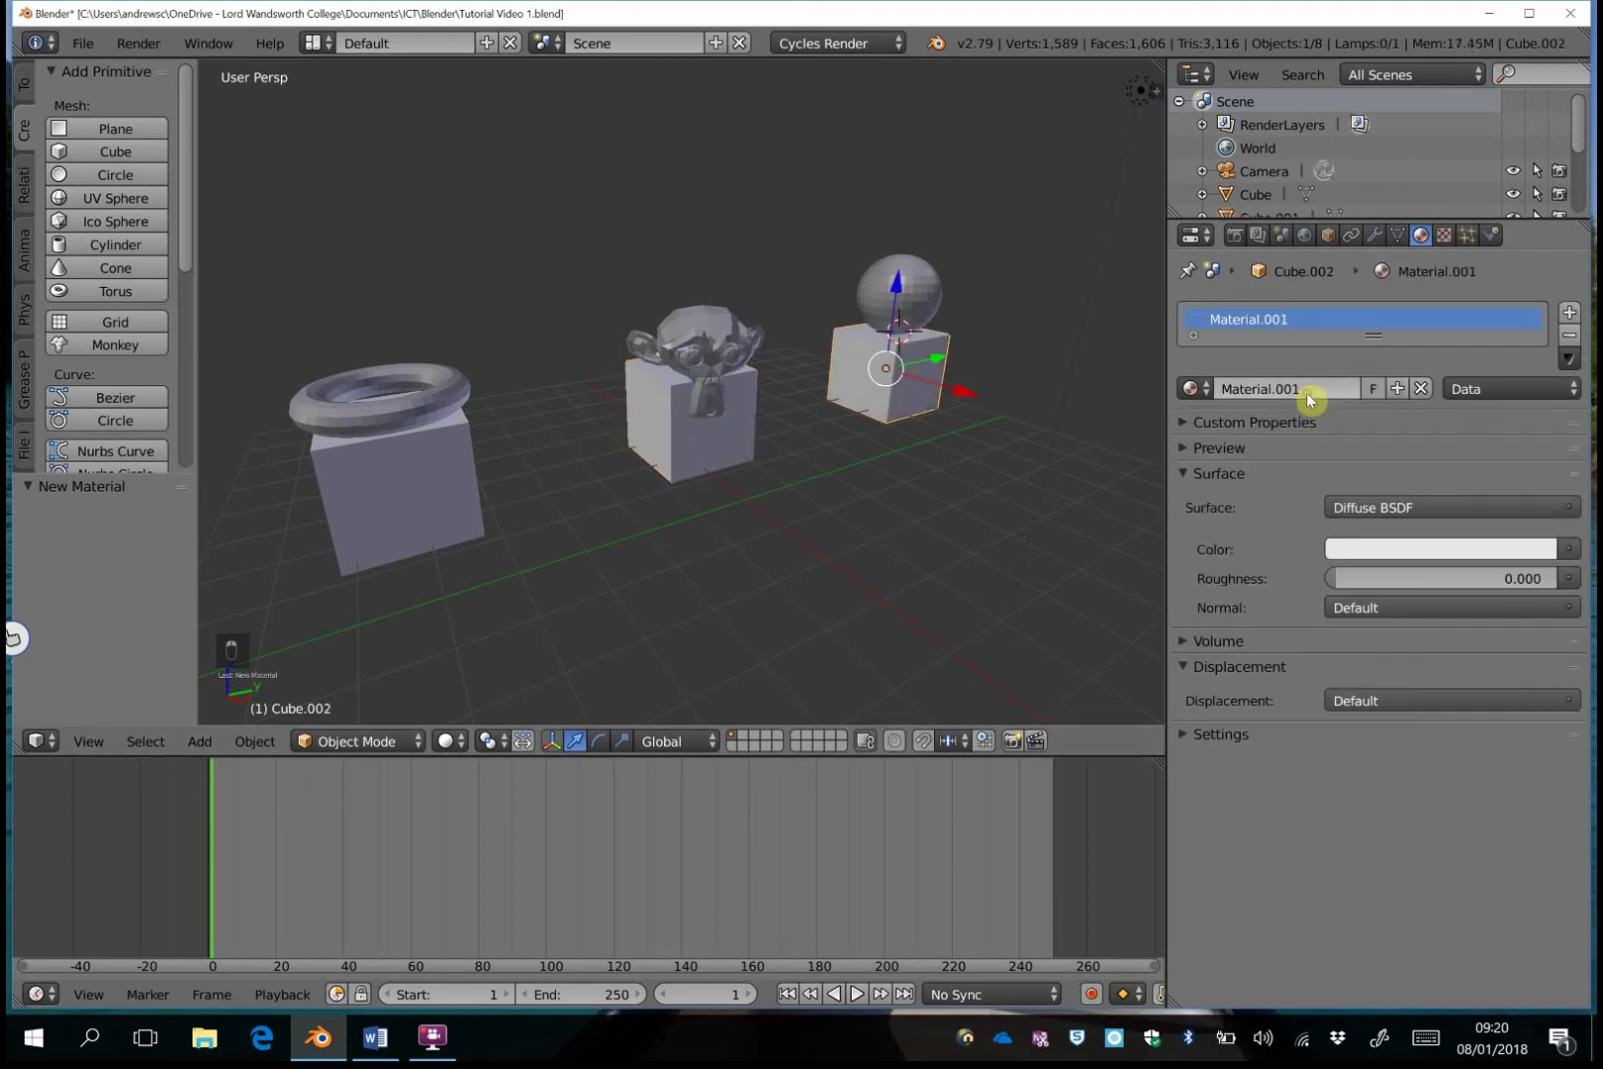
left_click(1374, 509)
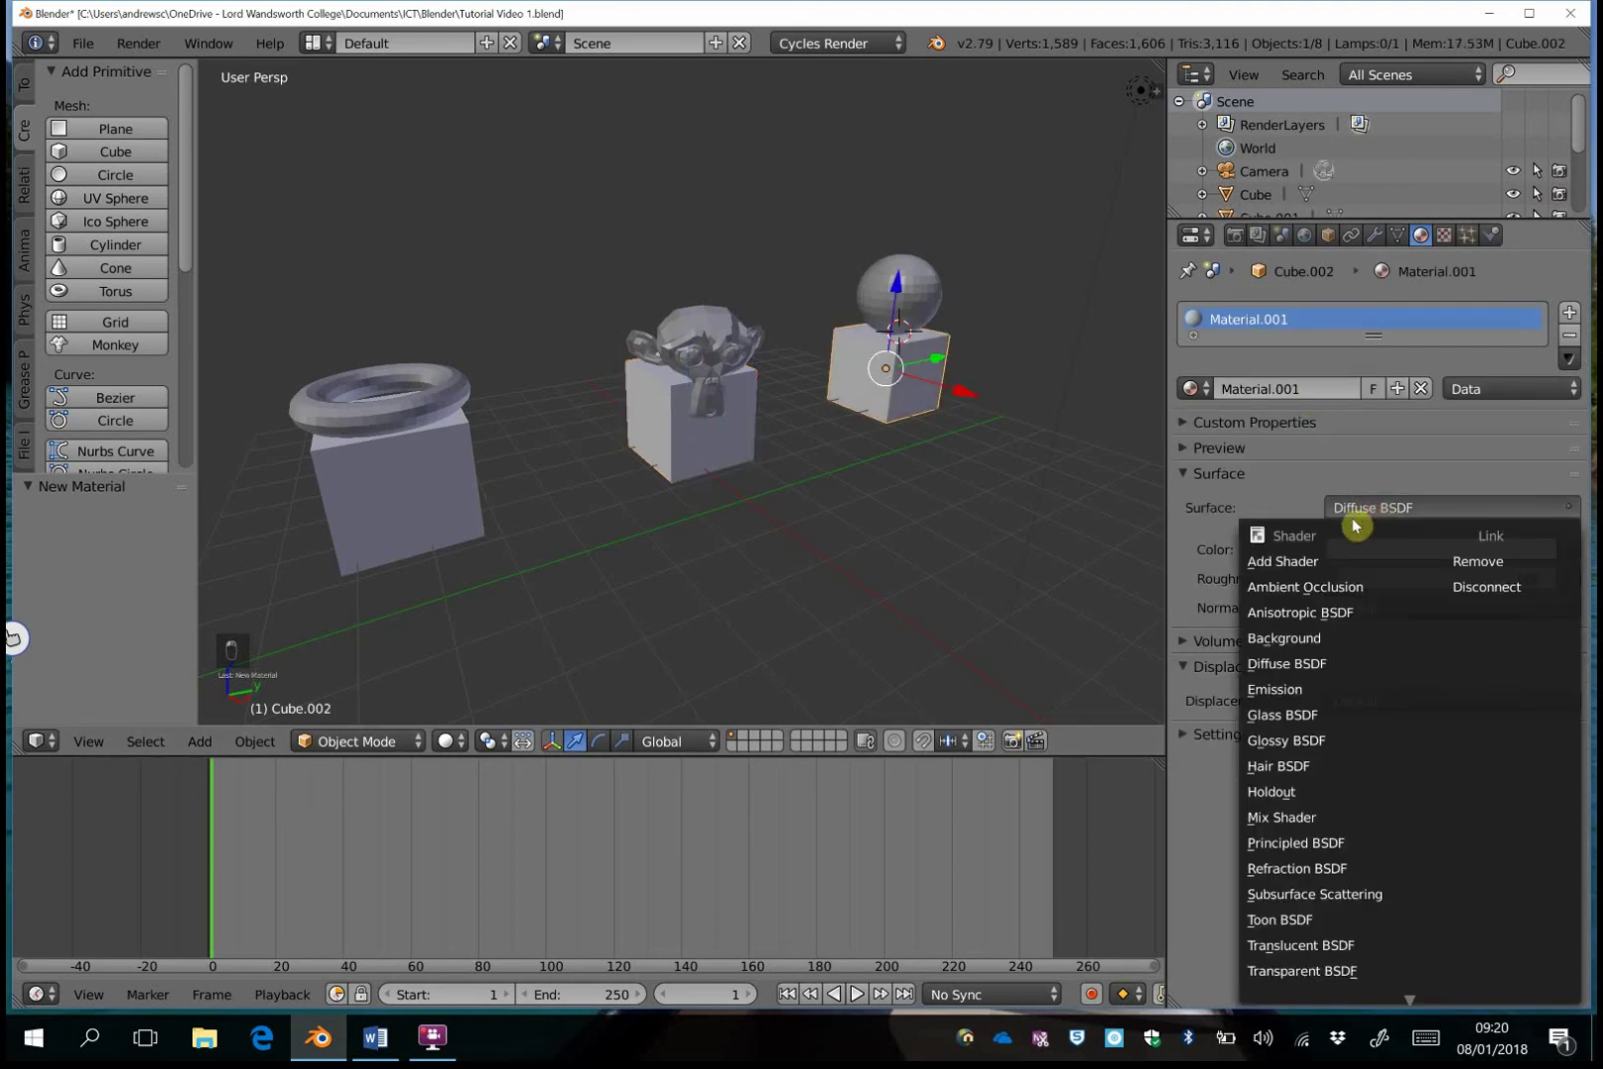
left_click(1308, 715)
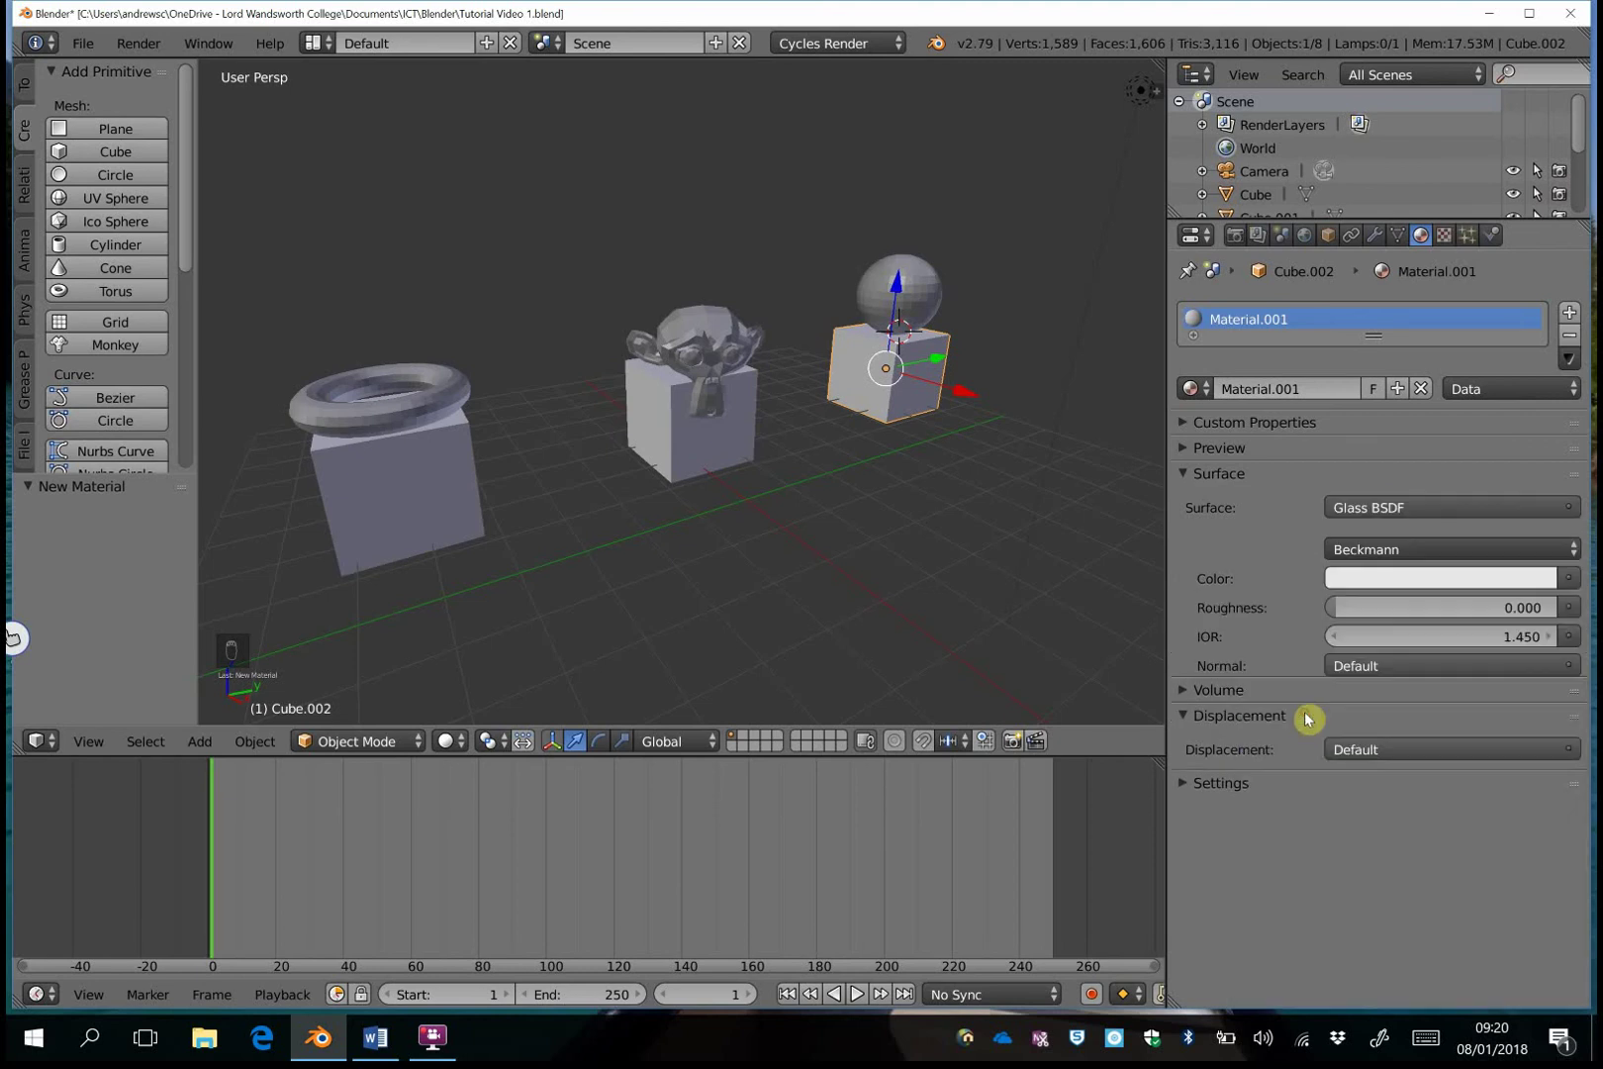
left_click(1413, 579)
left_click_drag(1391, 326, 1367, 302)
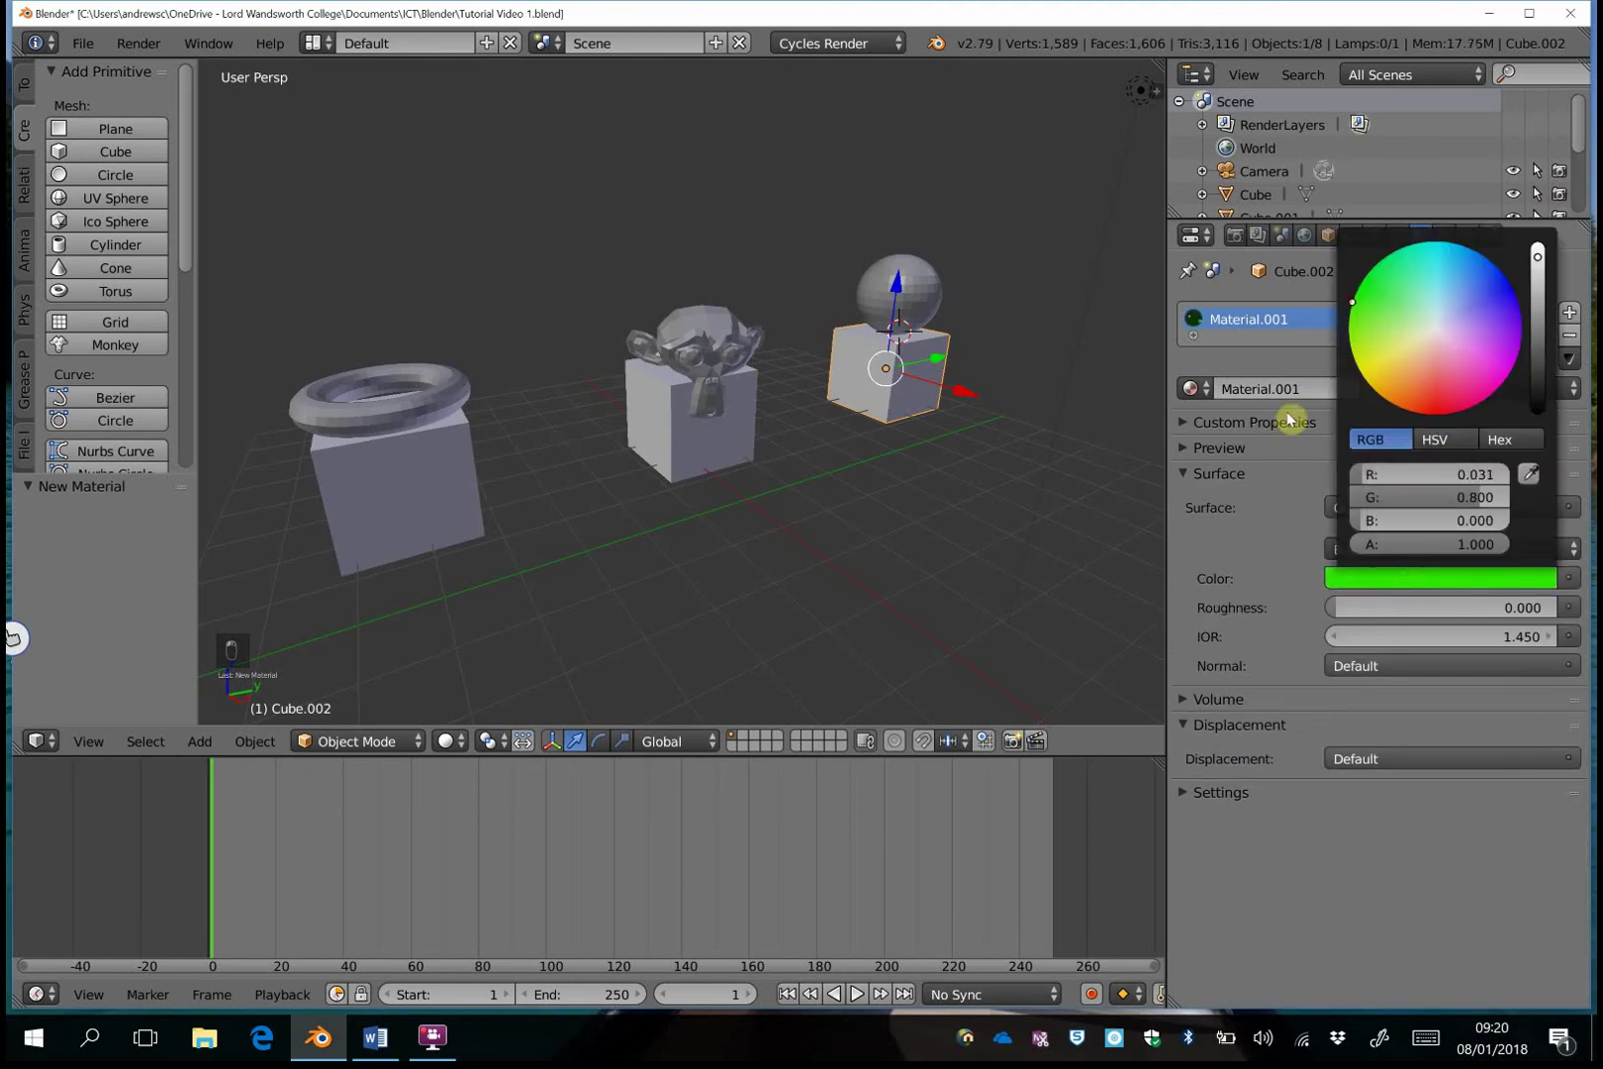
Rename the green material of the cube beneath the sphere as "Green Glass".
type("Gre")
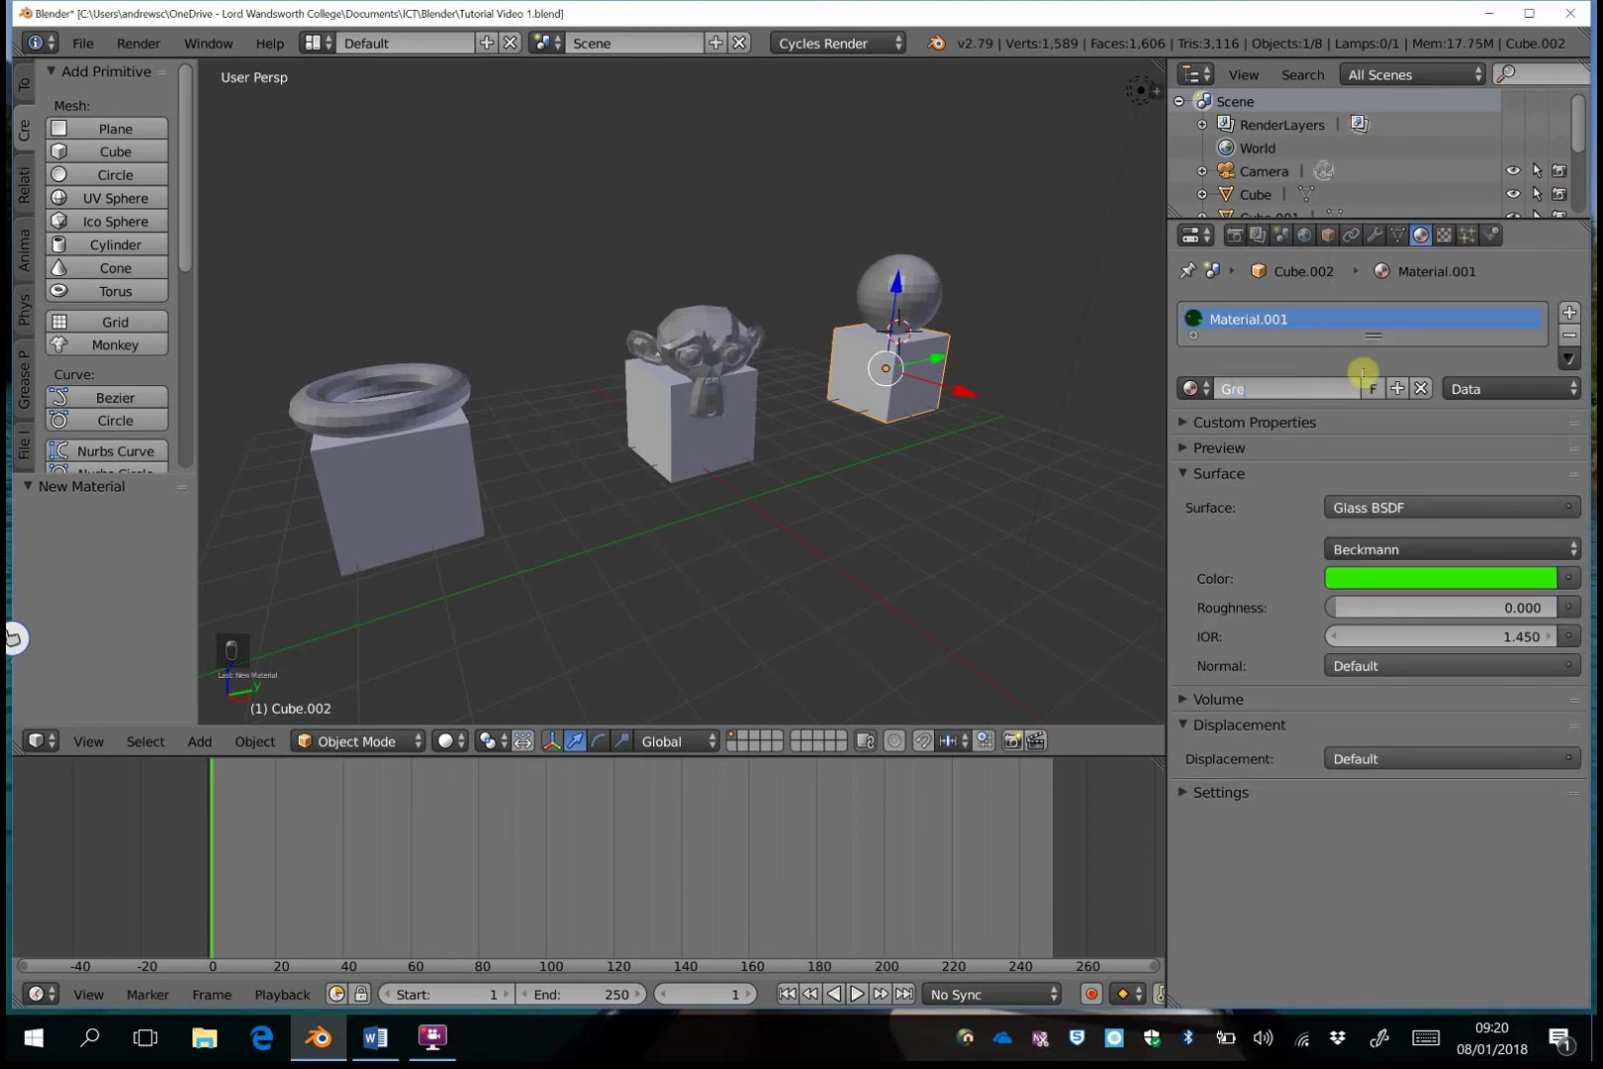
type("en Glass")
key("Return")
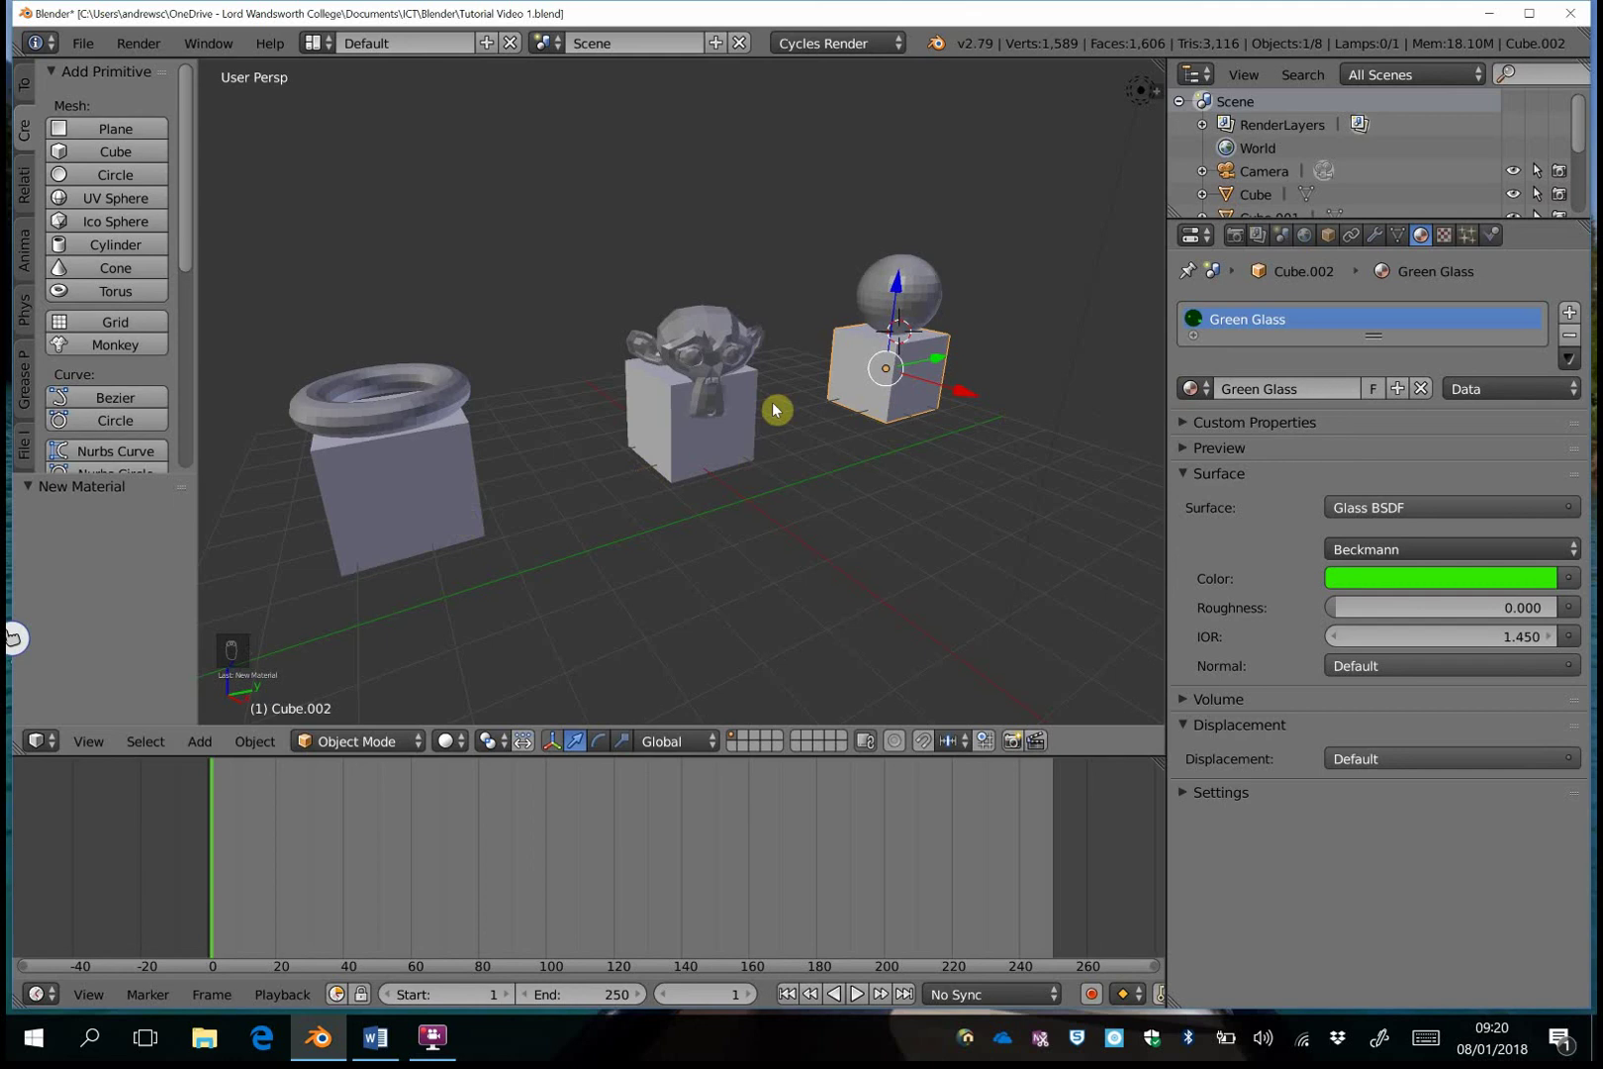
View the scene in Bounding Box and Wireframe viewport shading.
left_click(447, 742)
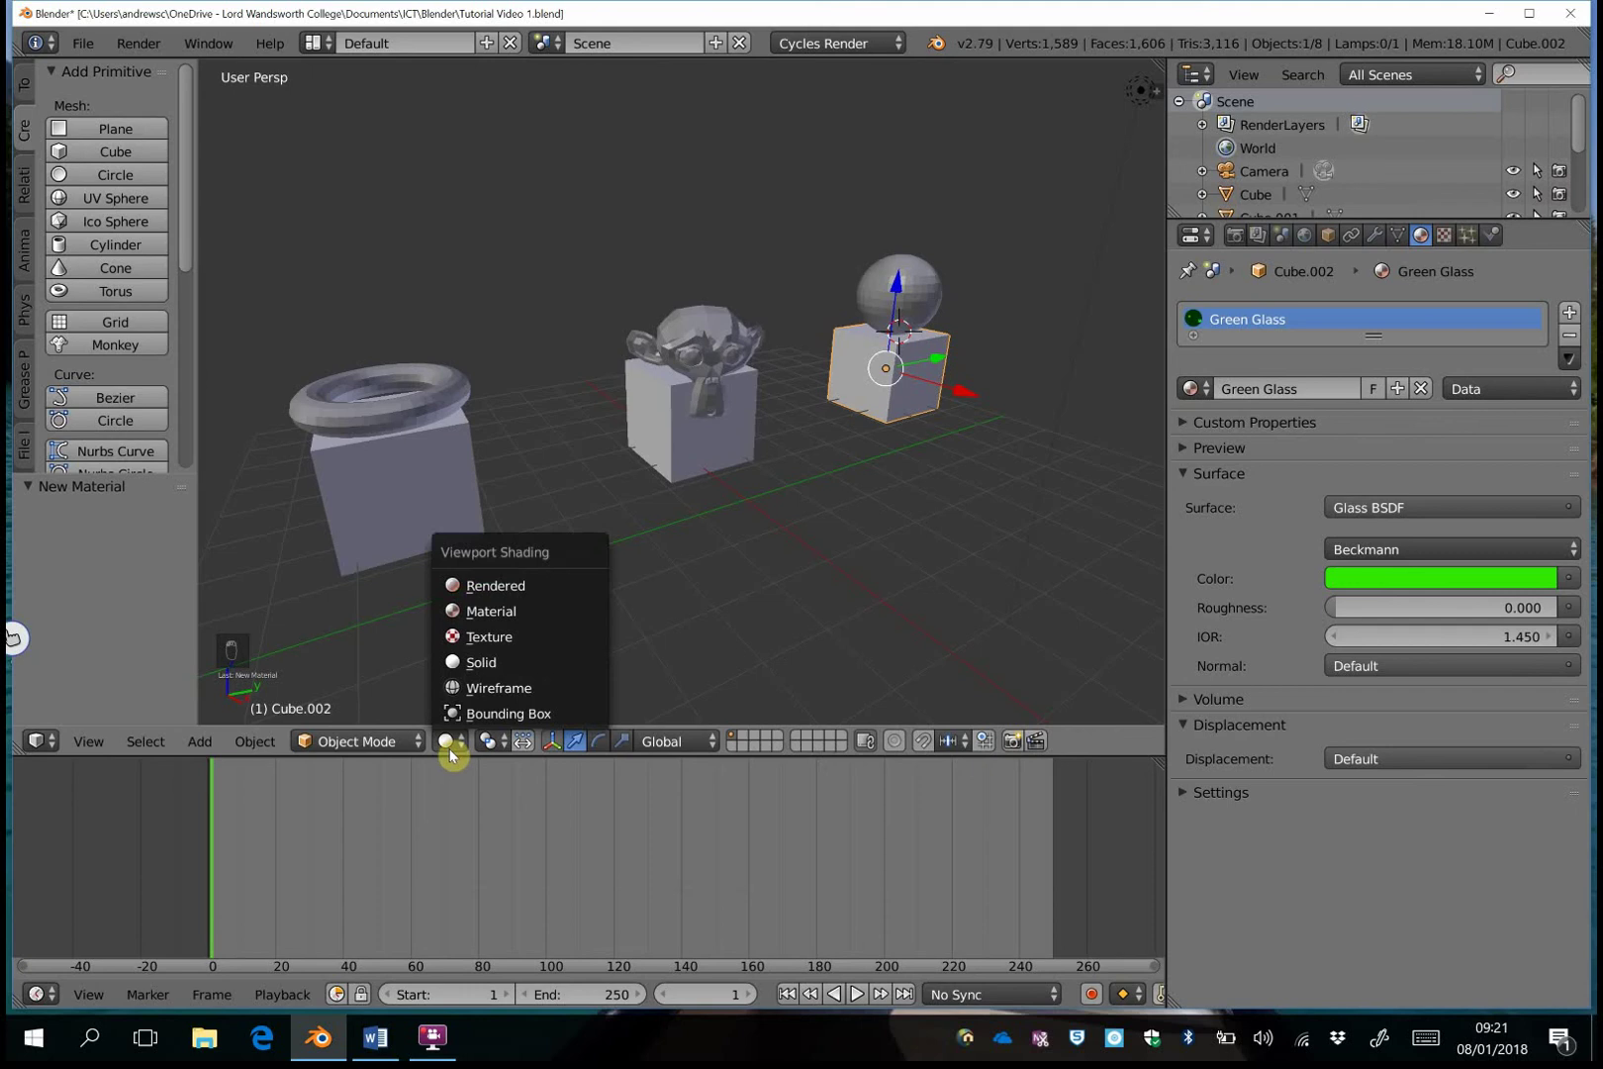
left_click(457, 712)
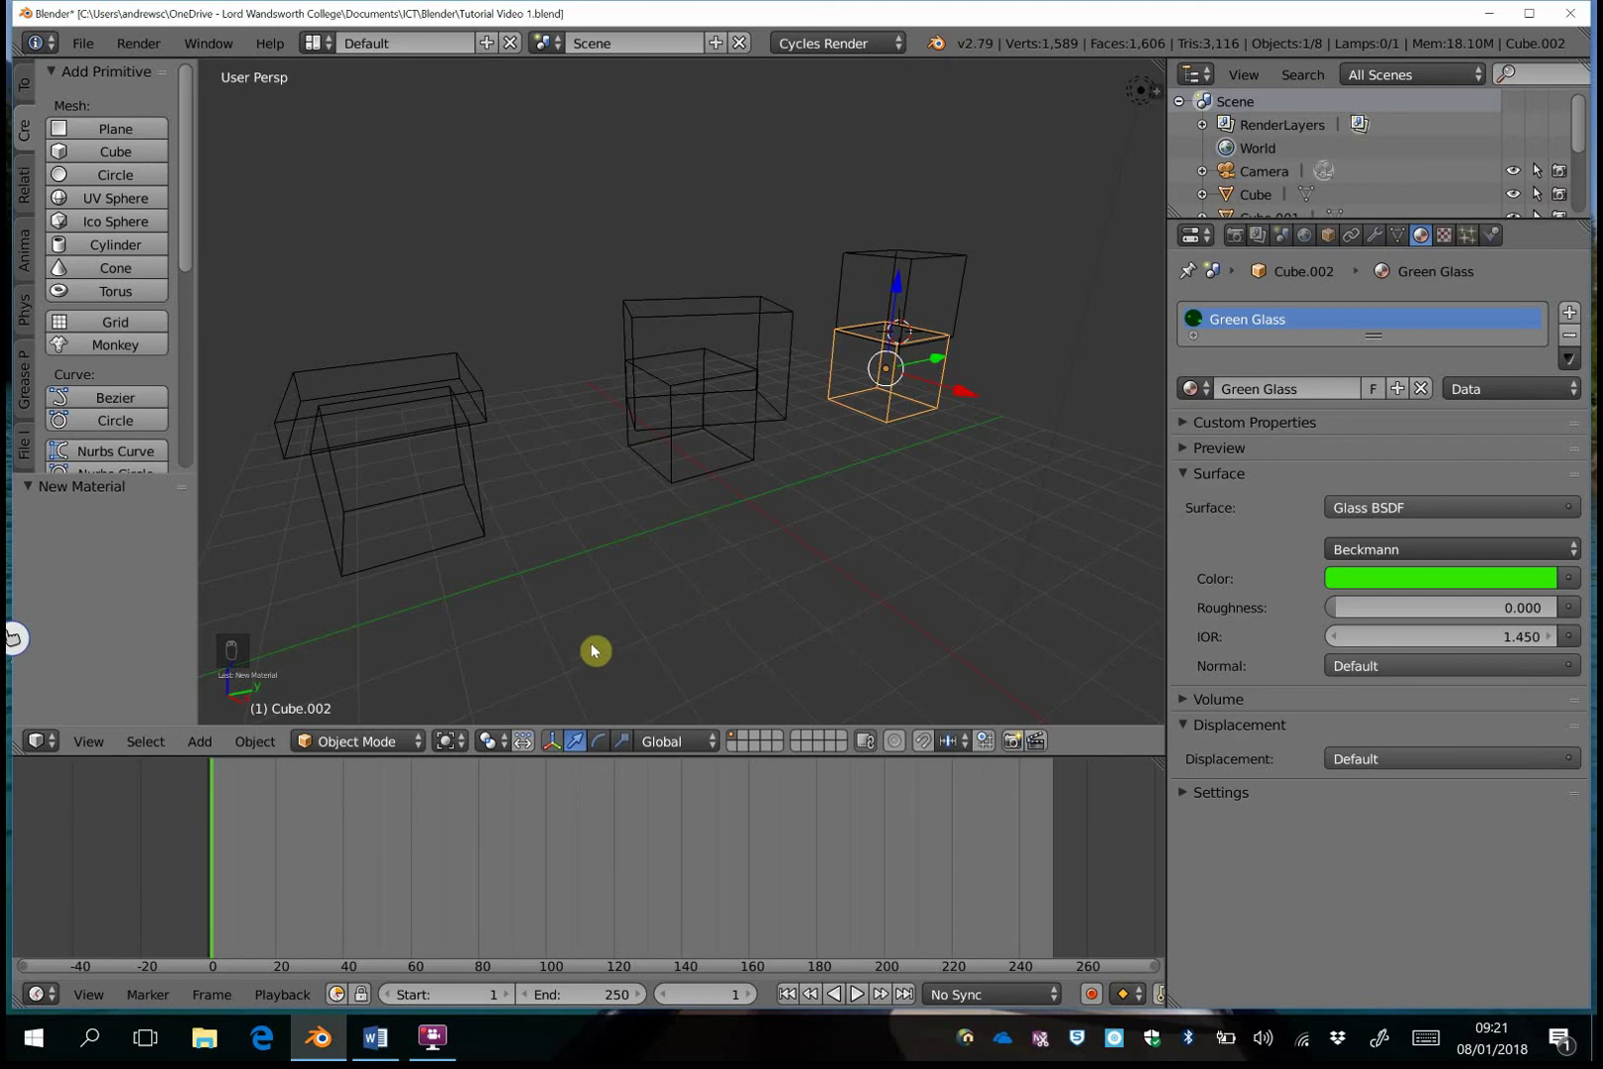
left_click(450, 742)
left_click(510, 687)
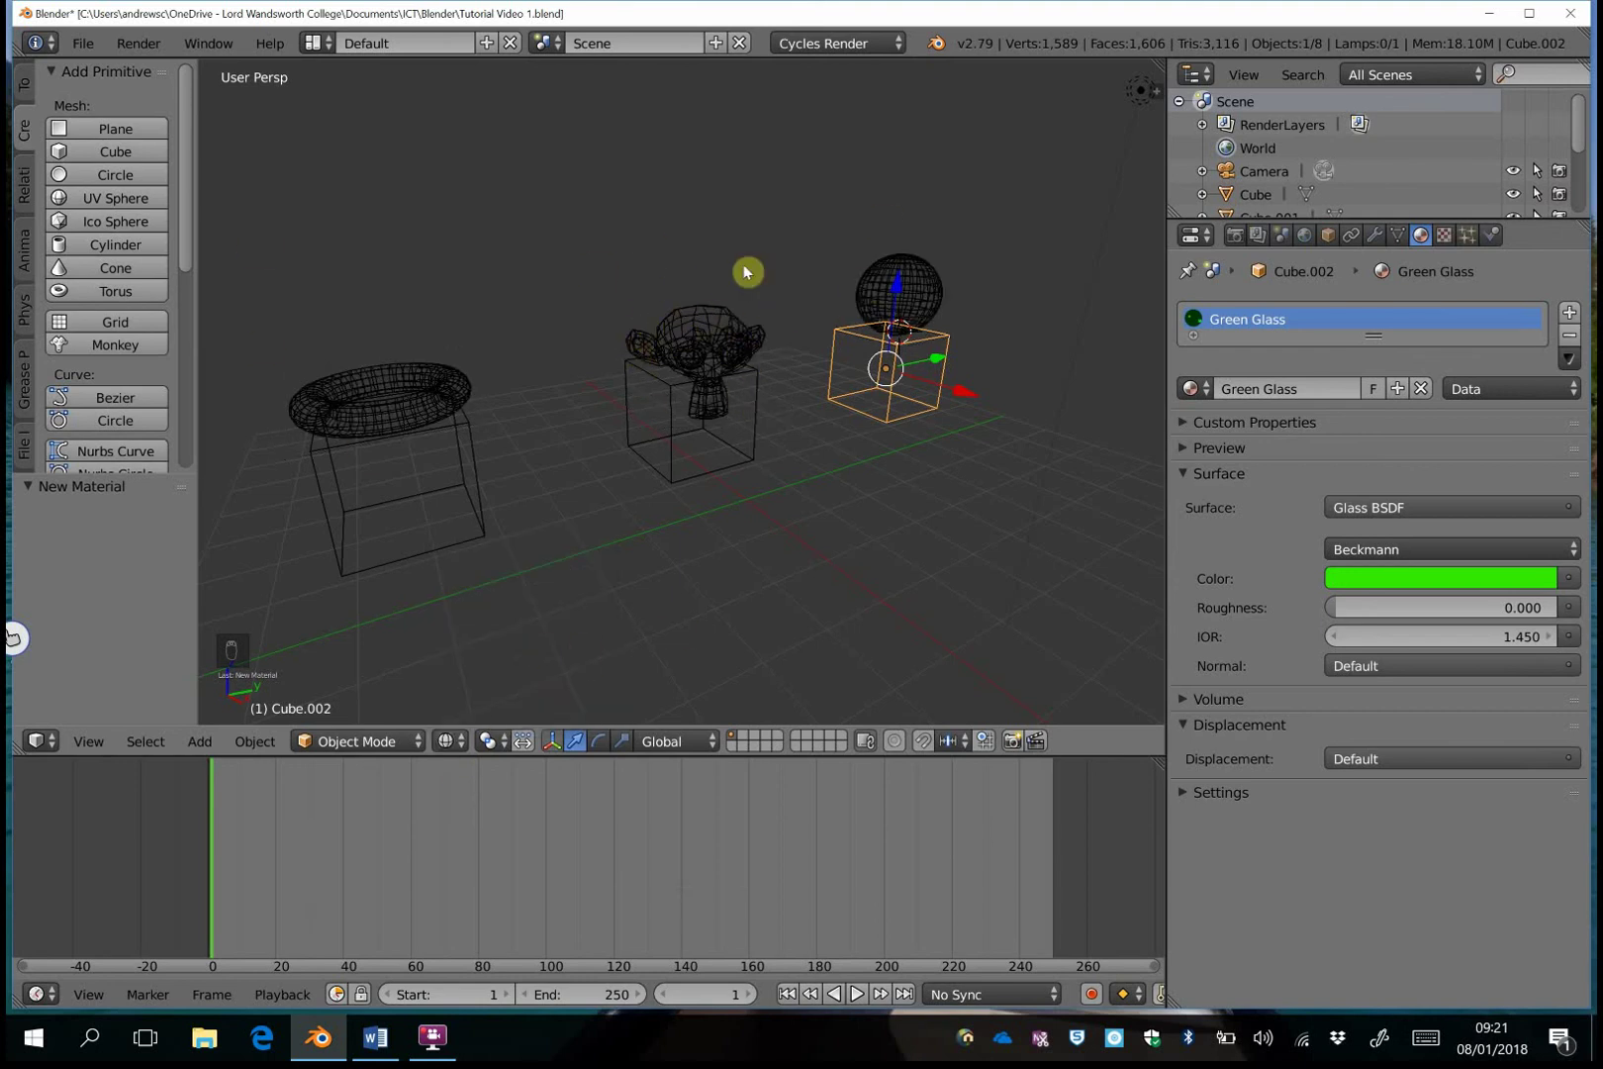
View the scene in Solid and Texture viewport shading.
left_click(450, 742)
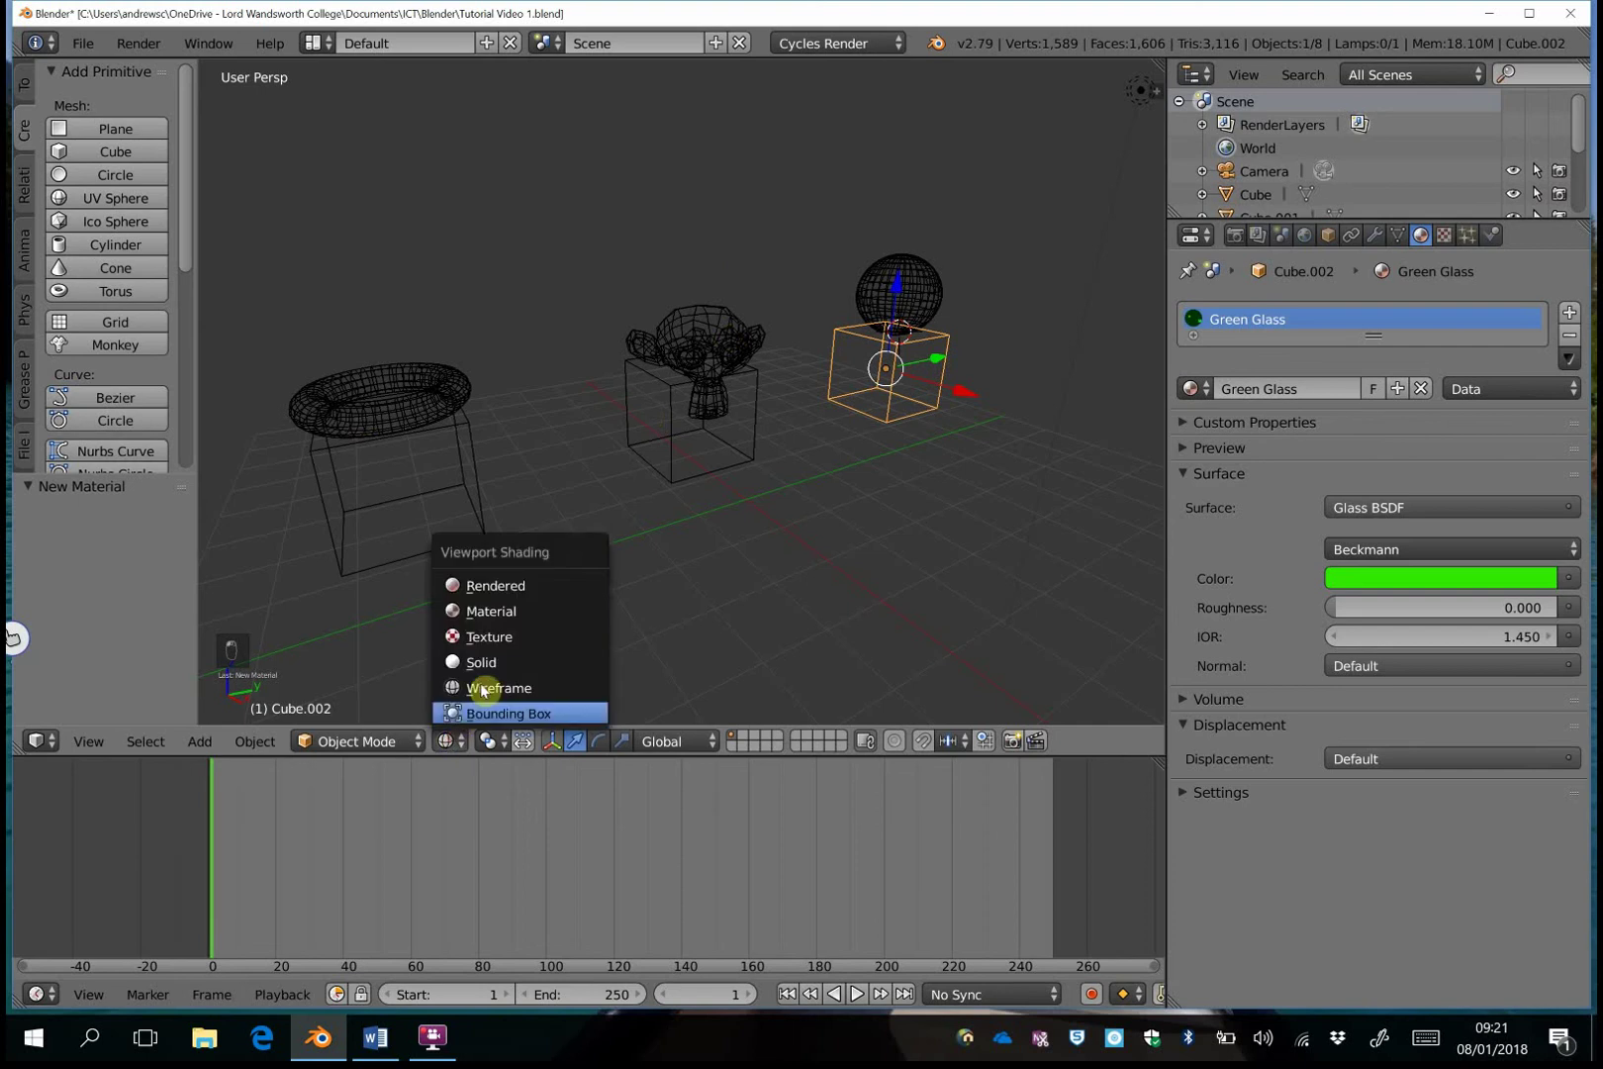
left_click(496, 663)
left_click(450, 742)
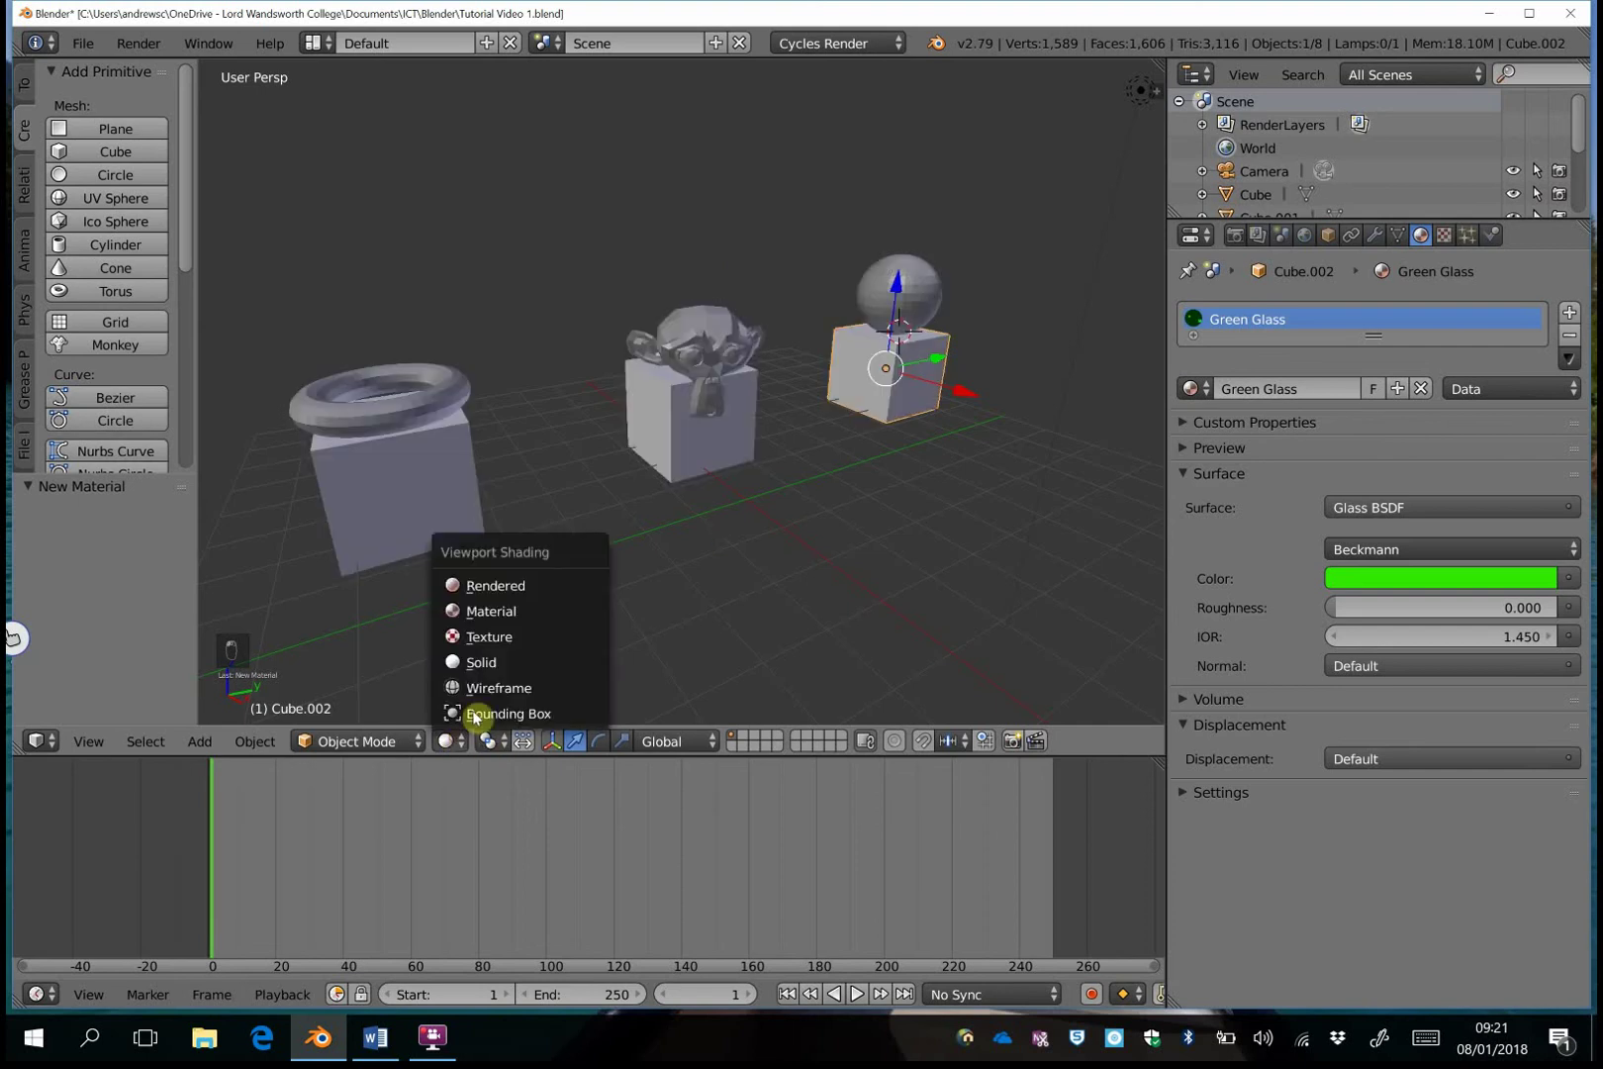
left_click(531, 634)
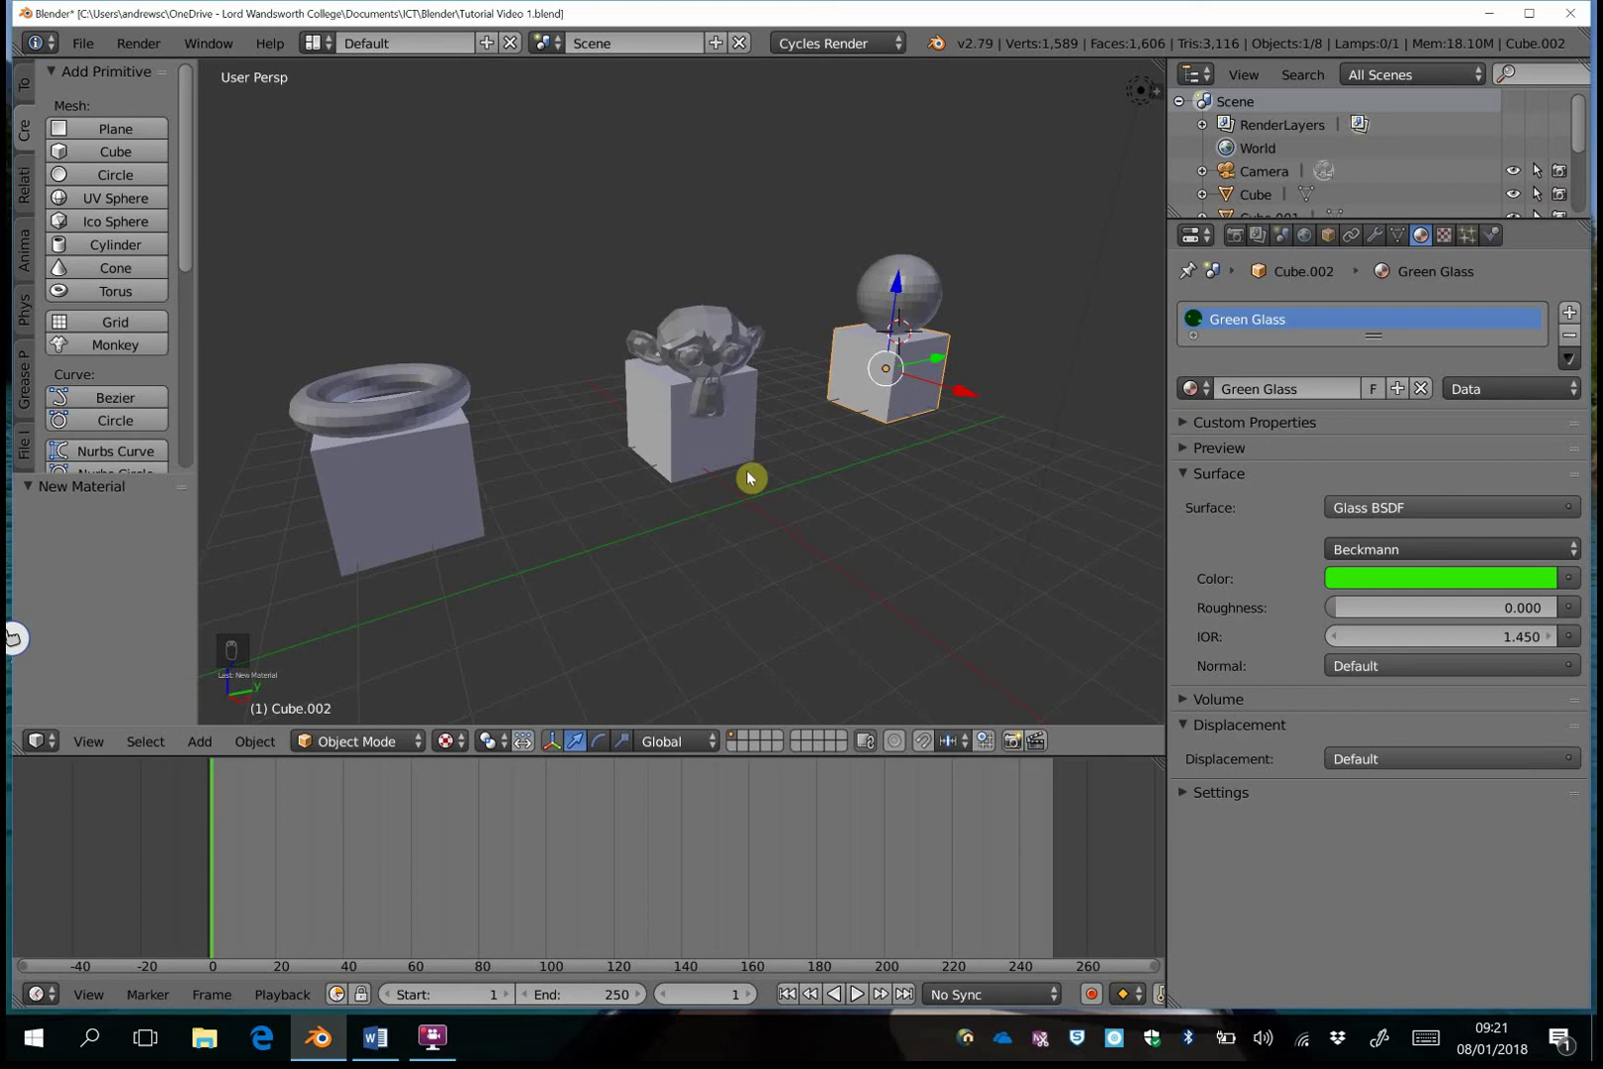
View the scene in Material and Rendered viewport shading.
left_click(450, 742)
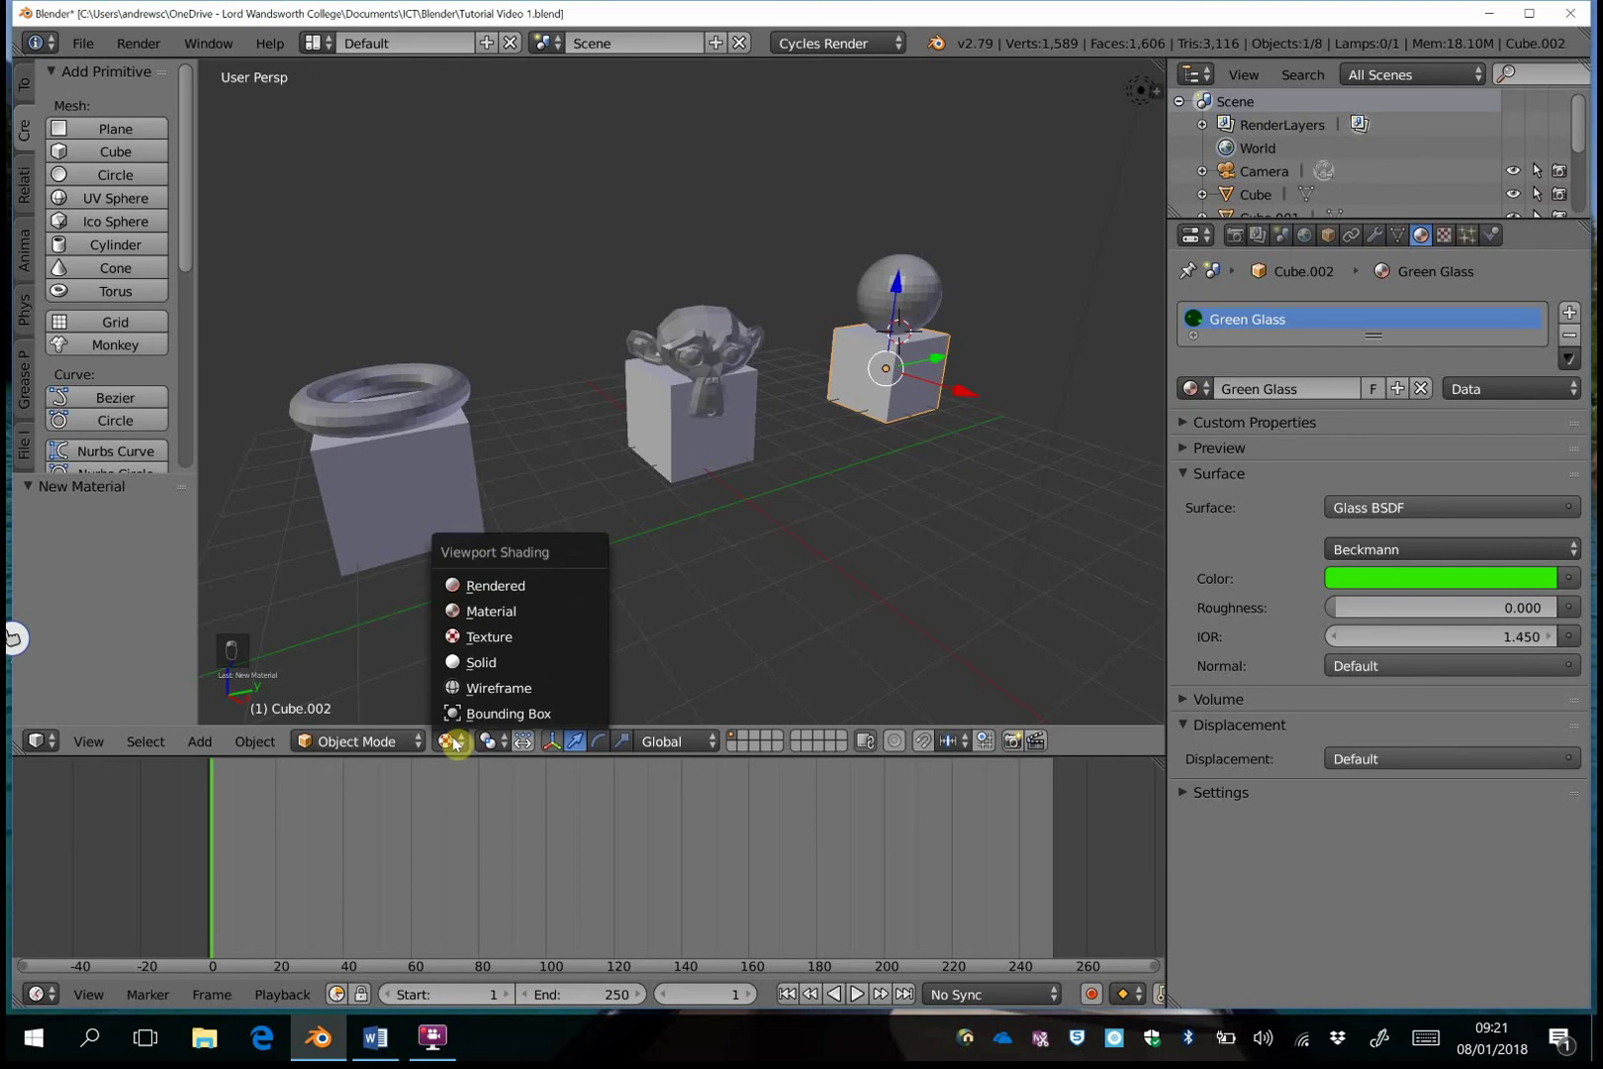
left_click(508, 611)
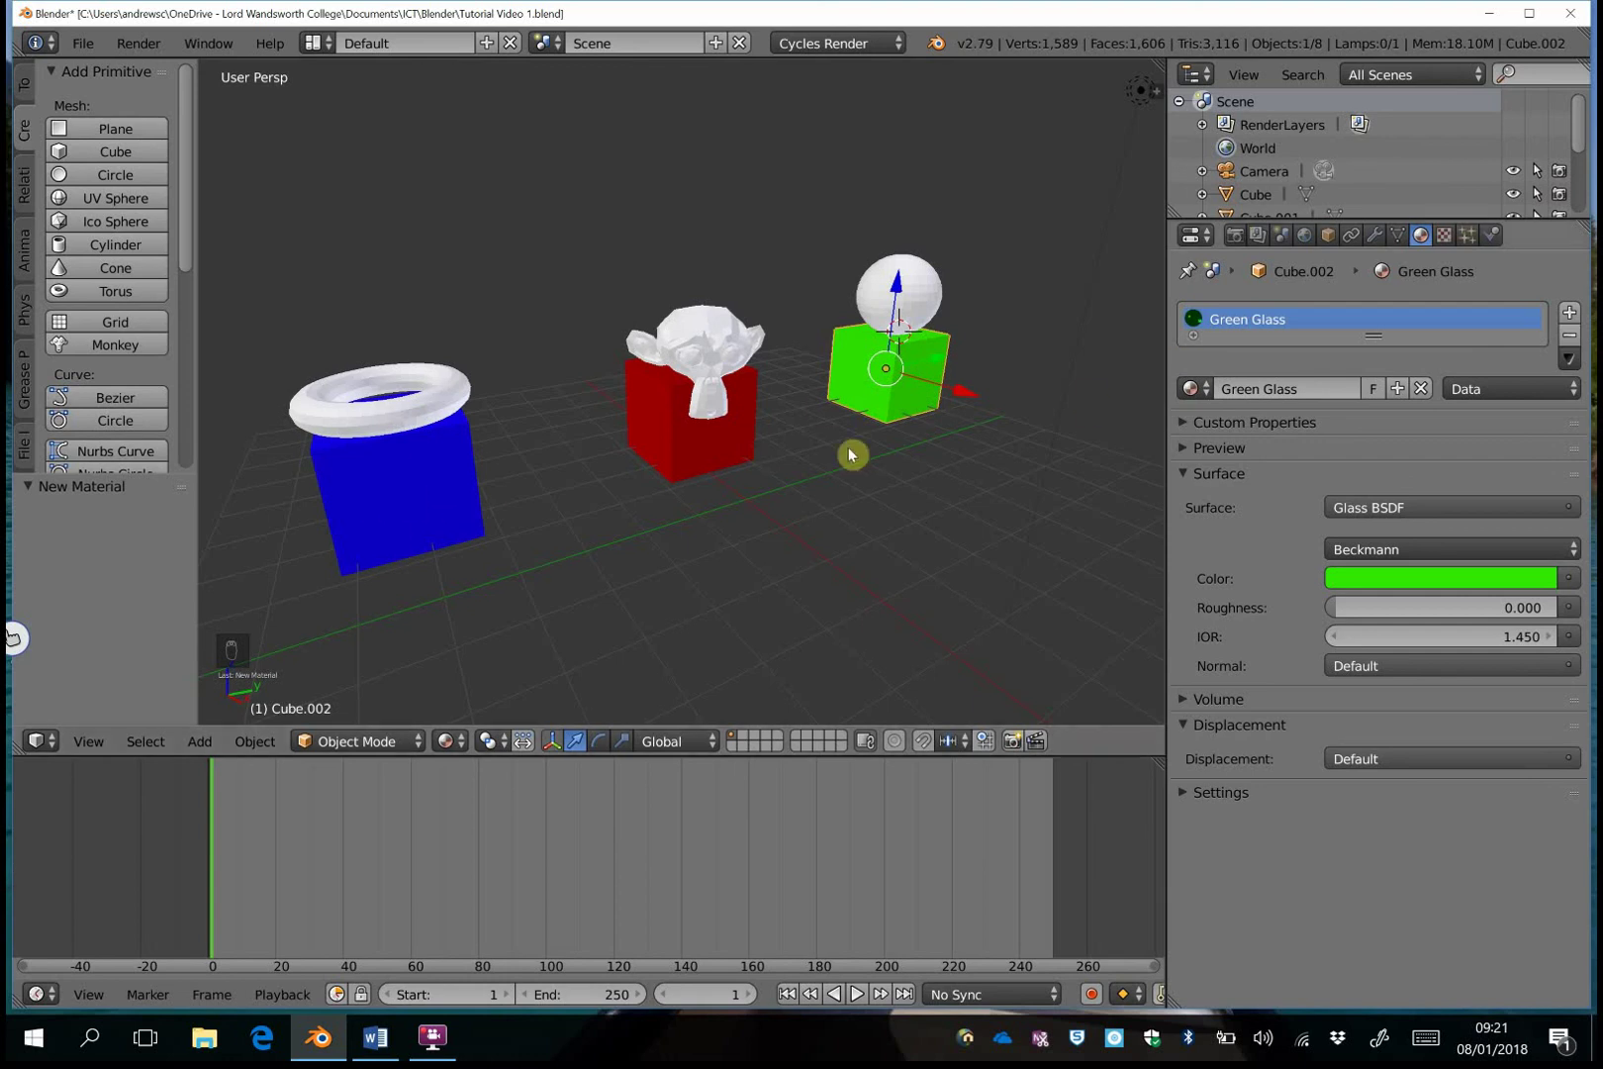
left_click(451, 741)
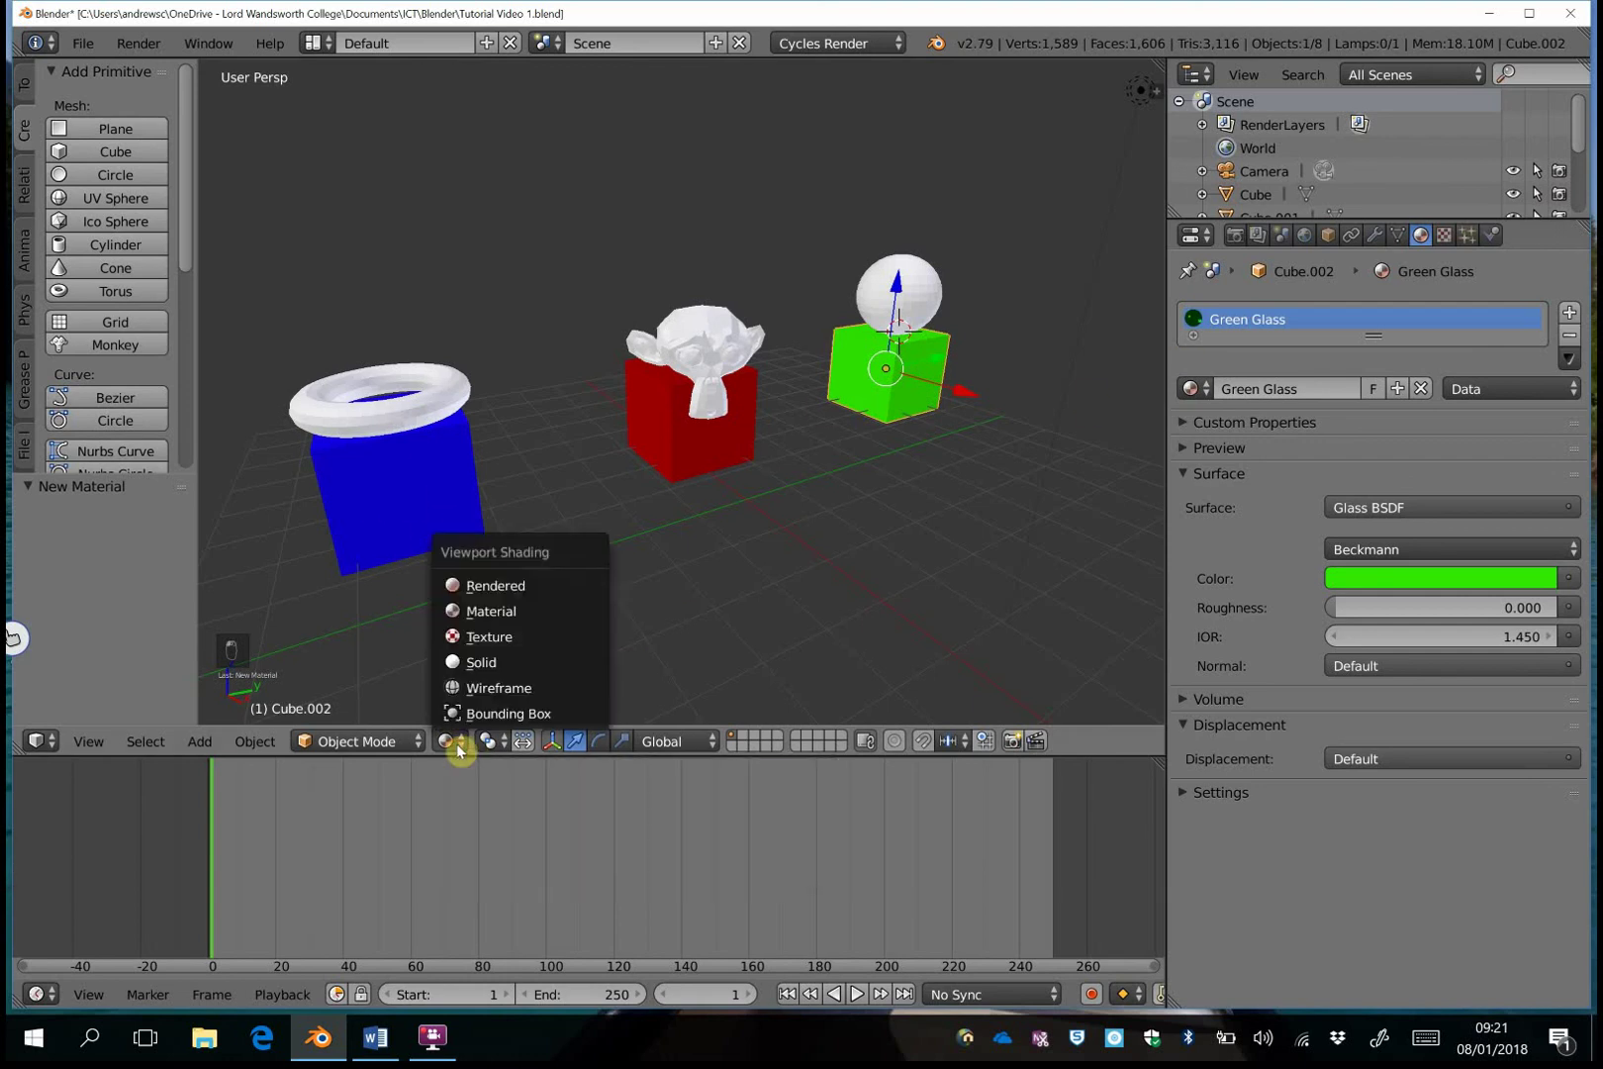
left_click(538, 589)
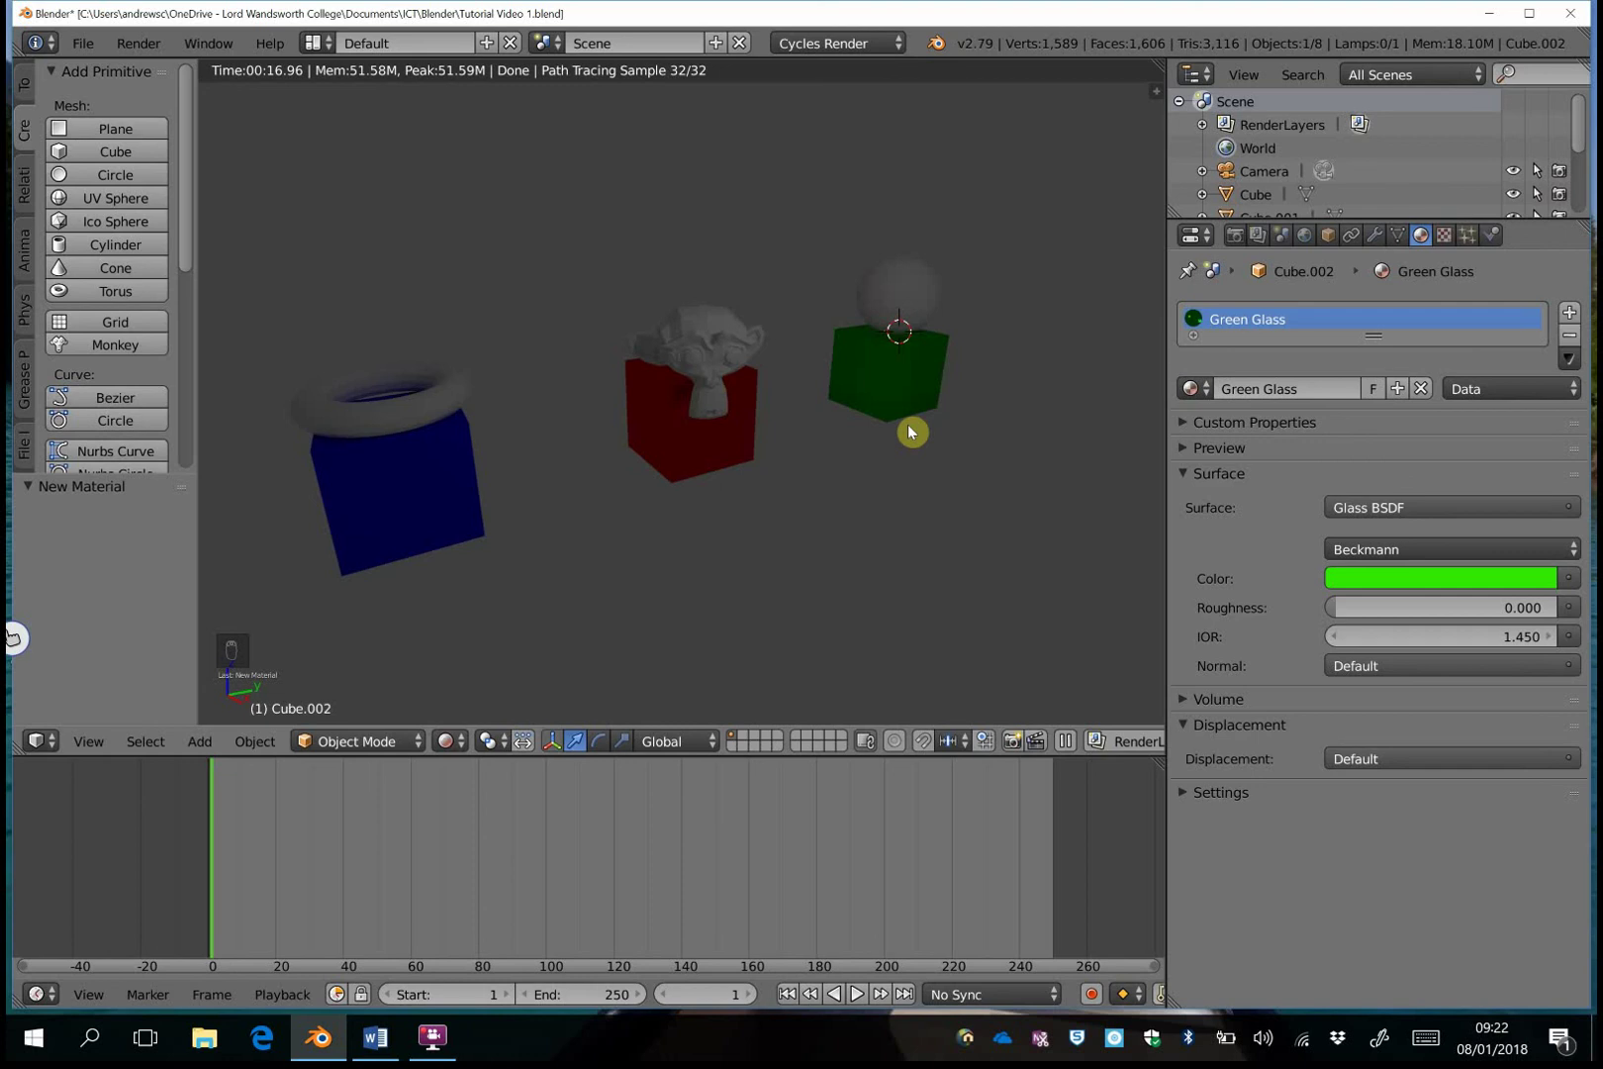
Return the viewport to Solid shading and delete the lamp above the sphere.
left_click(448, 740)
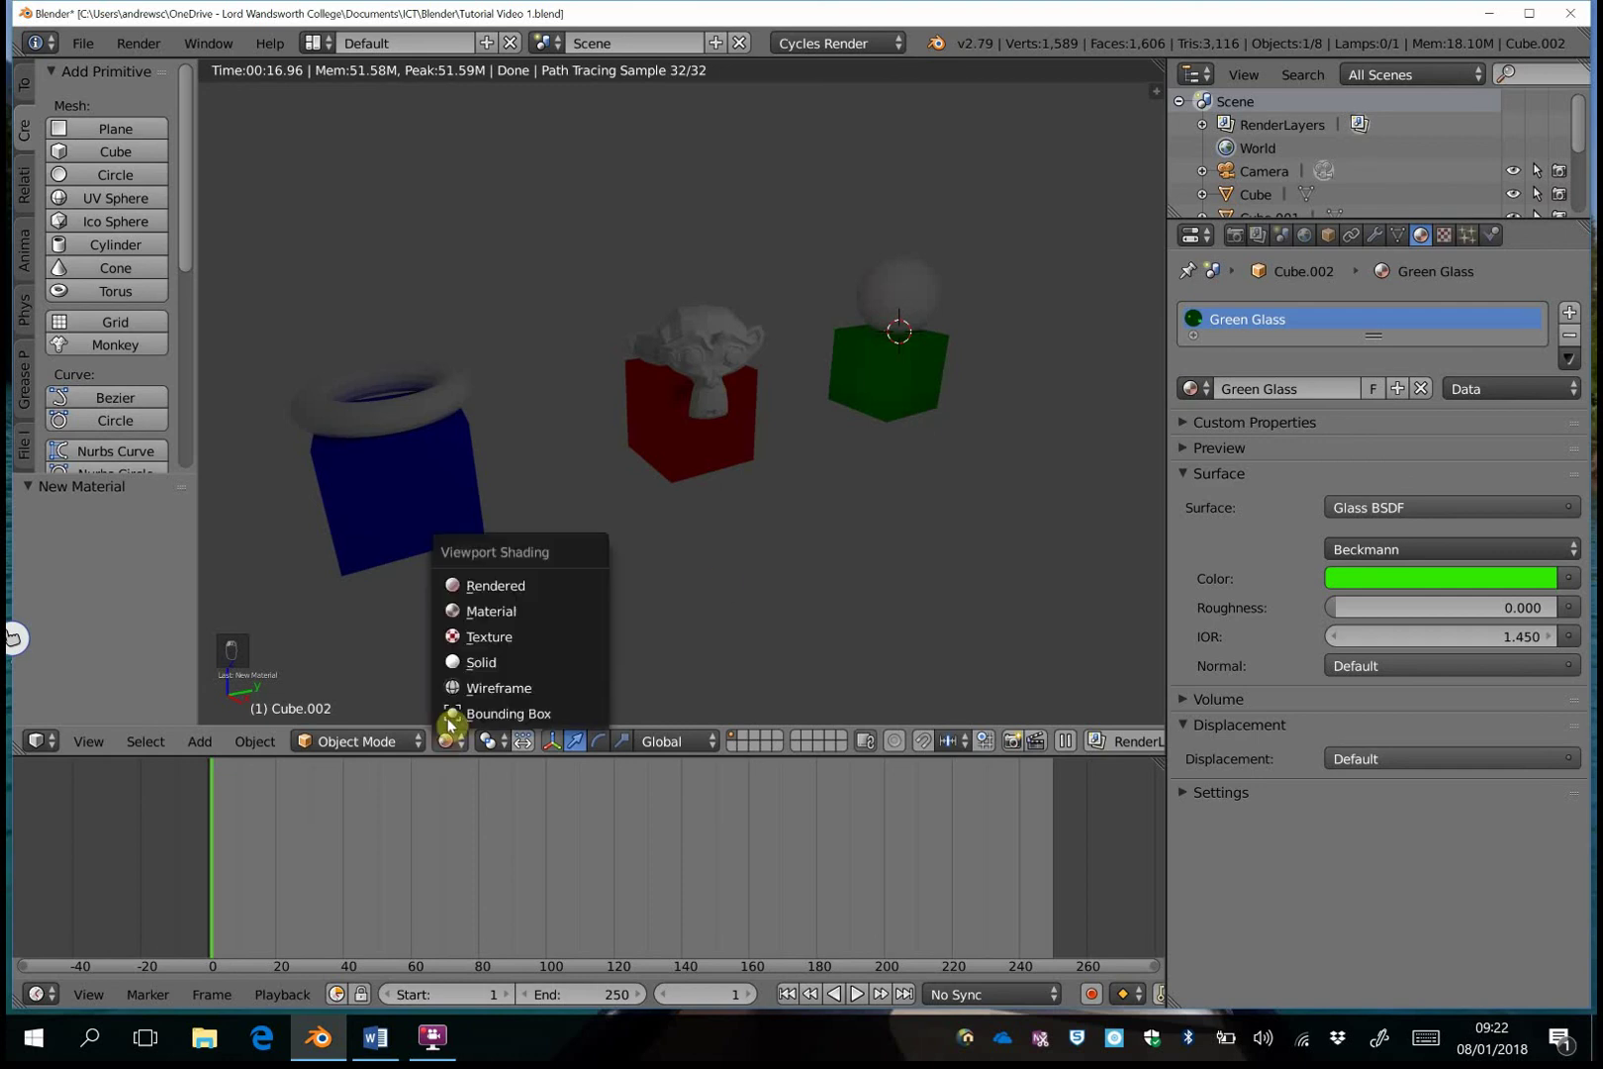
left_click(483, 660)
key("shift+f")
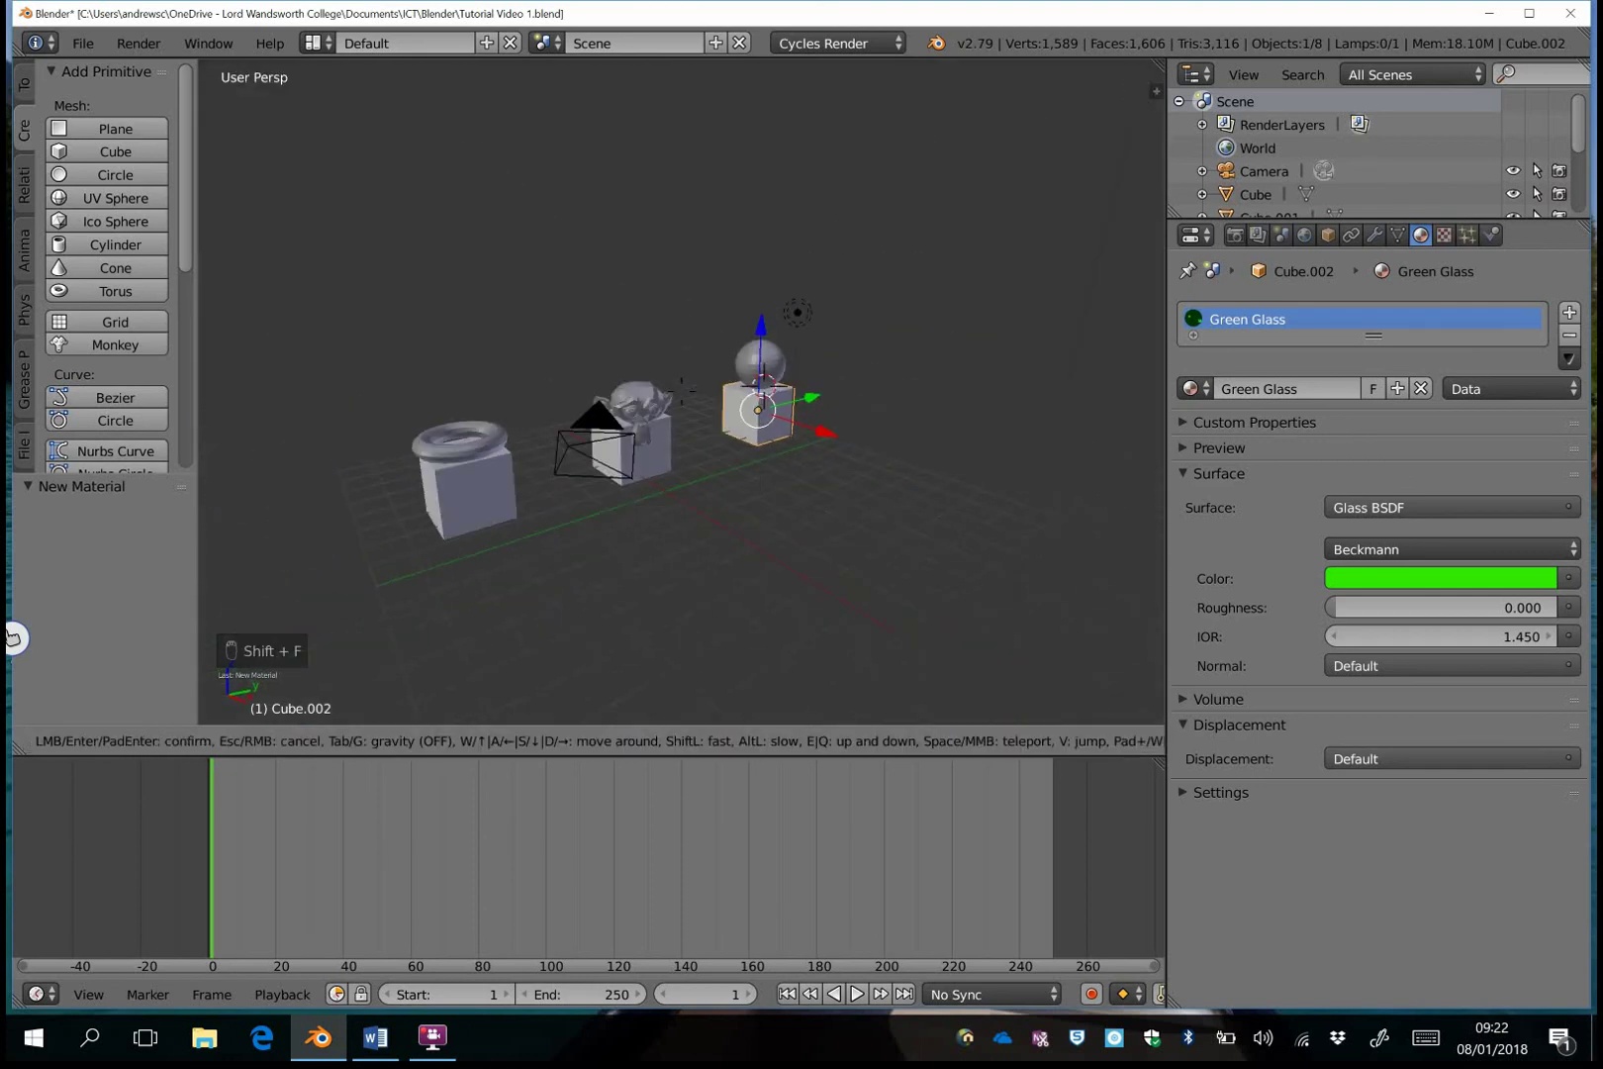
left_click(761, 344)
right_click(762, 339)
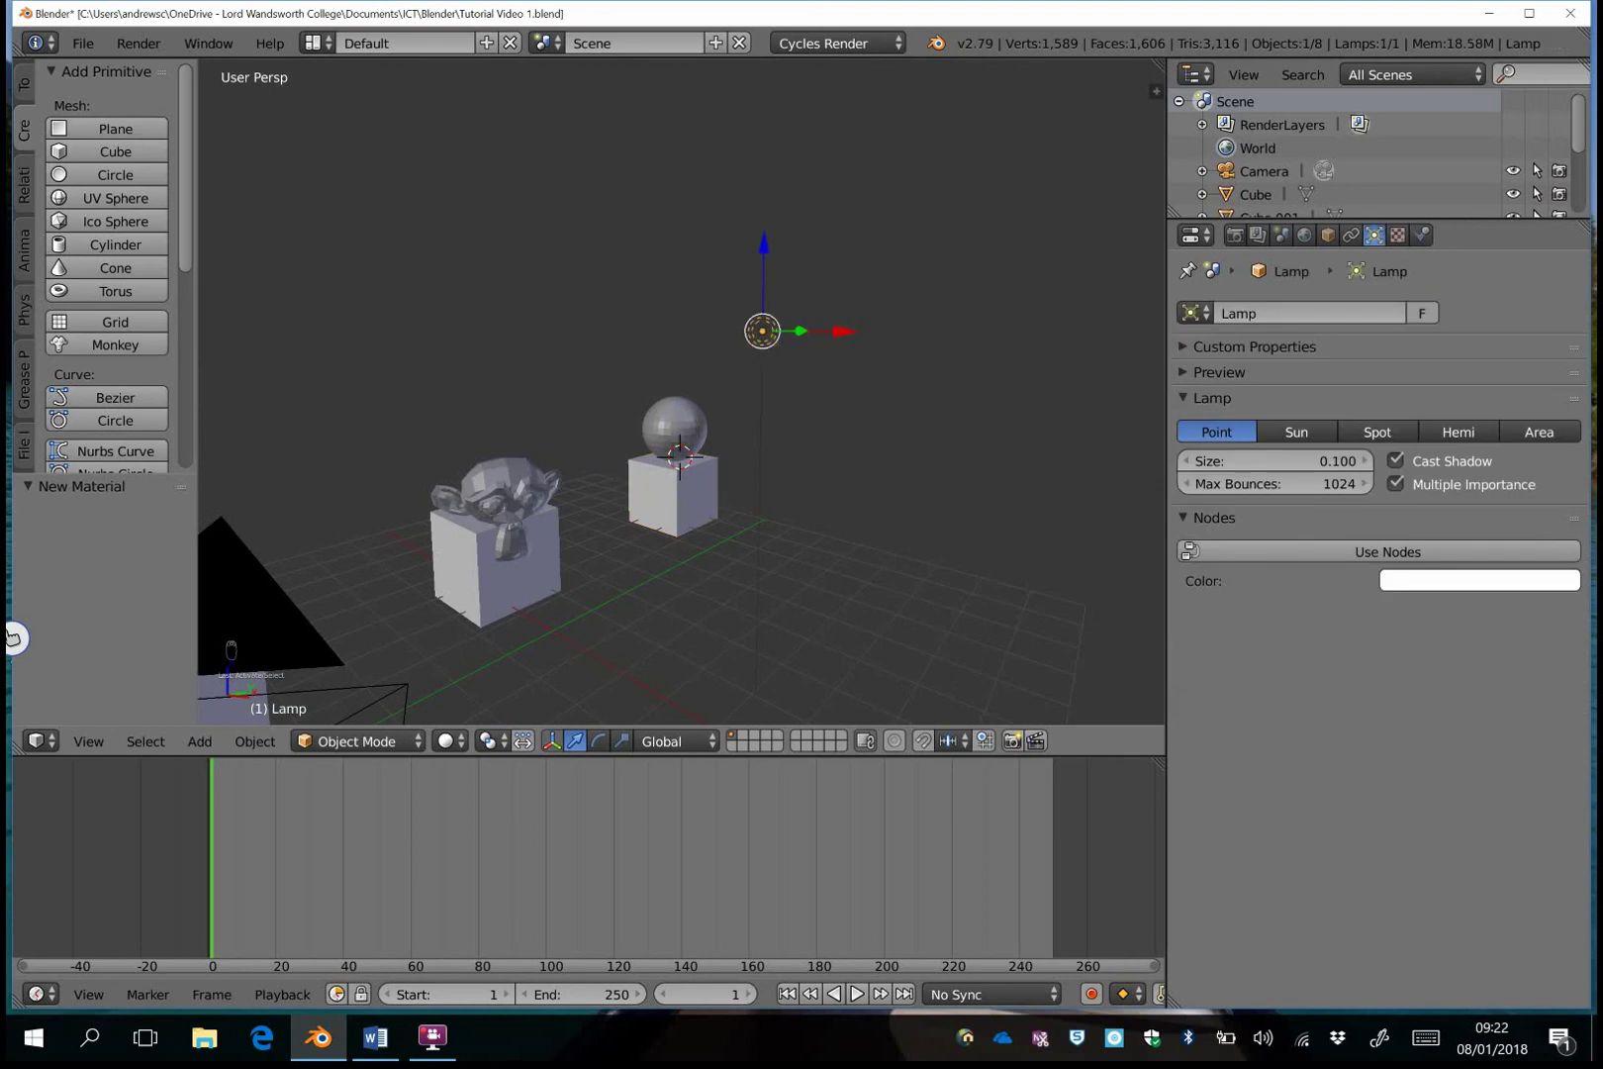
key("shift+f")
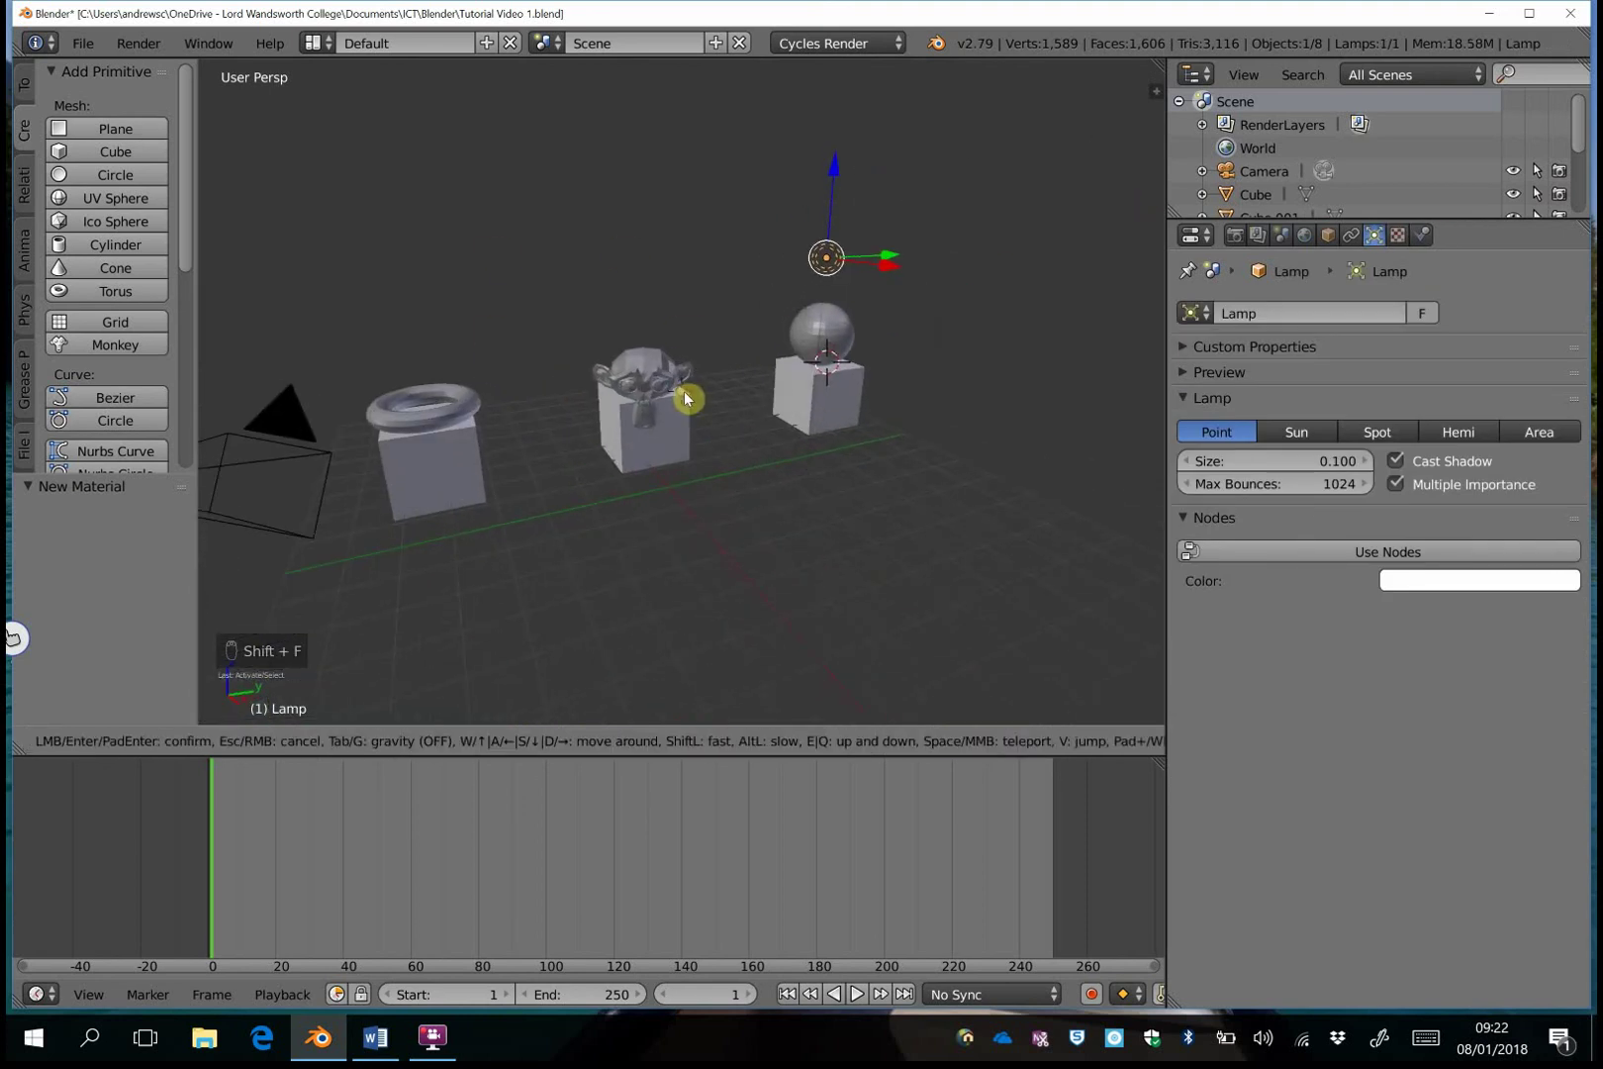
left_click(685, 390)
key("Delete")
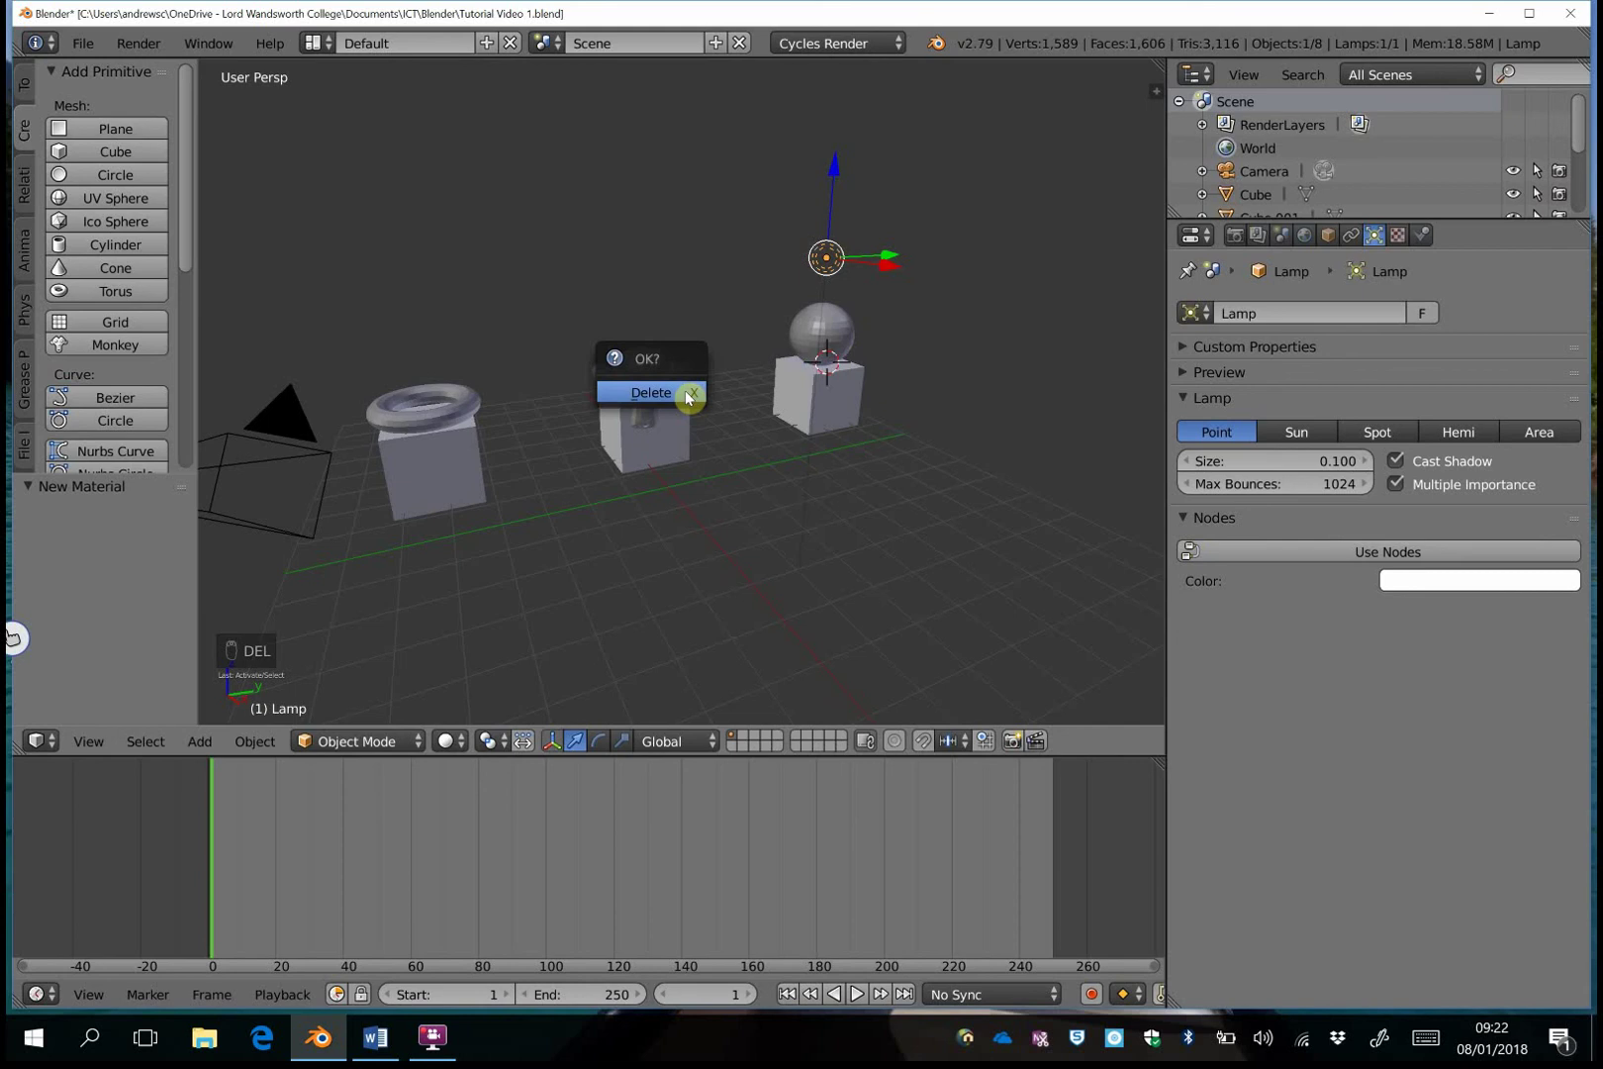
left_click(684, 390)
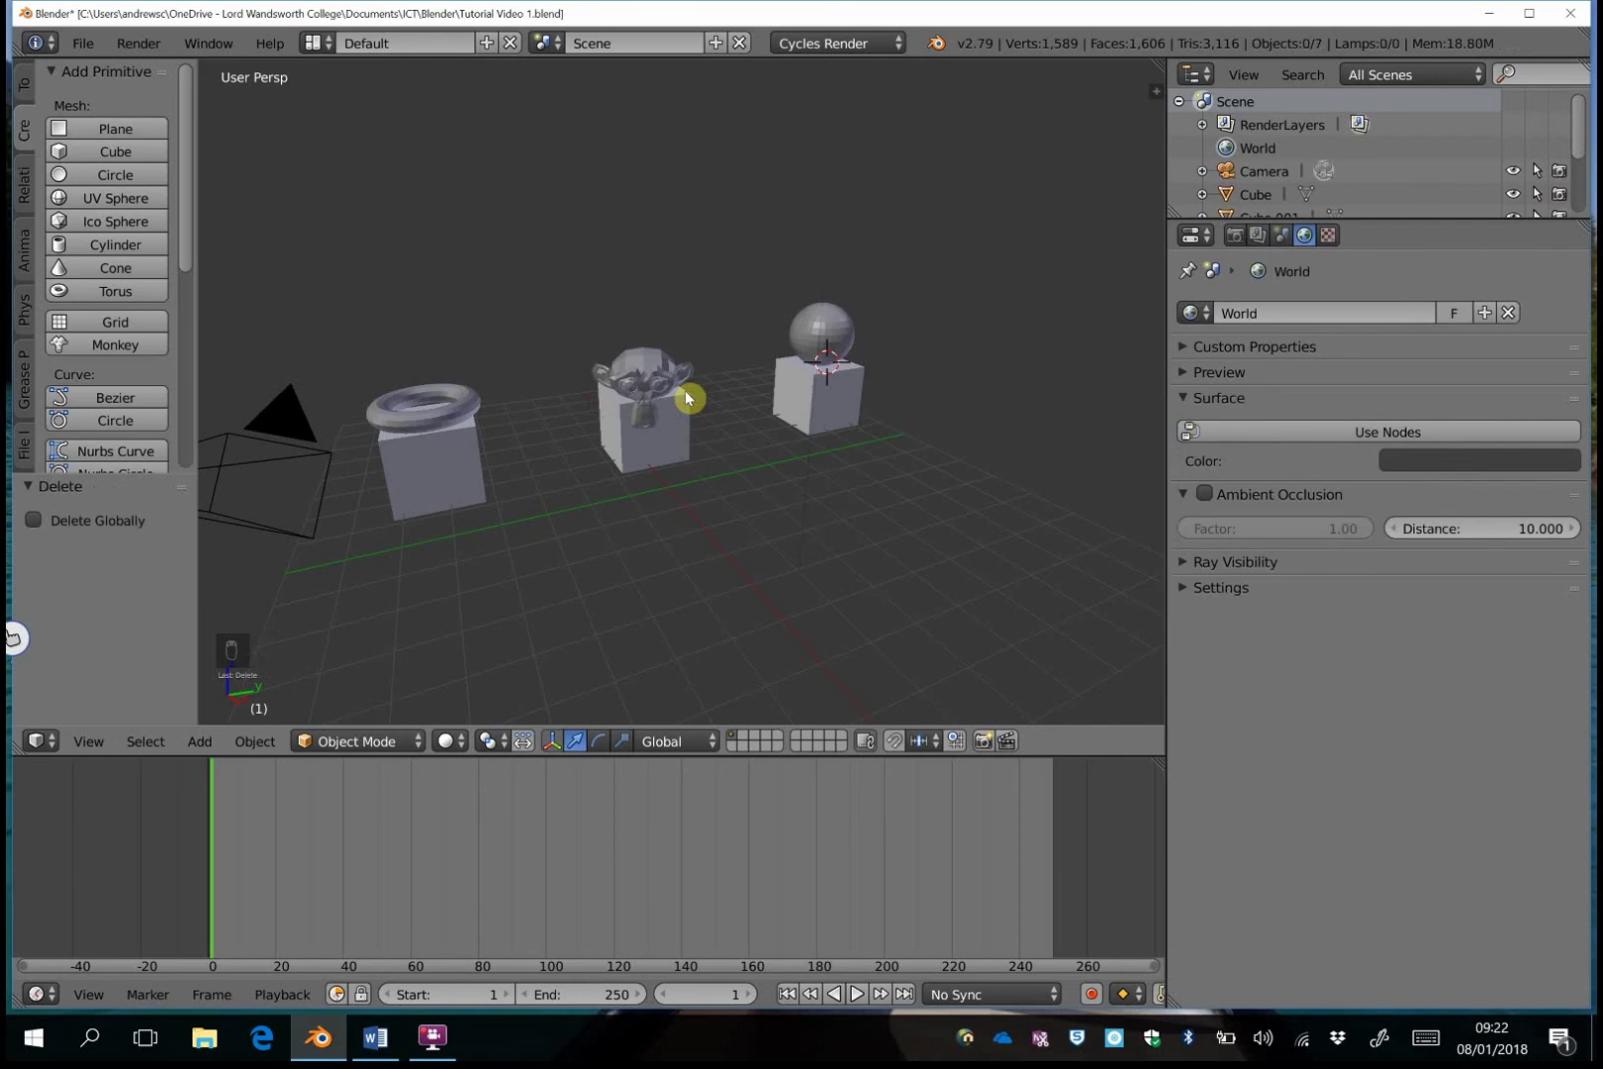
Add a floor plane in front of the monkey head's cube and scale it up about 17.3 times.
left_click(674, 489)
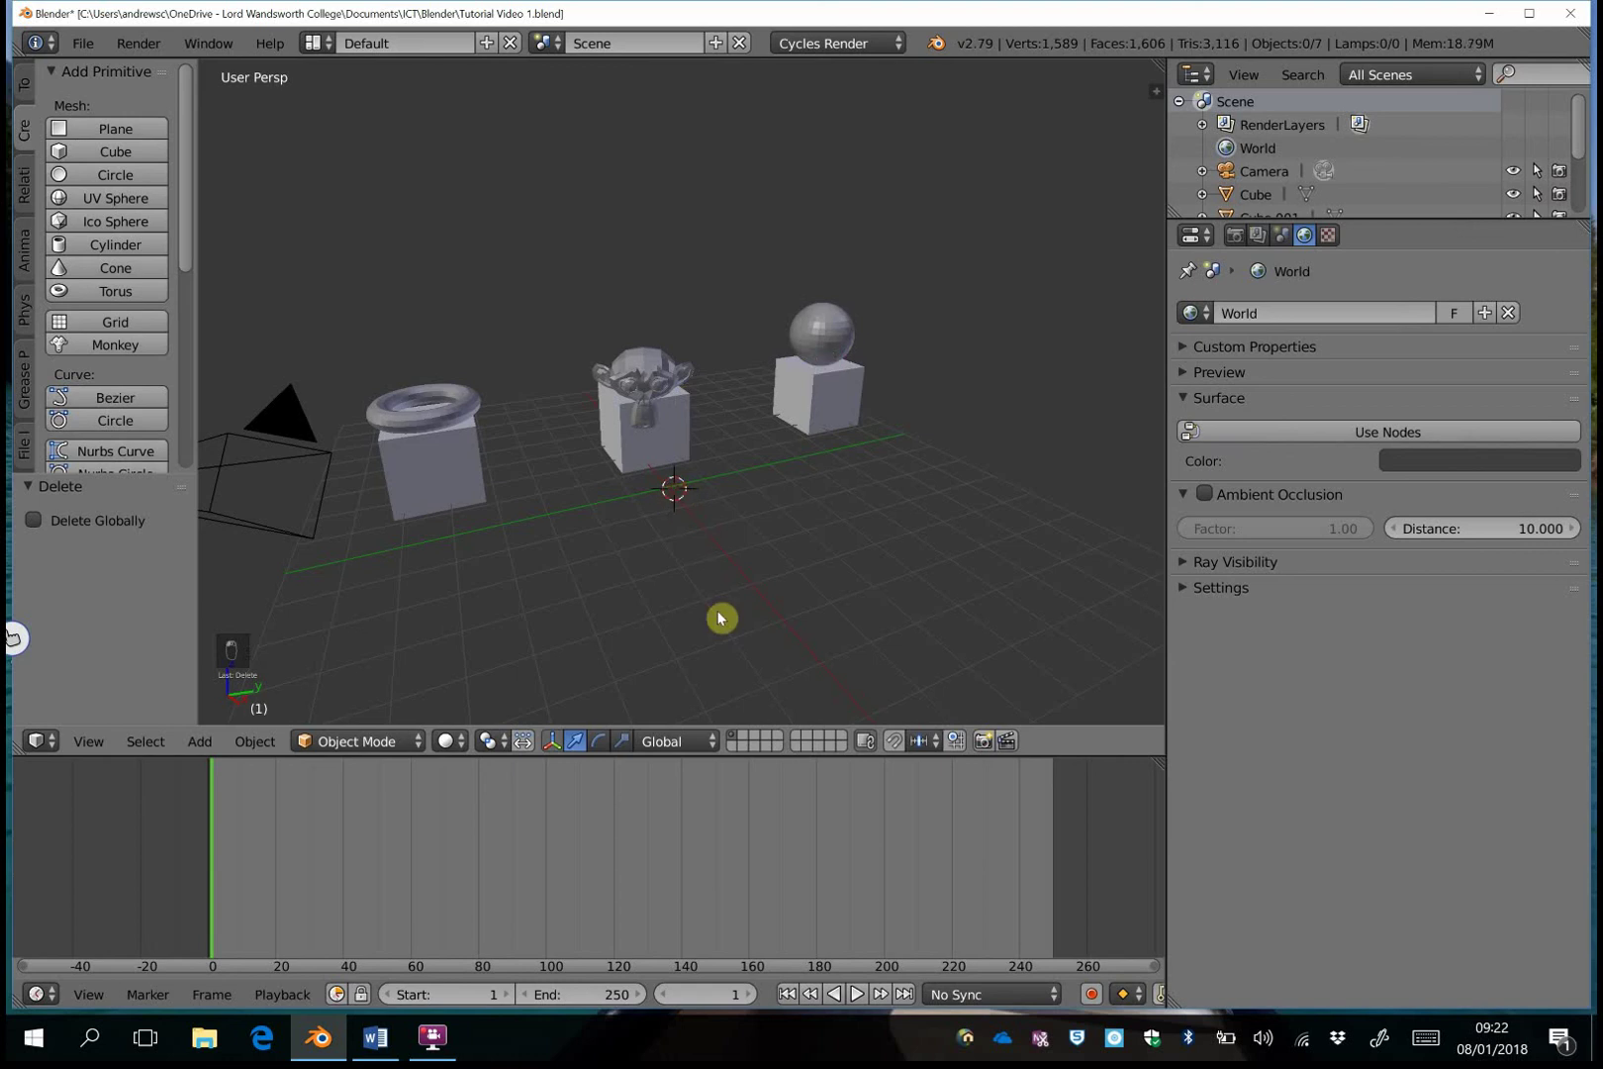
left_click(119, 130)
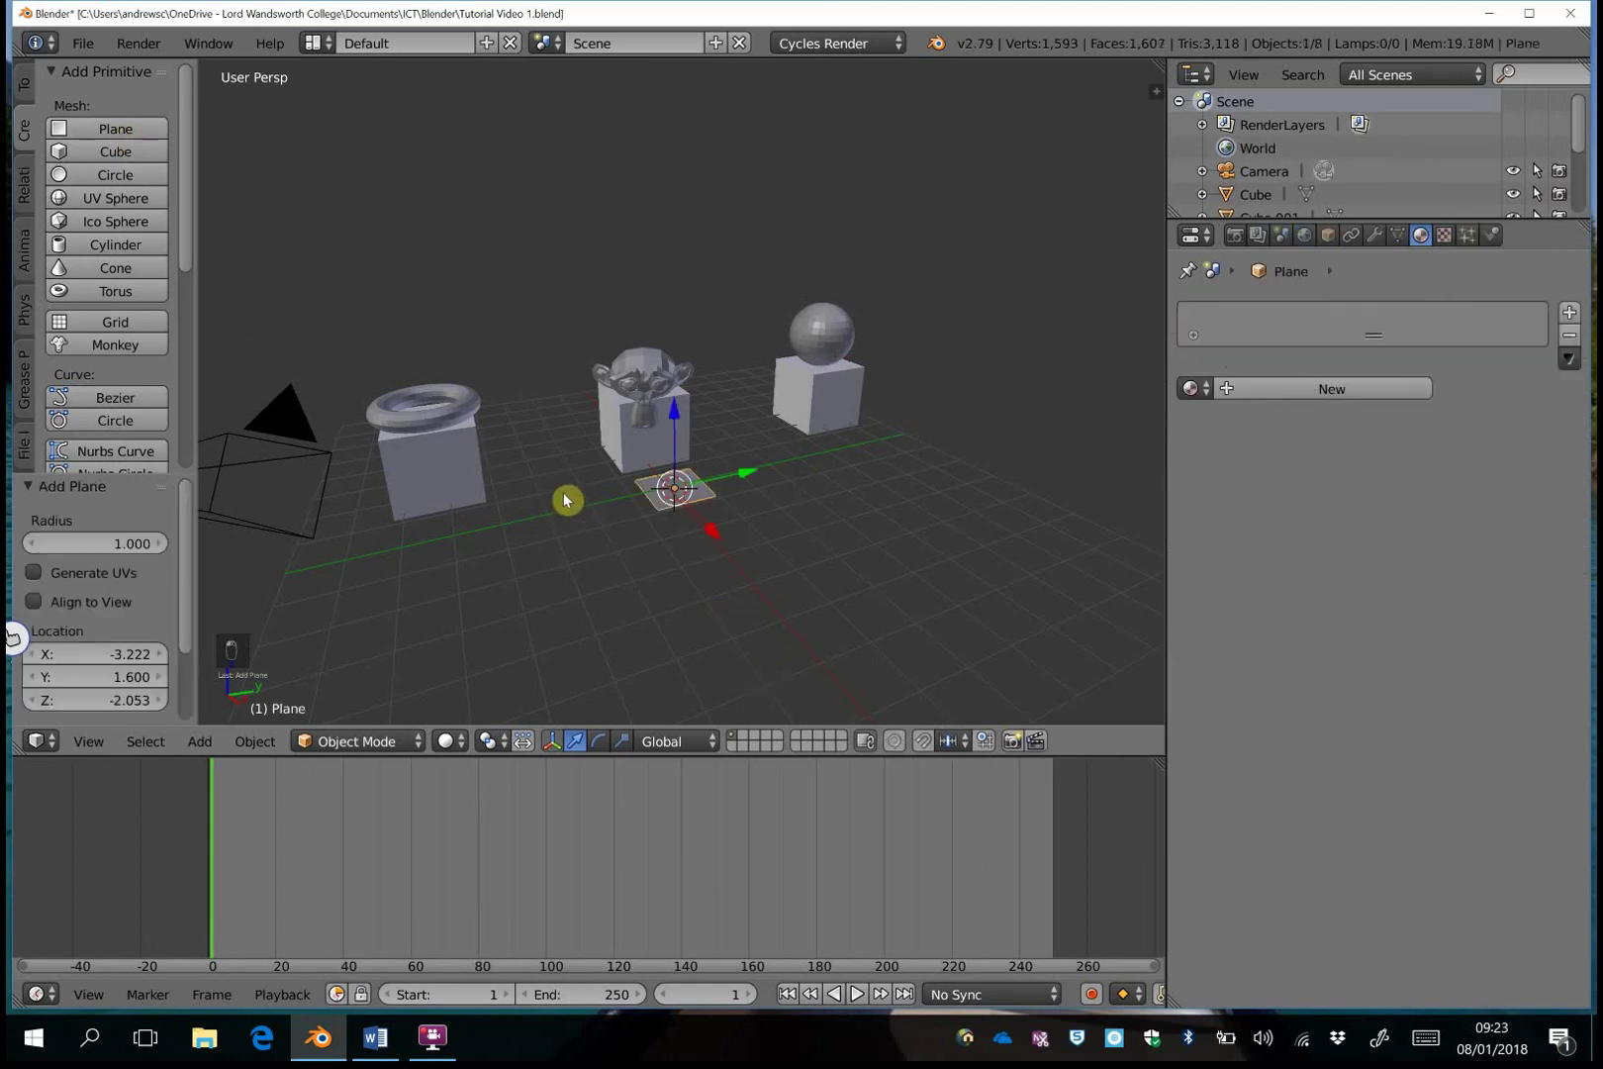
key("s")
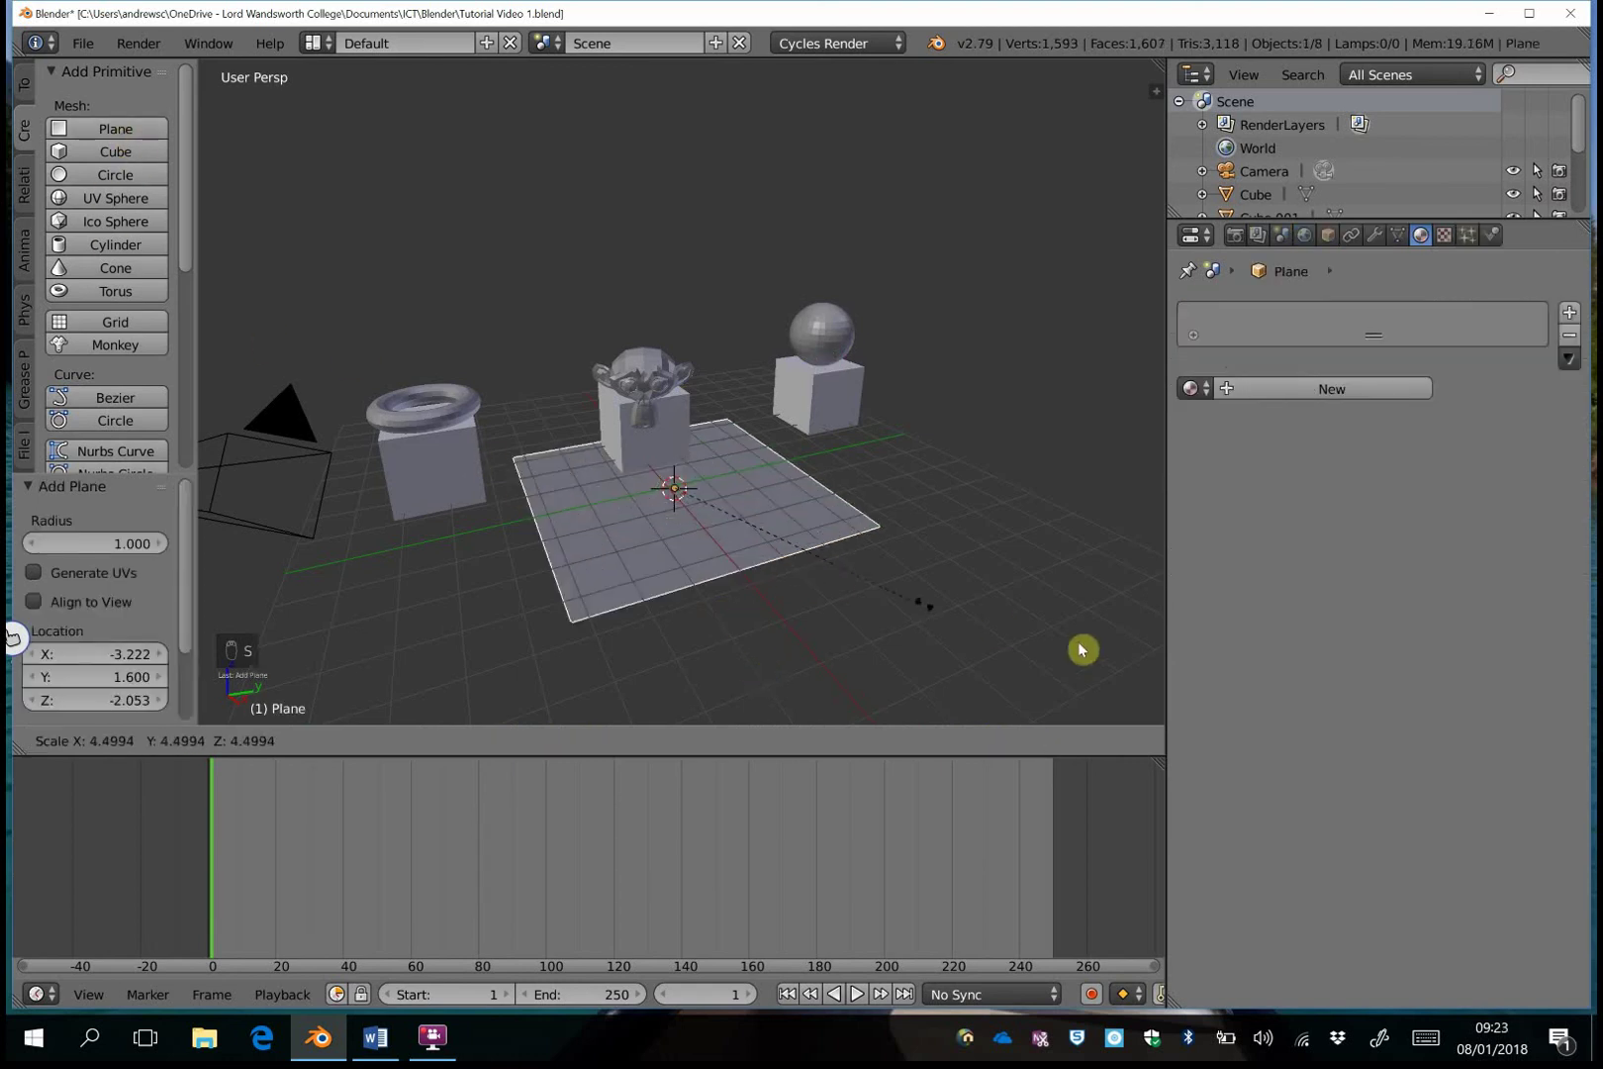
left_click(716, 661)
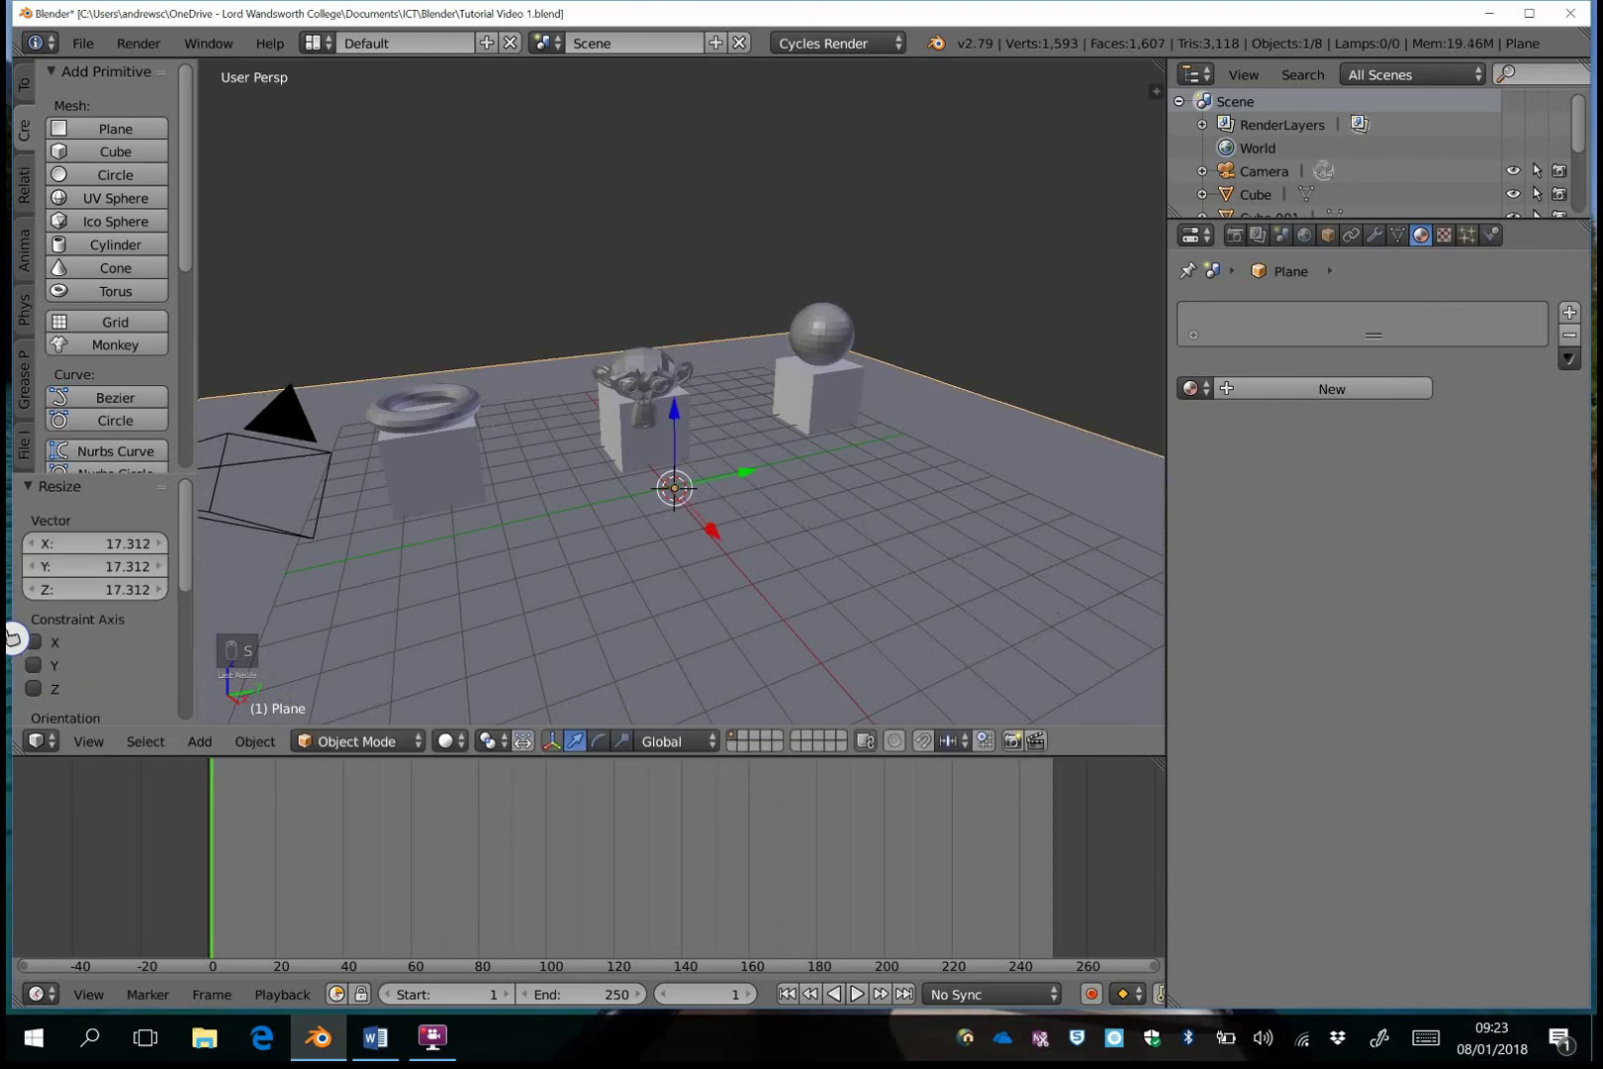
Raise the floor plane about 1.96 units along the Z axis to the base of the cubes.
key("shift+f")
scroll(681, 391, "up", 3)
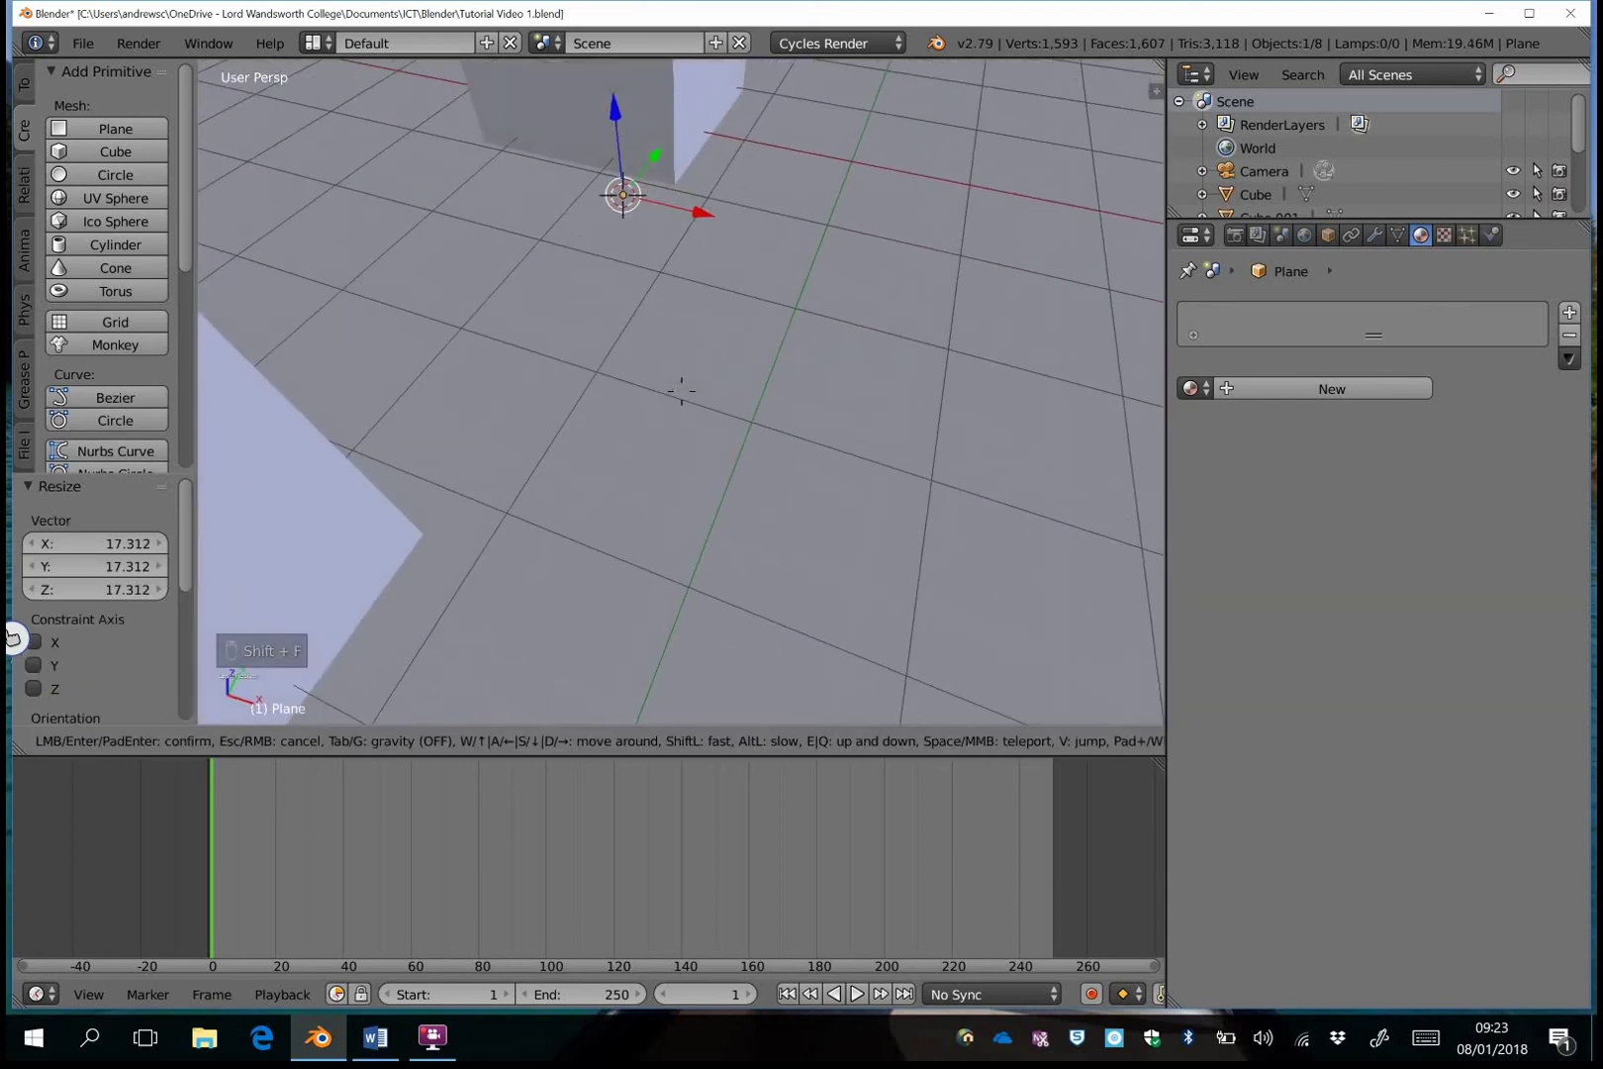
key("w")
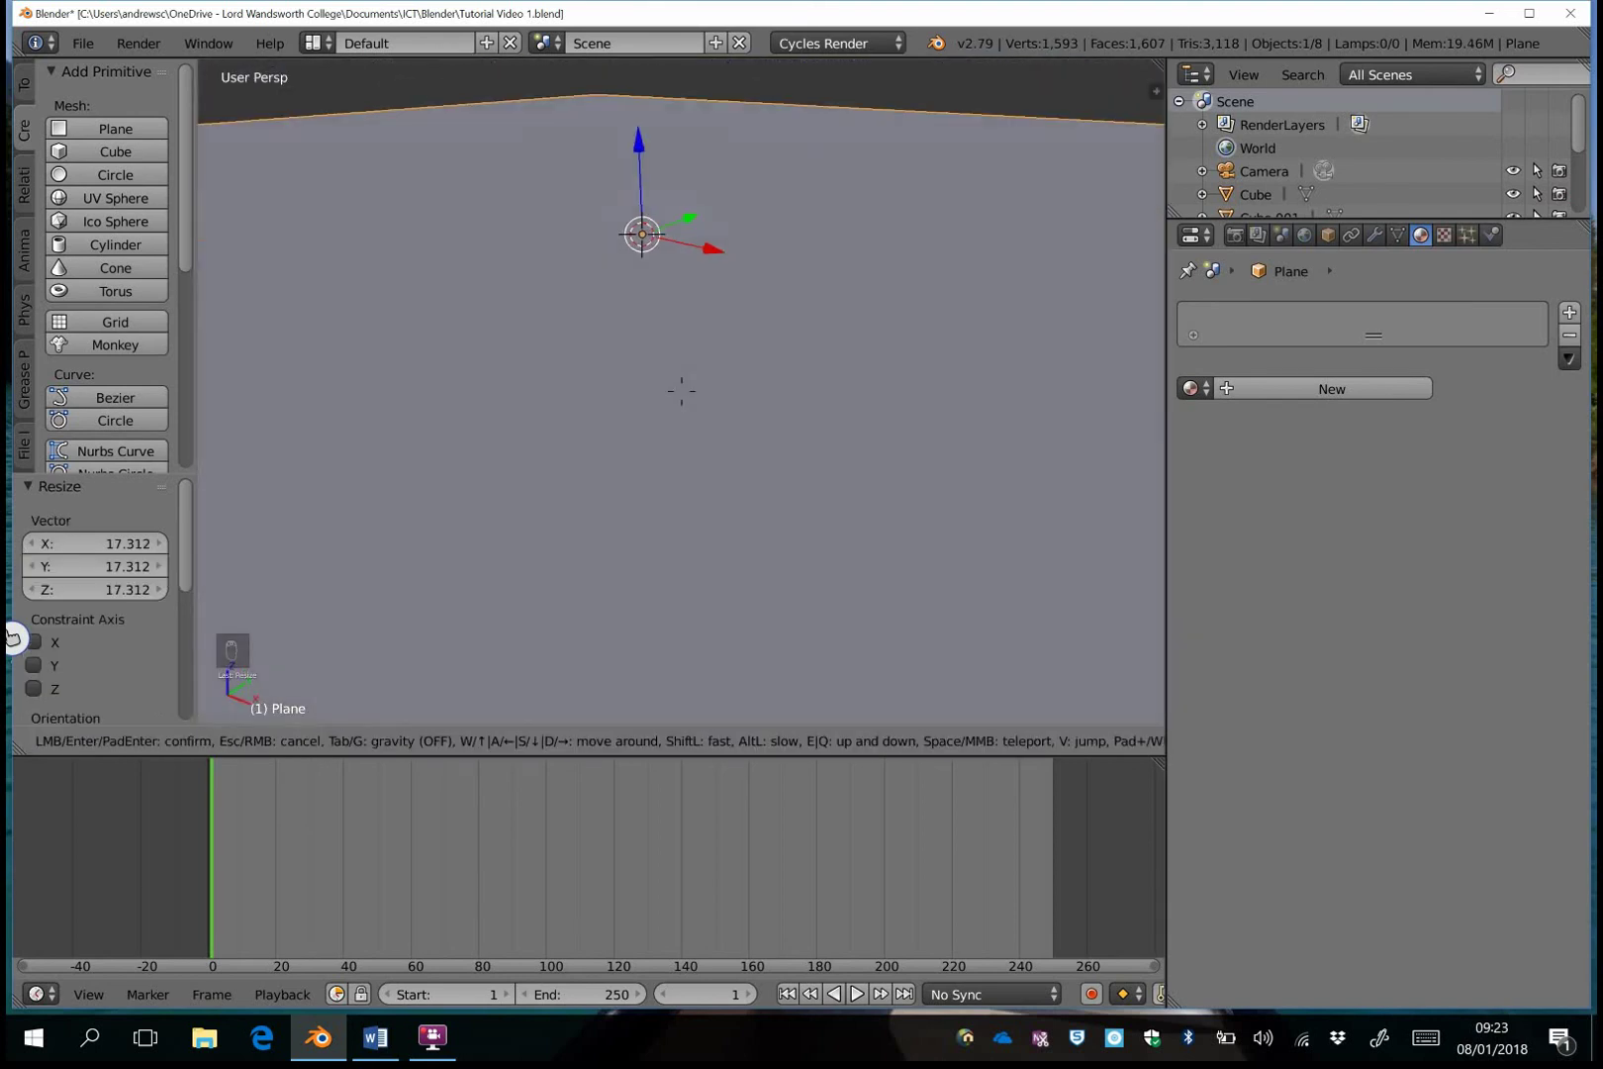
left_click(675, 386)
key("g")
key("z")
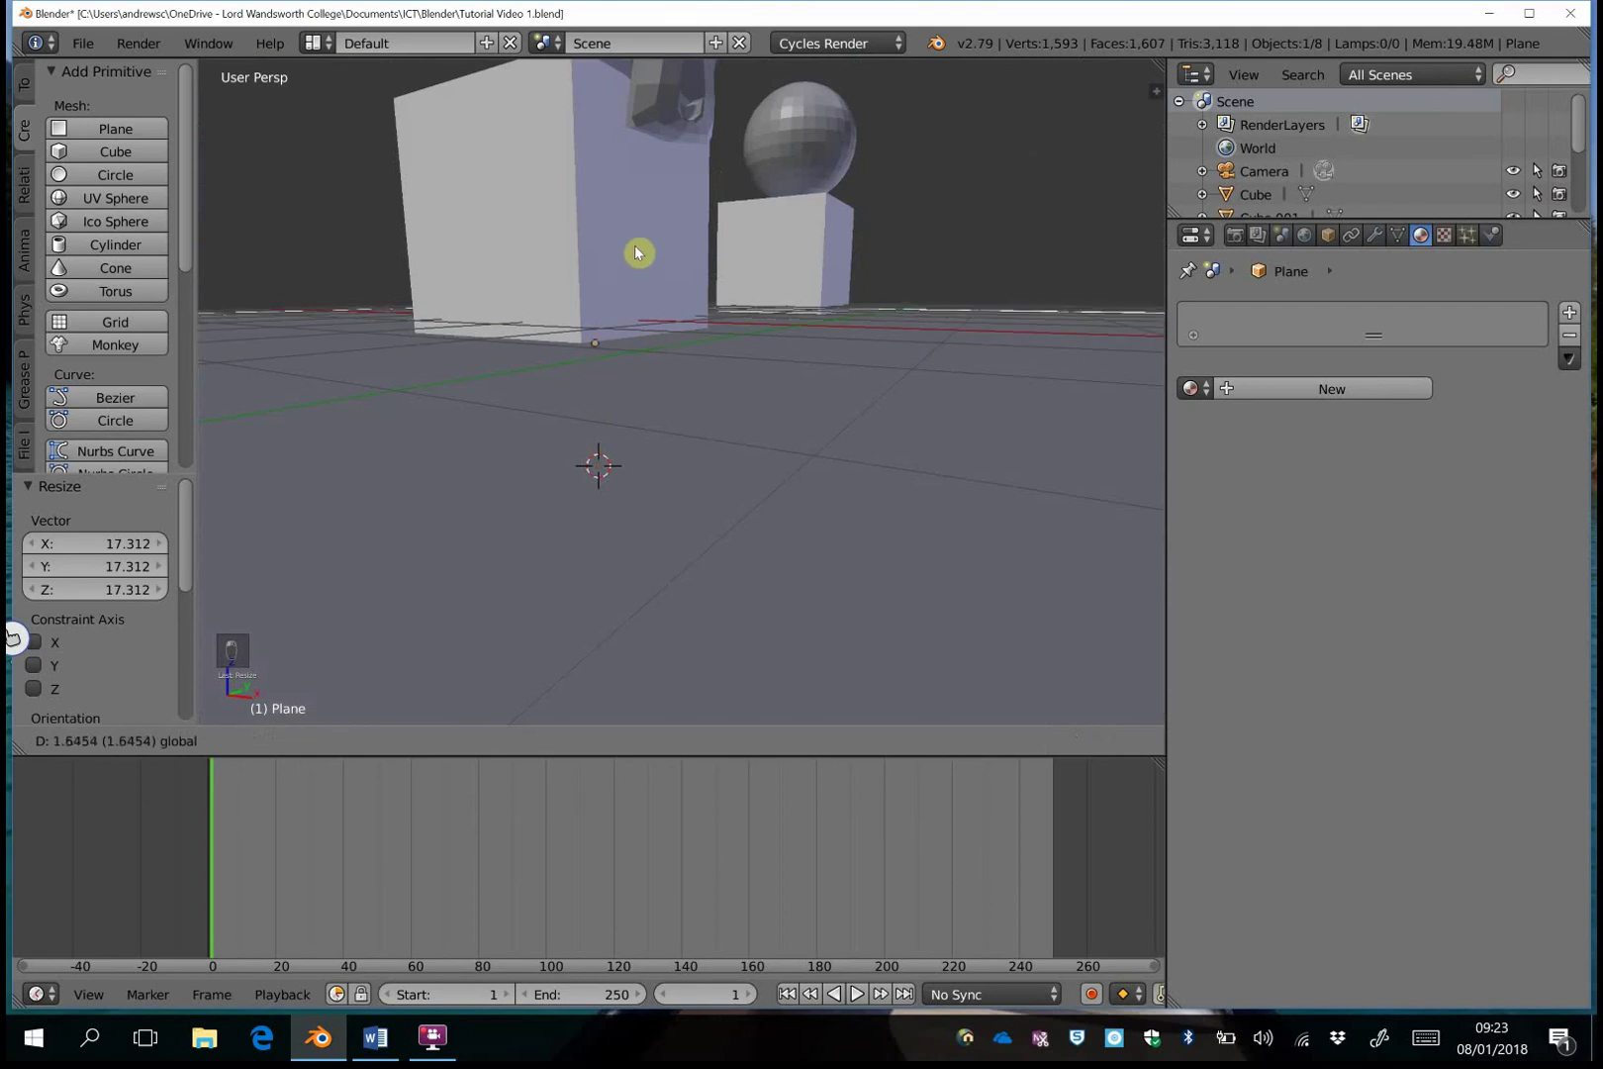
left_click(639, 253)
Add a second plane in front of the pedestals, raise it well above the floor and scale it about 2.8 times.
key("shift+f")
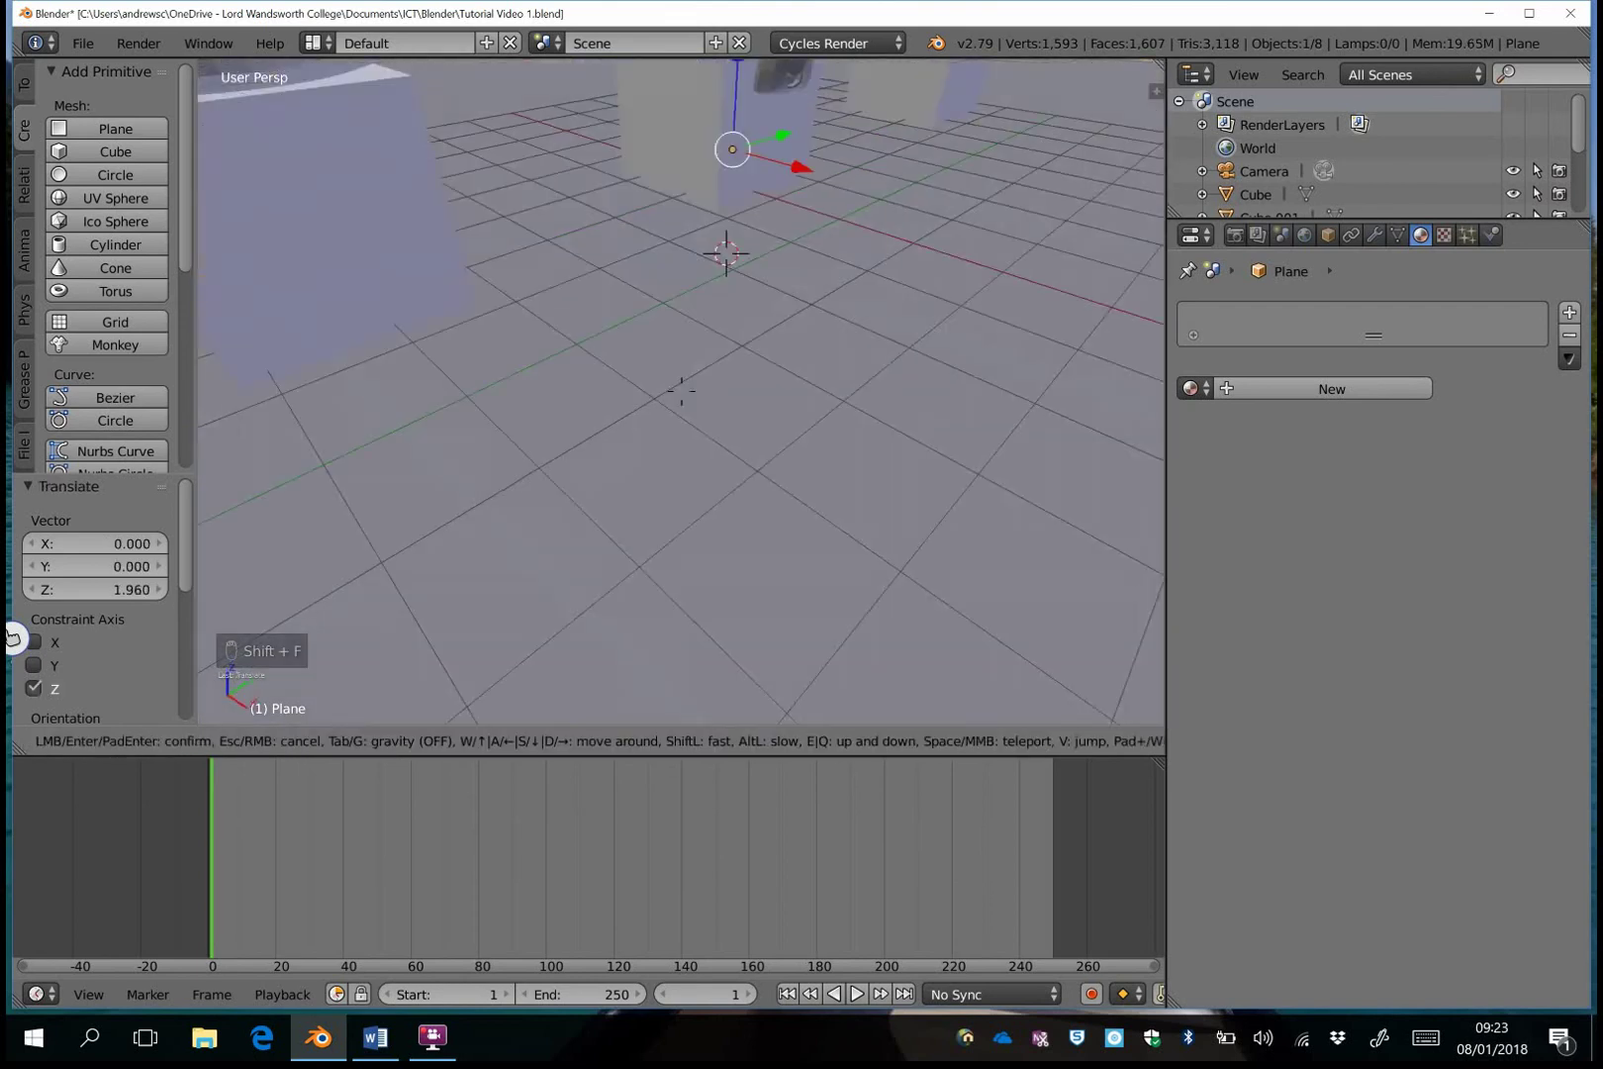
left_click(683, 398)
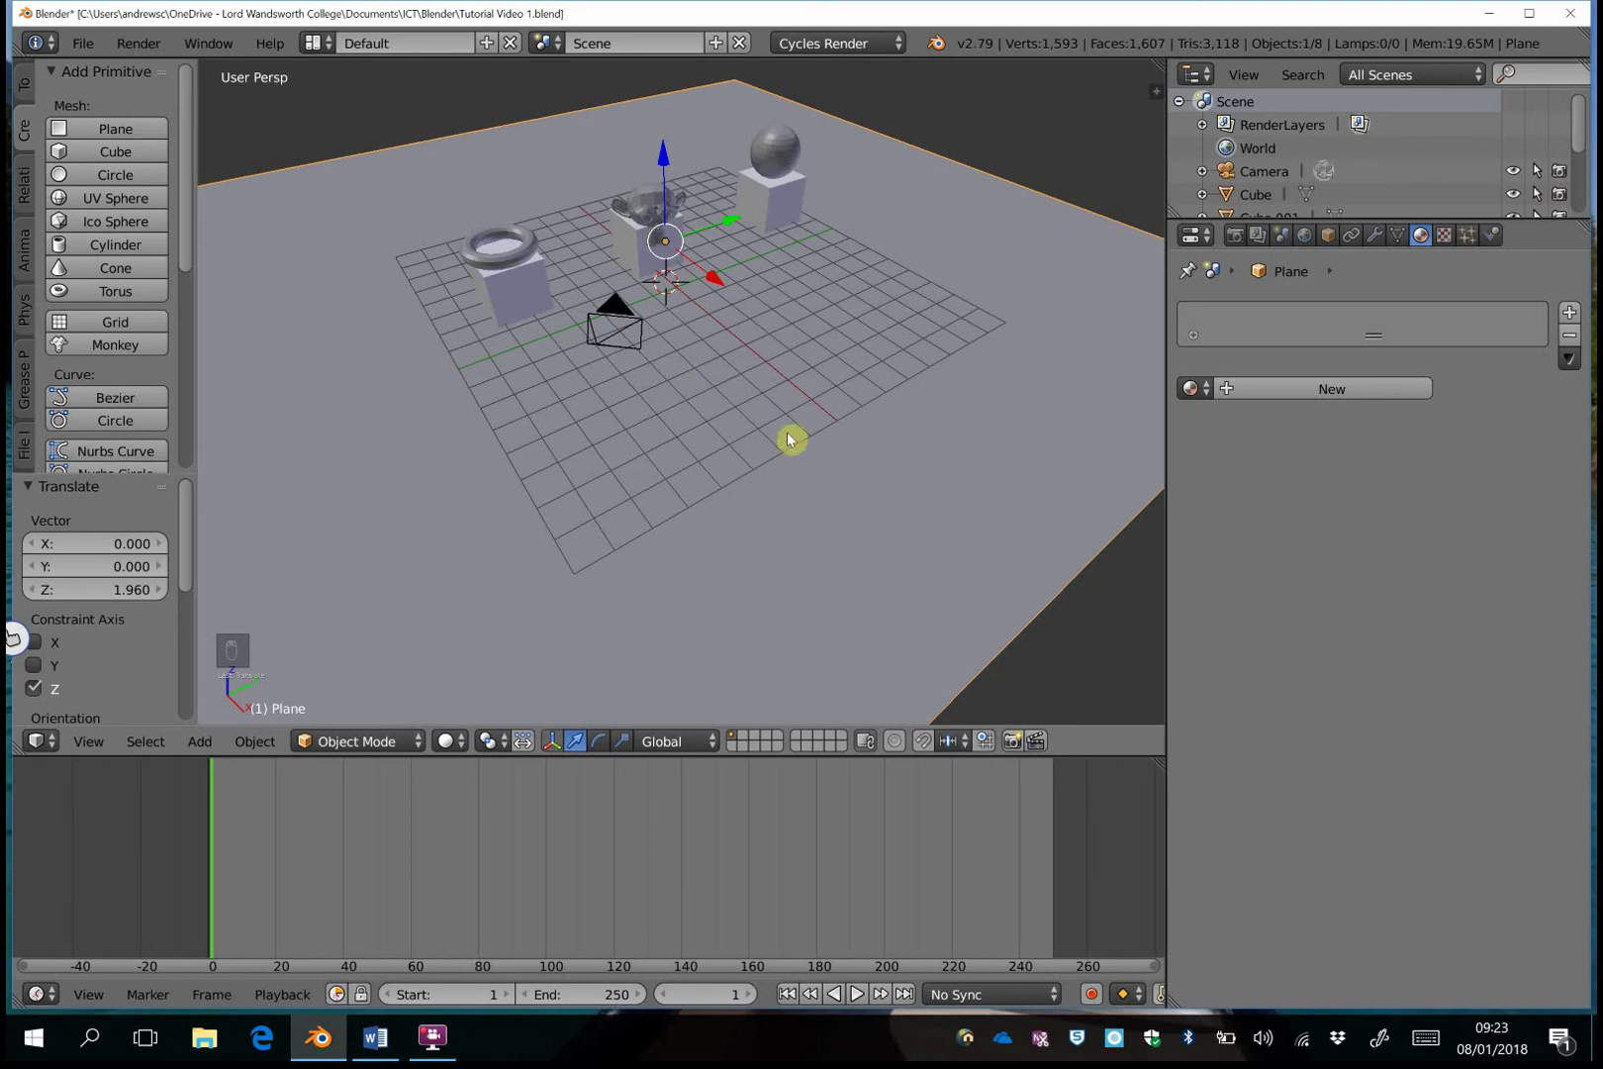
key("shift+f")
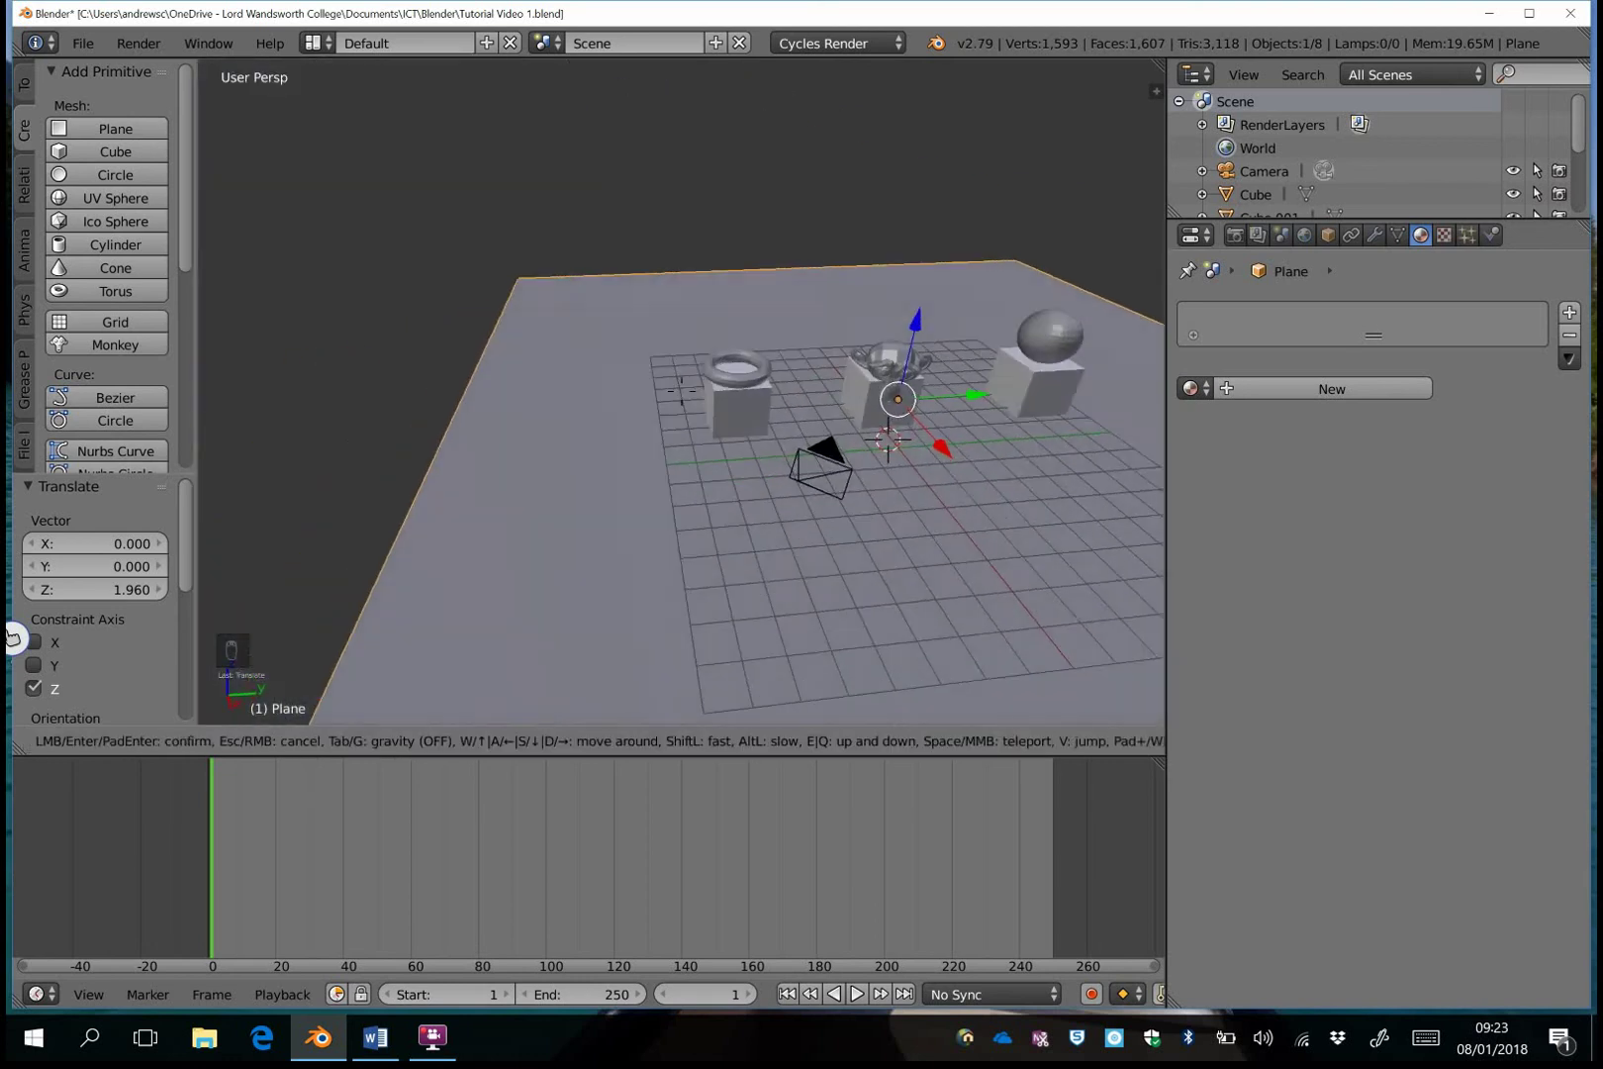
left_click(794, 490)
left_click(794, 491)
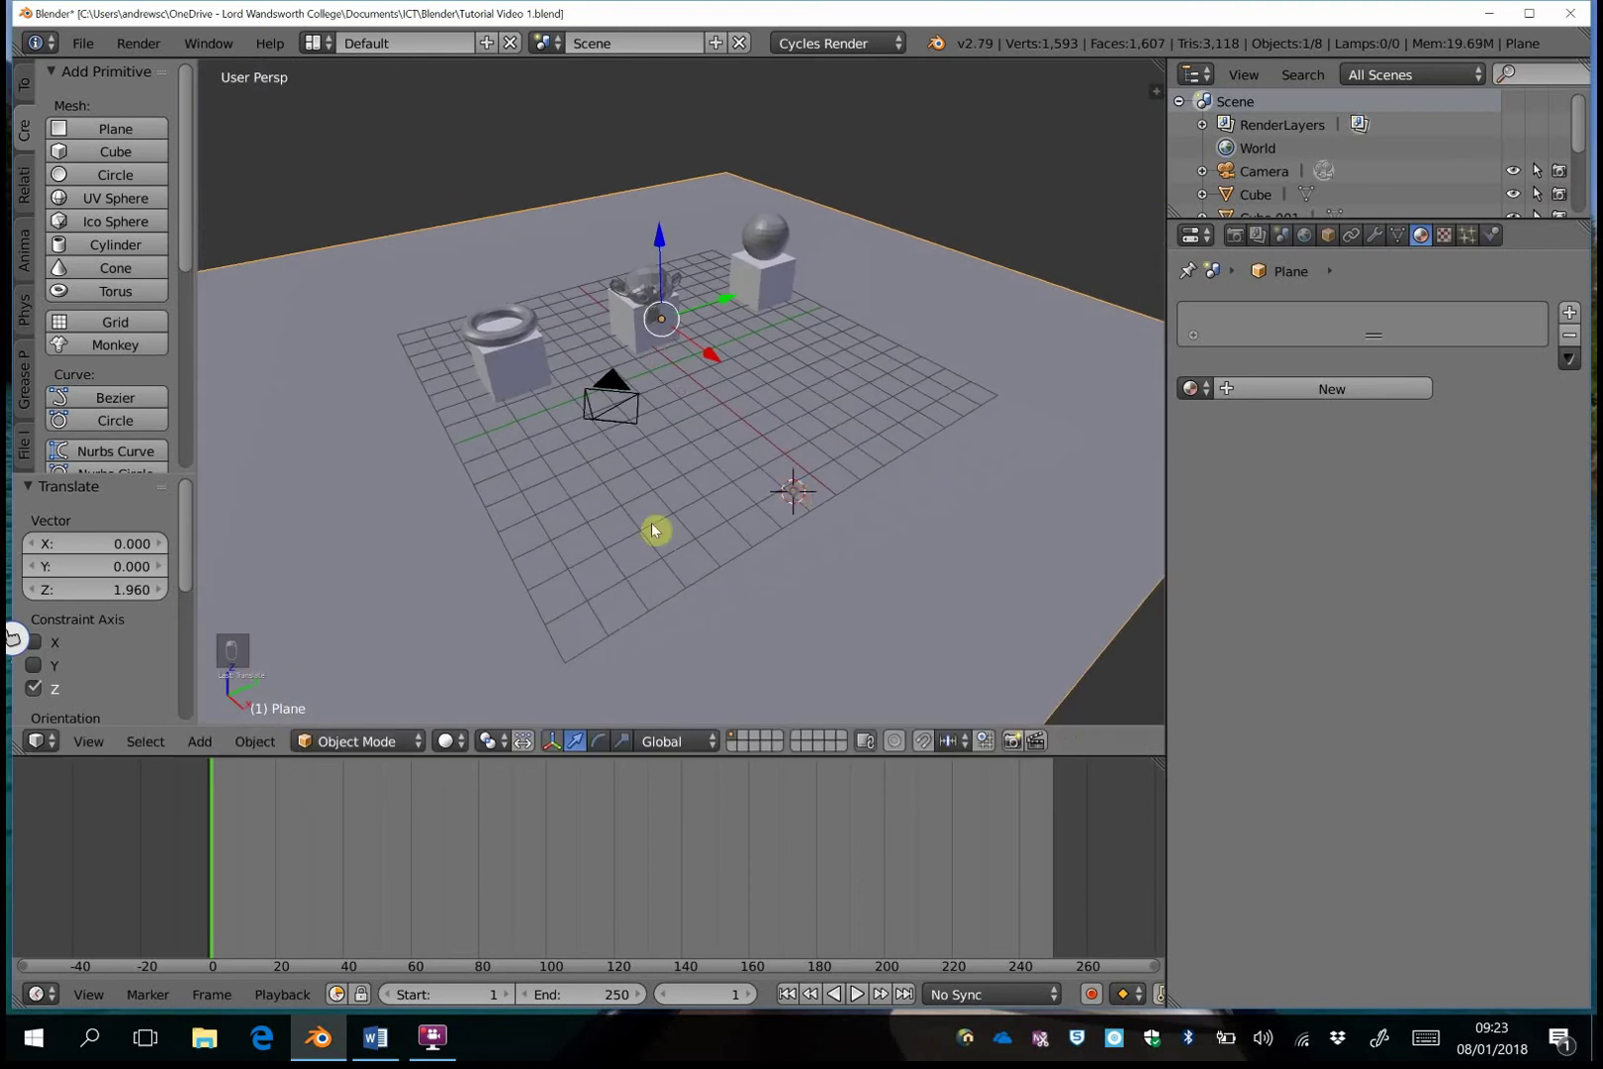
left_click(115, 129)
left_click_drag(805, 432, 907, 193)
key("s")
left_click(1028, 284)
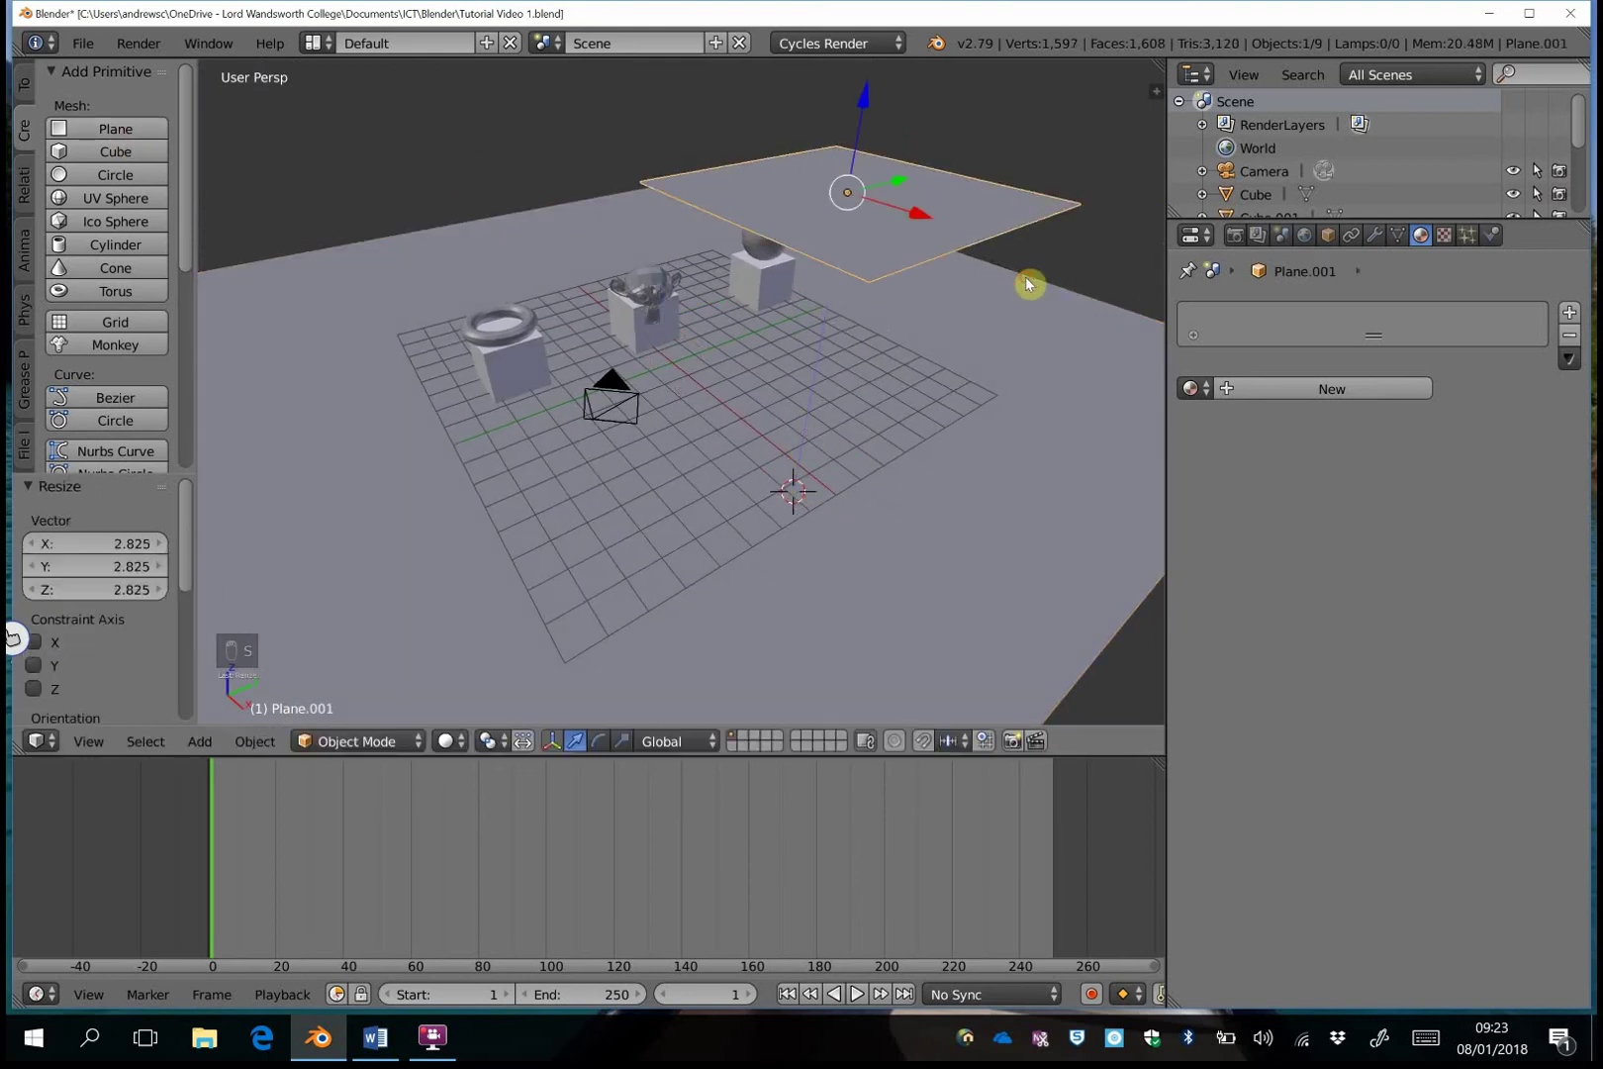
Rotate the raised plane about 45° around the Y axis and move it about 1.6 units along X.
key("r")
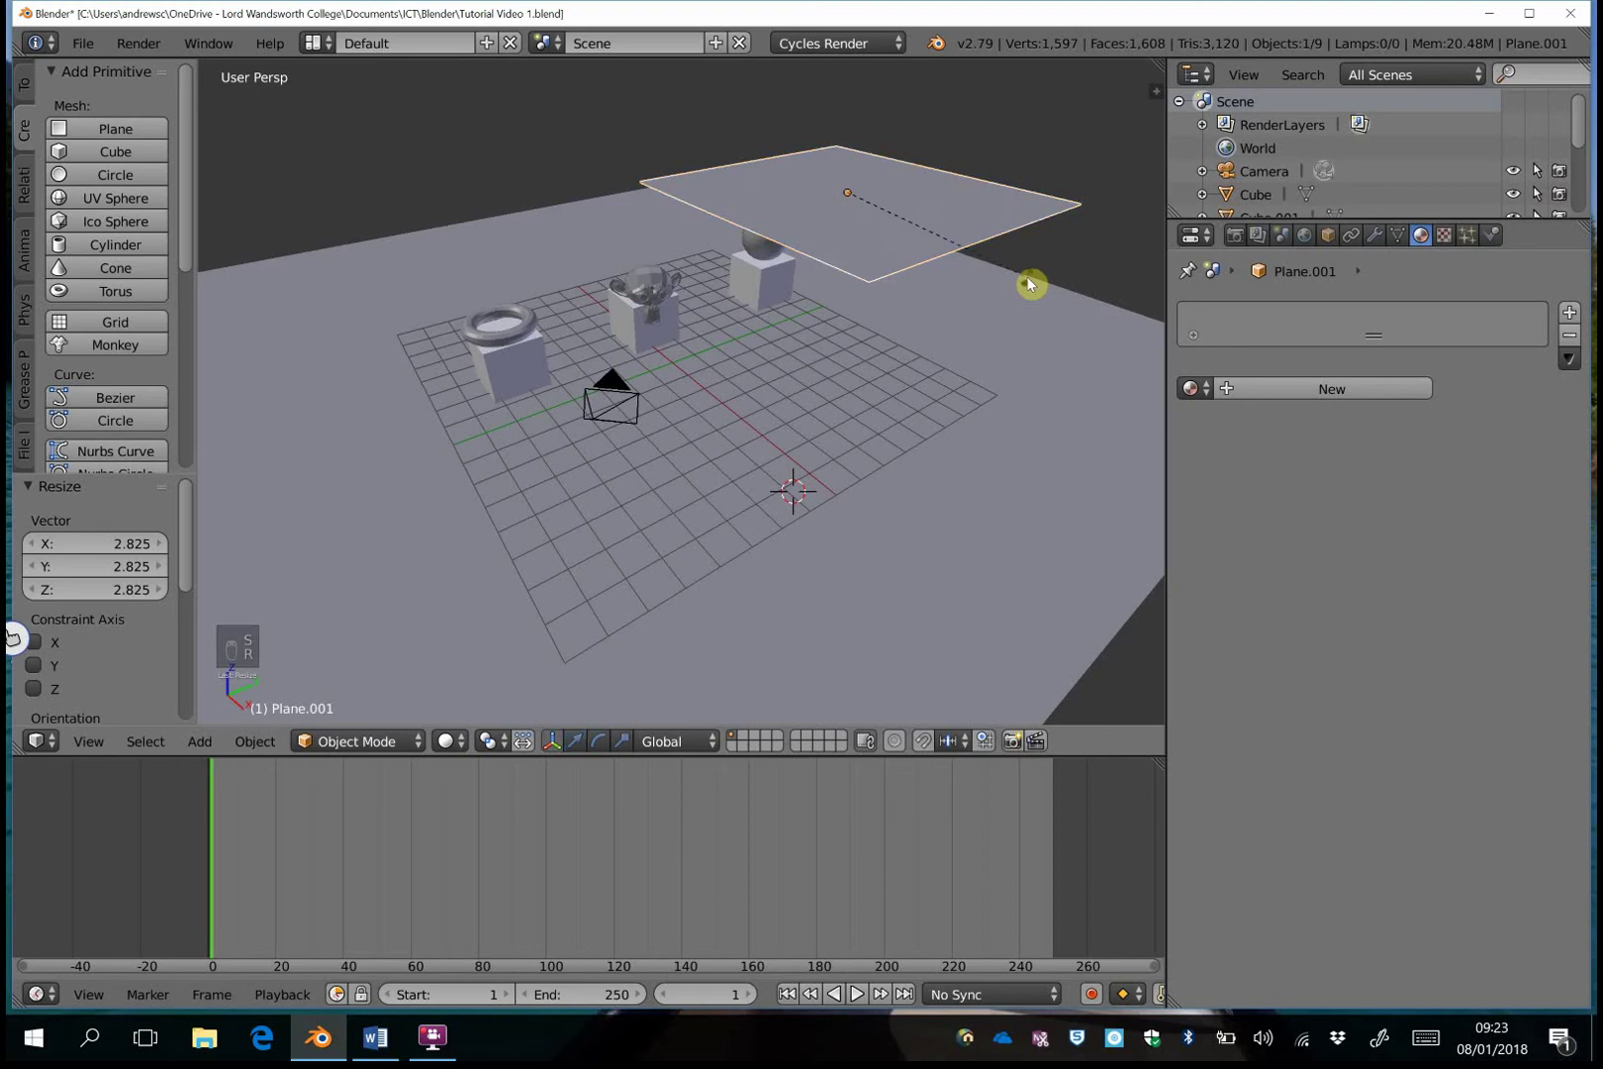
key("y")
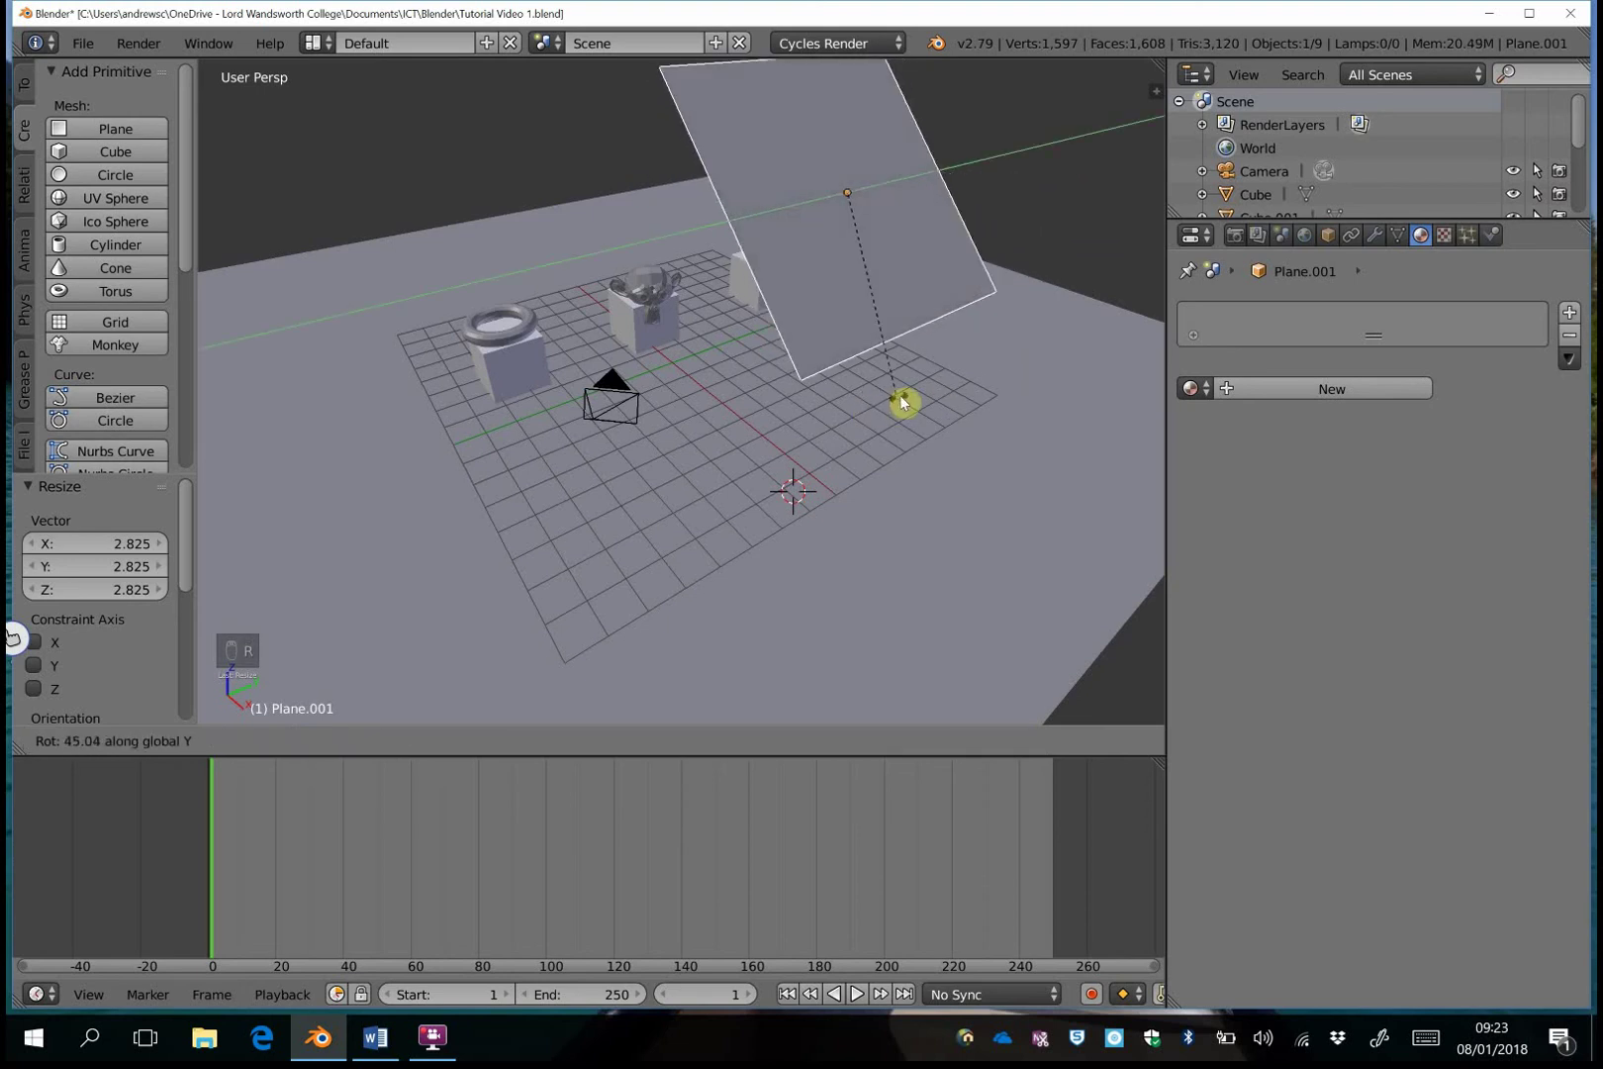
left_click(911, 401)
left_click_drag(916, 237, 977, 268)
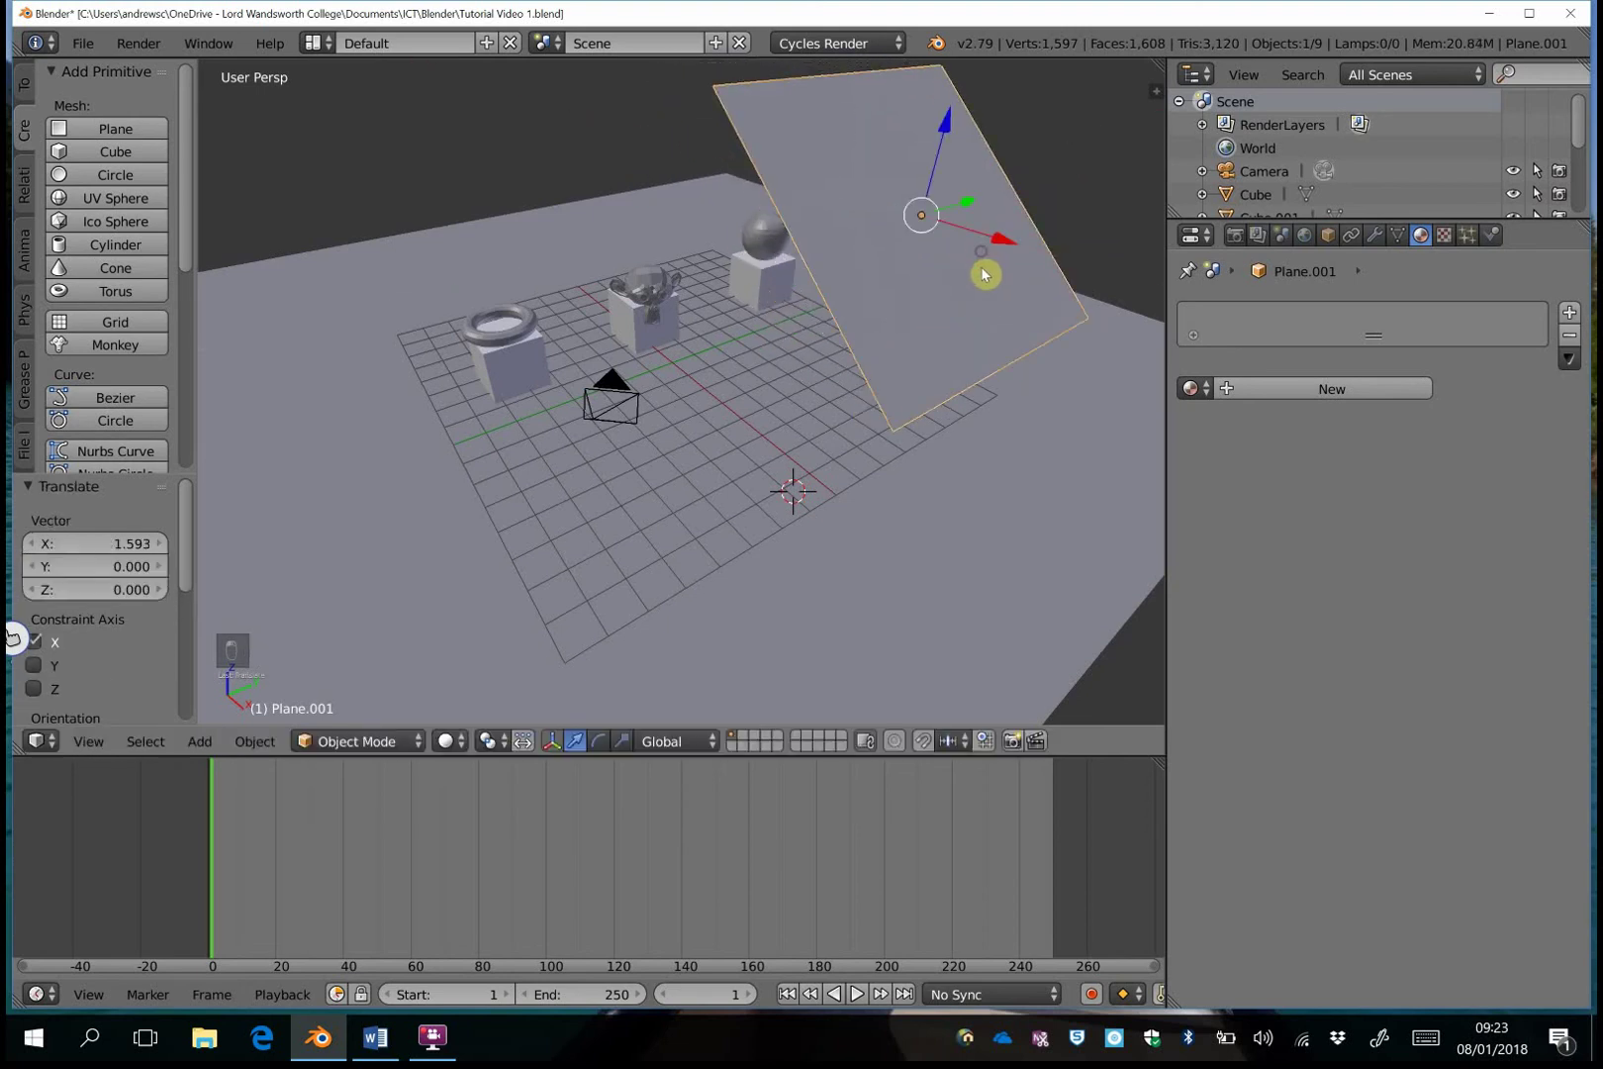
Give the tilted plane a new Emission material with a strength of 30.
key("shift+f")
key("a")
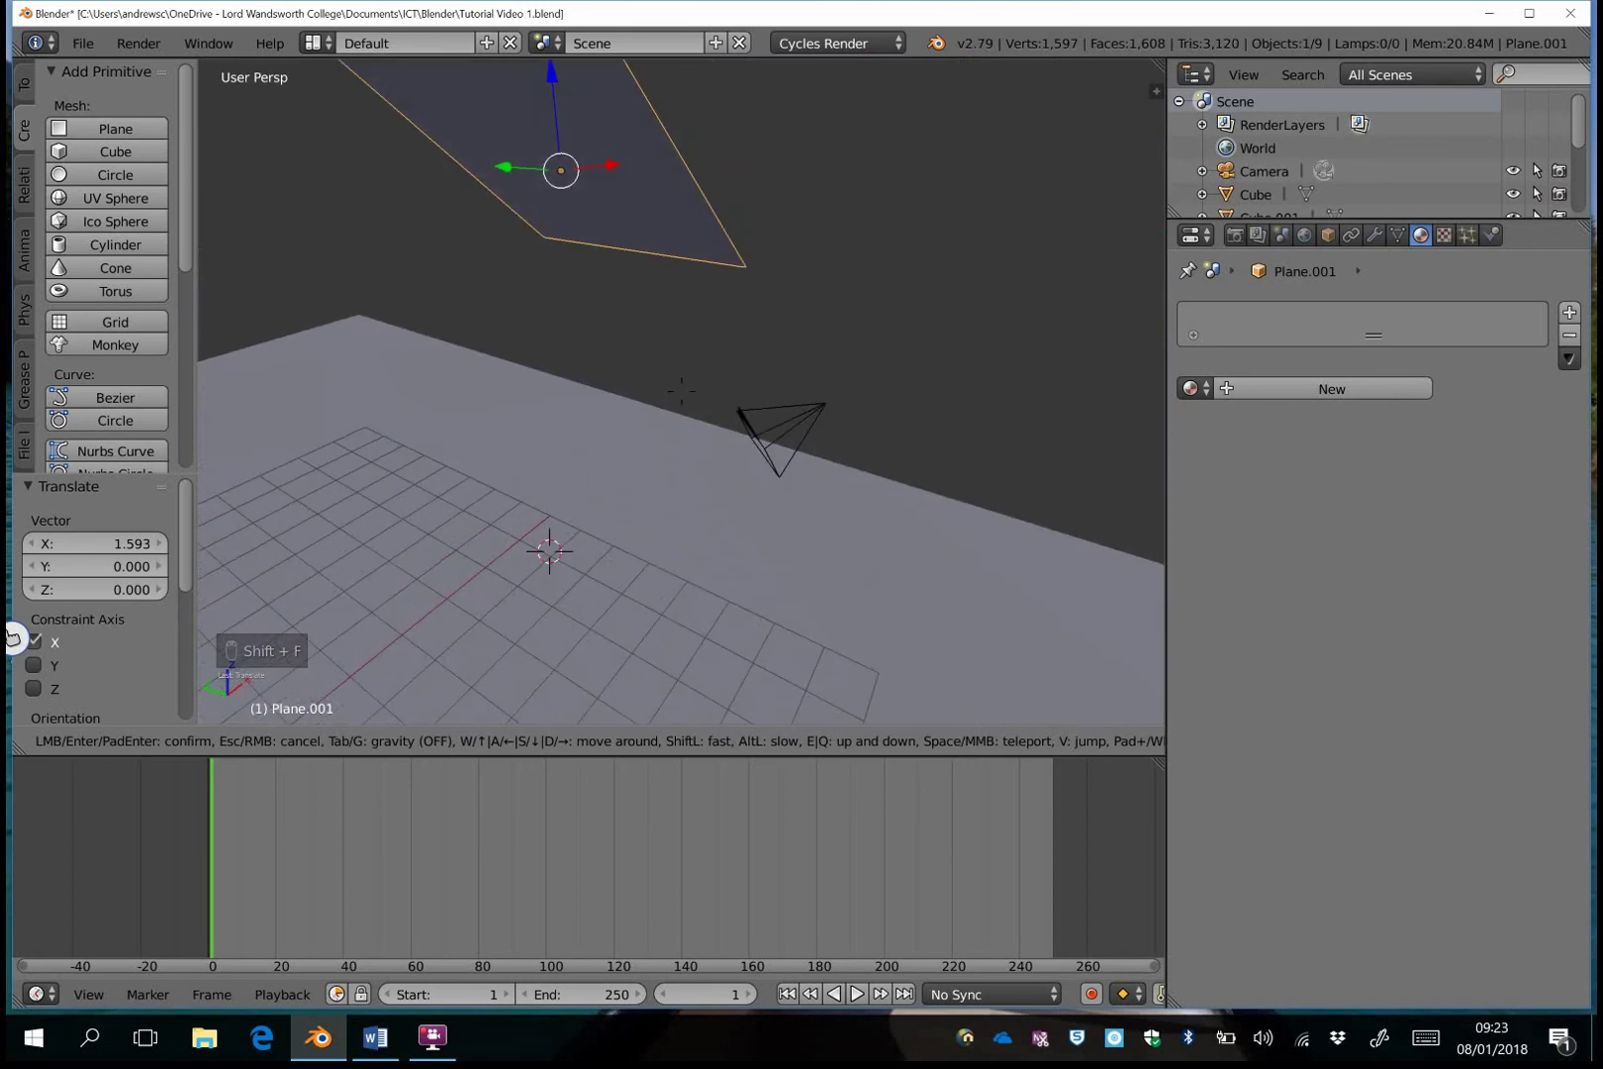
key("w")
key("d")
key("s")
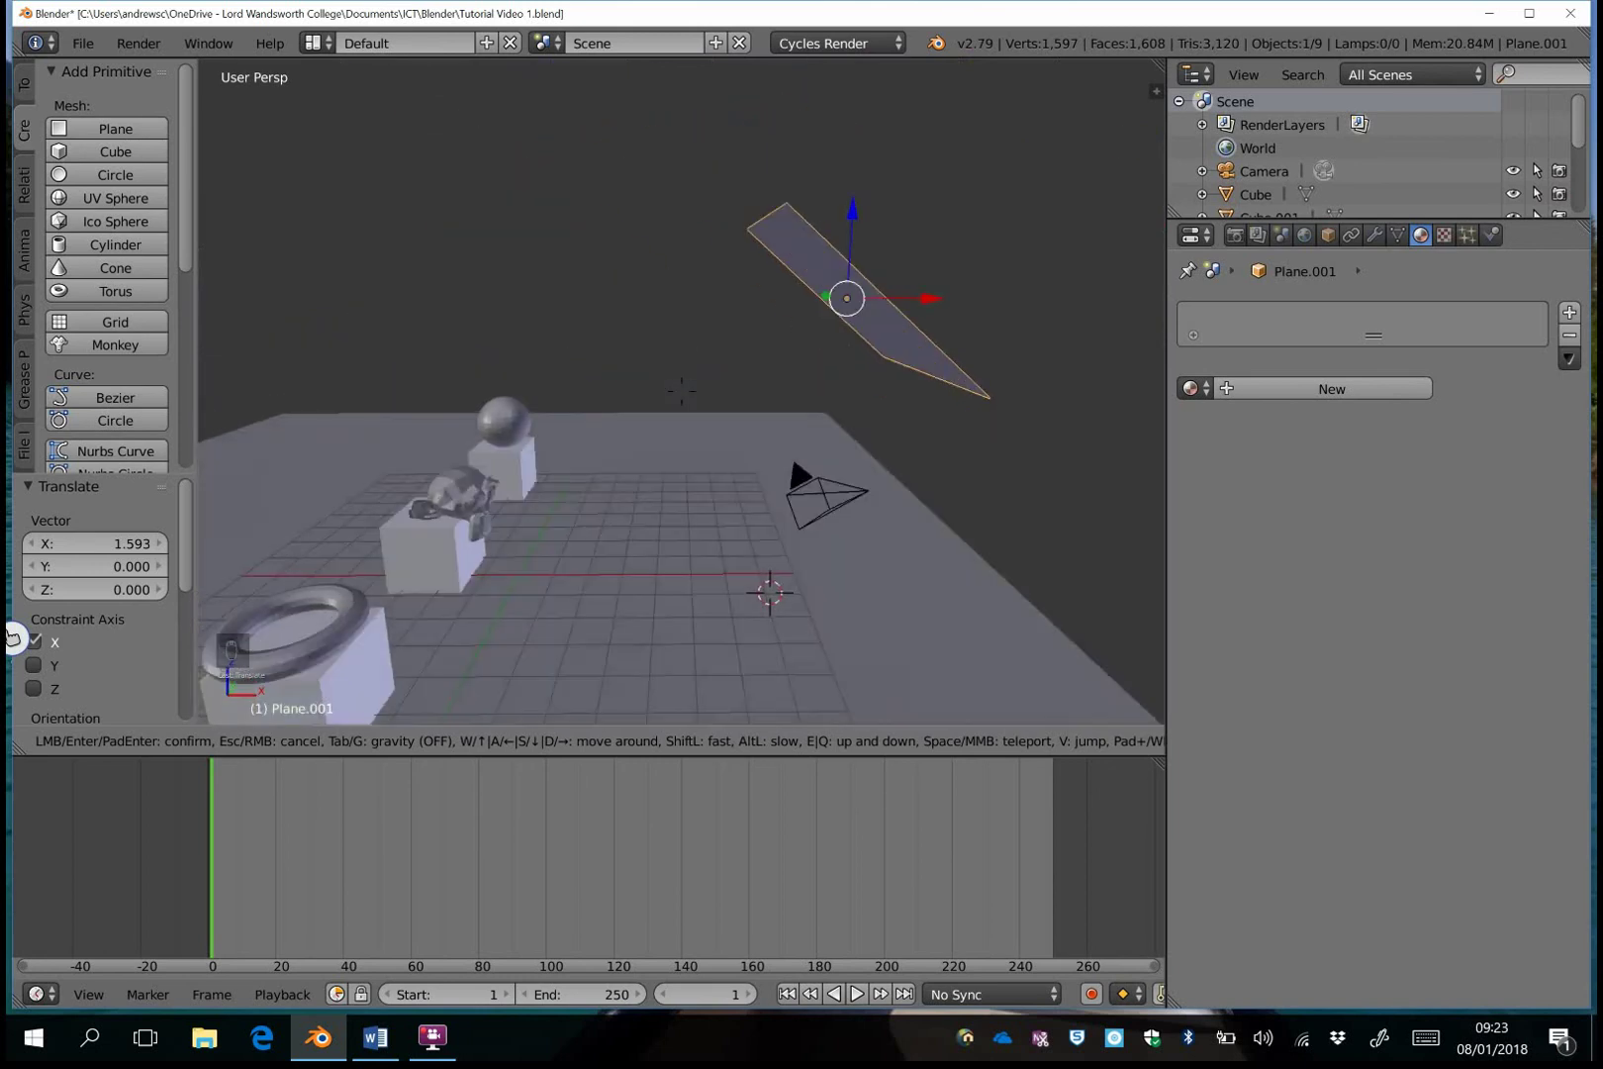
left_click(688, 394)
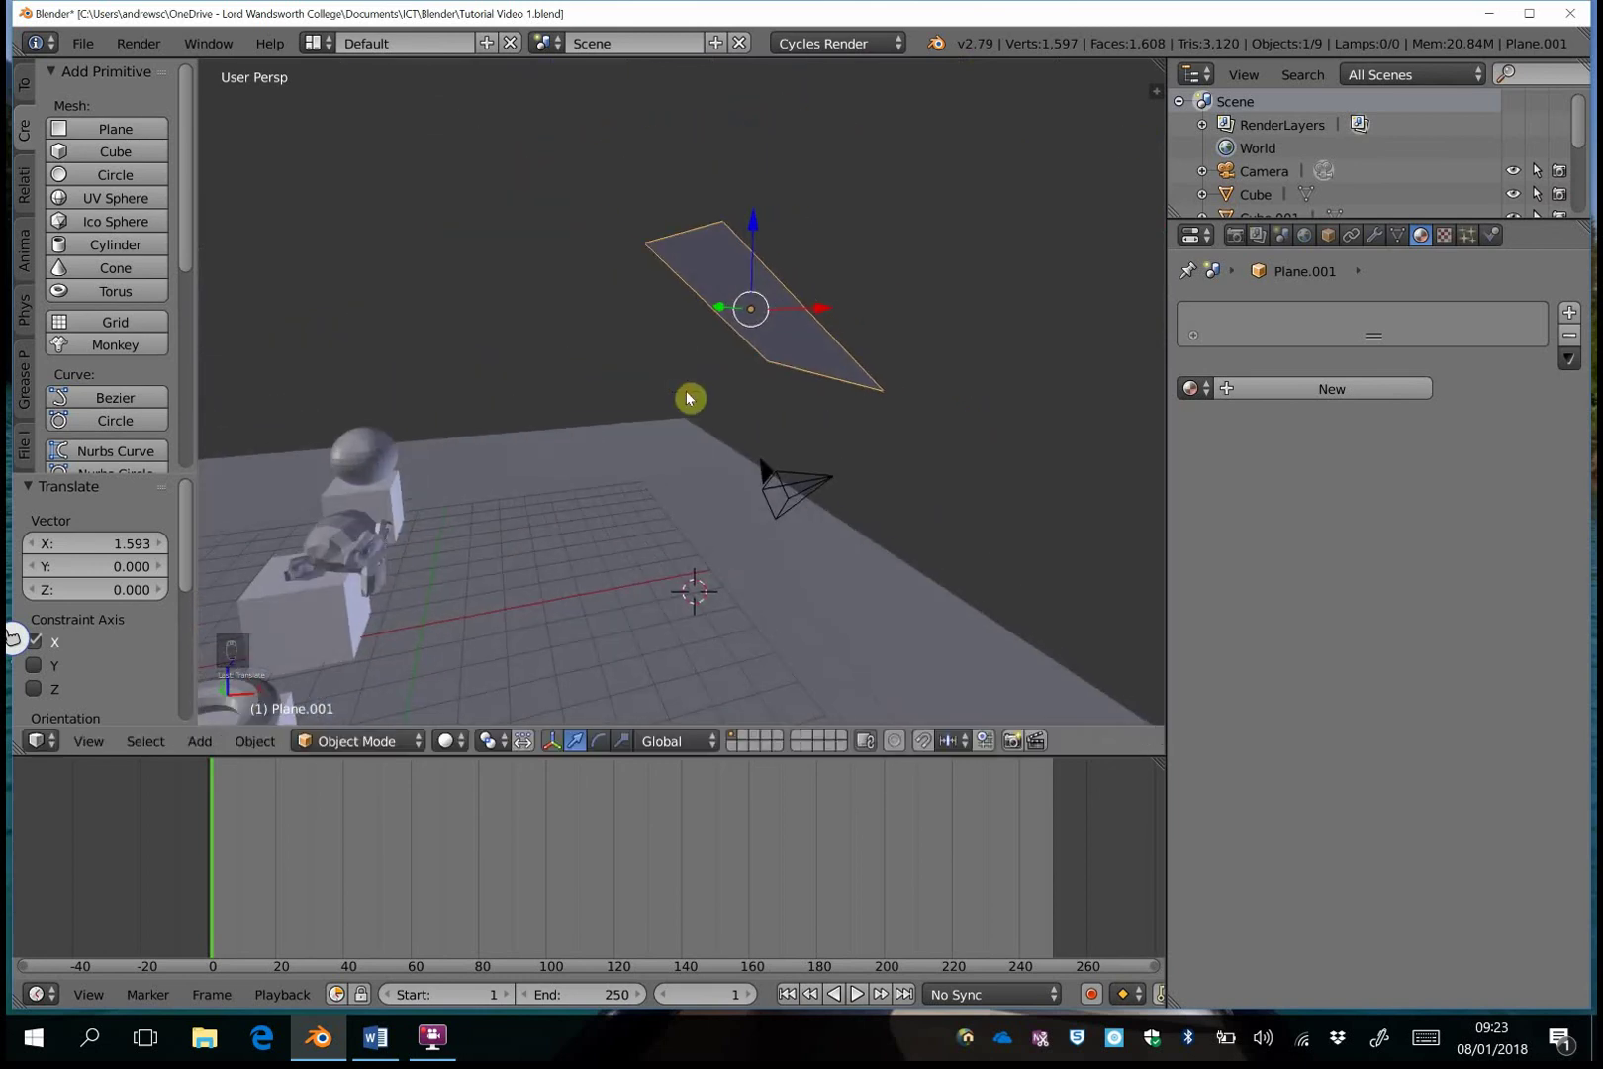
left_click(1386, 391)
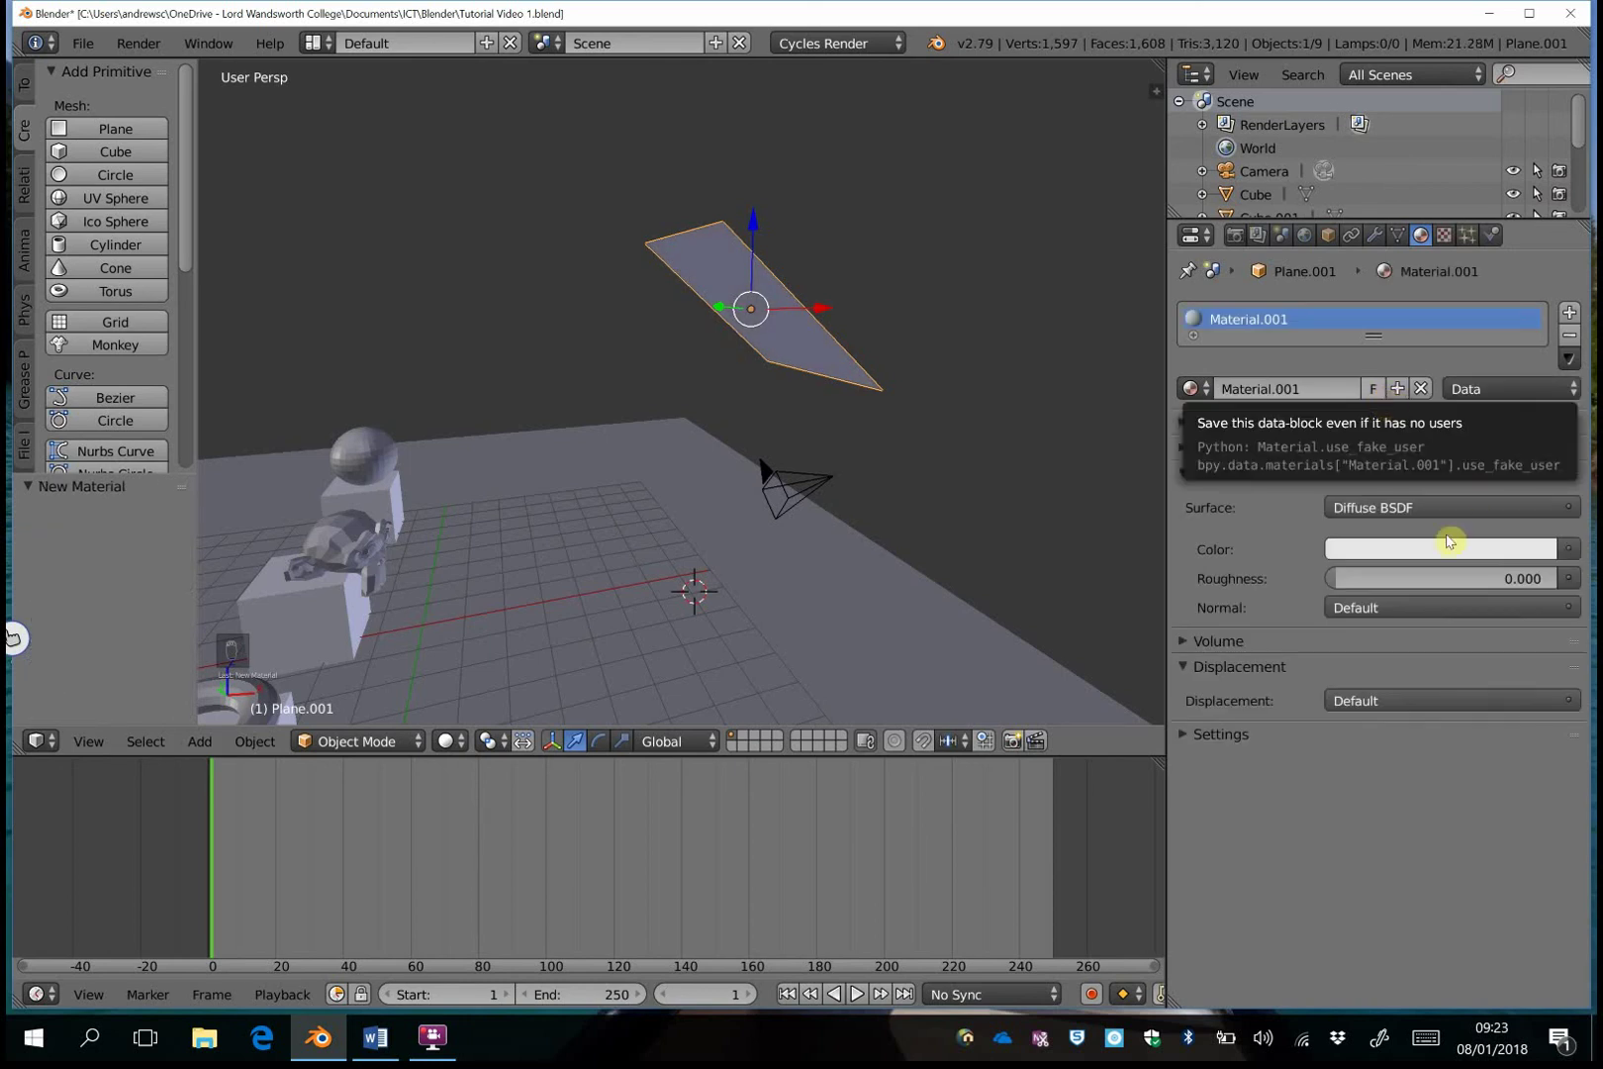
left_click(1433, 509)
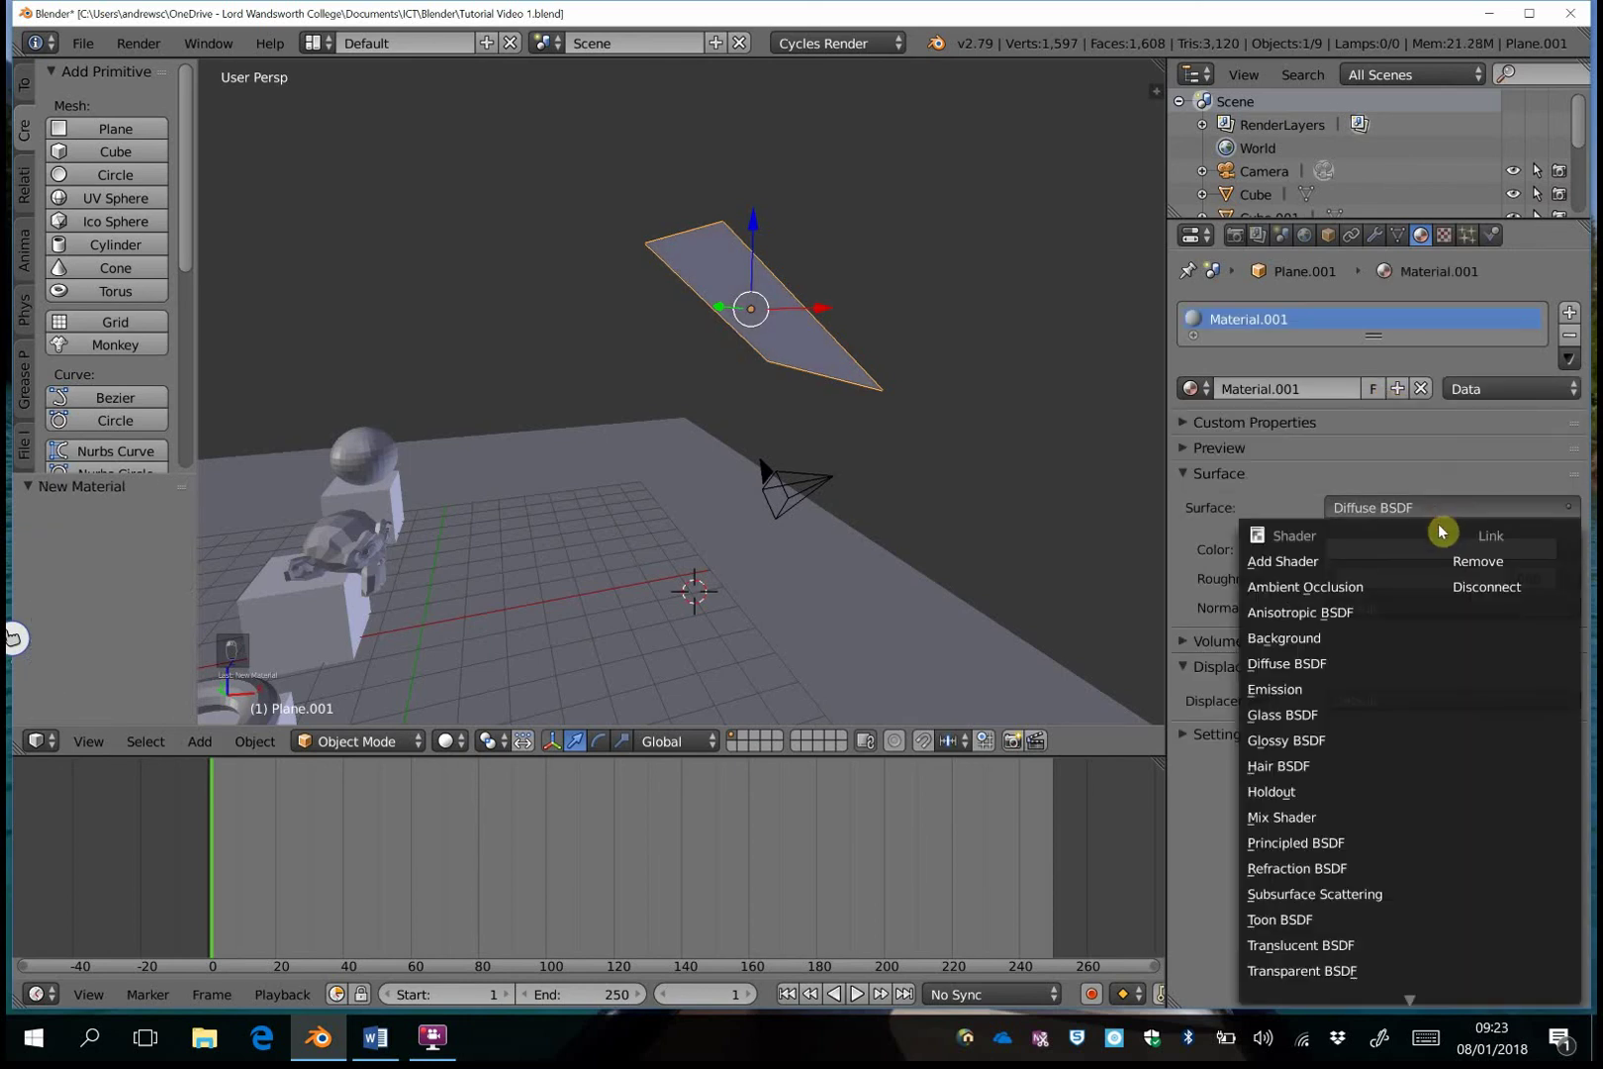
left_click(1301, 686)
left_click(1514, 575)
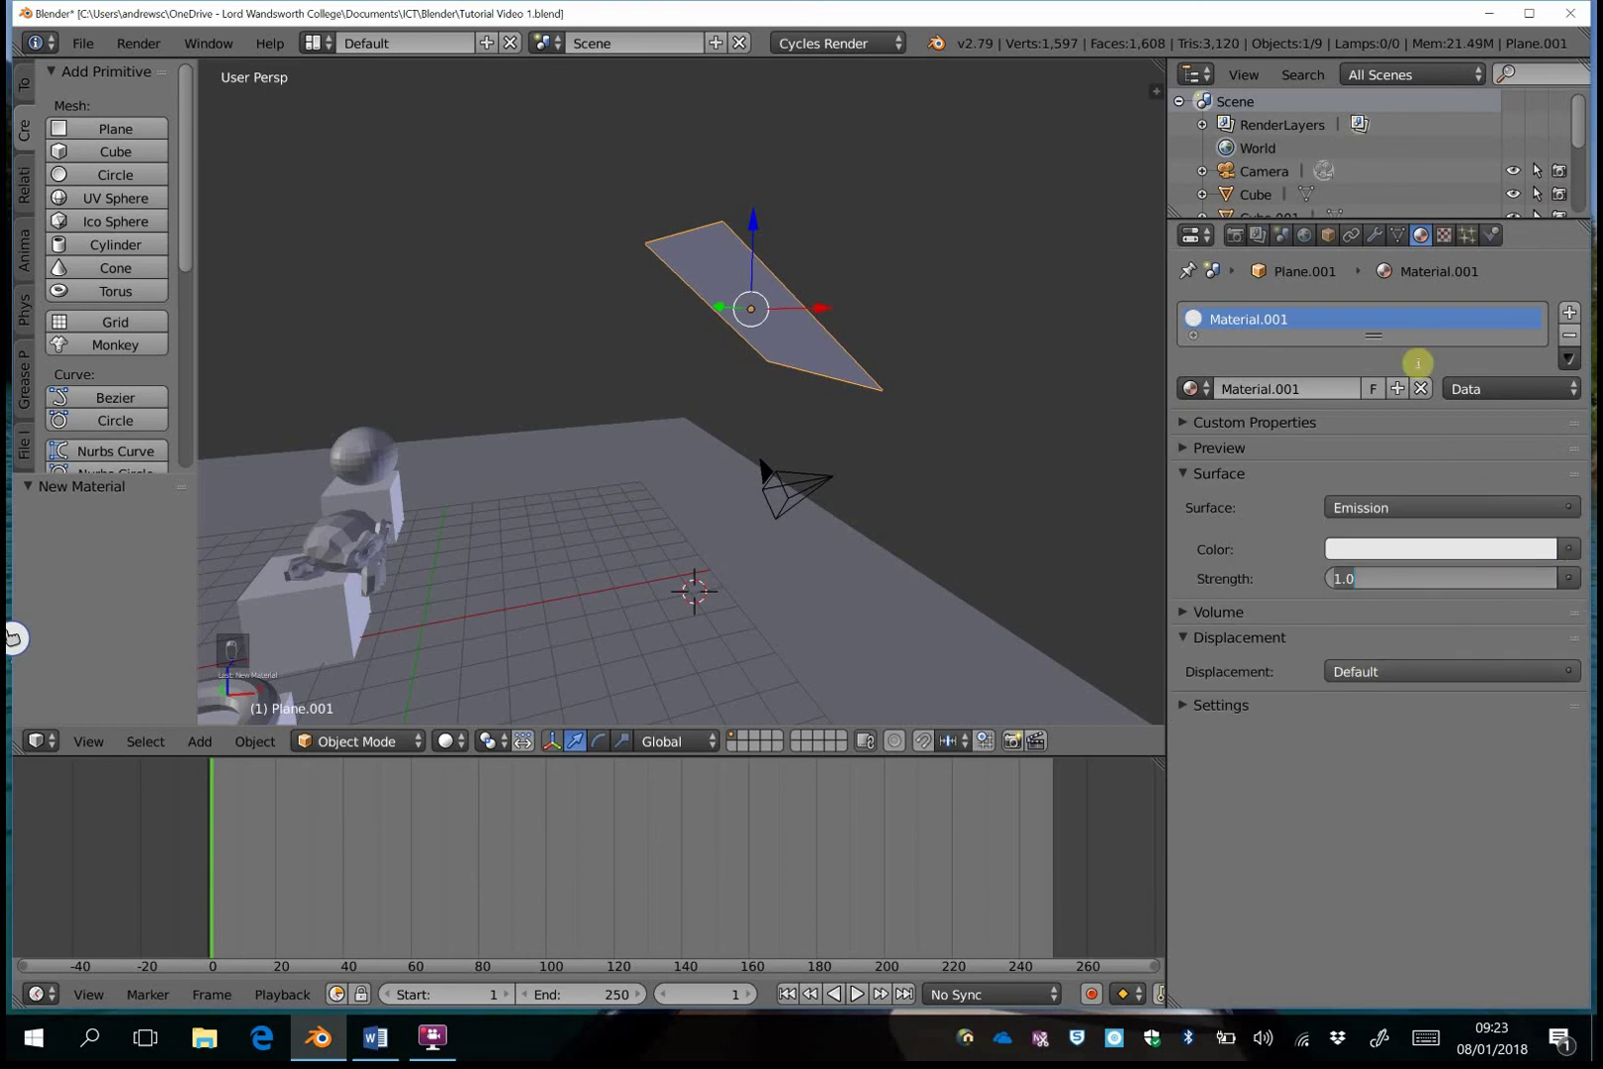
type("30")
key("Return")
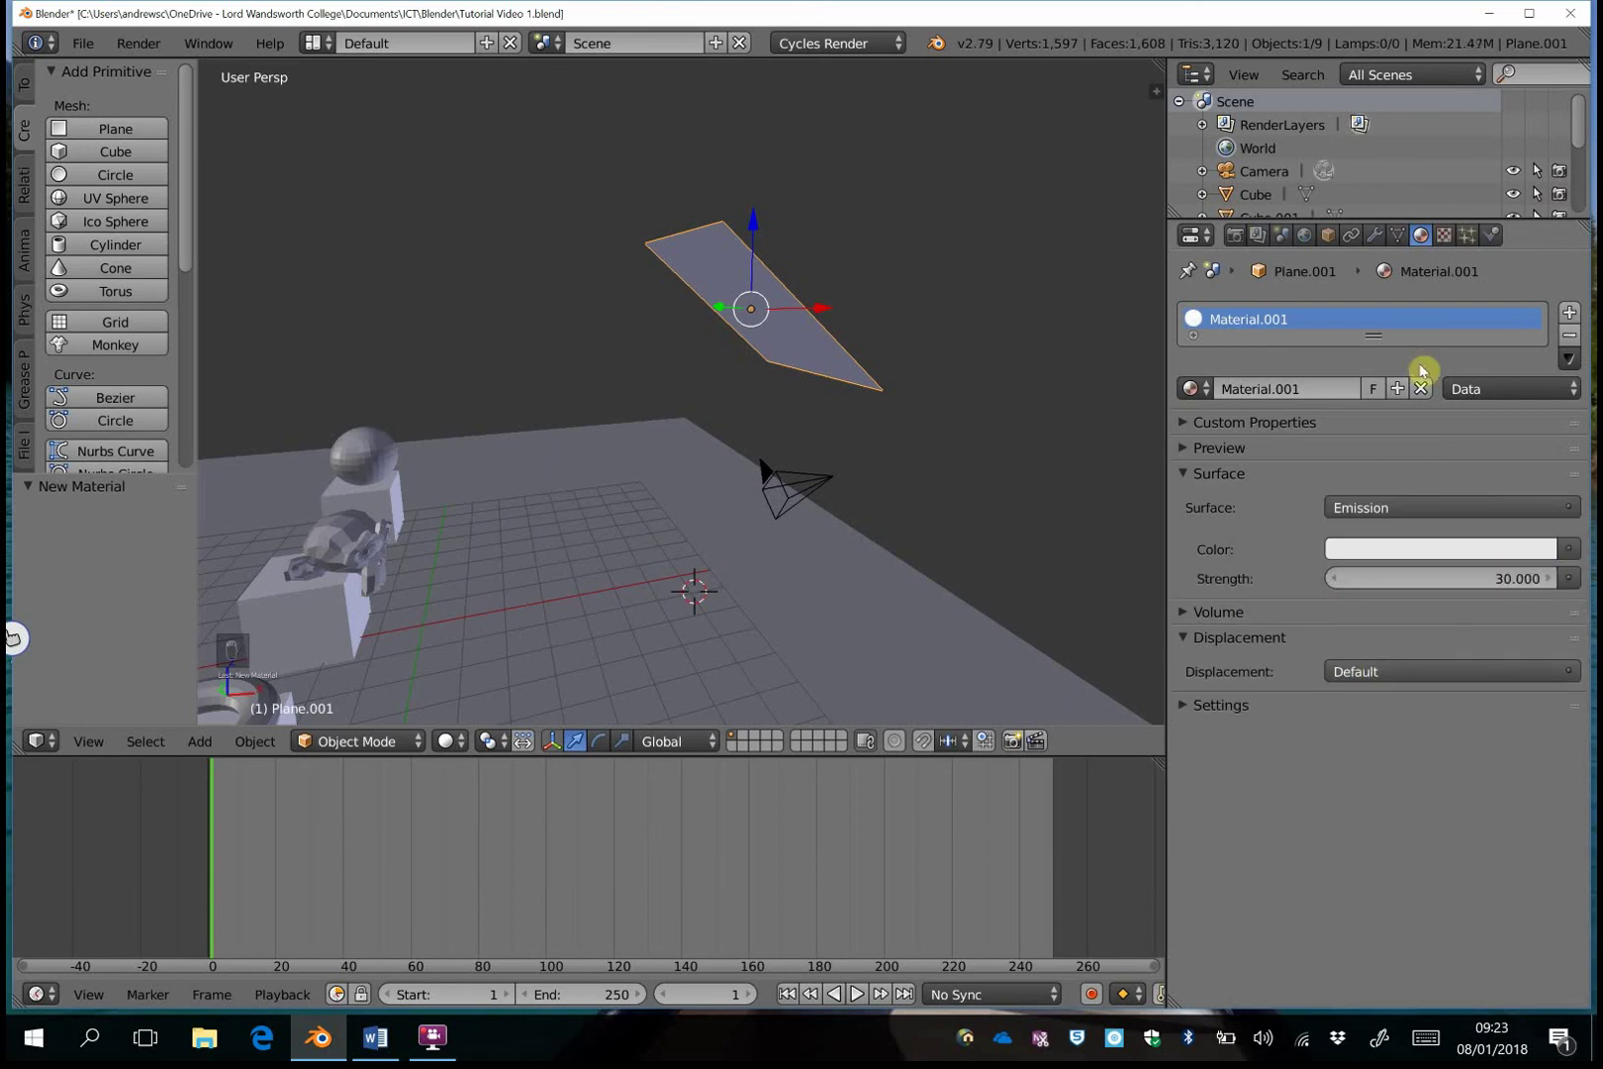
Preview all three pedestals under the emissive plane's light using Rendered viewport shading.
key("shift+f")
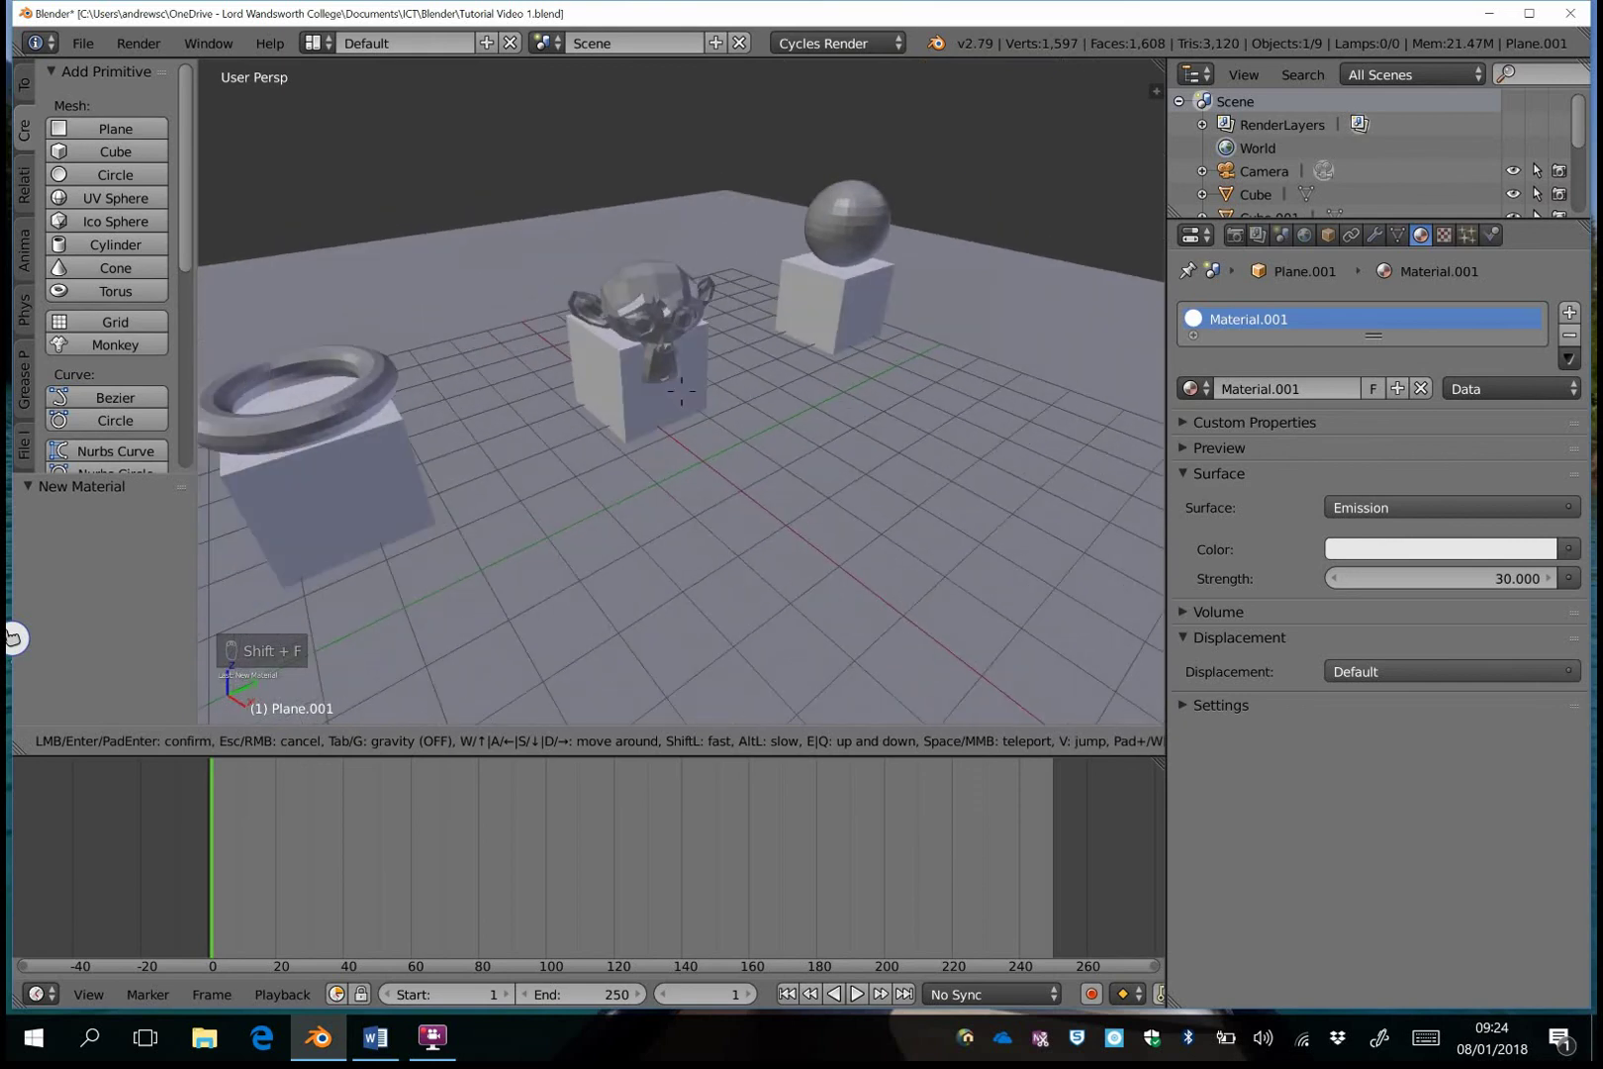
left_click(637, 469)
left_click(445, 740)
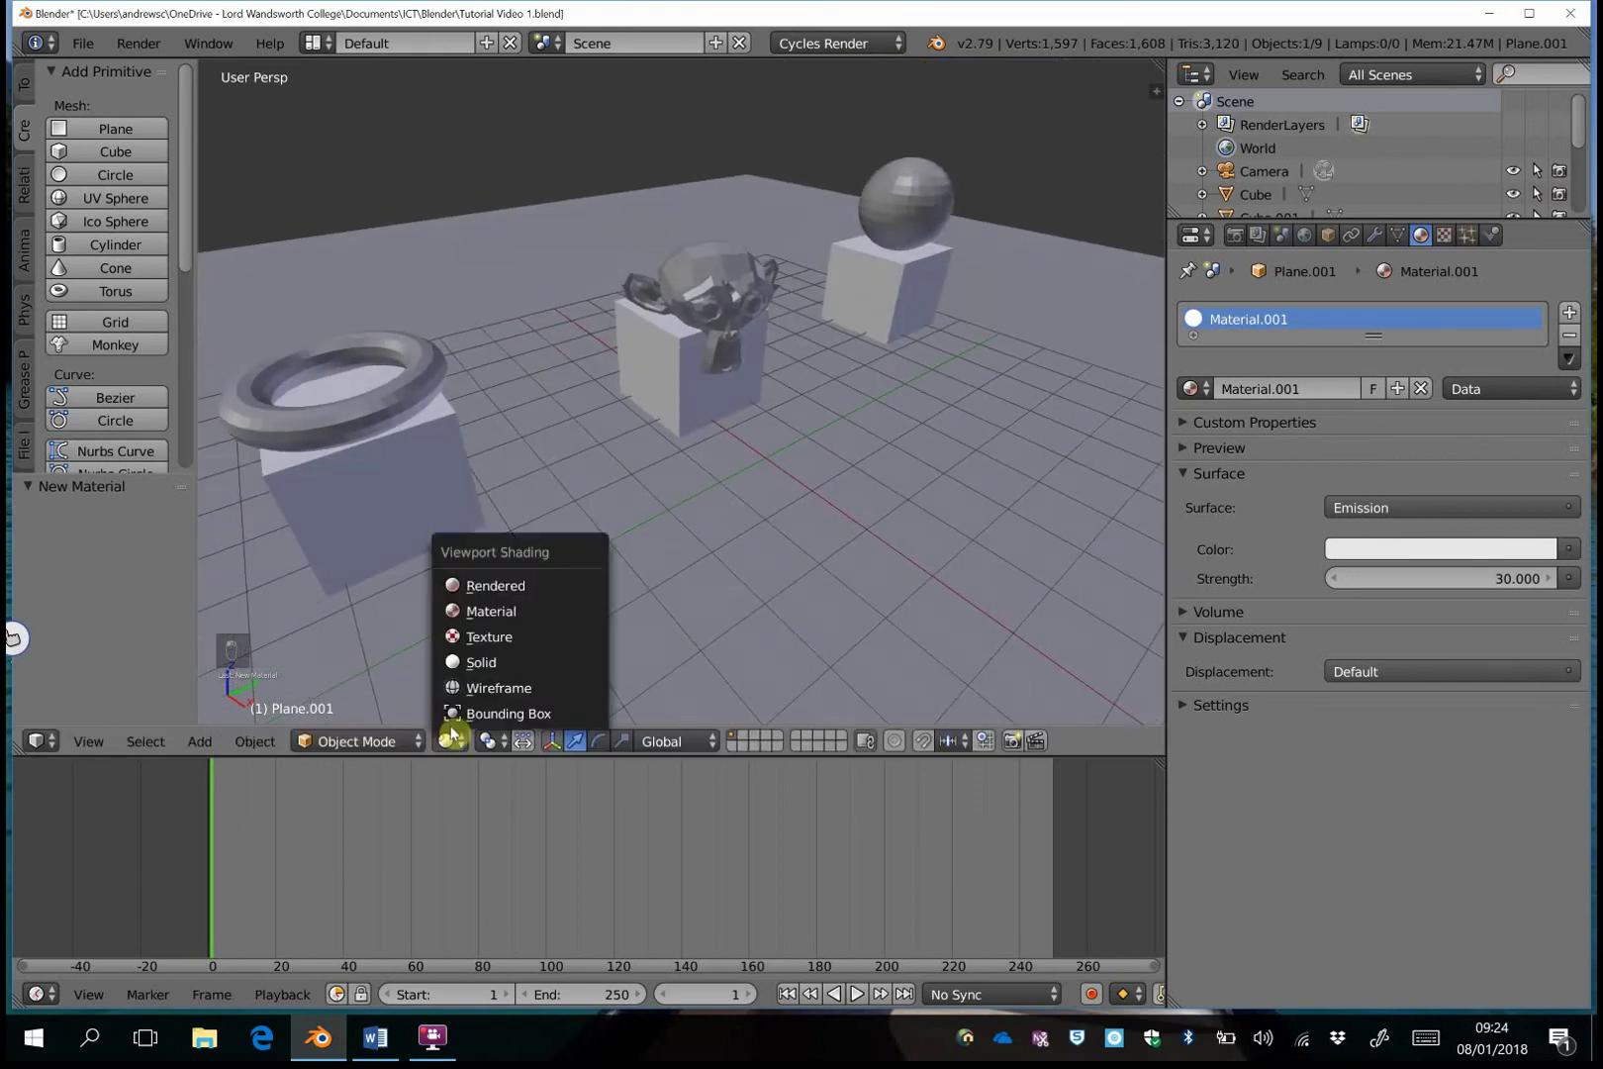
left_click(510, 588)
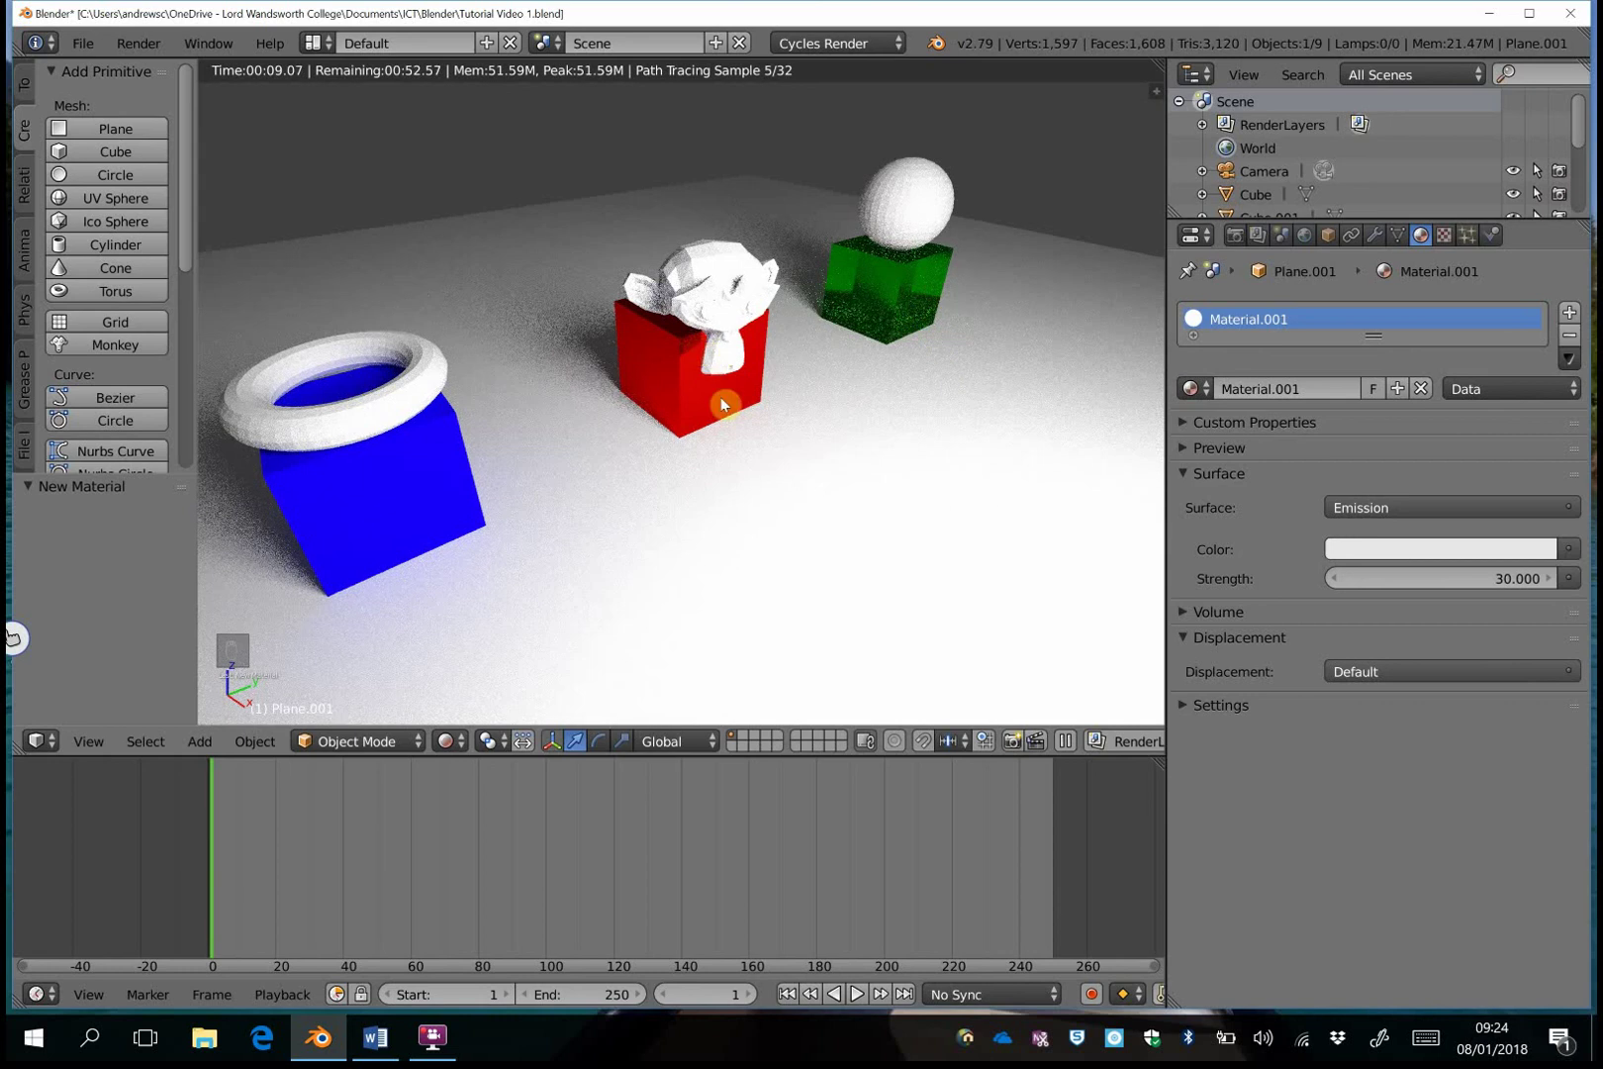
Return to Solid shading, fly in close to the monkey's pedestal and examine its glossy surface in Rendered shading.
left_click(450, 740)
left_click(514, 662)
key("shift+f")
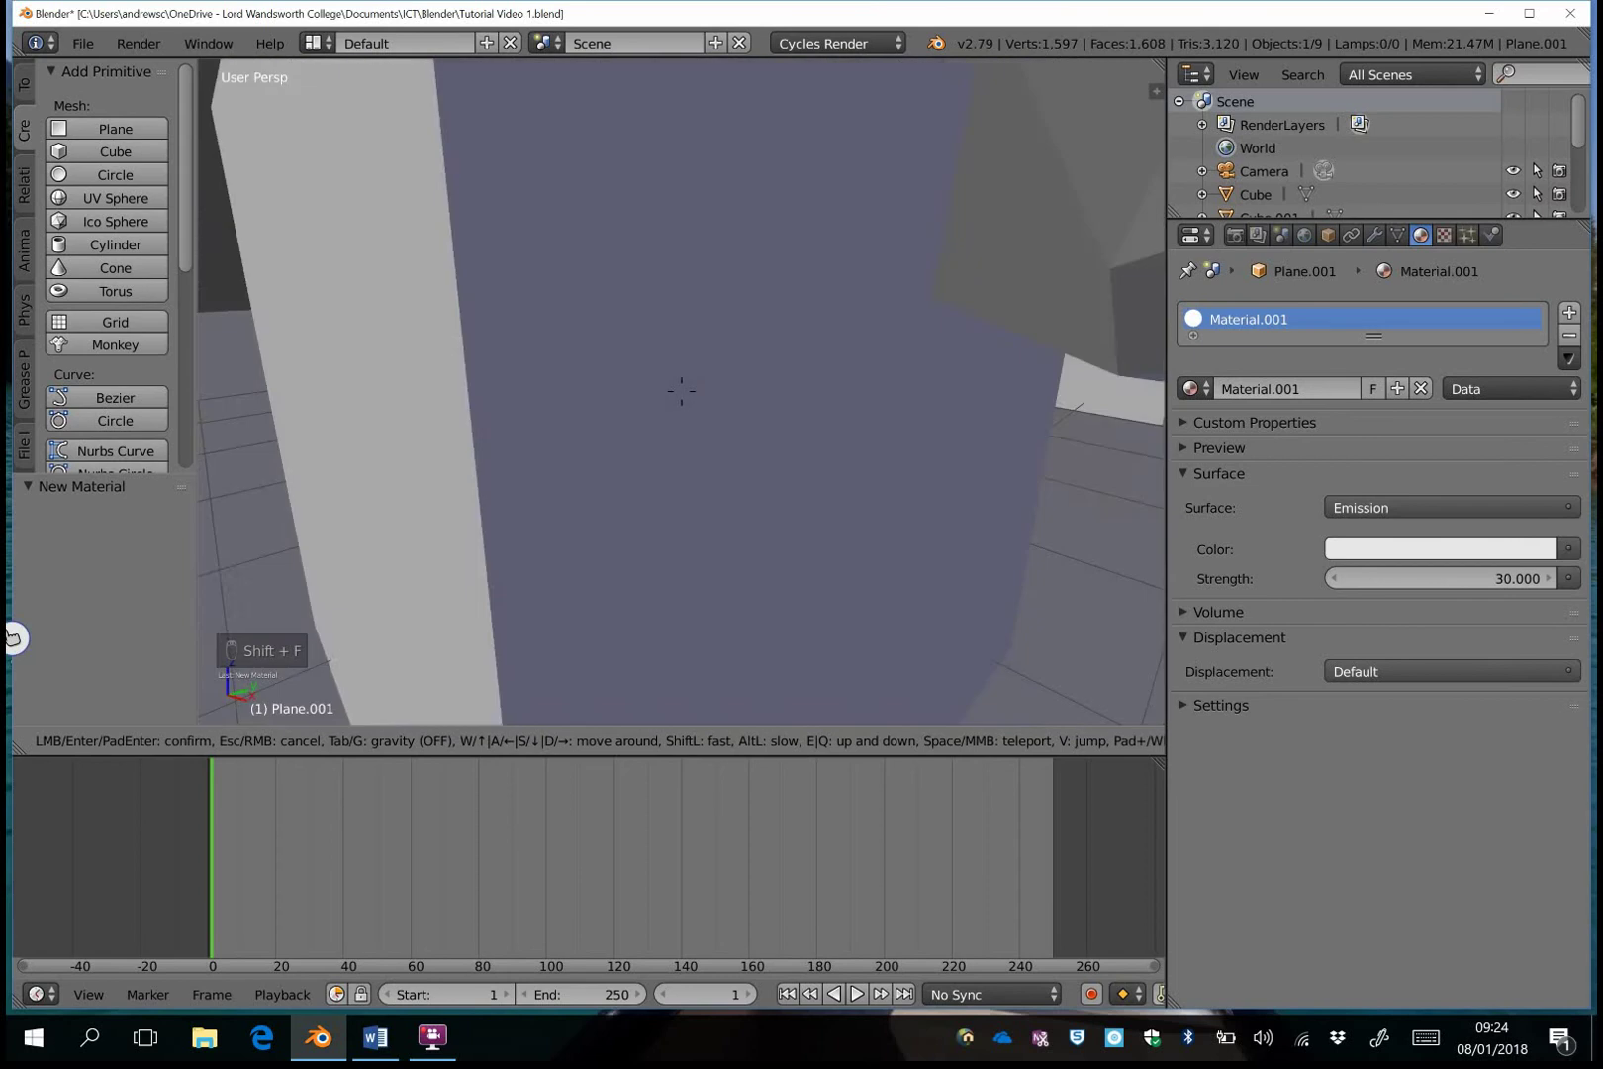
left_click(692, 576)
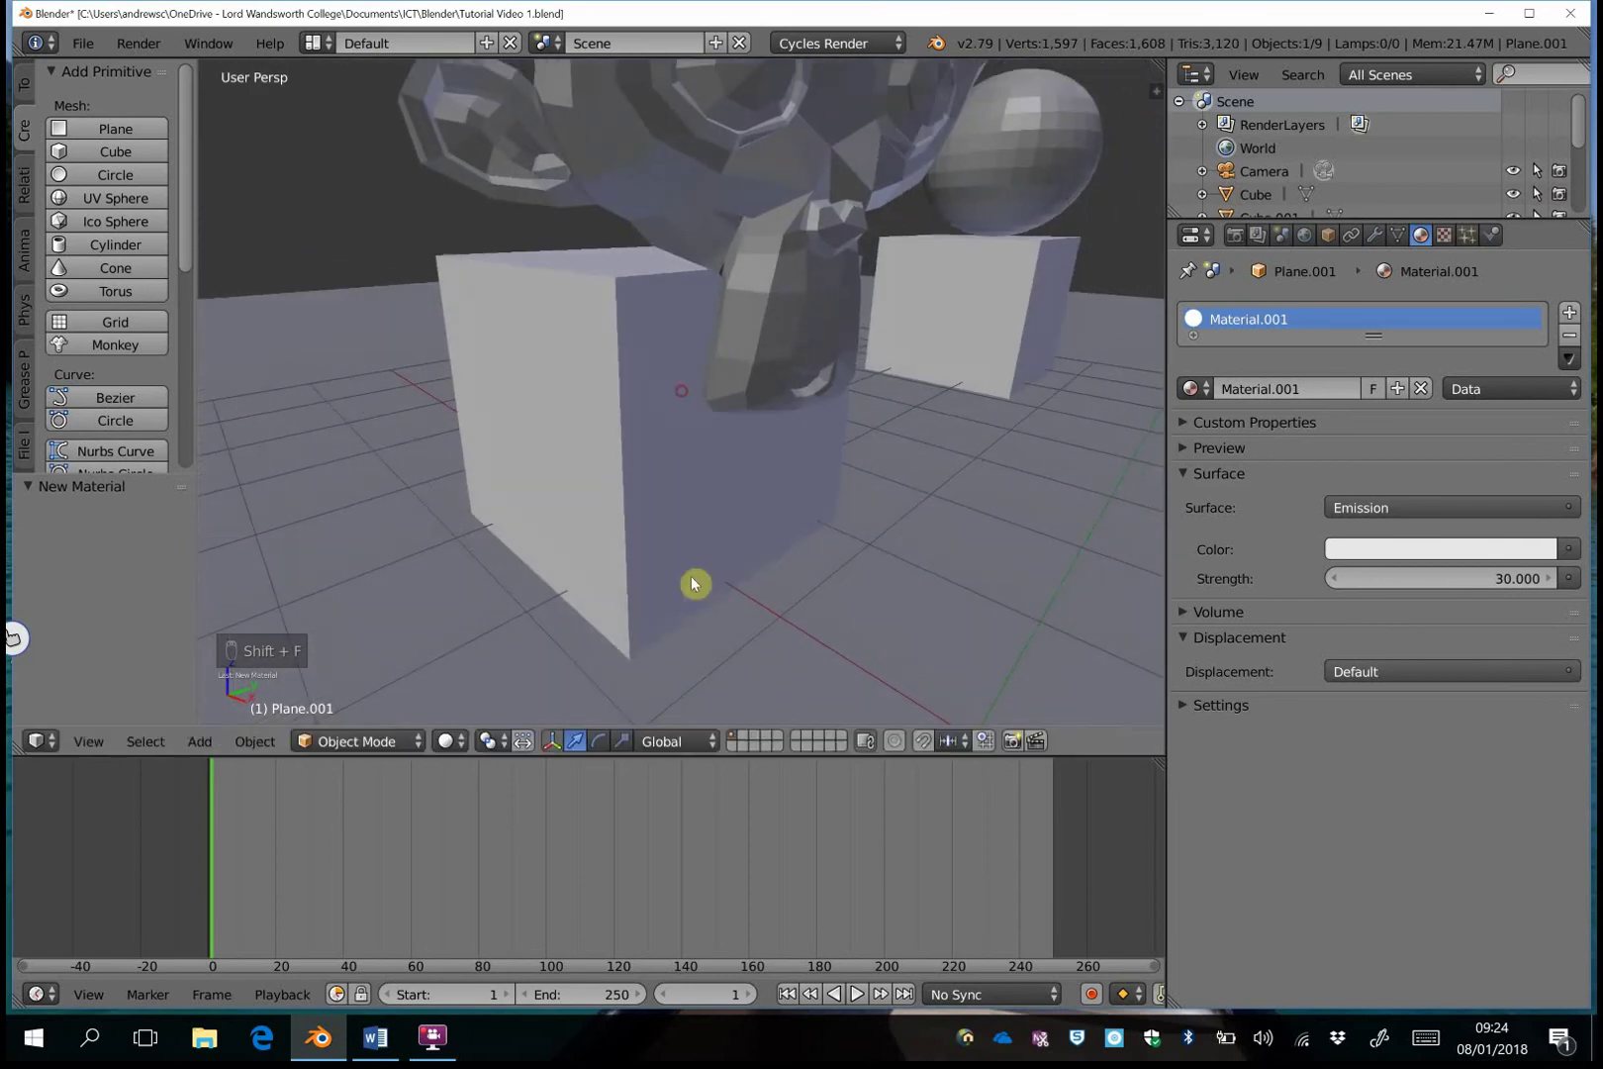
left_click(447, 742)
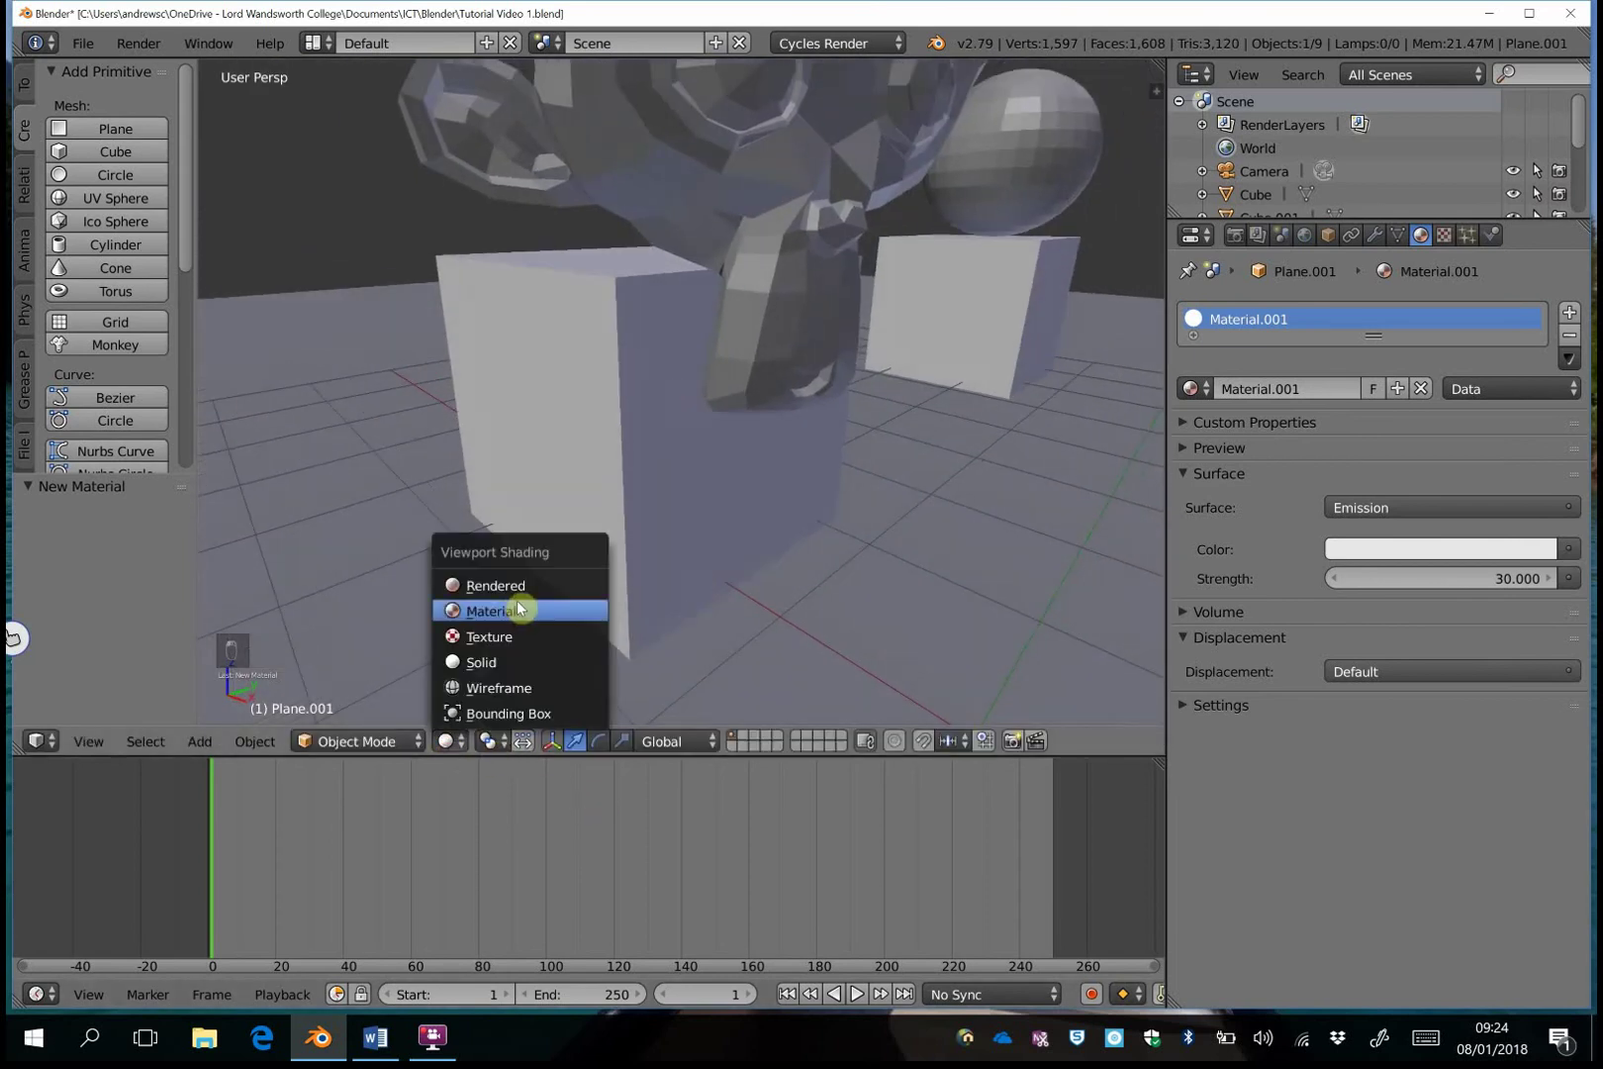
left_click(529, 584)
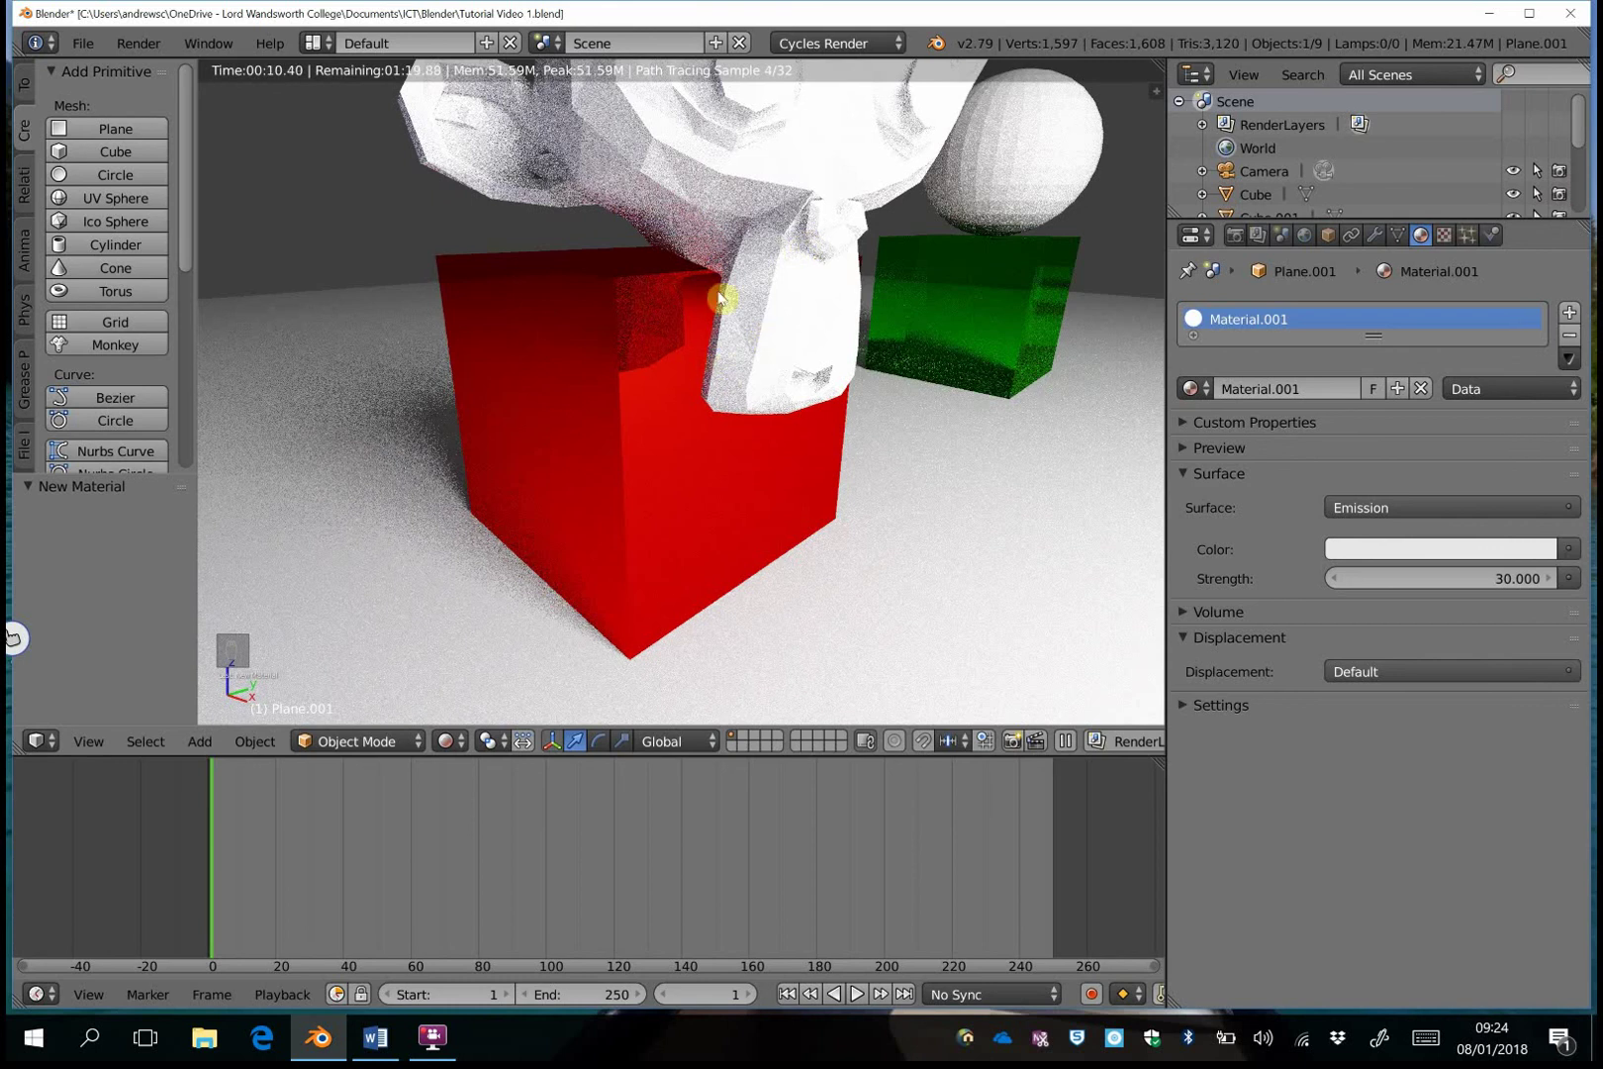
Examine the torus pedestal's colour bleed onto the floor in Rendered shading, and compare it with the monkey's pedestal close up.
left_click(461, 740)
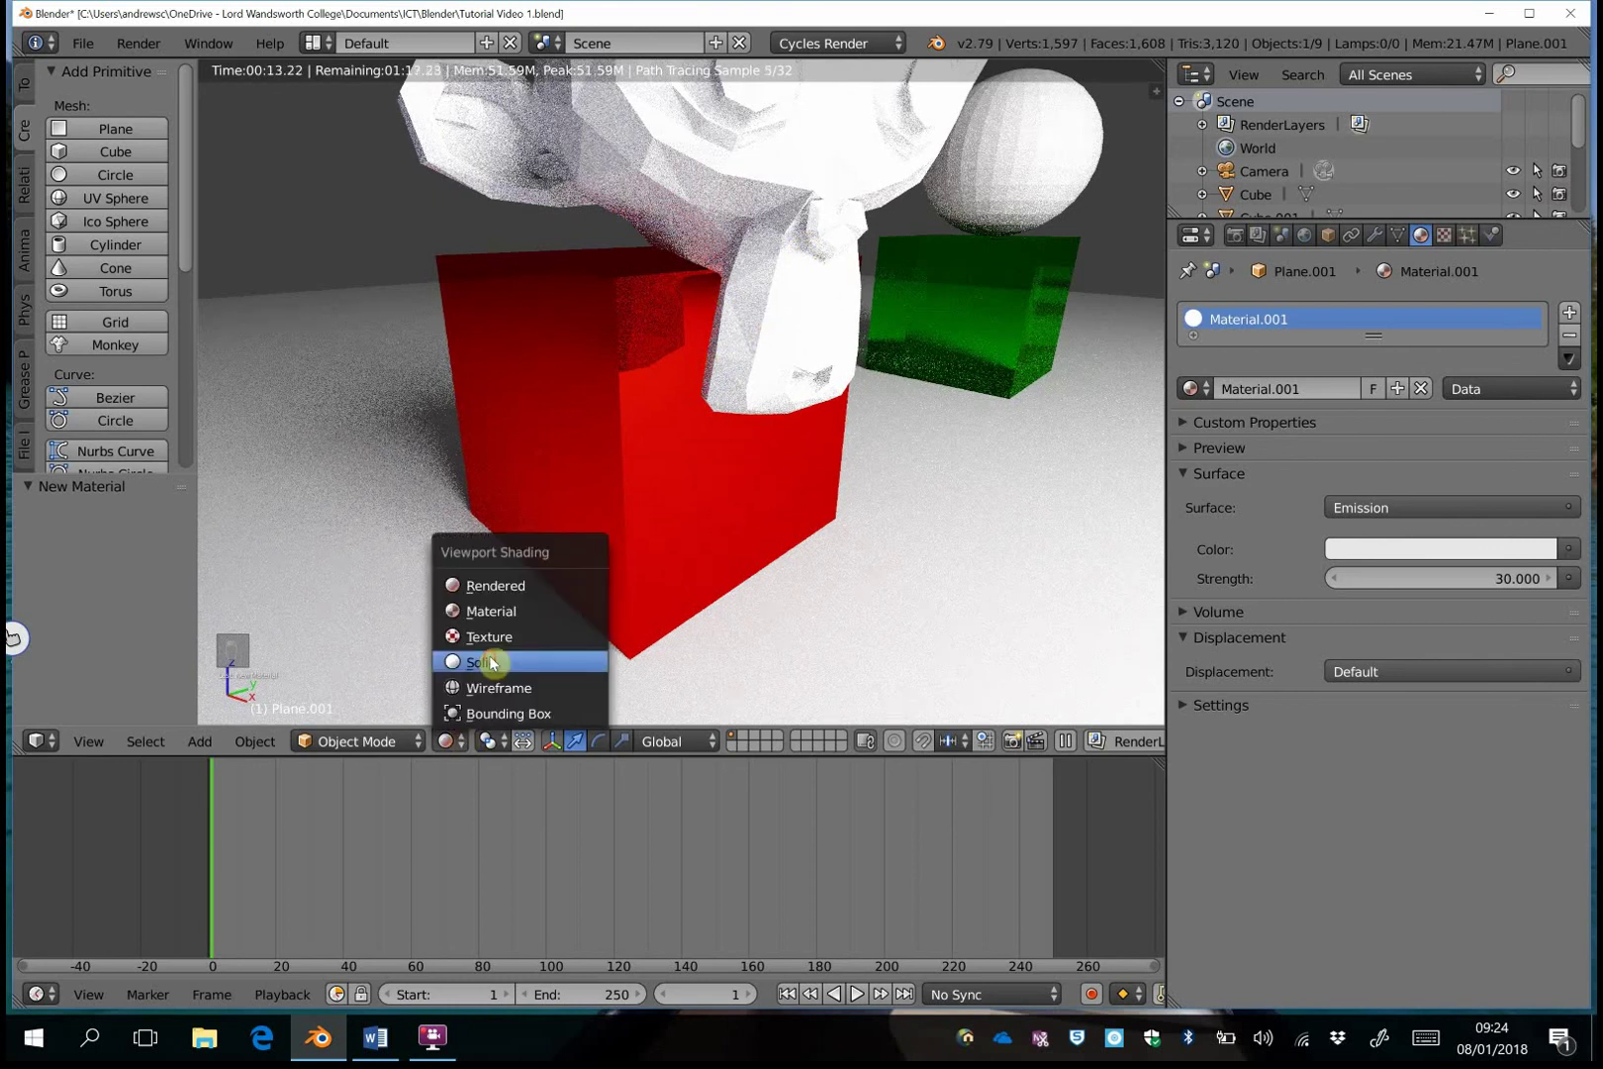
left_click(465, 666)
key("shift+f")
key("Escape")
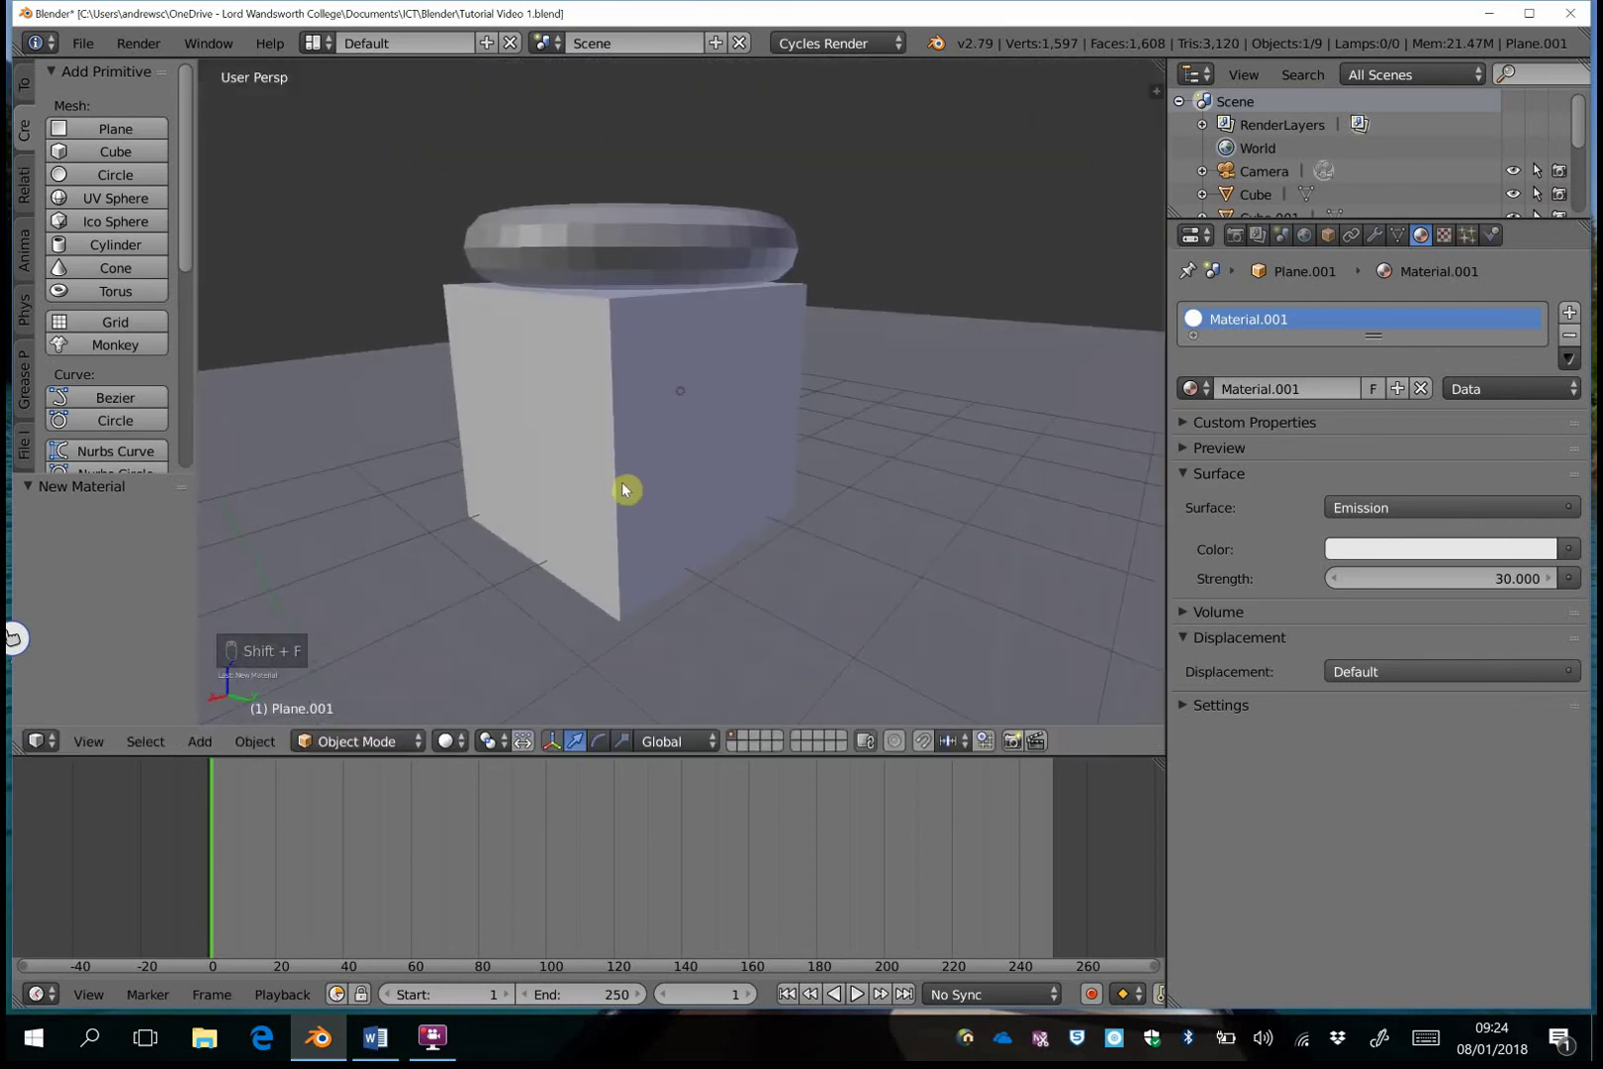
left_click(451, 741)
left_click(497, 586)
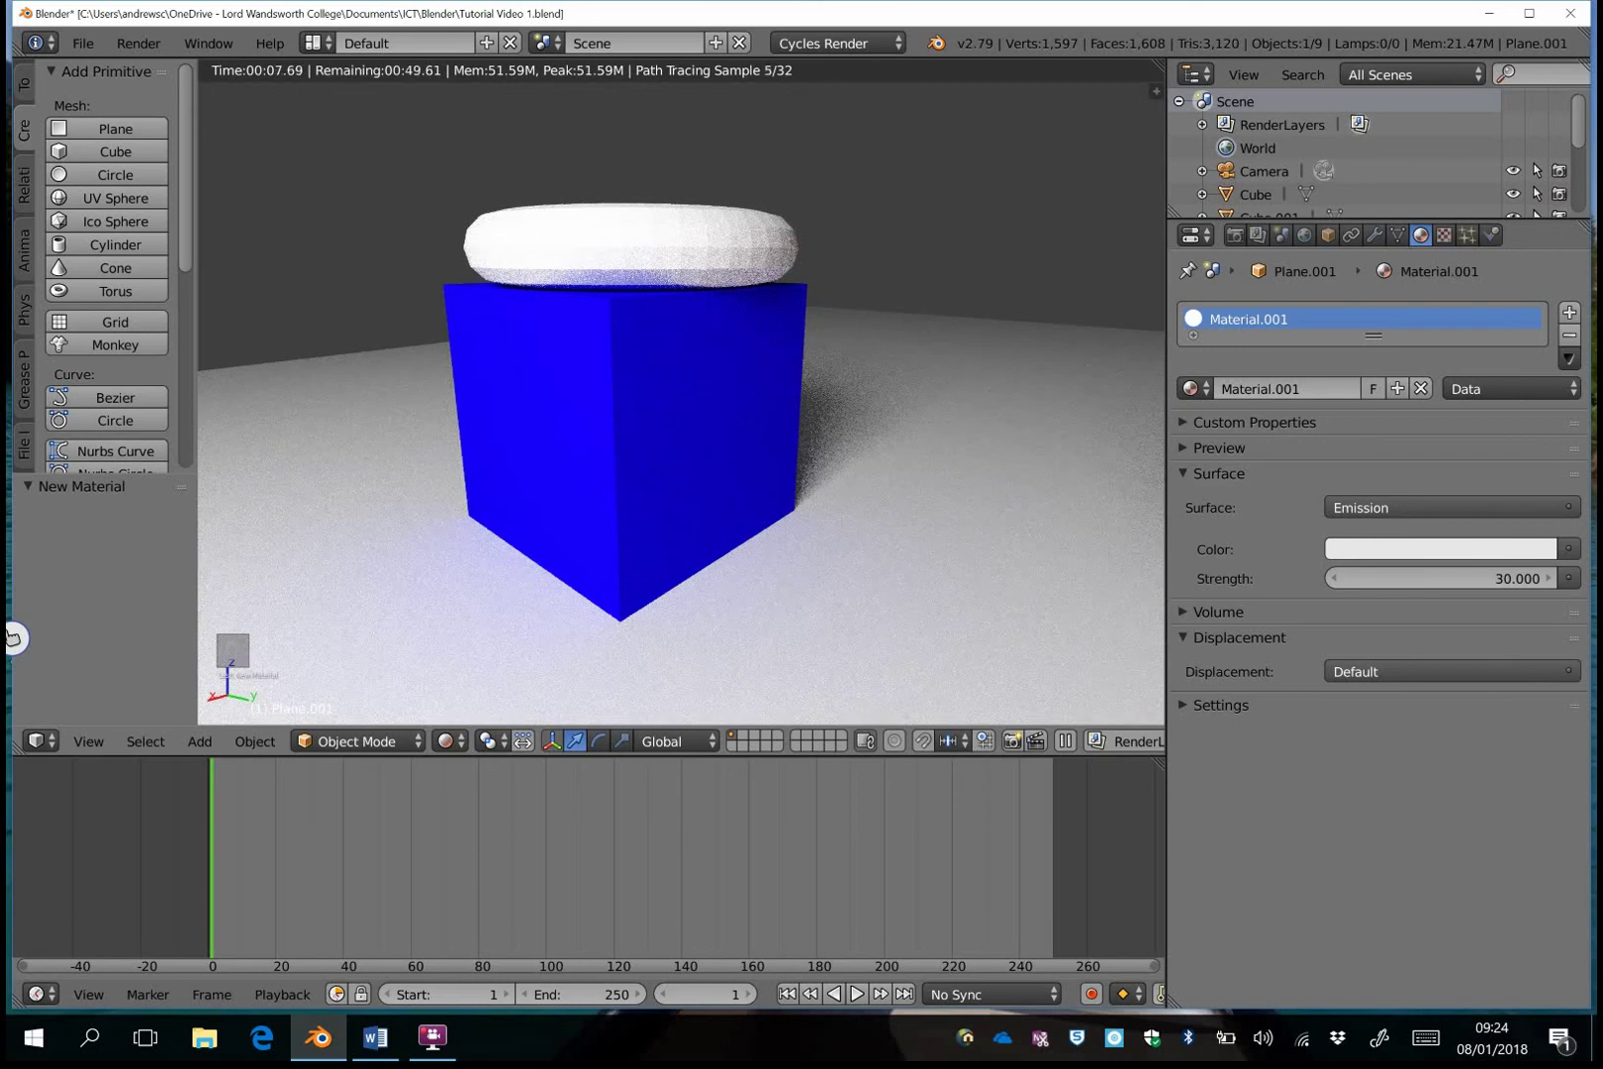
key("shift+f")
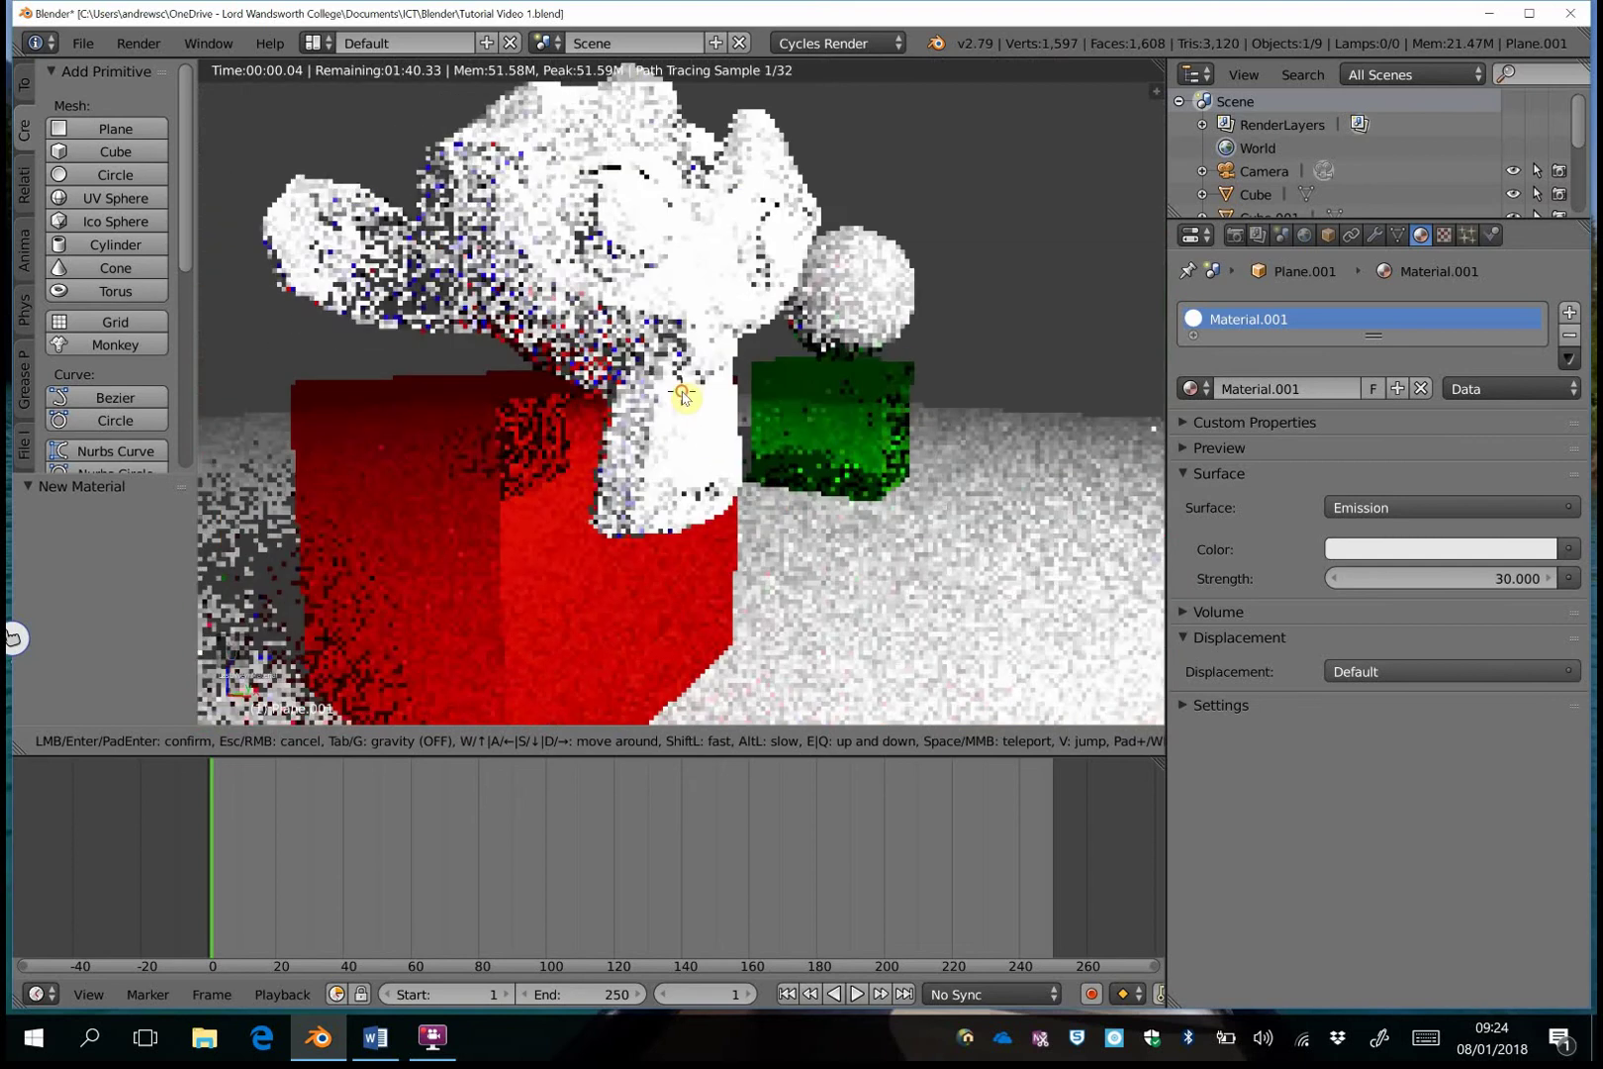
left_click(683, 397)
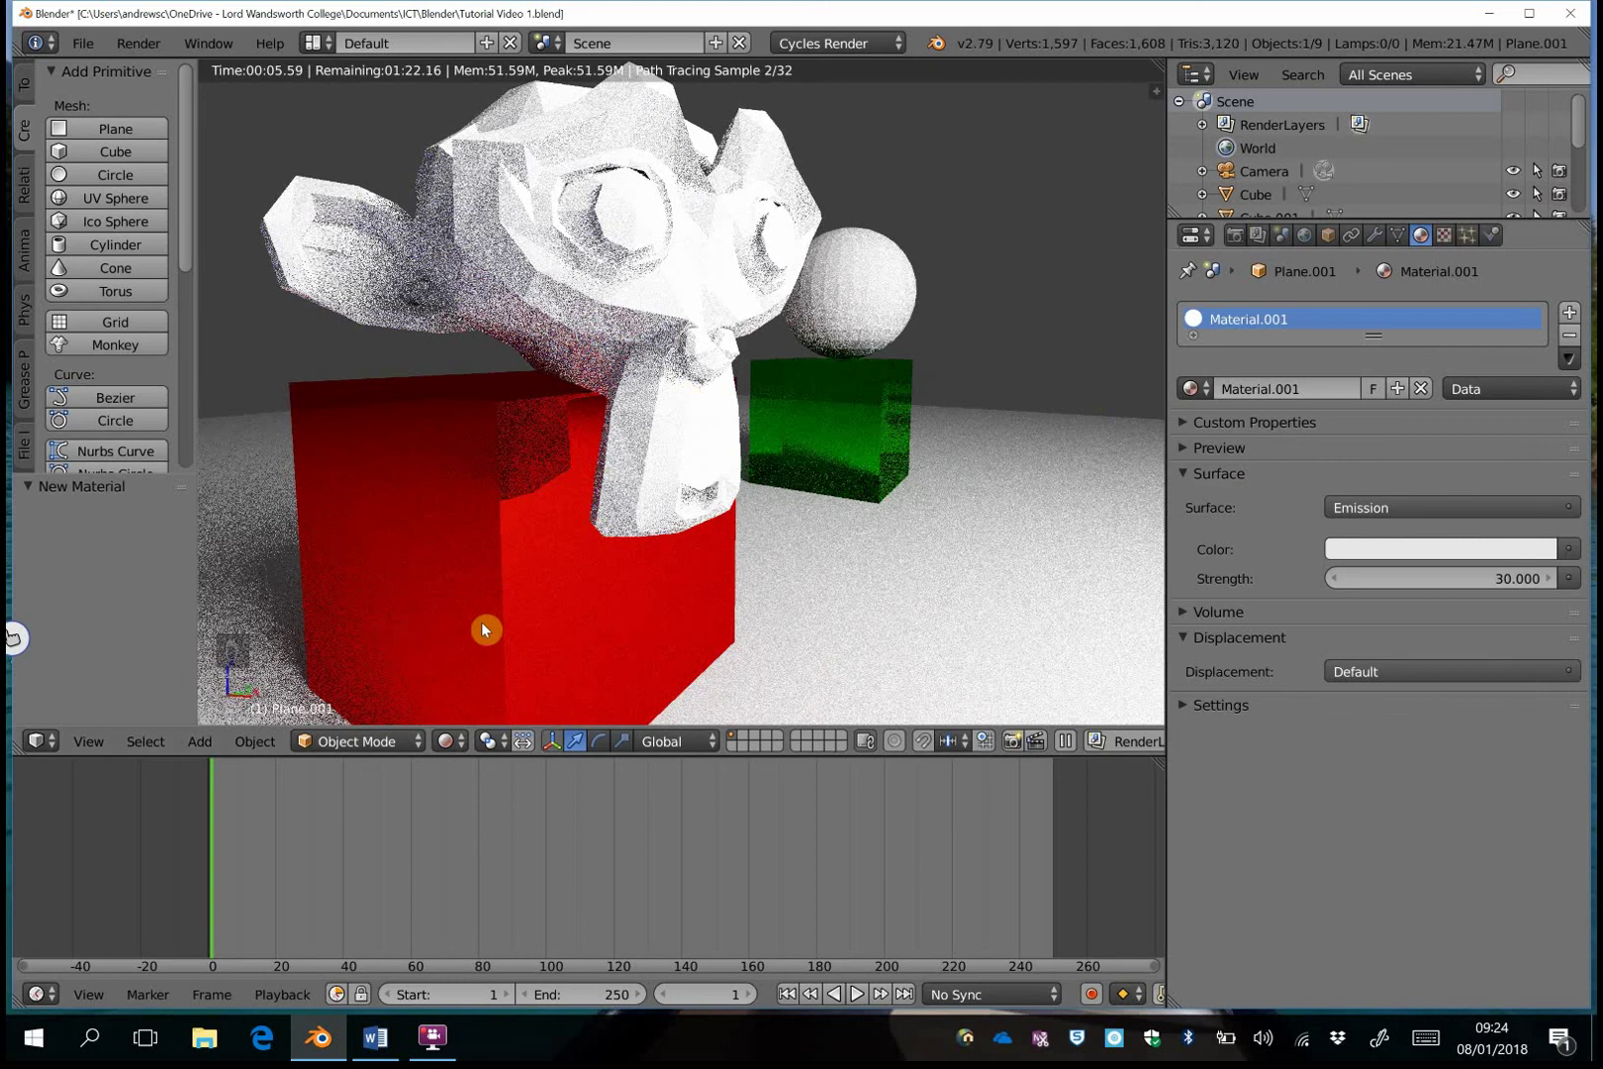
Switch the viewport back to Solid shading and fly out until all three pedestals are framed.
left_click(450, 742)
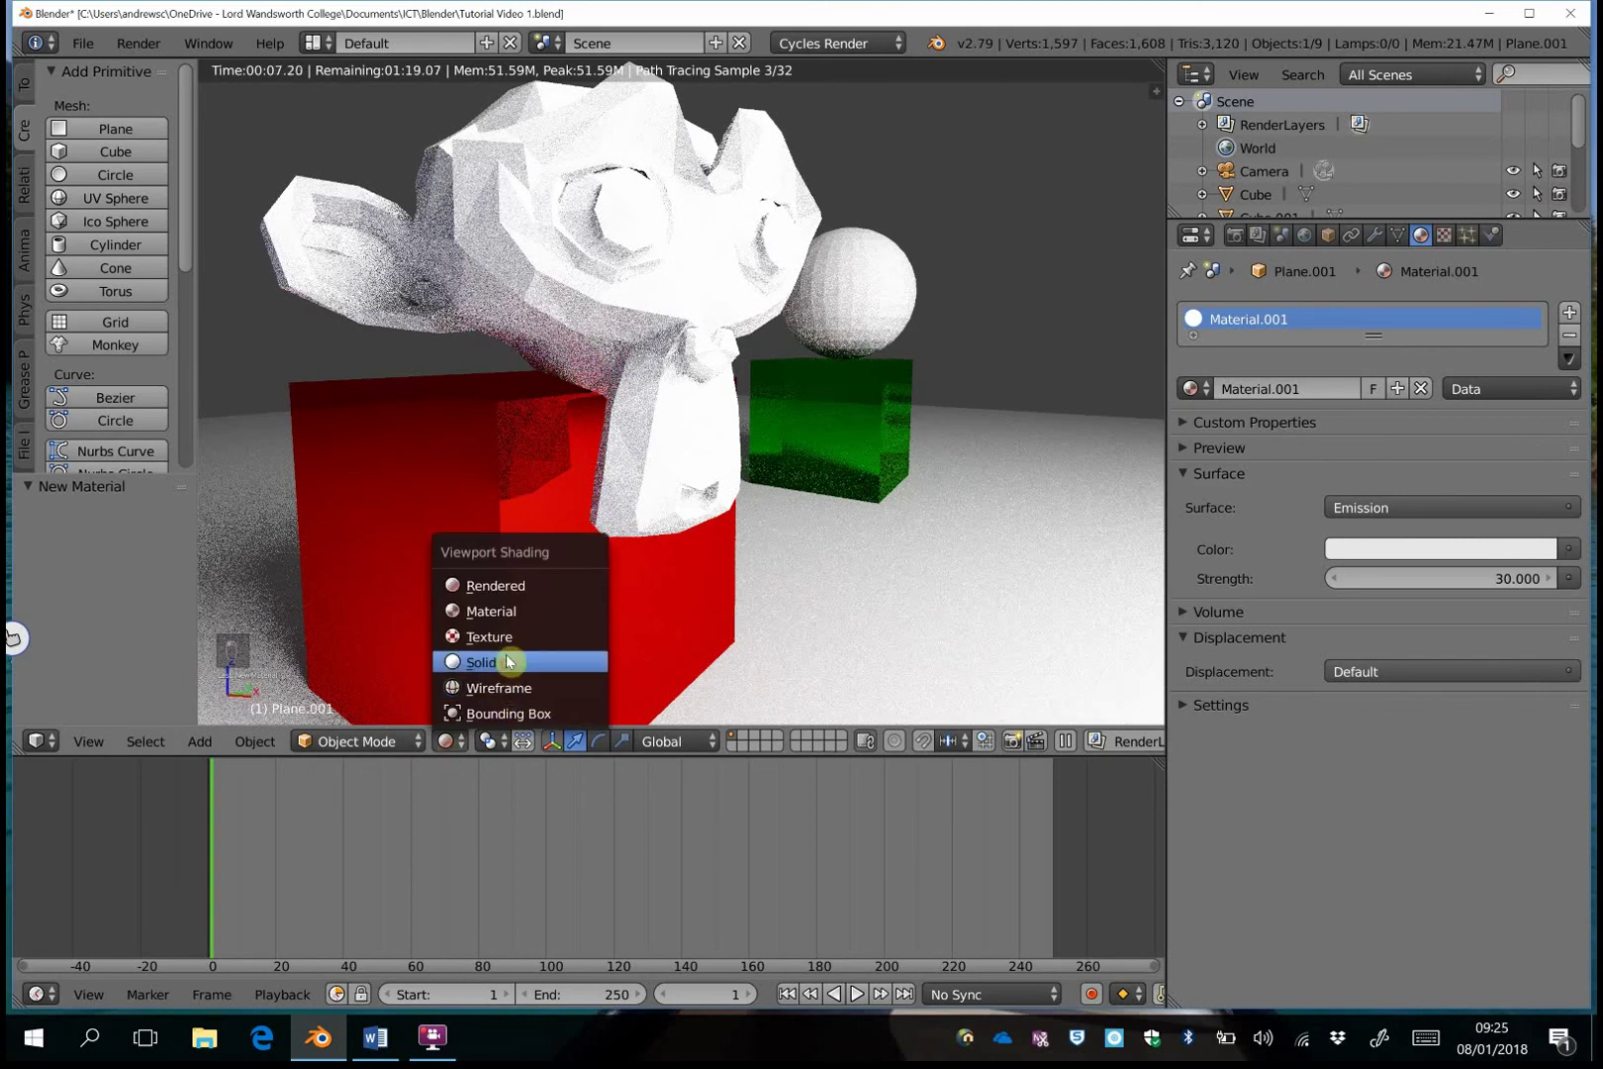
left_click(506, 659)
key("shift+f")
key("s")
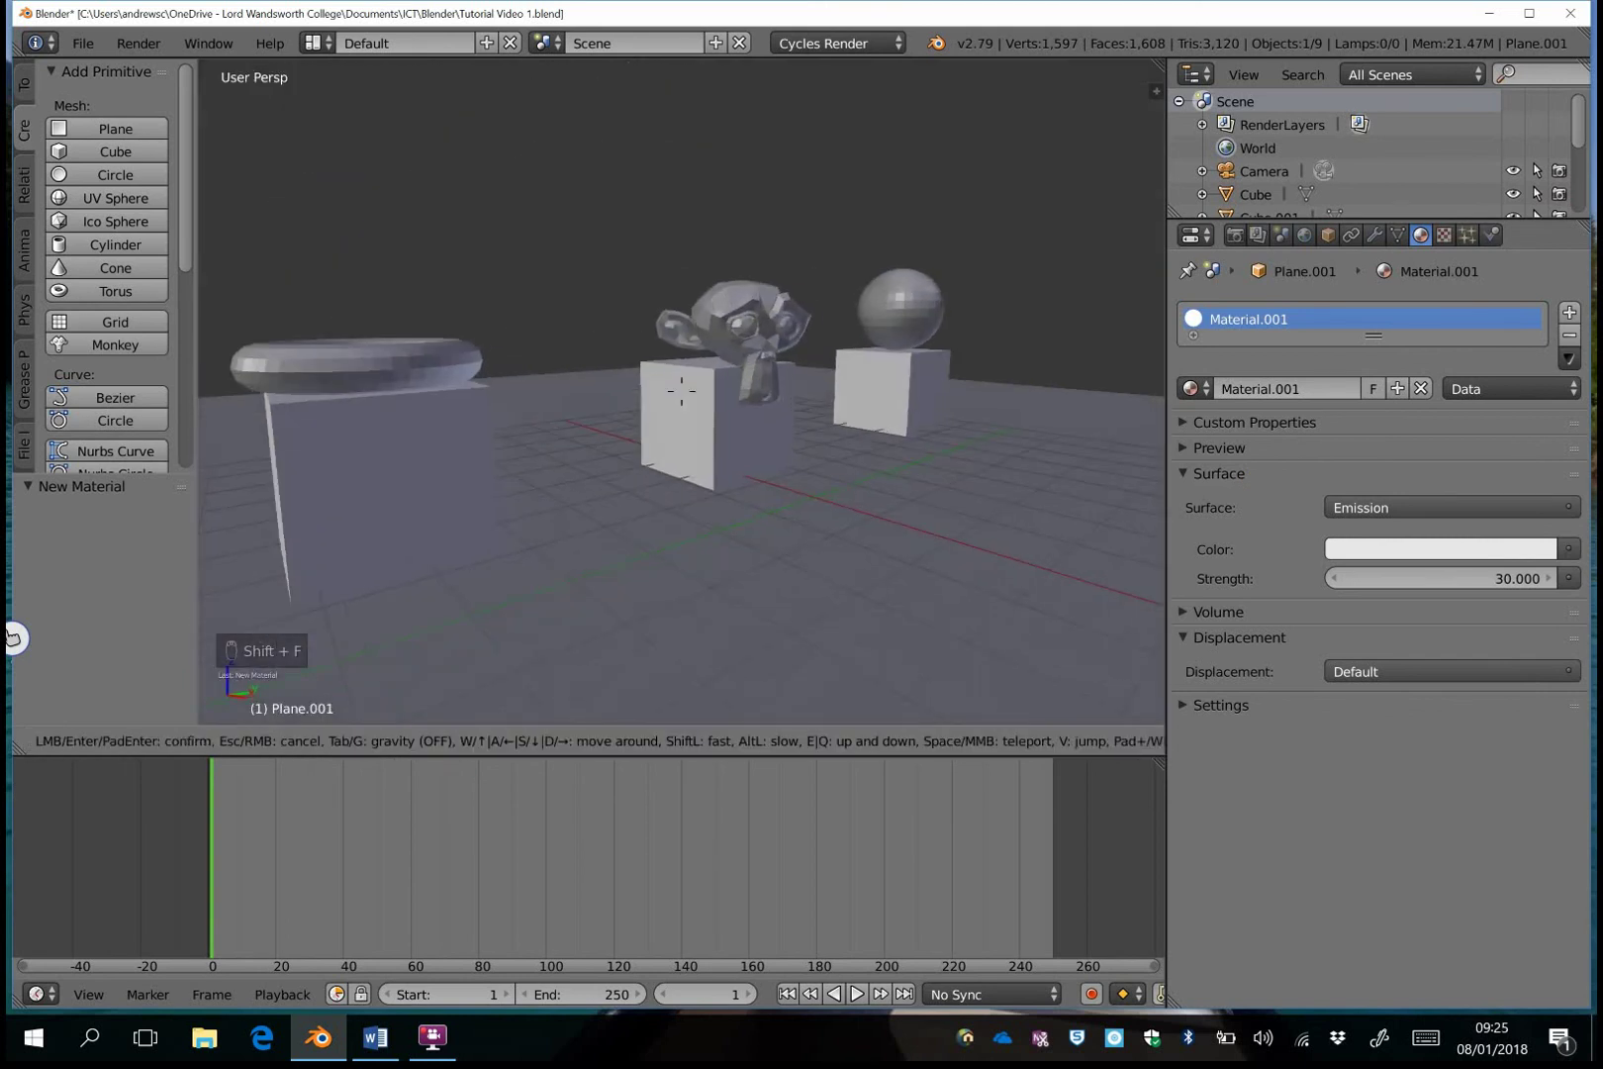
key("s")
key("w")
key("s")
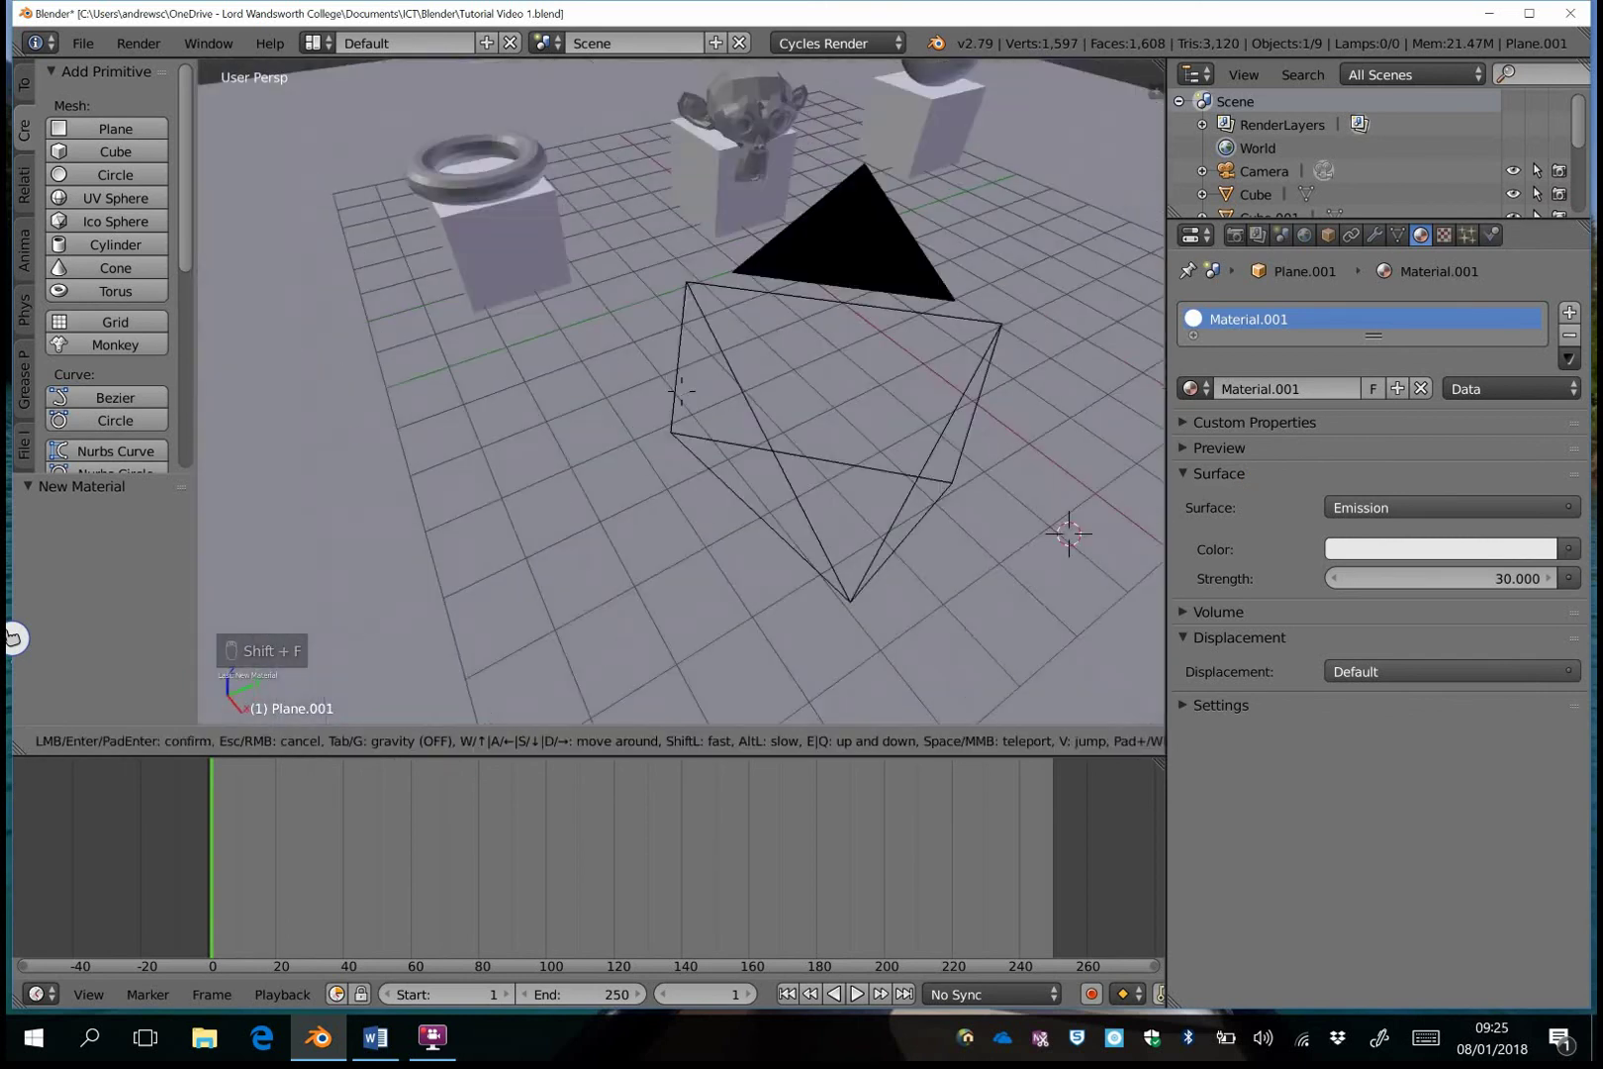
key("w")
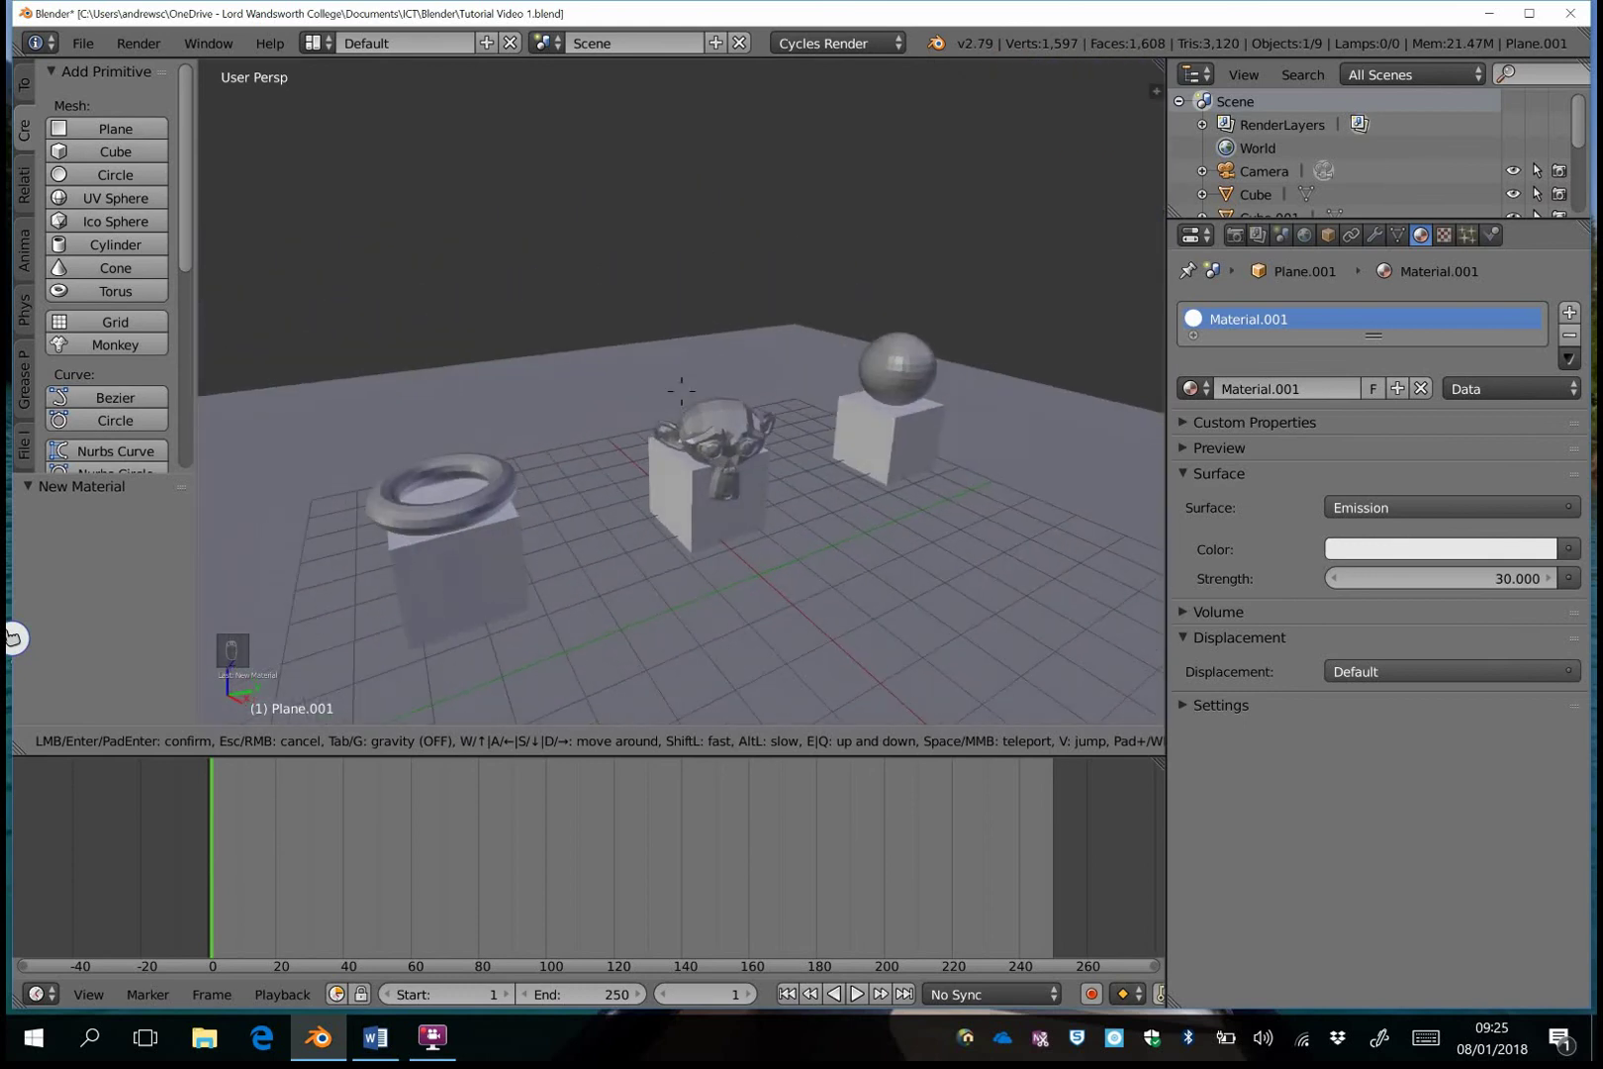
left_click(680, 392)
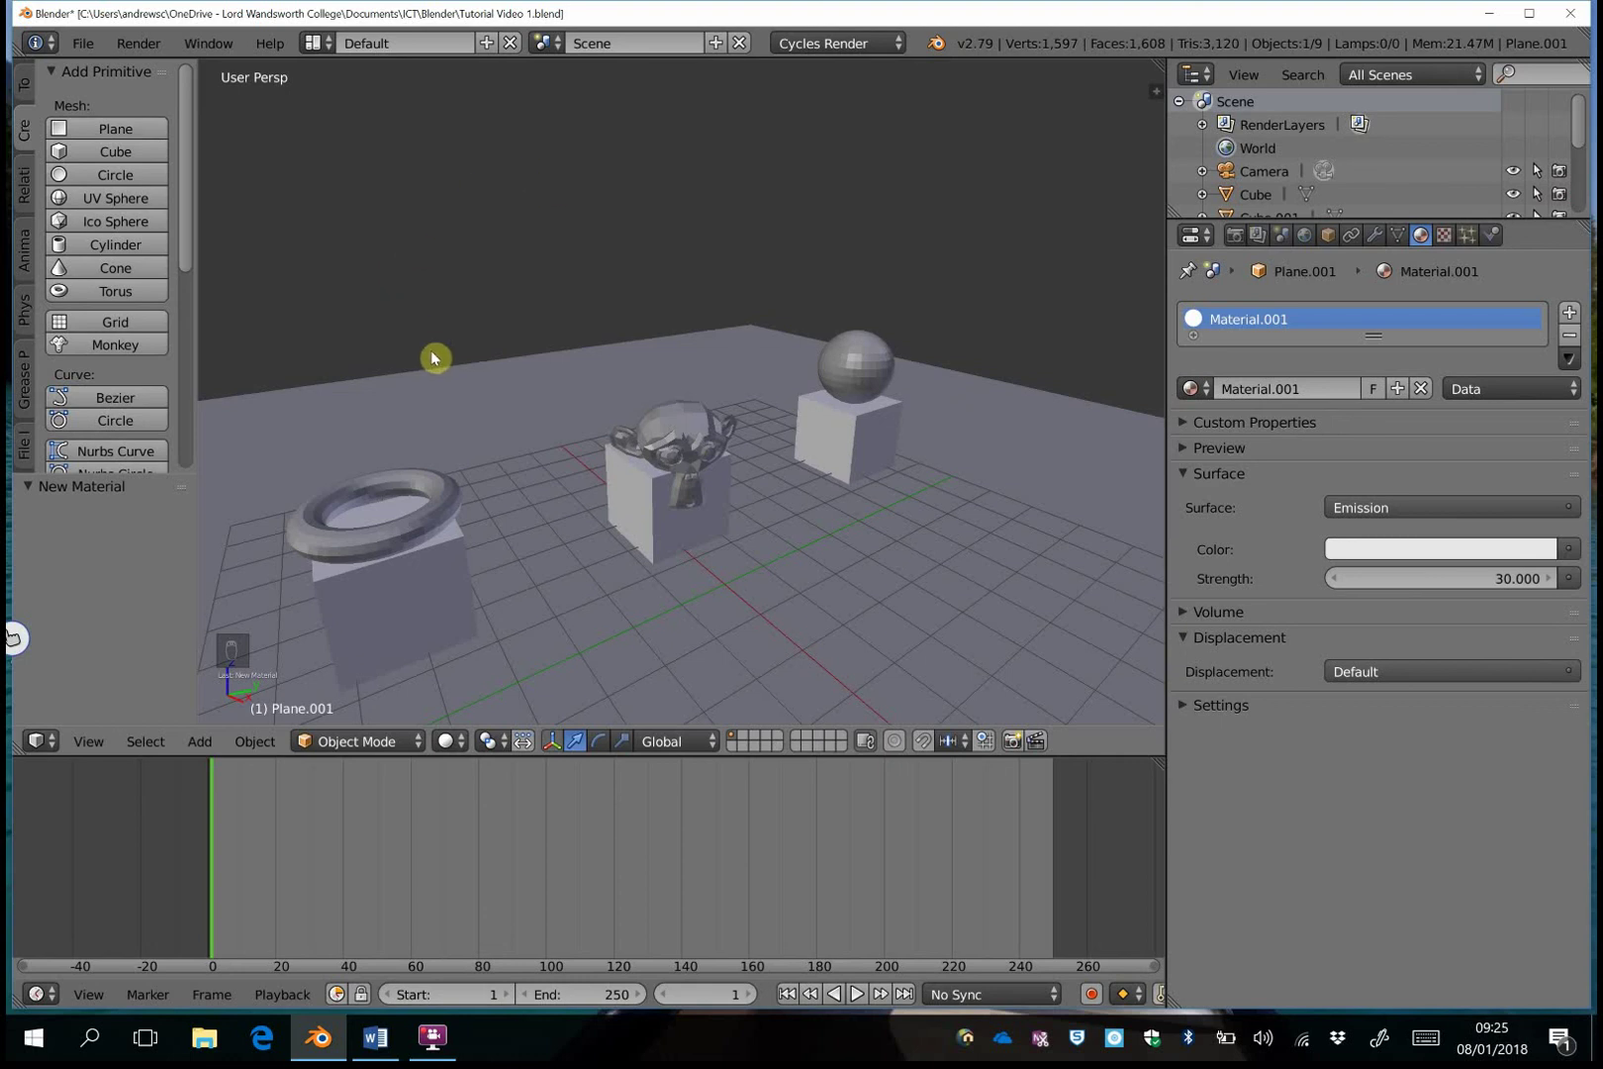
Assign the existing Blue diffuse material to the torus and the existing Red glossy material to the monkey head.
right_click(420, 534)
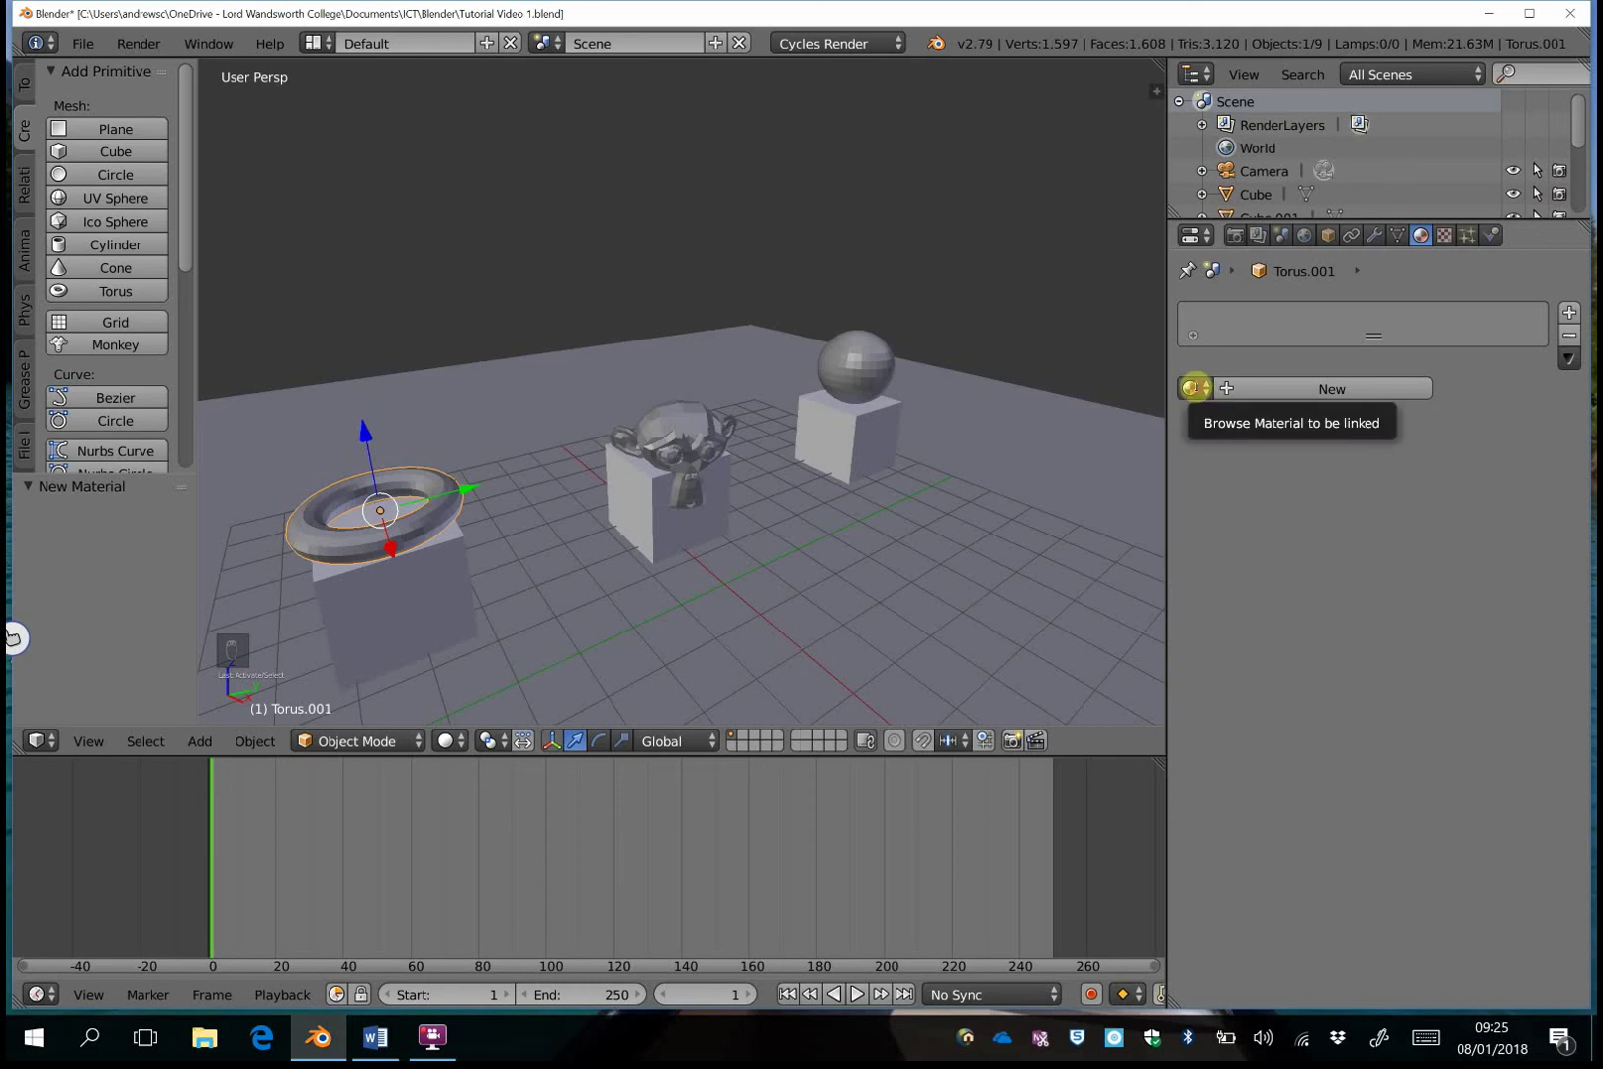
left_click(1194, 389)
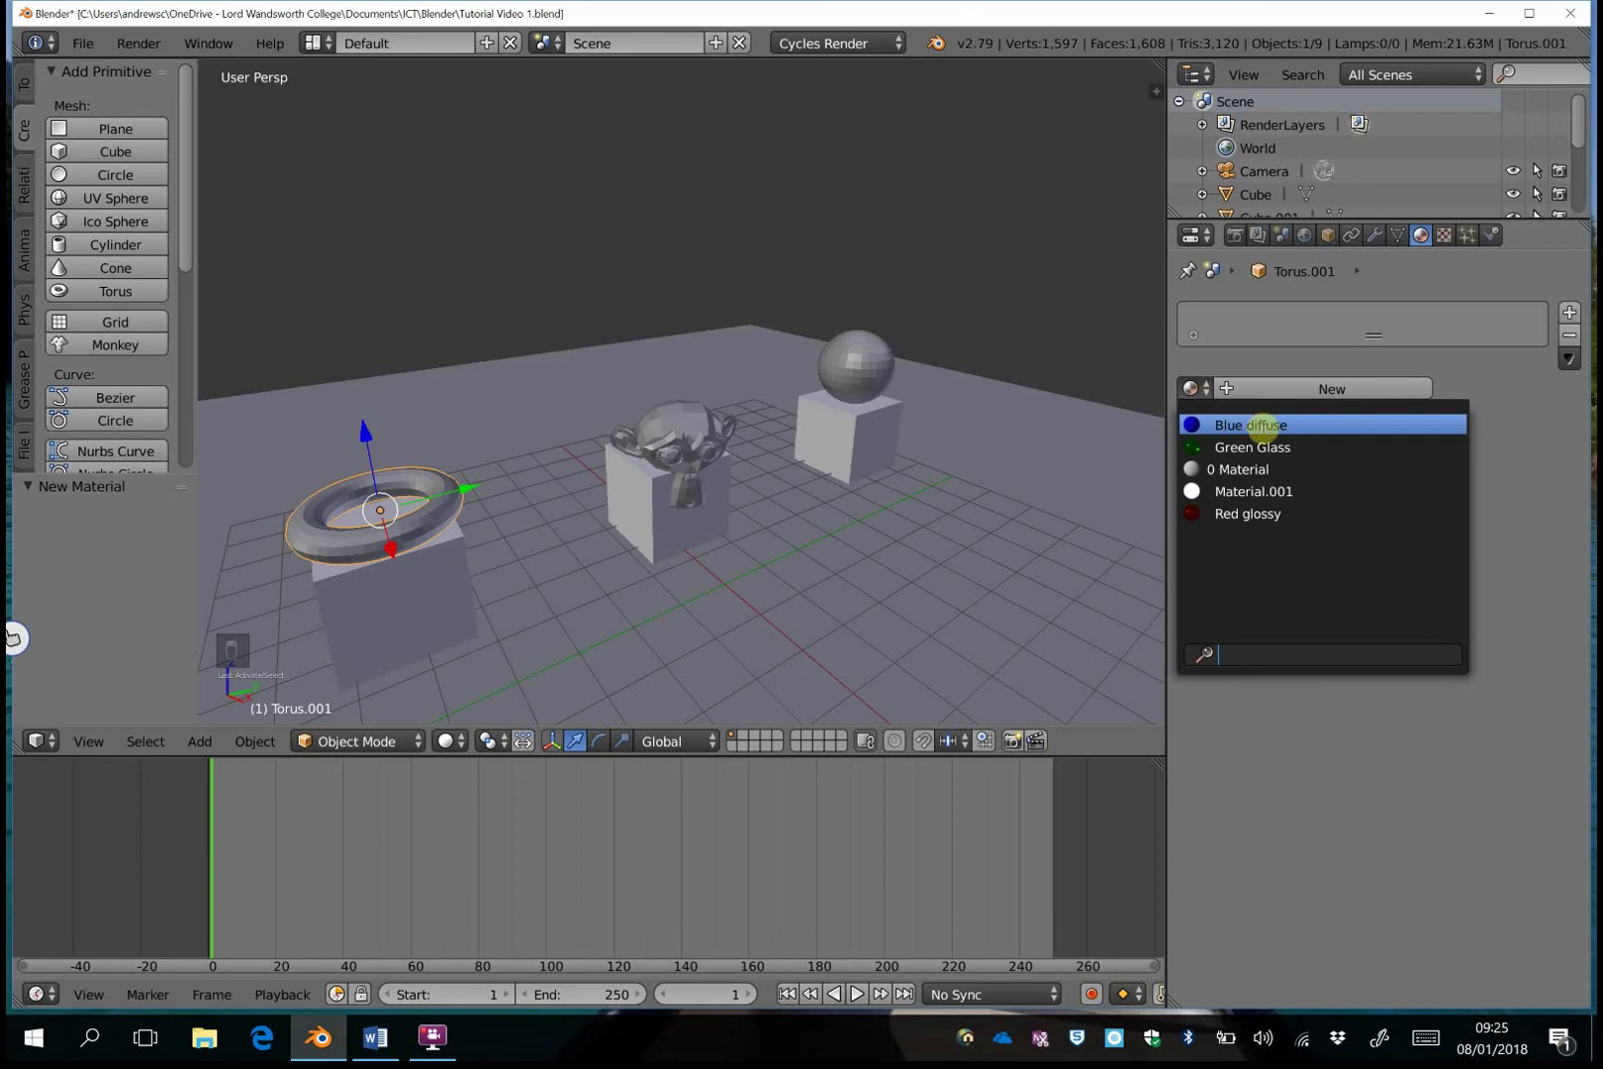
left_click(1267, 426)
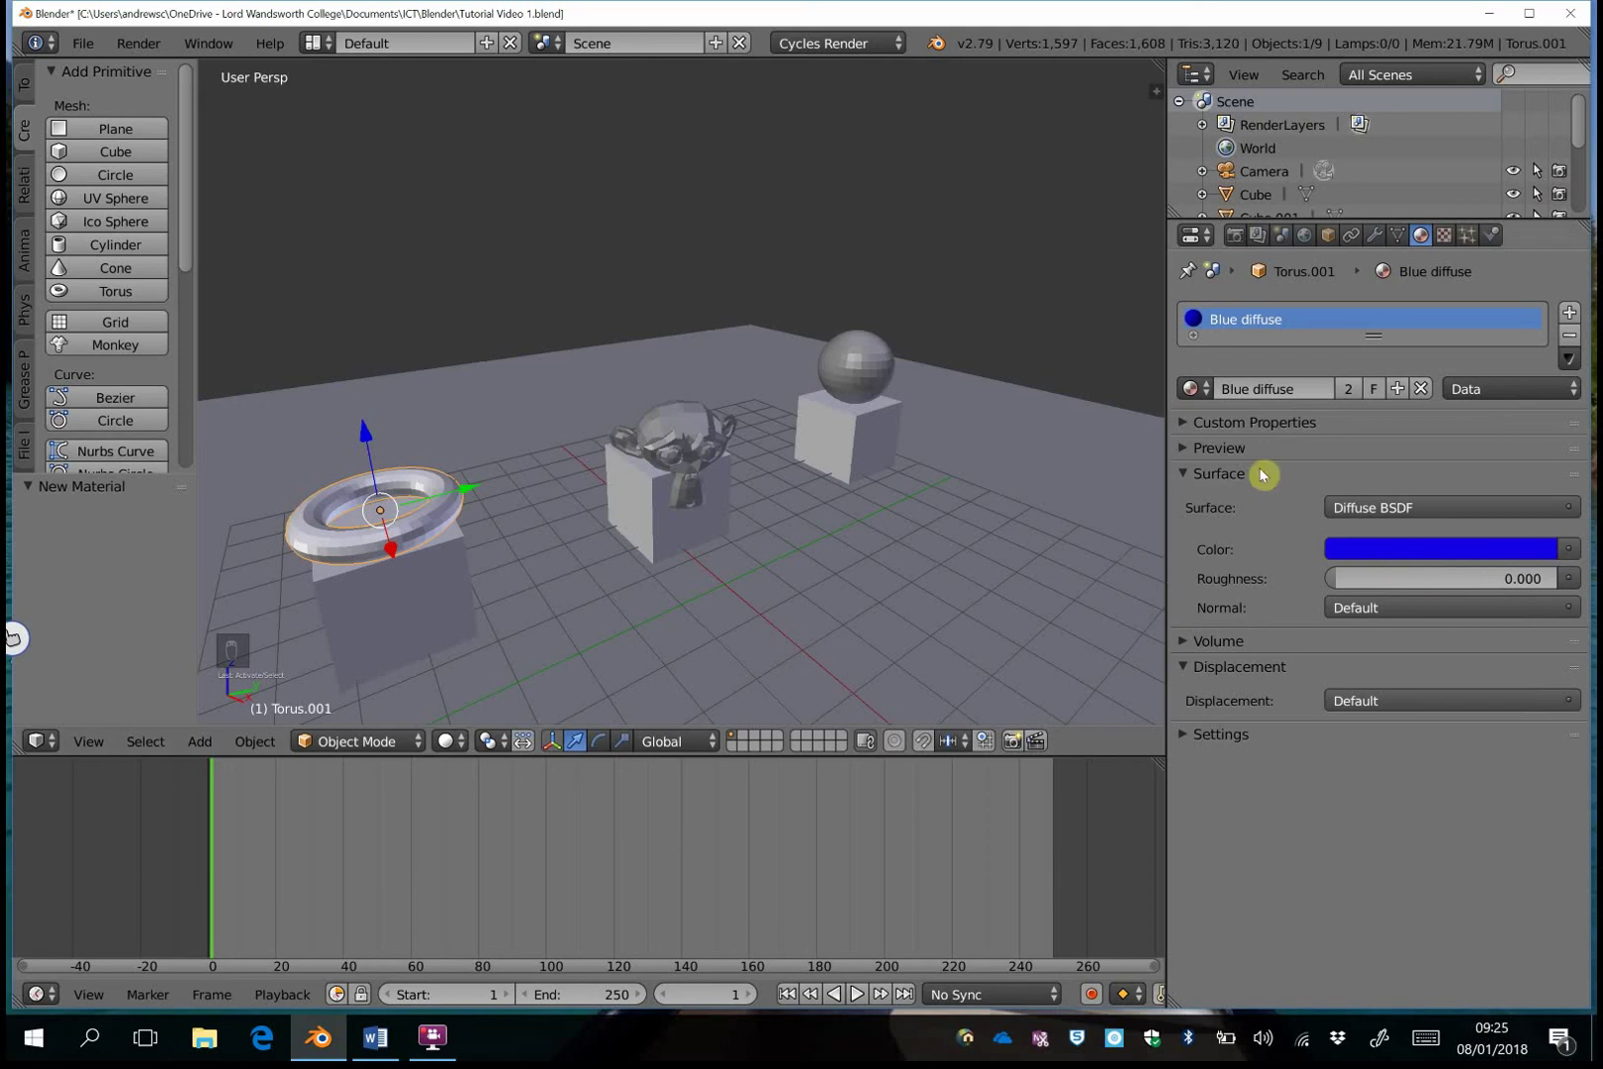
right_click(683, 436)
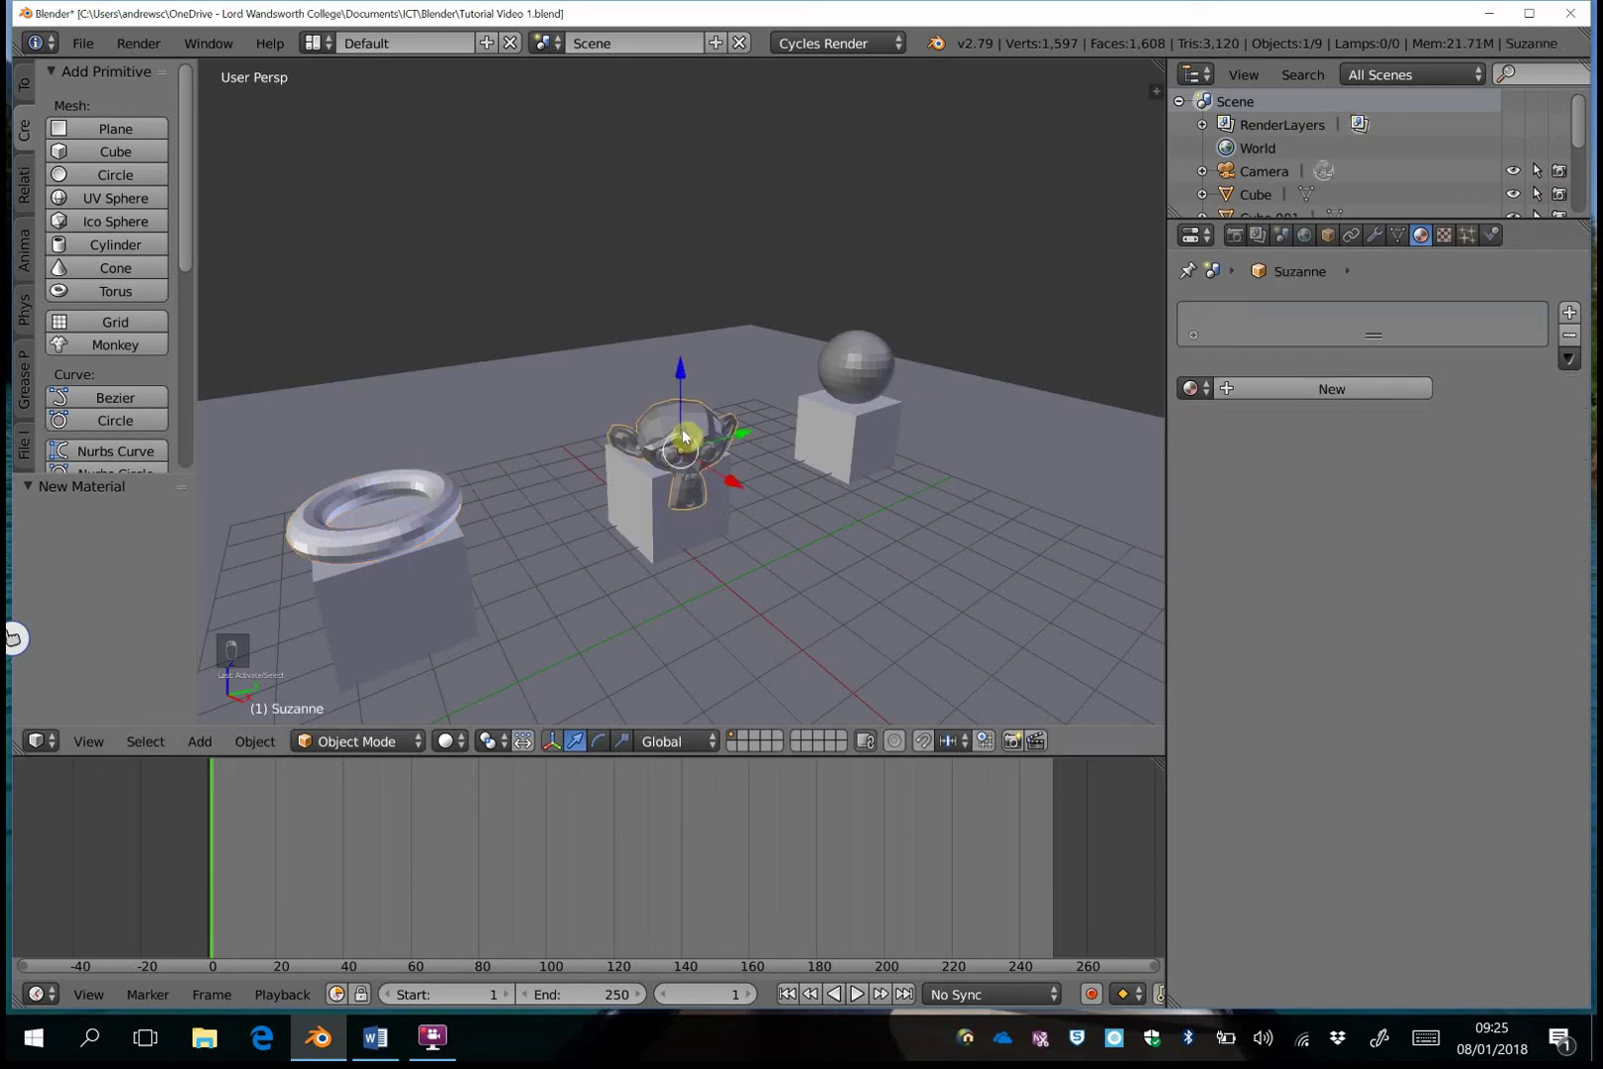
left_click(1197, 388)
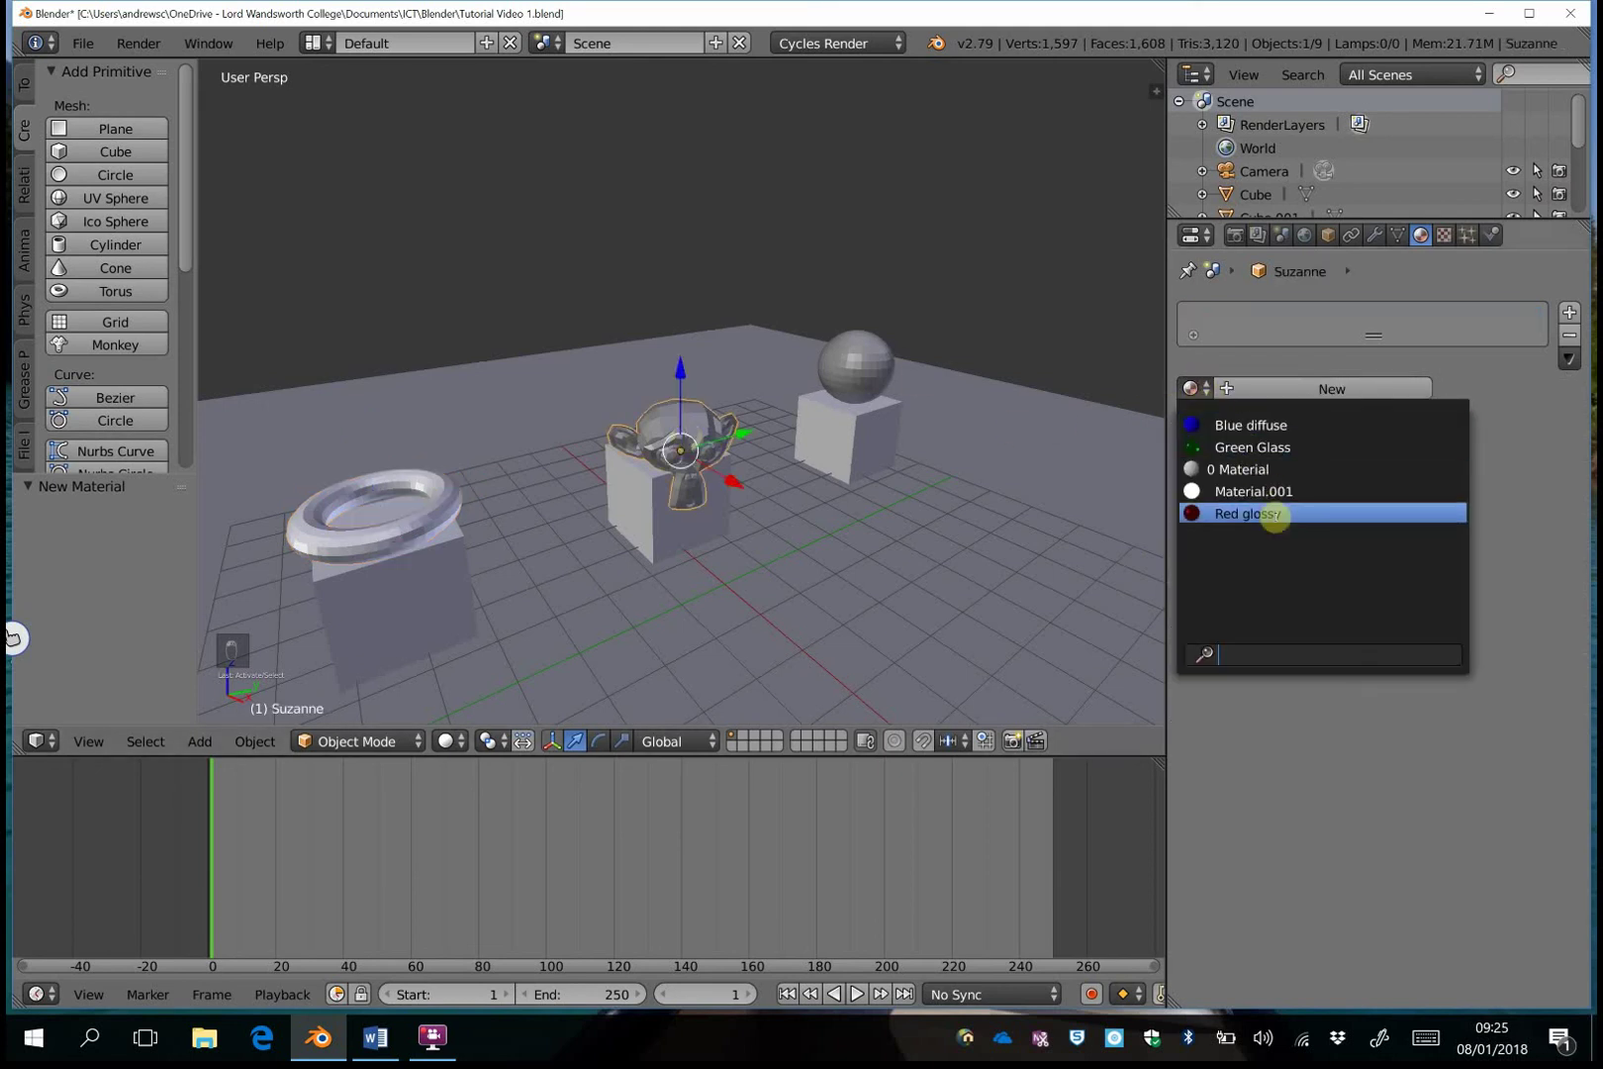
left_click(1274, 514)
Assign the existing Green Glass material to the sphere and make it a single-user copy.
right_click(869, 381)
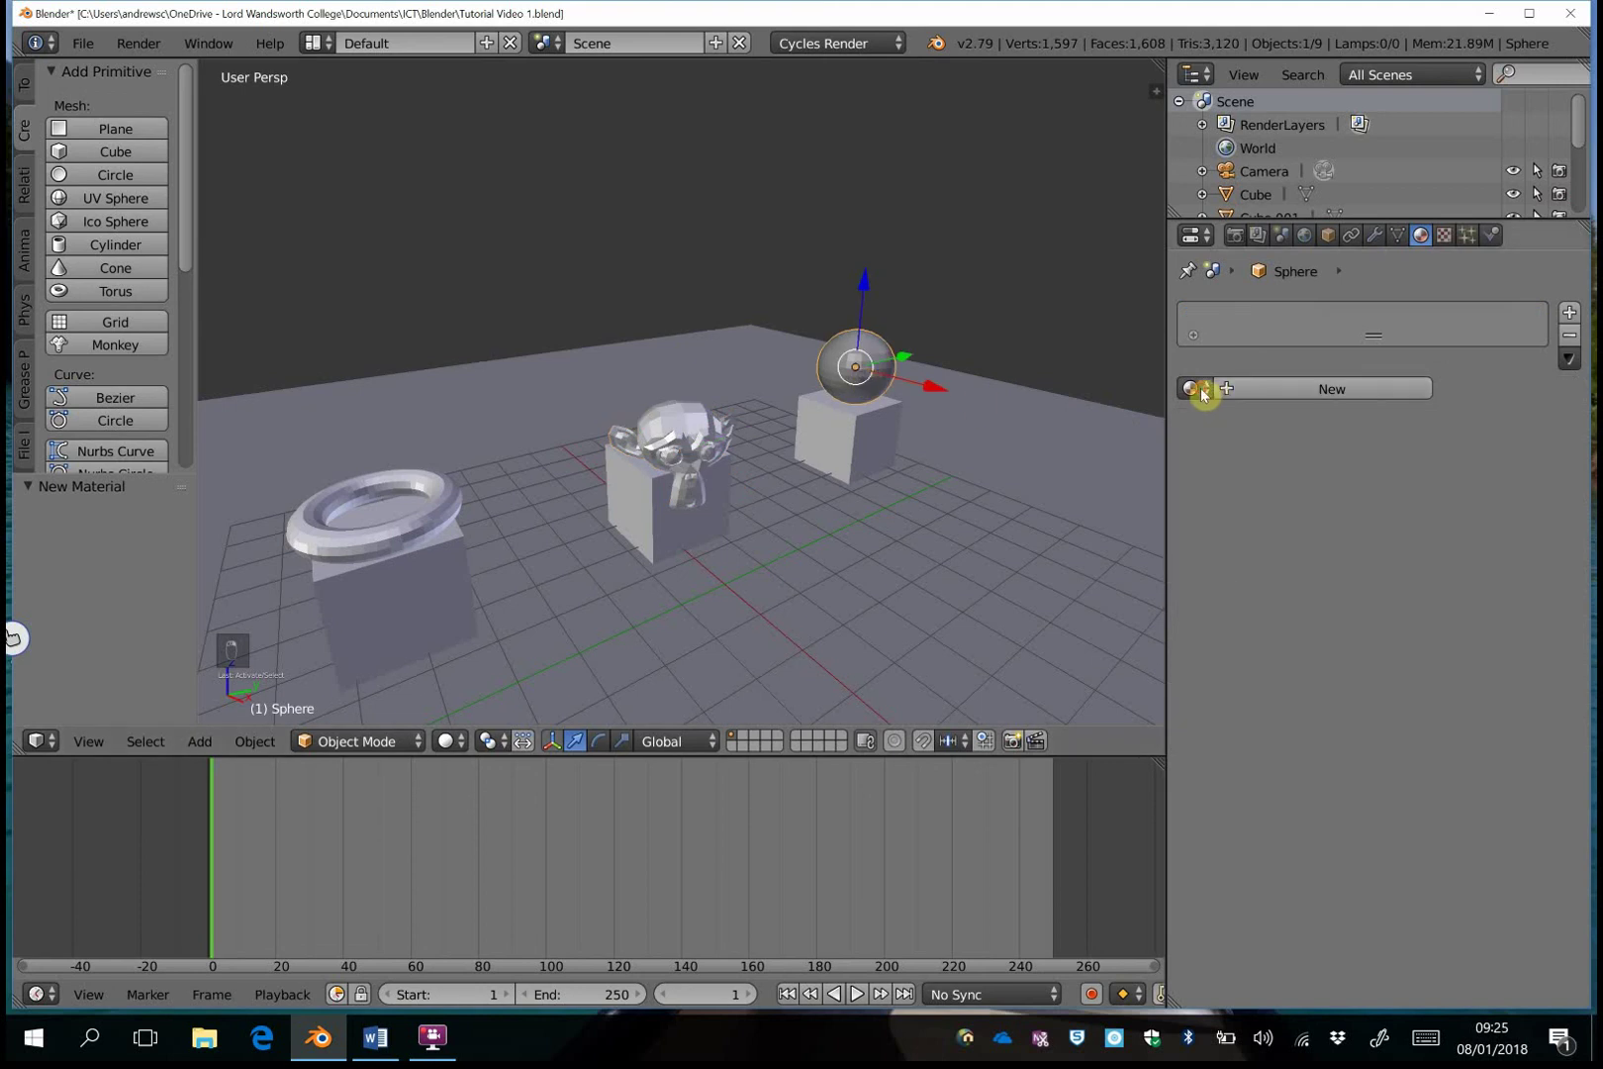
left_click(1199, 390)
left_click(1250, 445)
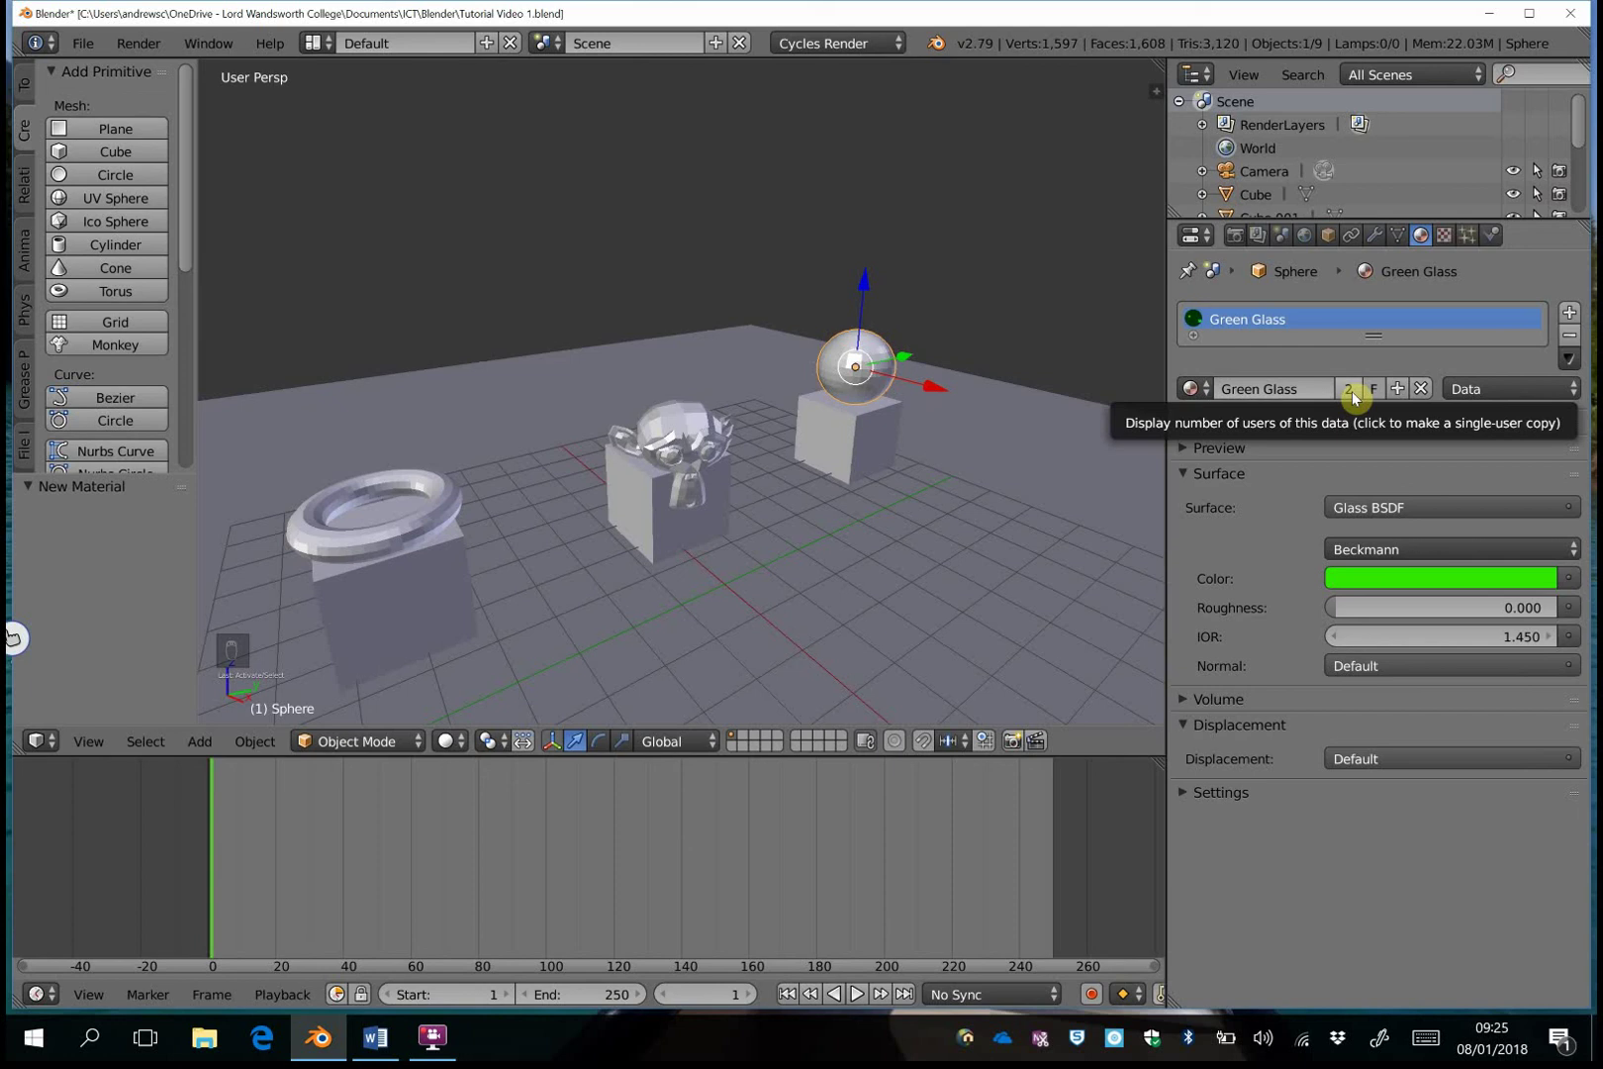
left_click(1346, 387)
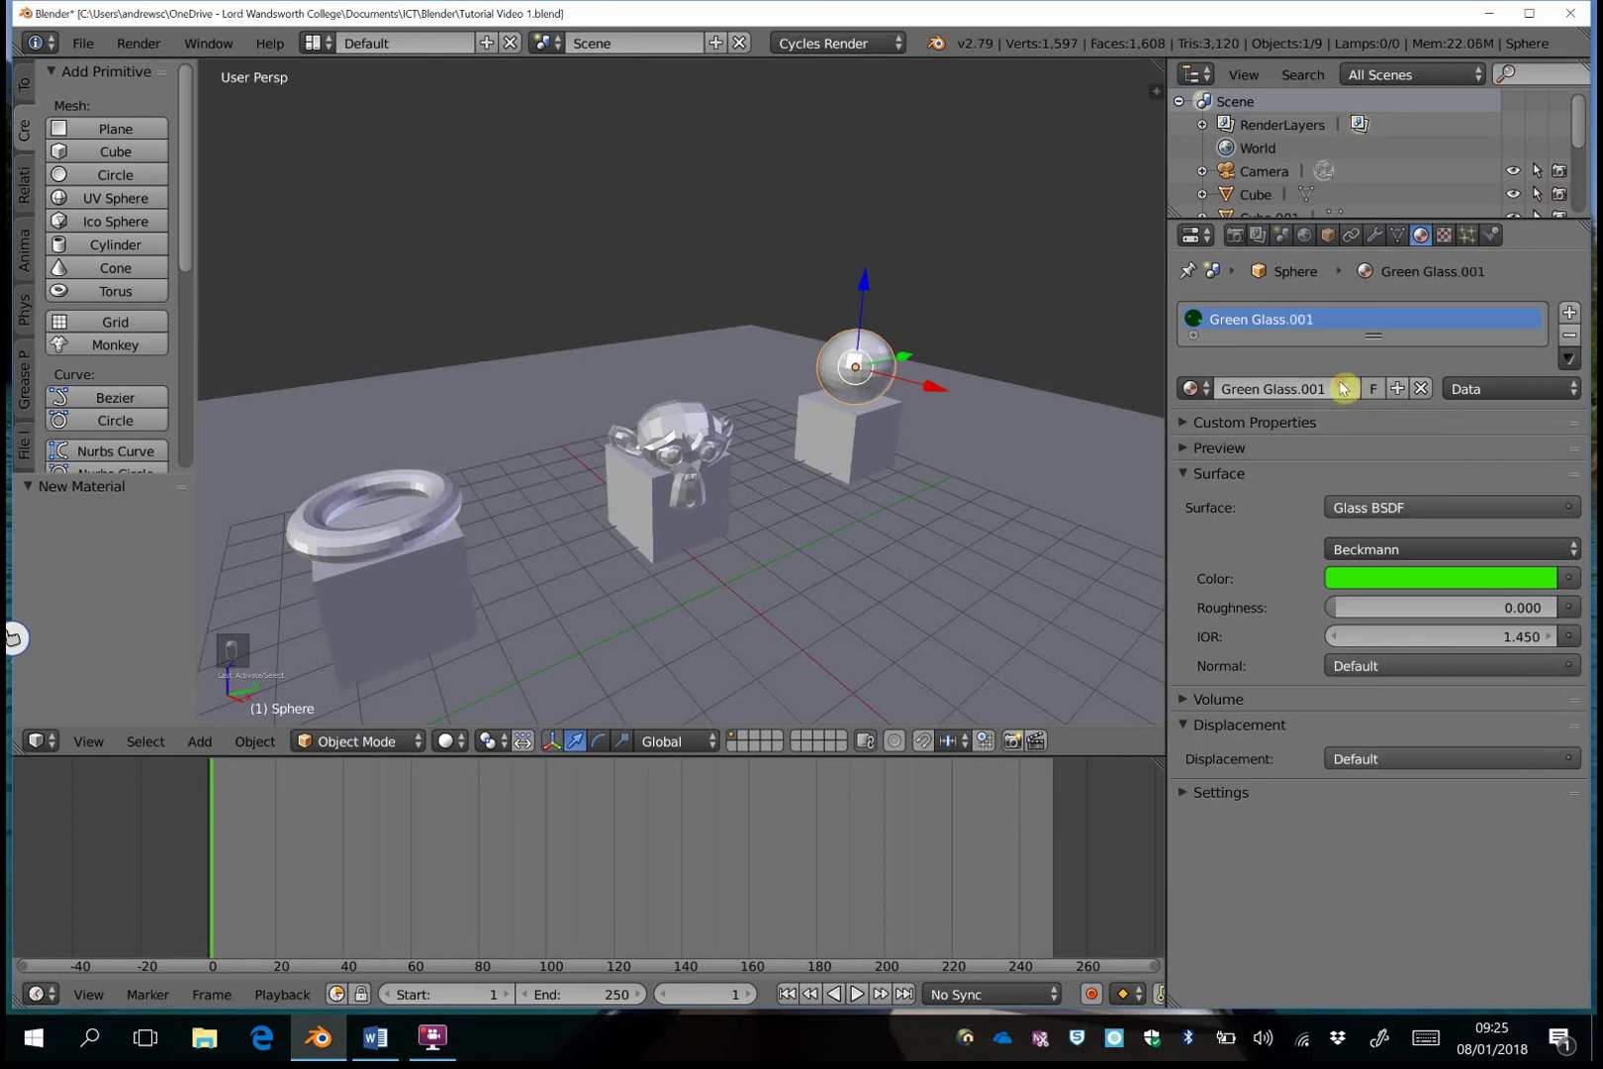
Rename the sphere's copied material as Green Glass Ball and change its colour to yellow.
left_click_drag(1300, 387, 1360, 392)
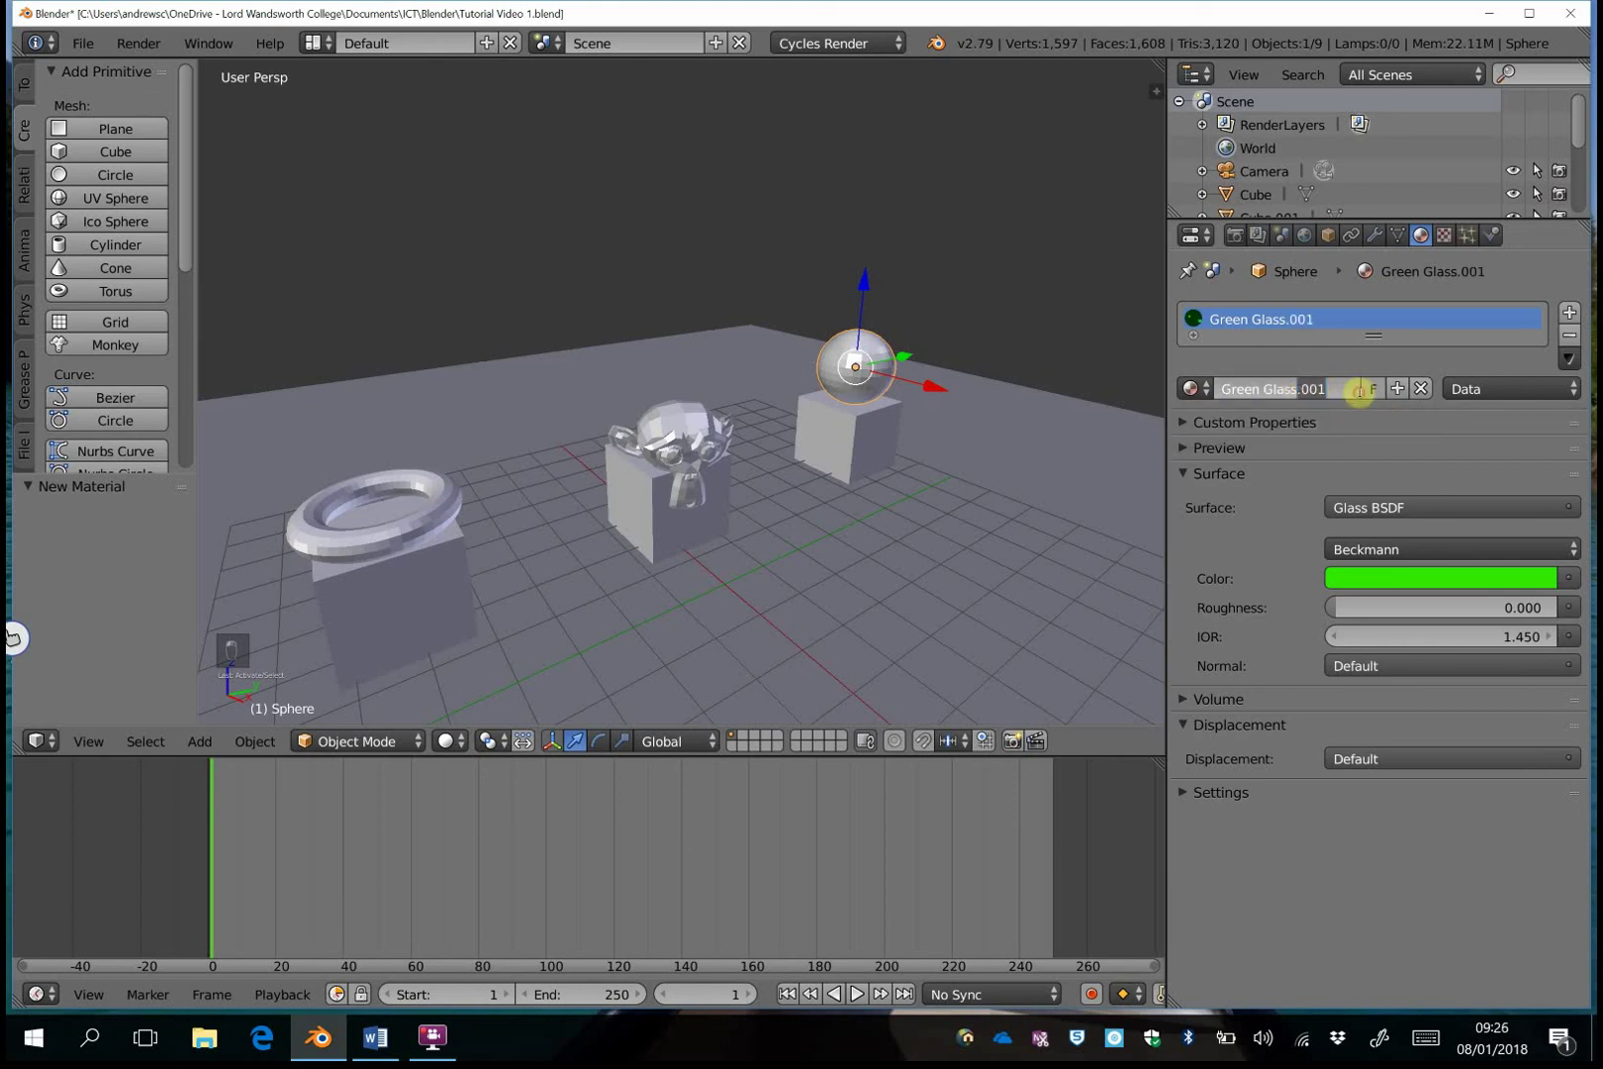
key("BackSpace")
key("Return")
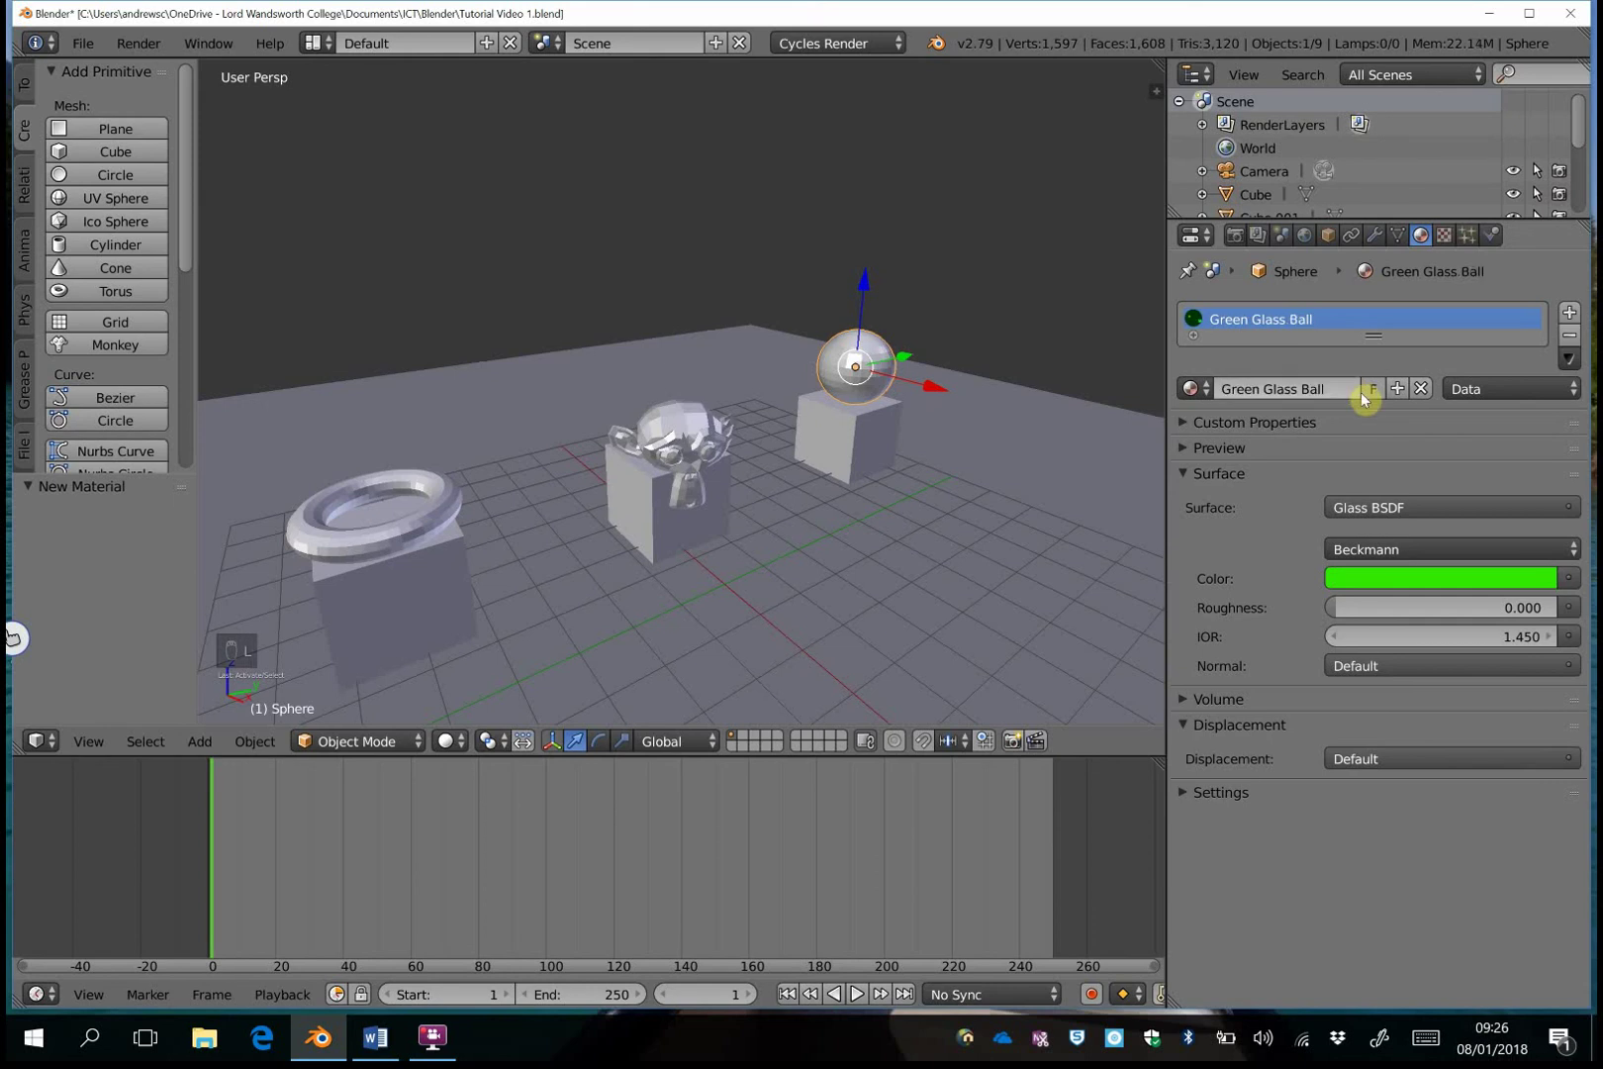
left_click(1479, 575)
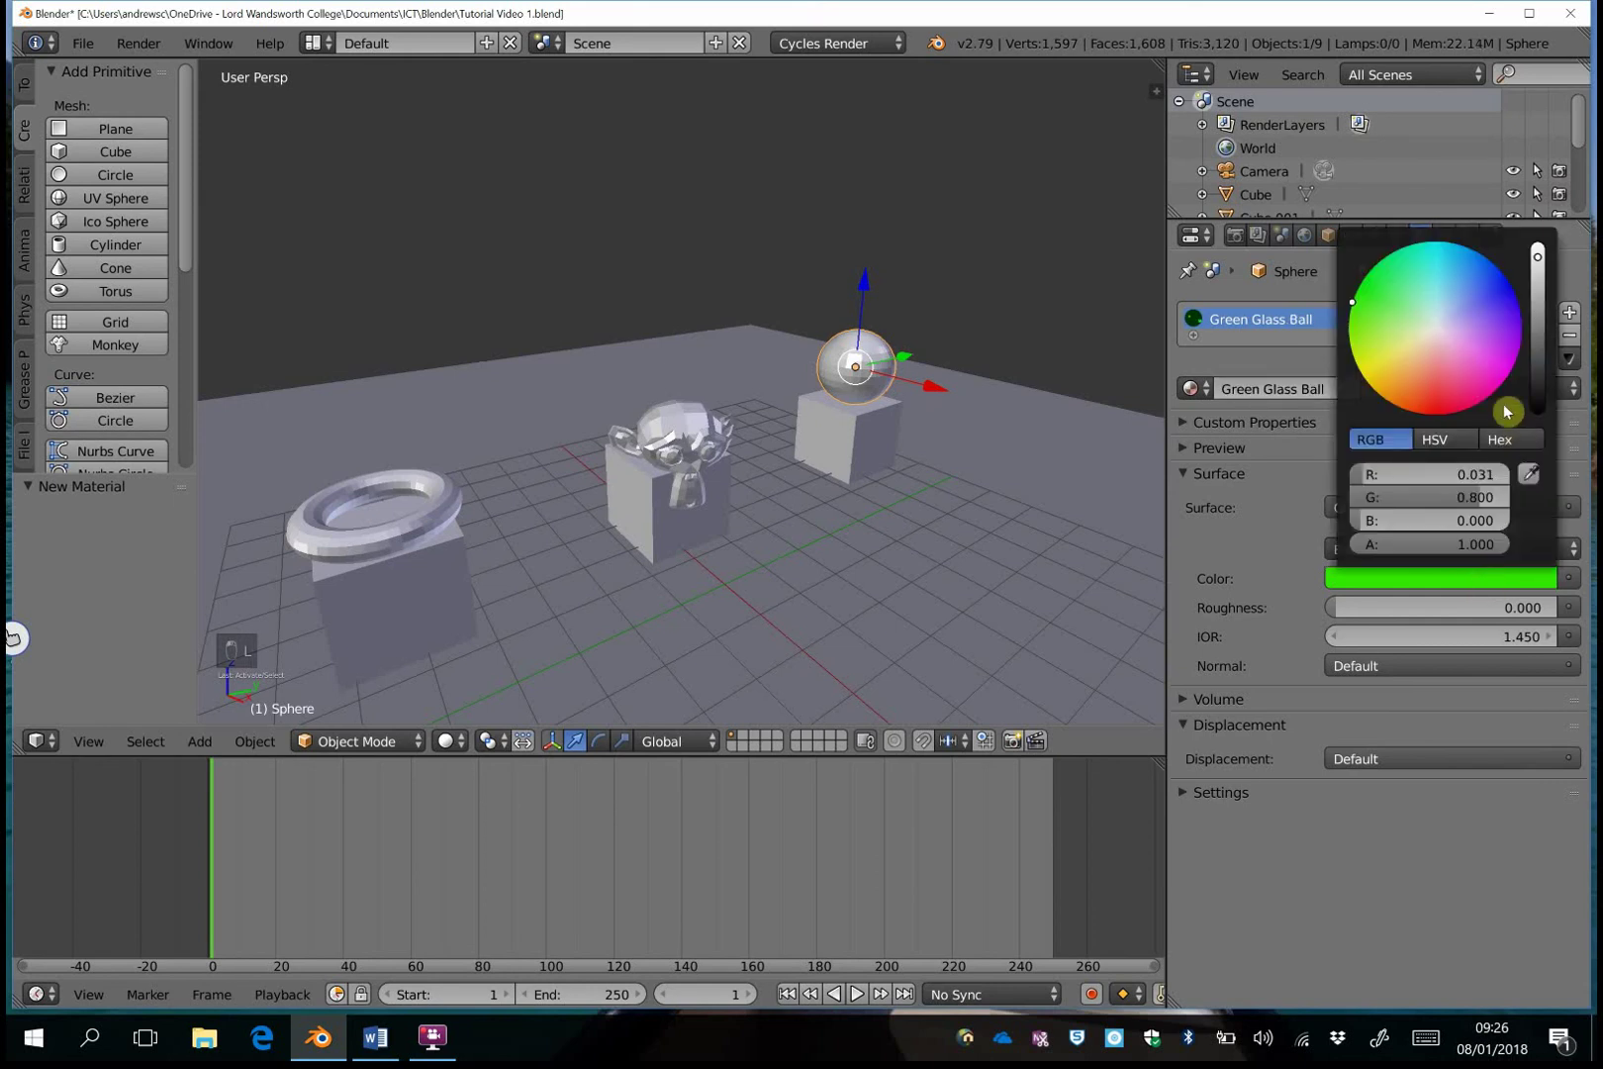
left_click_drag(1415, 354, 1362, 375)
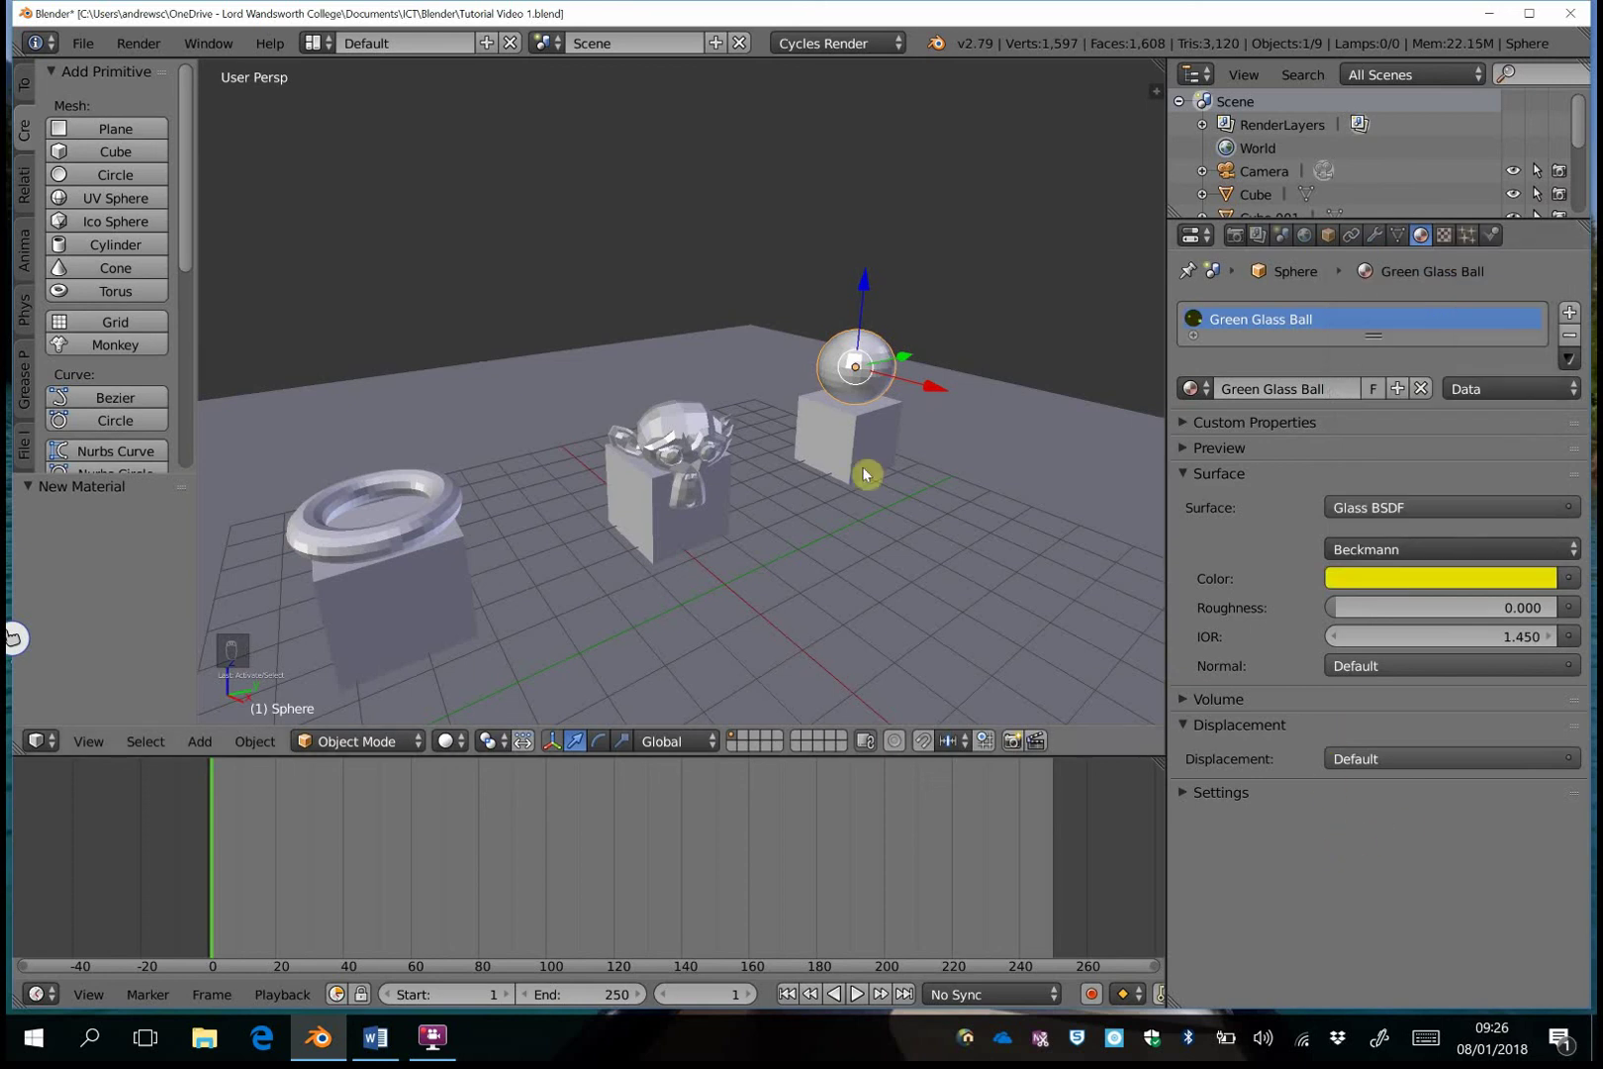
Preview the newly assigned torus, monkey and sphere materials in Rendered shading, and return to Solid shading.
left_click(448, 741)
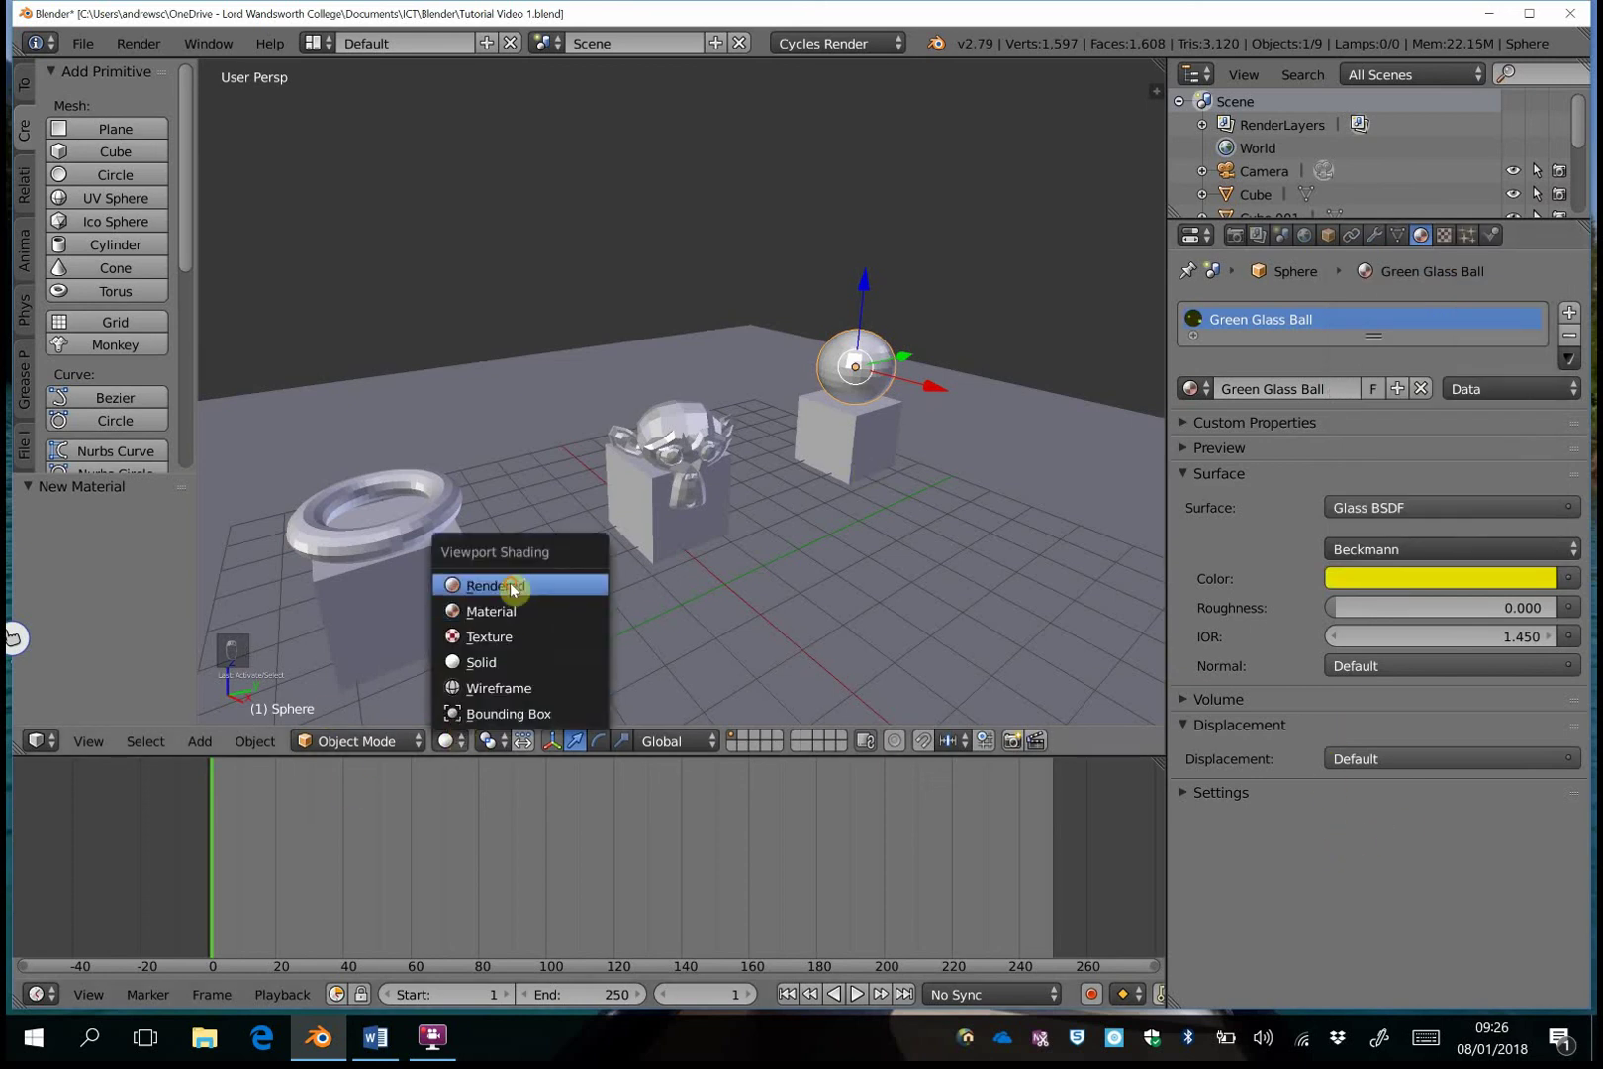
left_click(516, 589)
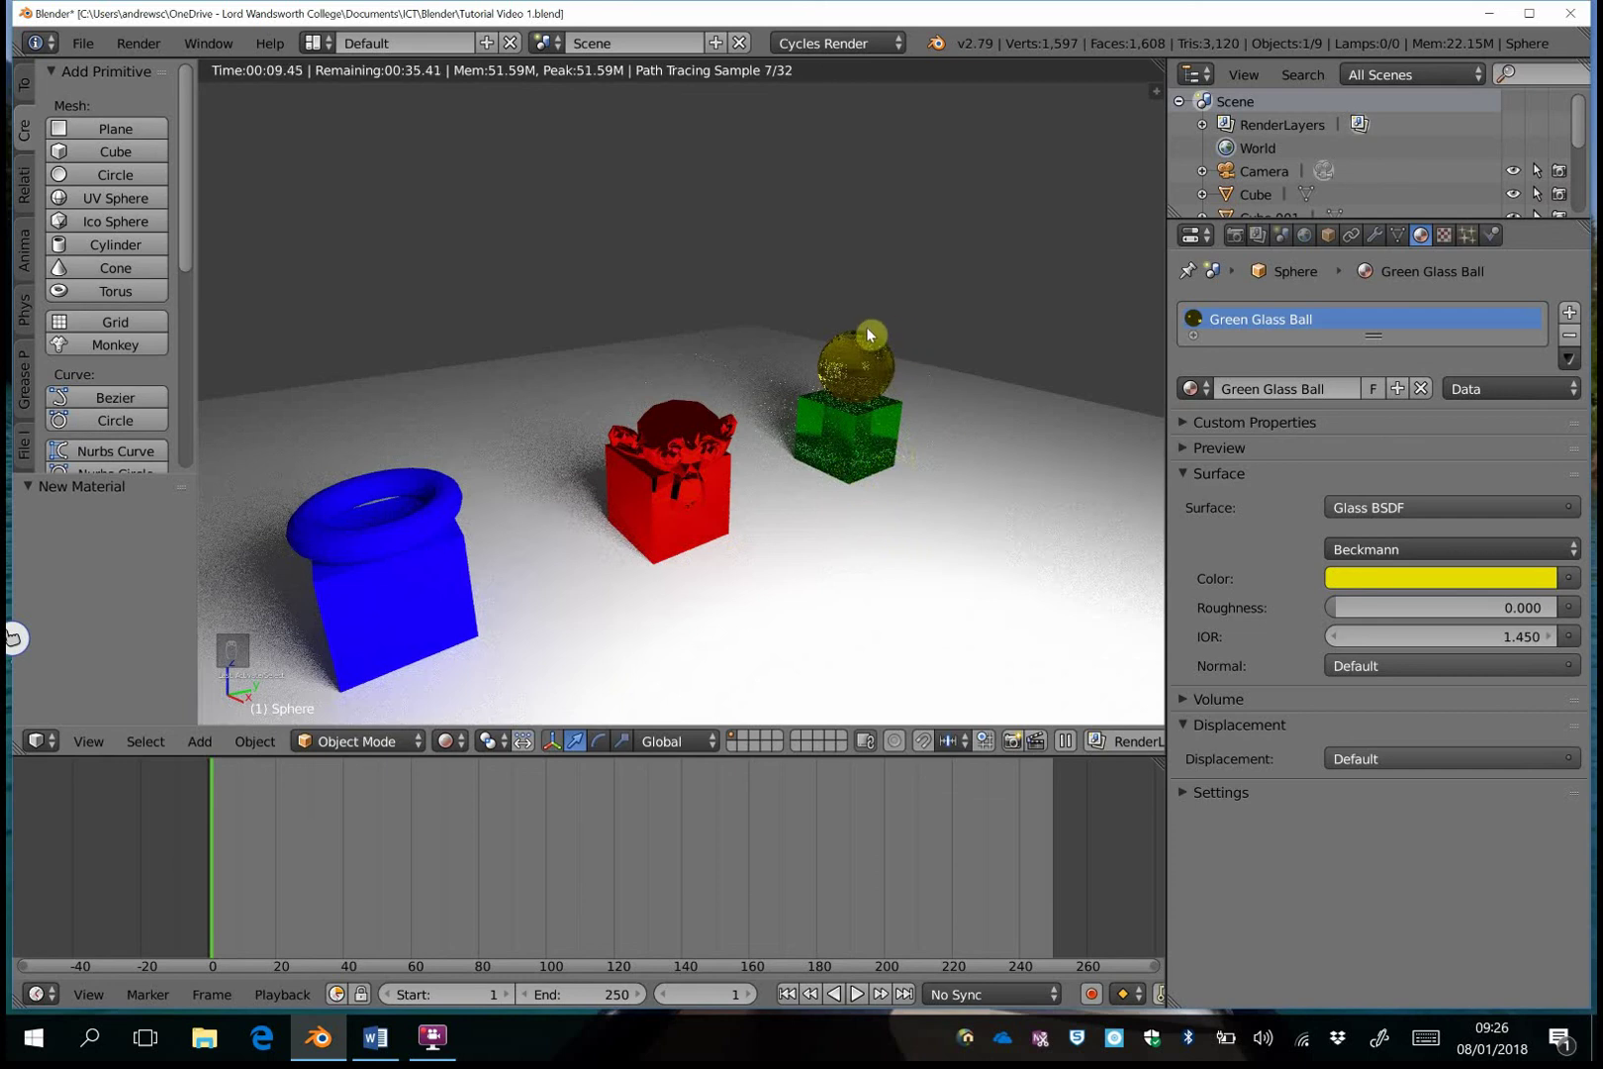
left_click(447, 740)
left_click(476, 662)
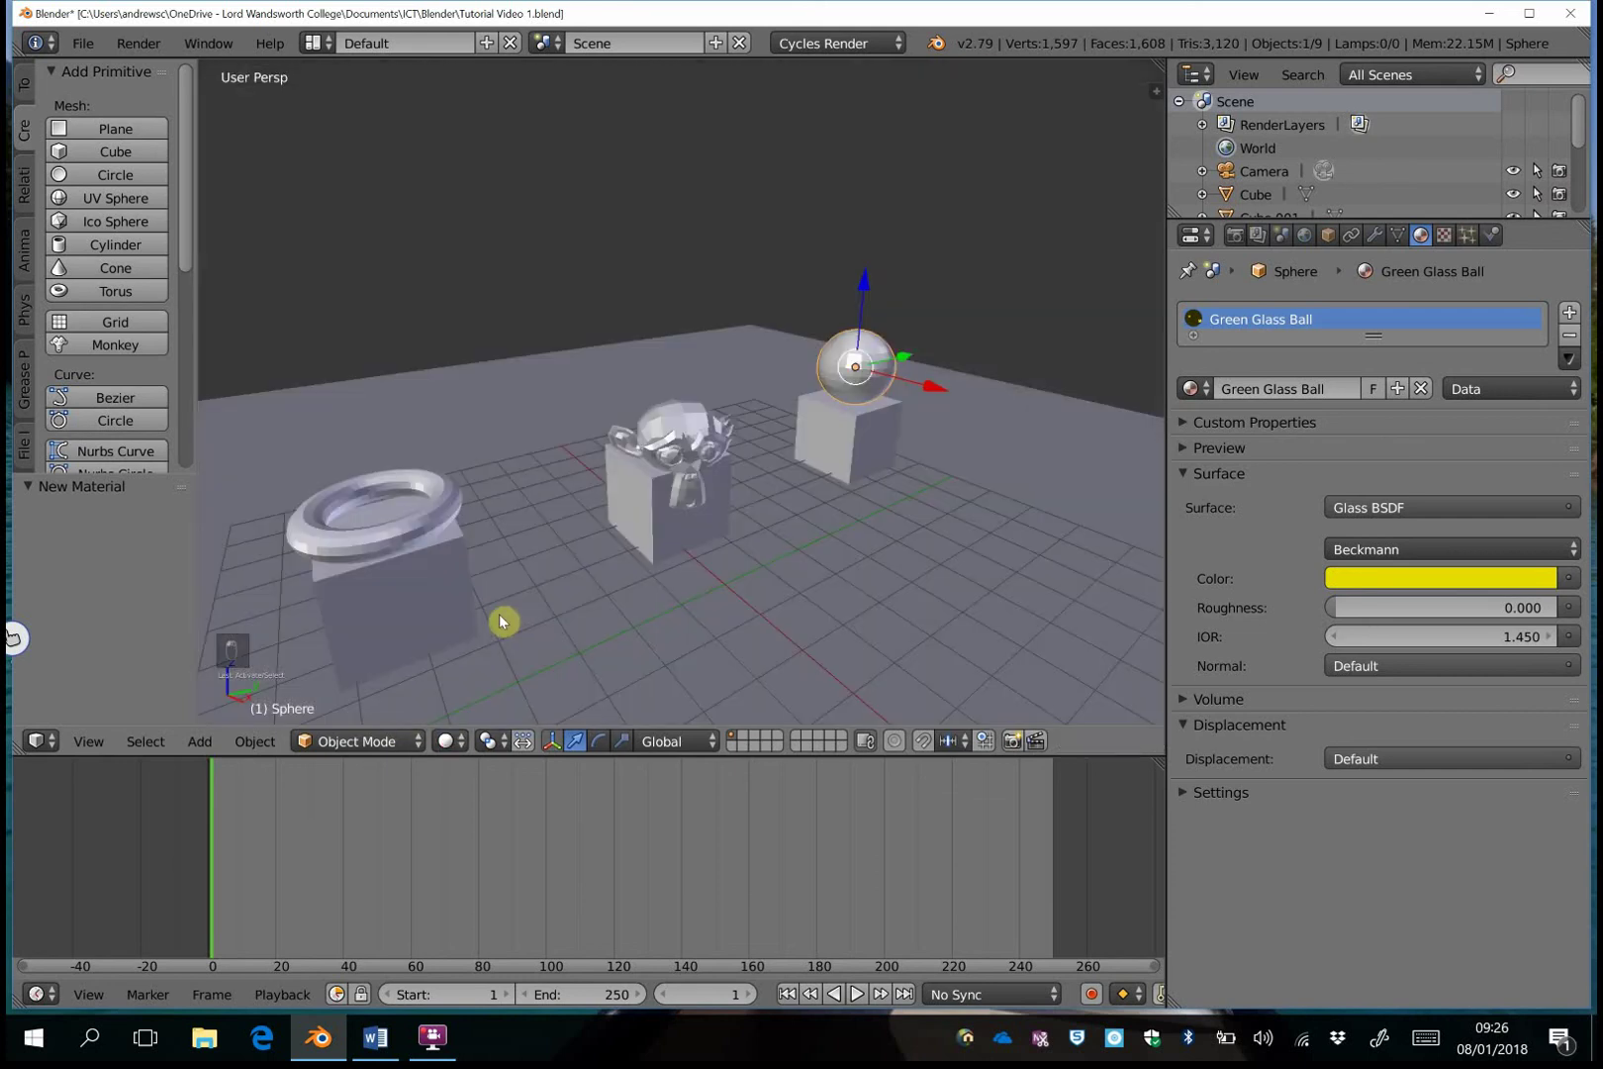
Fly in close to the monkey head and examine its glossy red material in Rendered shading.
key("shift+f")
scroll(681, 391, "up", 3)
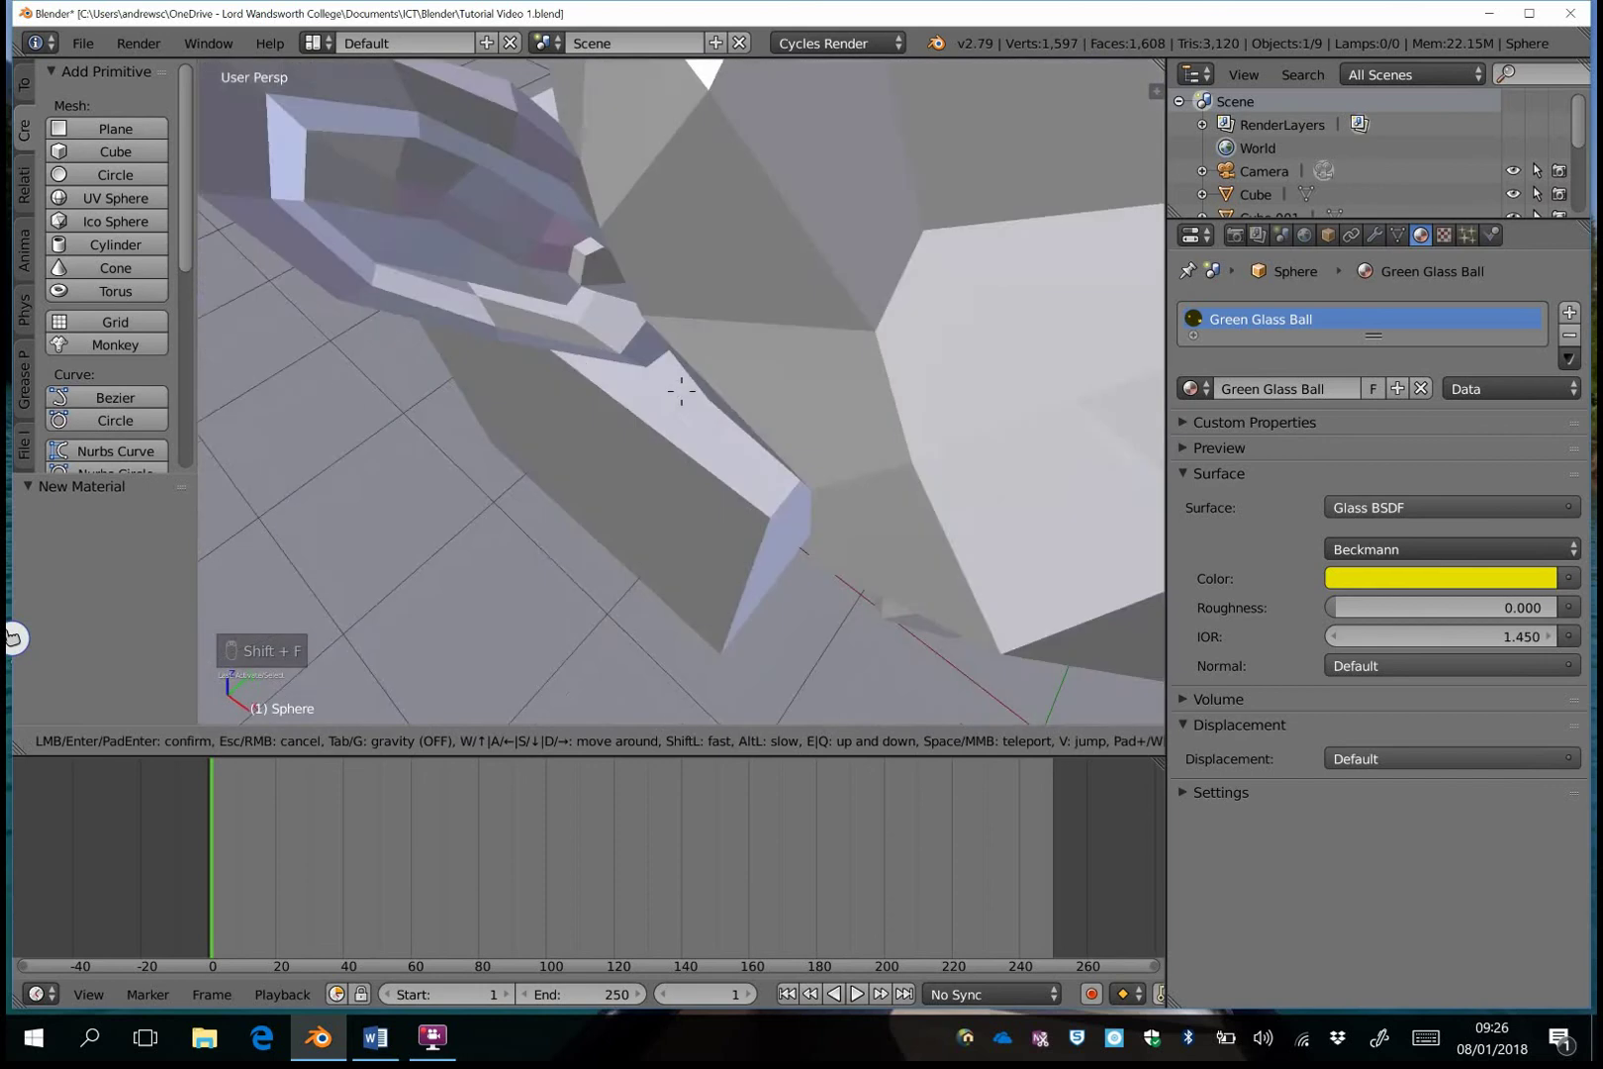
key("s")
left_click(636, 459)
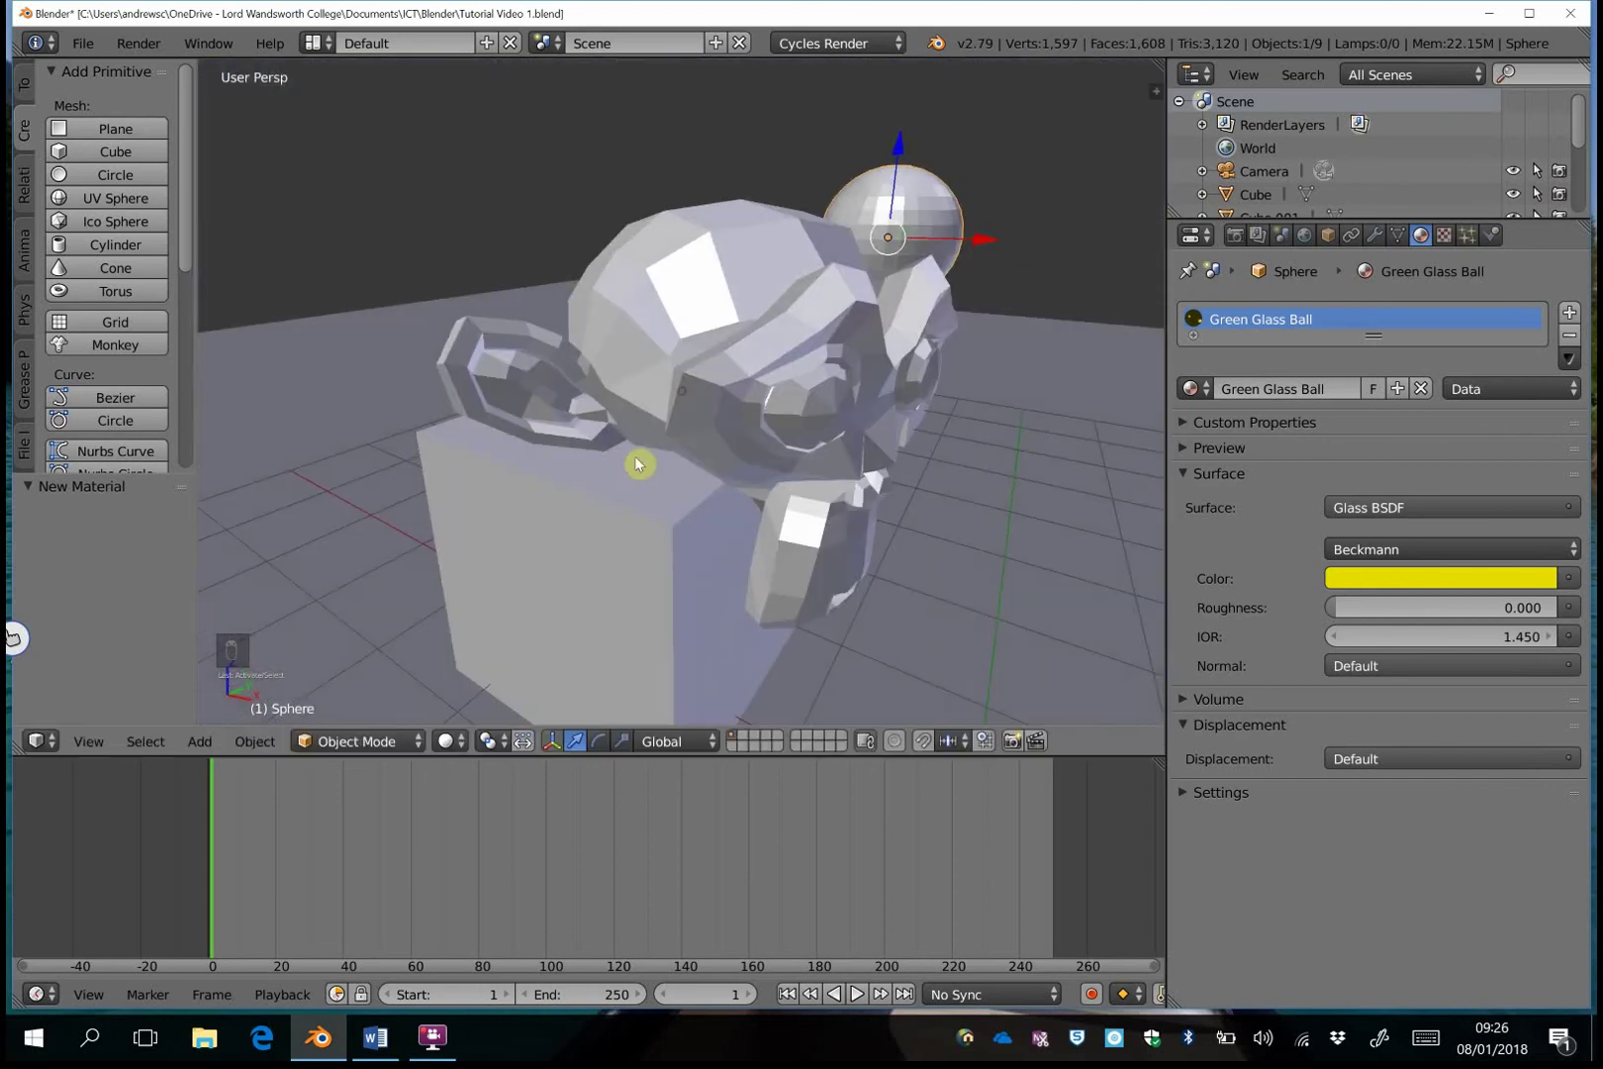
left_click(448, 740)
left_click(448, 740)
left_click(506, 591)
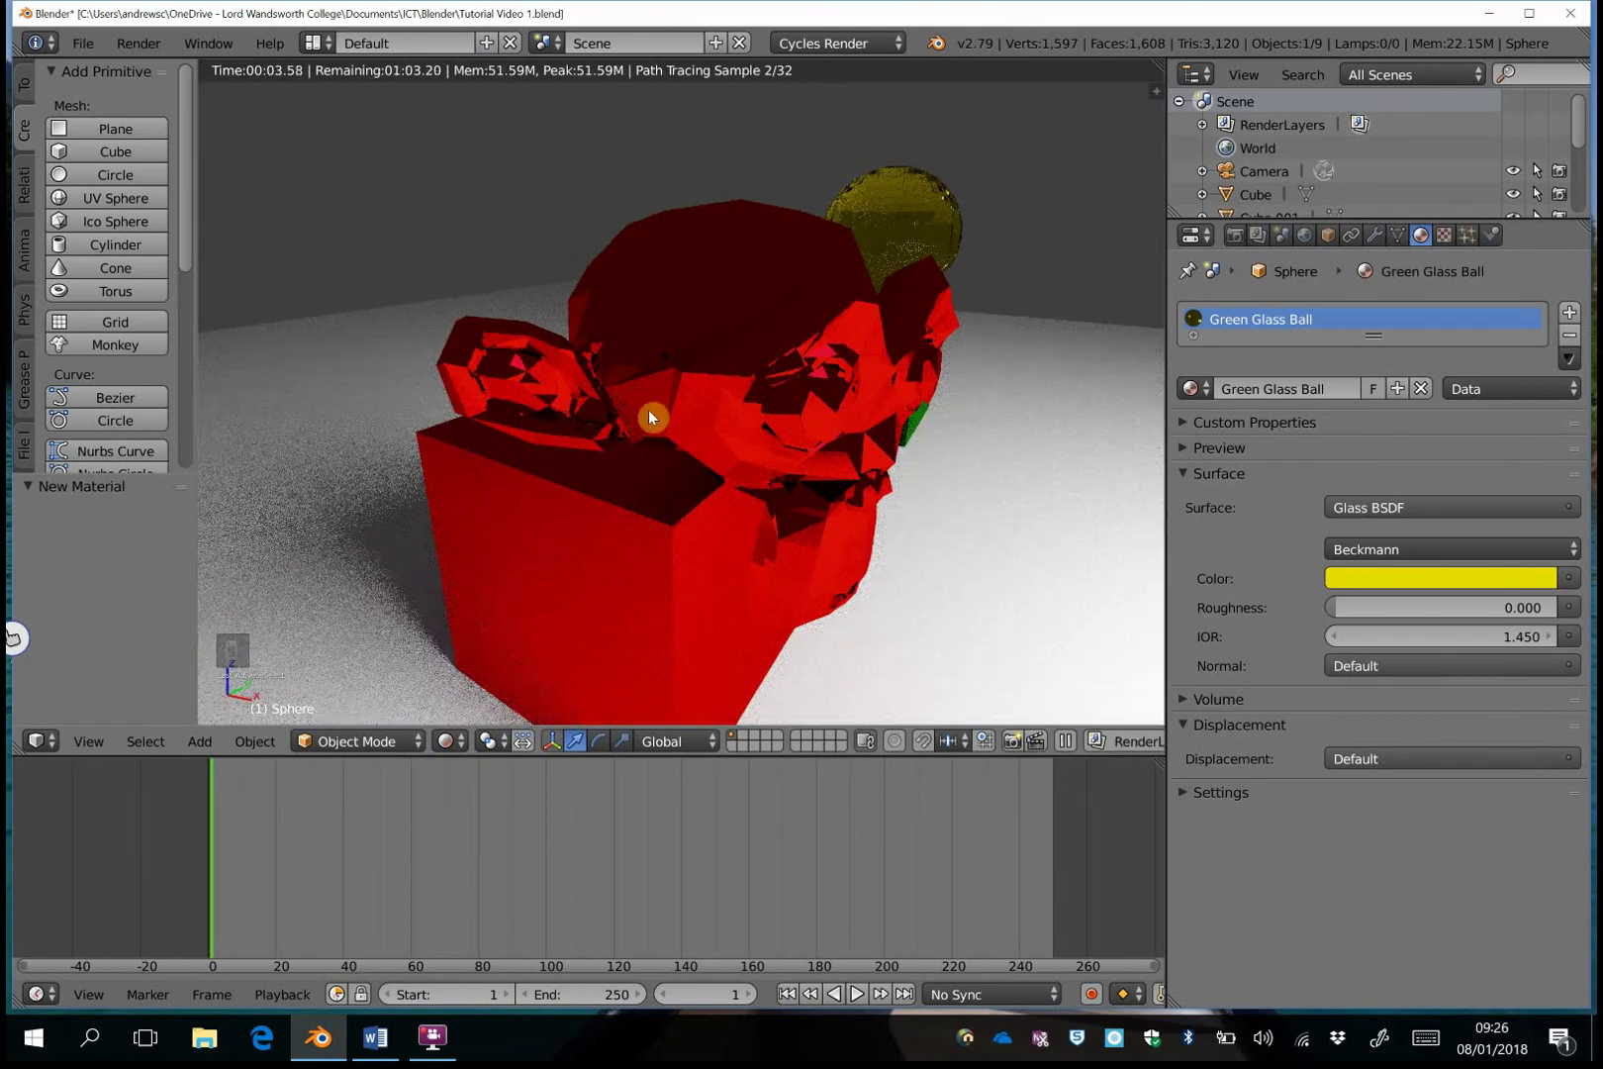
Return the viewport to Solid shading and apply smooth shading to the monkey head.
left_click(455, 746)
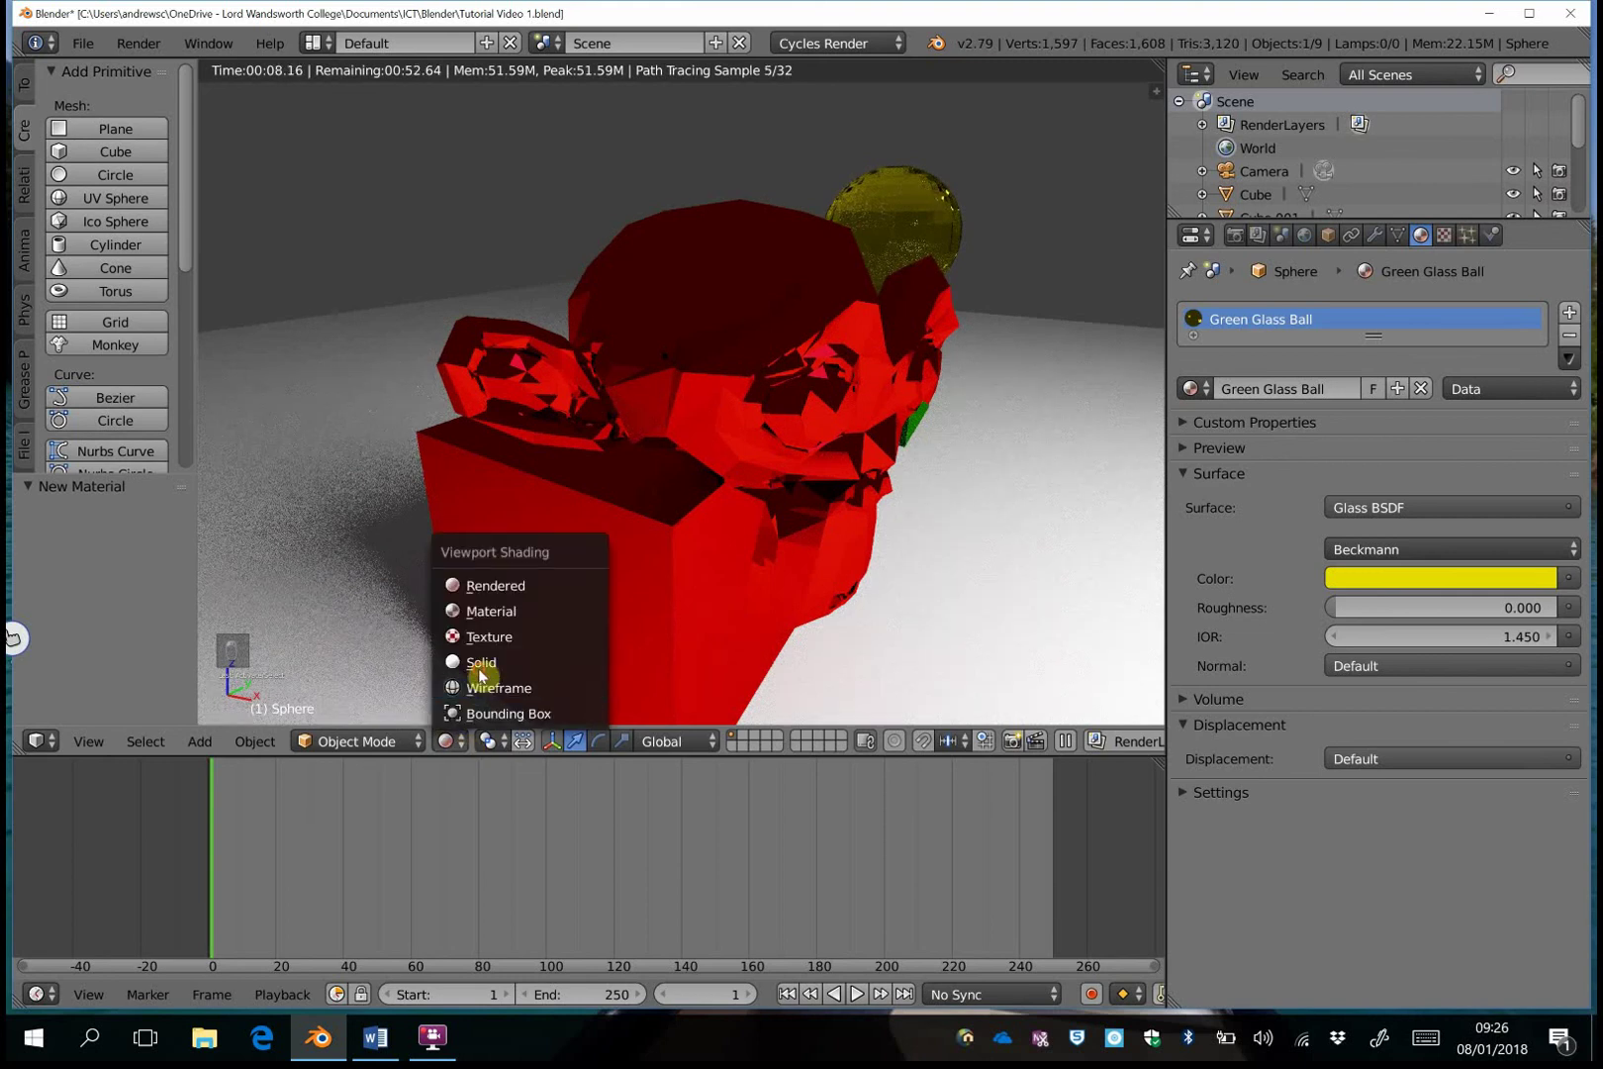
left_click(479, 663)
right_click(623, 319)
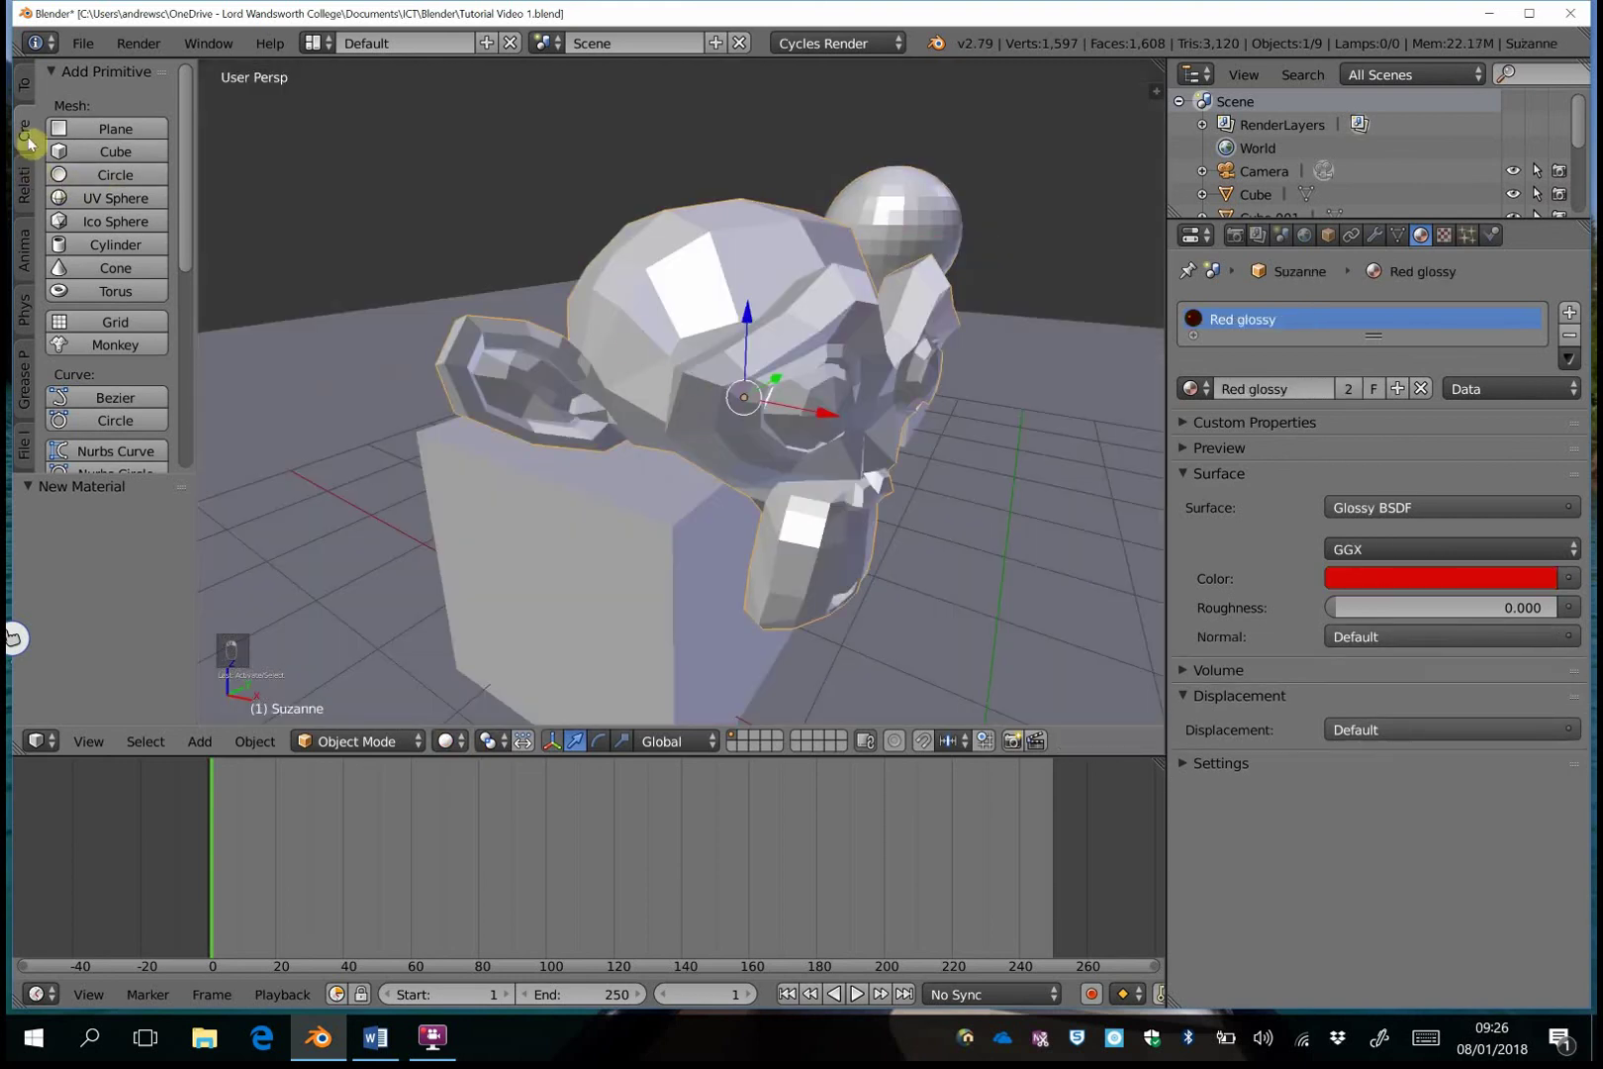
left_click(28, 89)
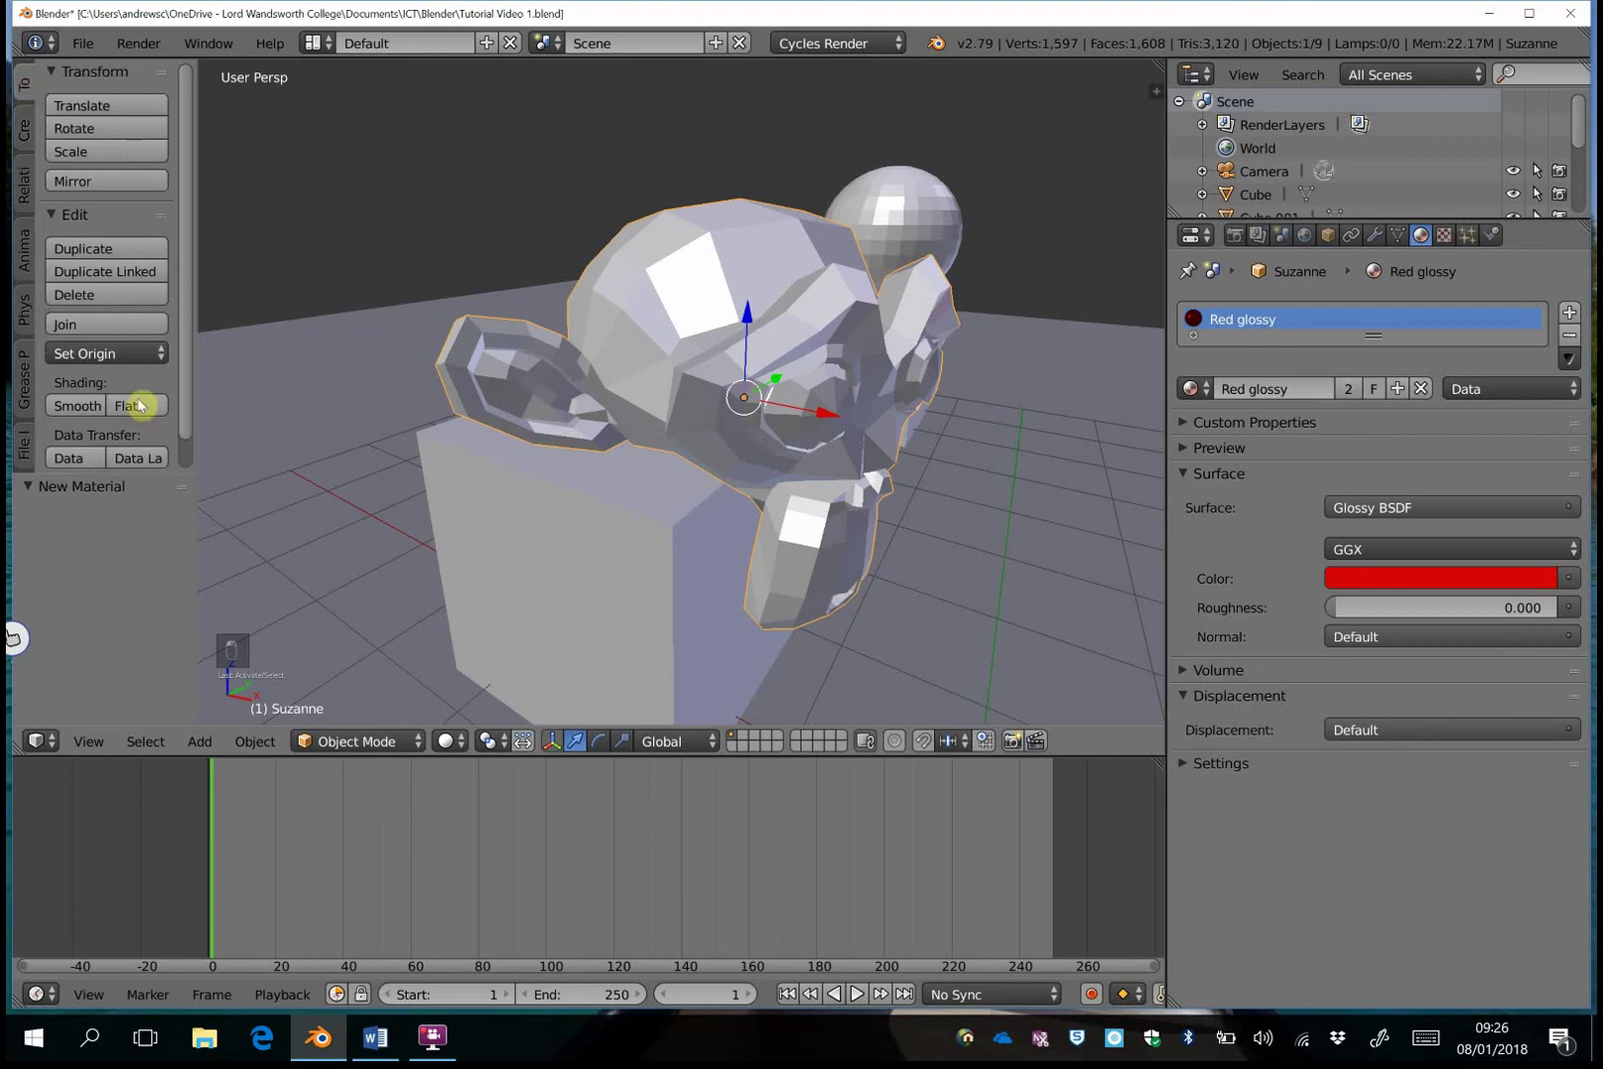
left_click(78, 408)
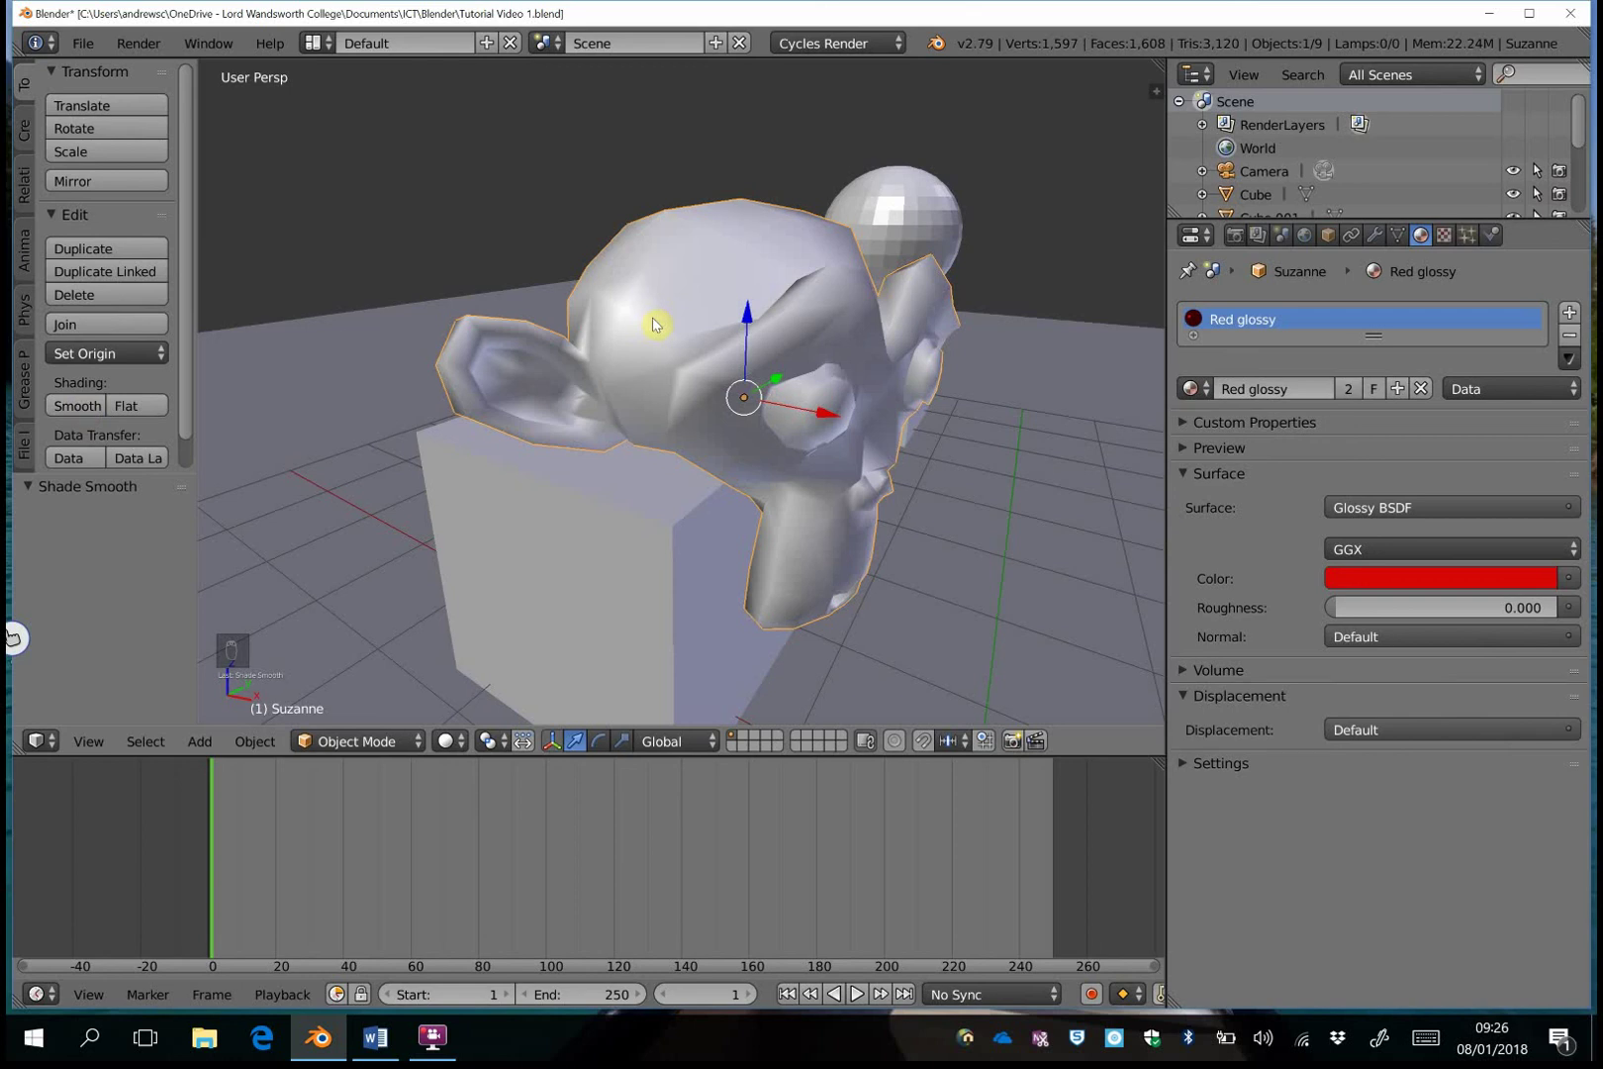
Apply smooth shading to the torus and to the sphere on their pedestals.
key("shift+f")
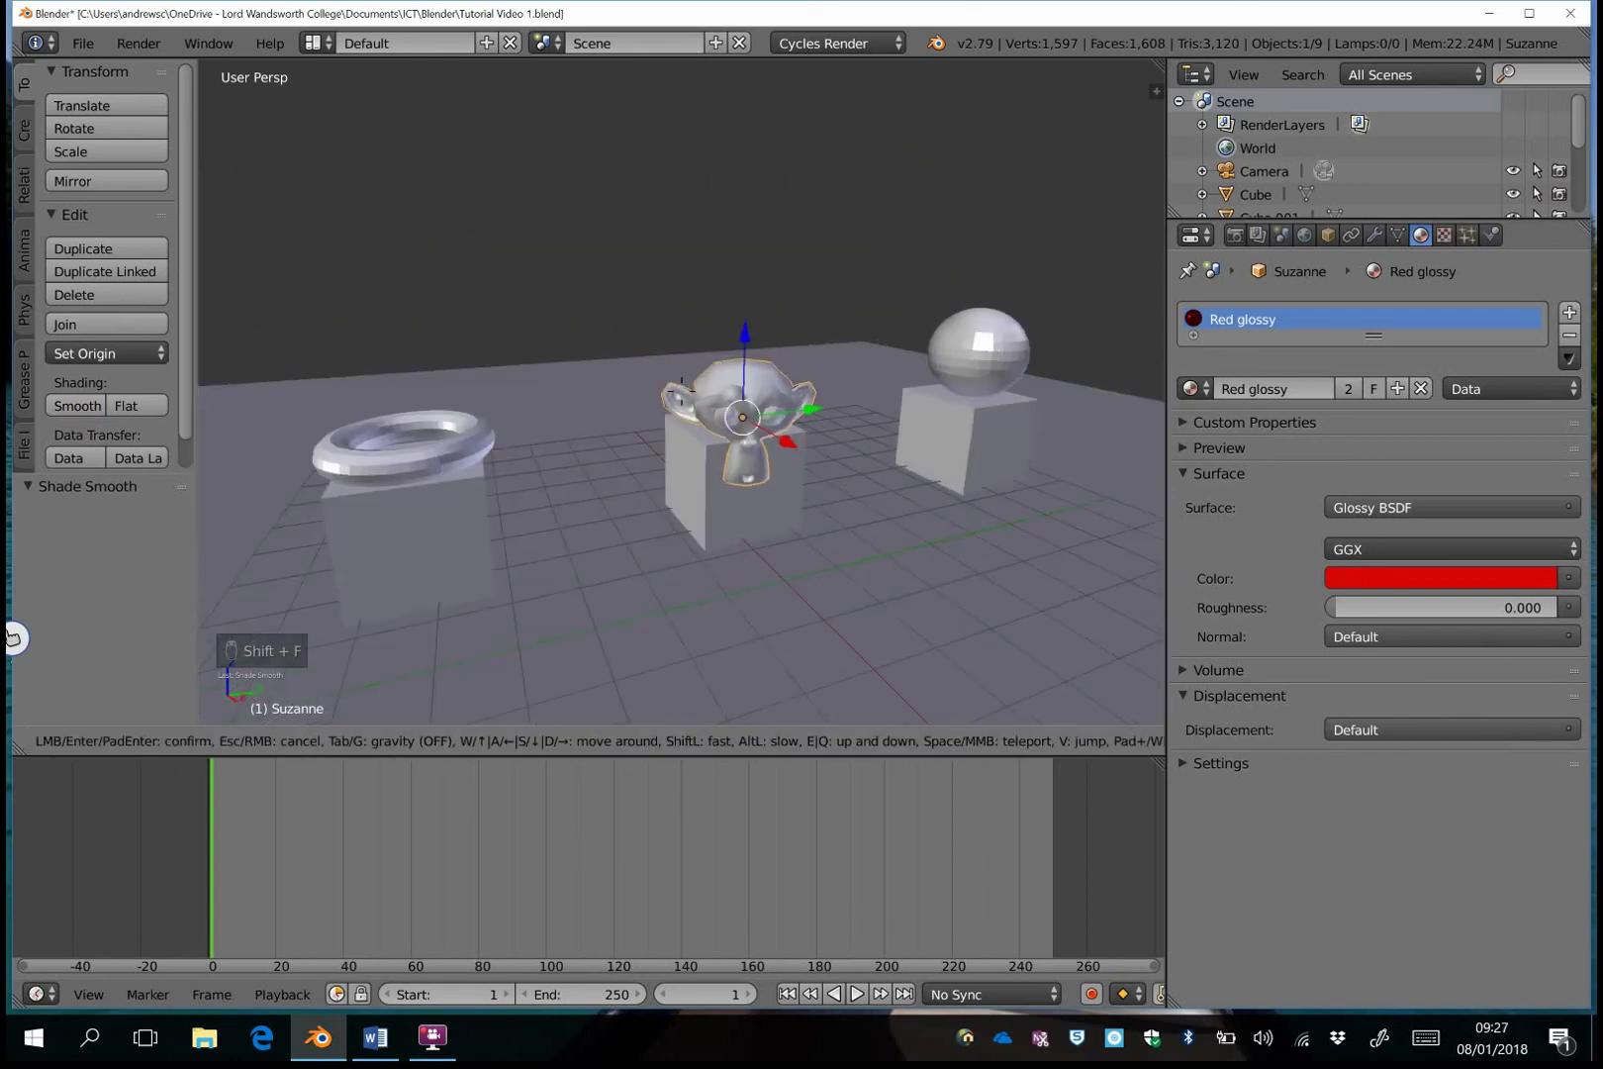
left_click(681, 391)
right_click(396, 443)
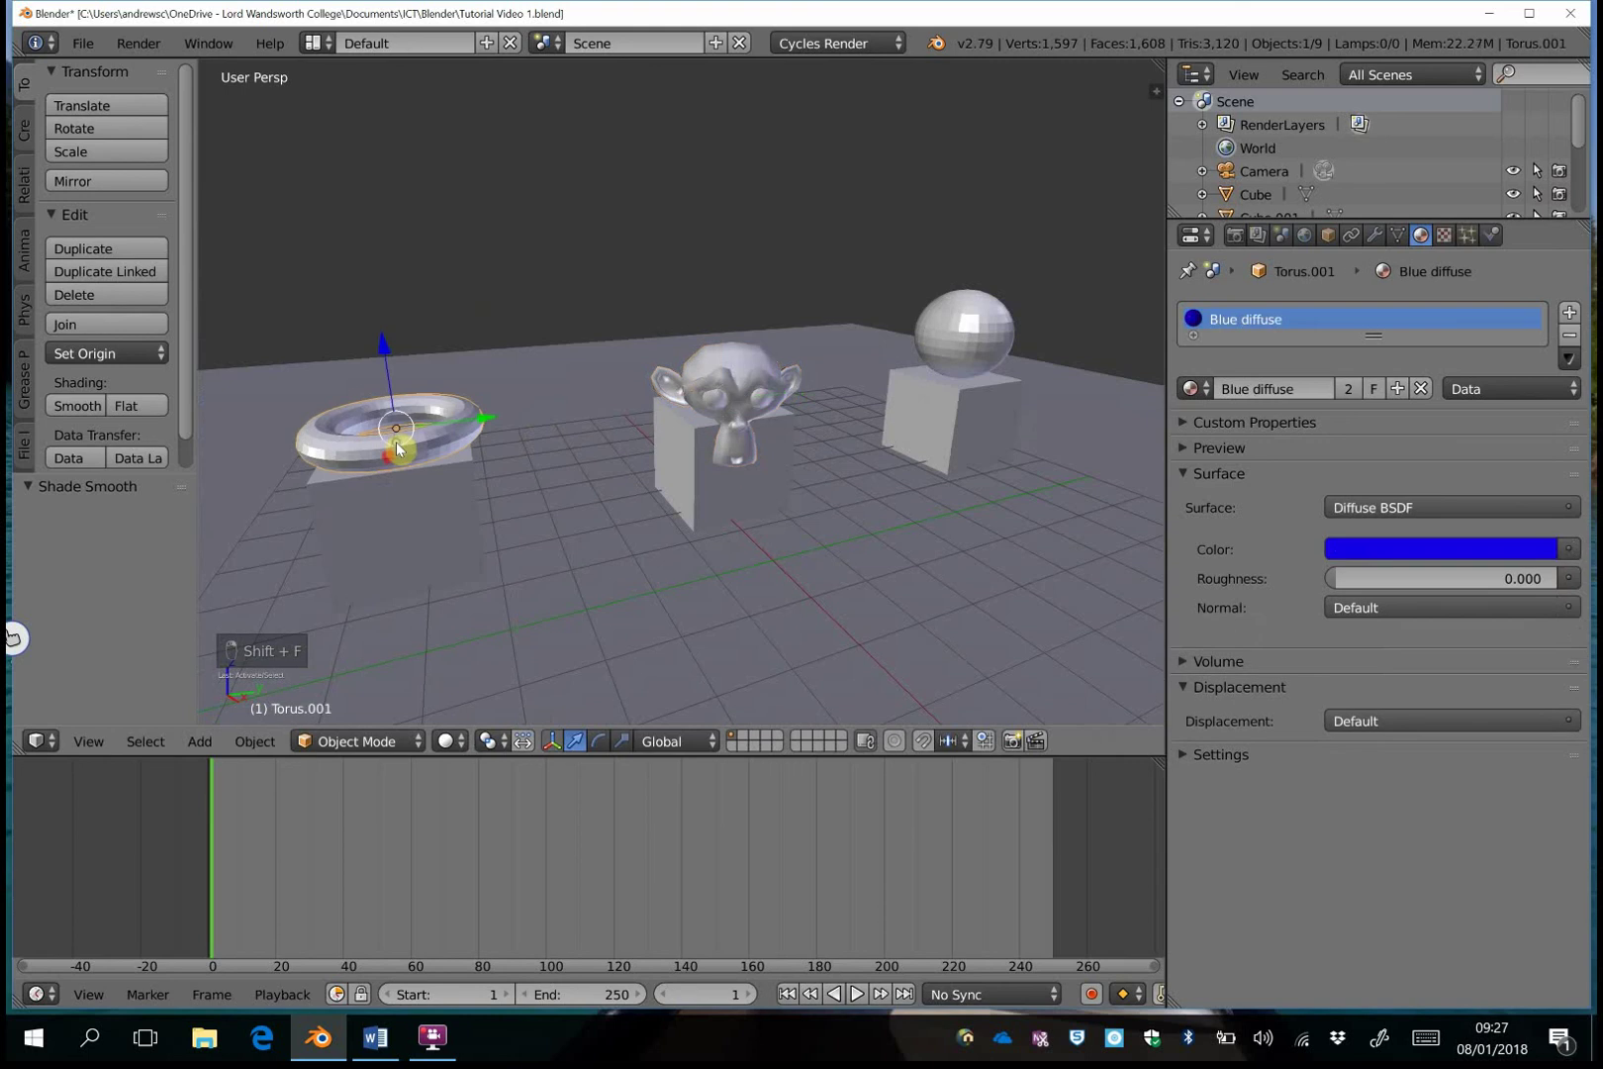
left_click(78, 404)
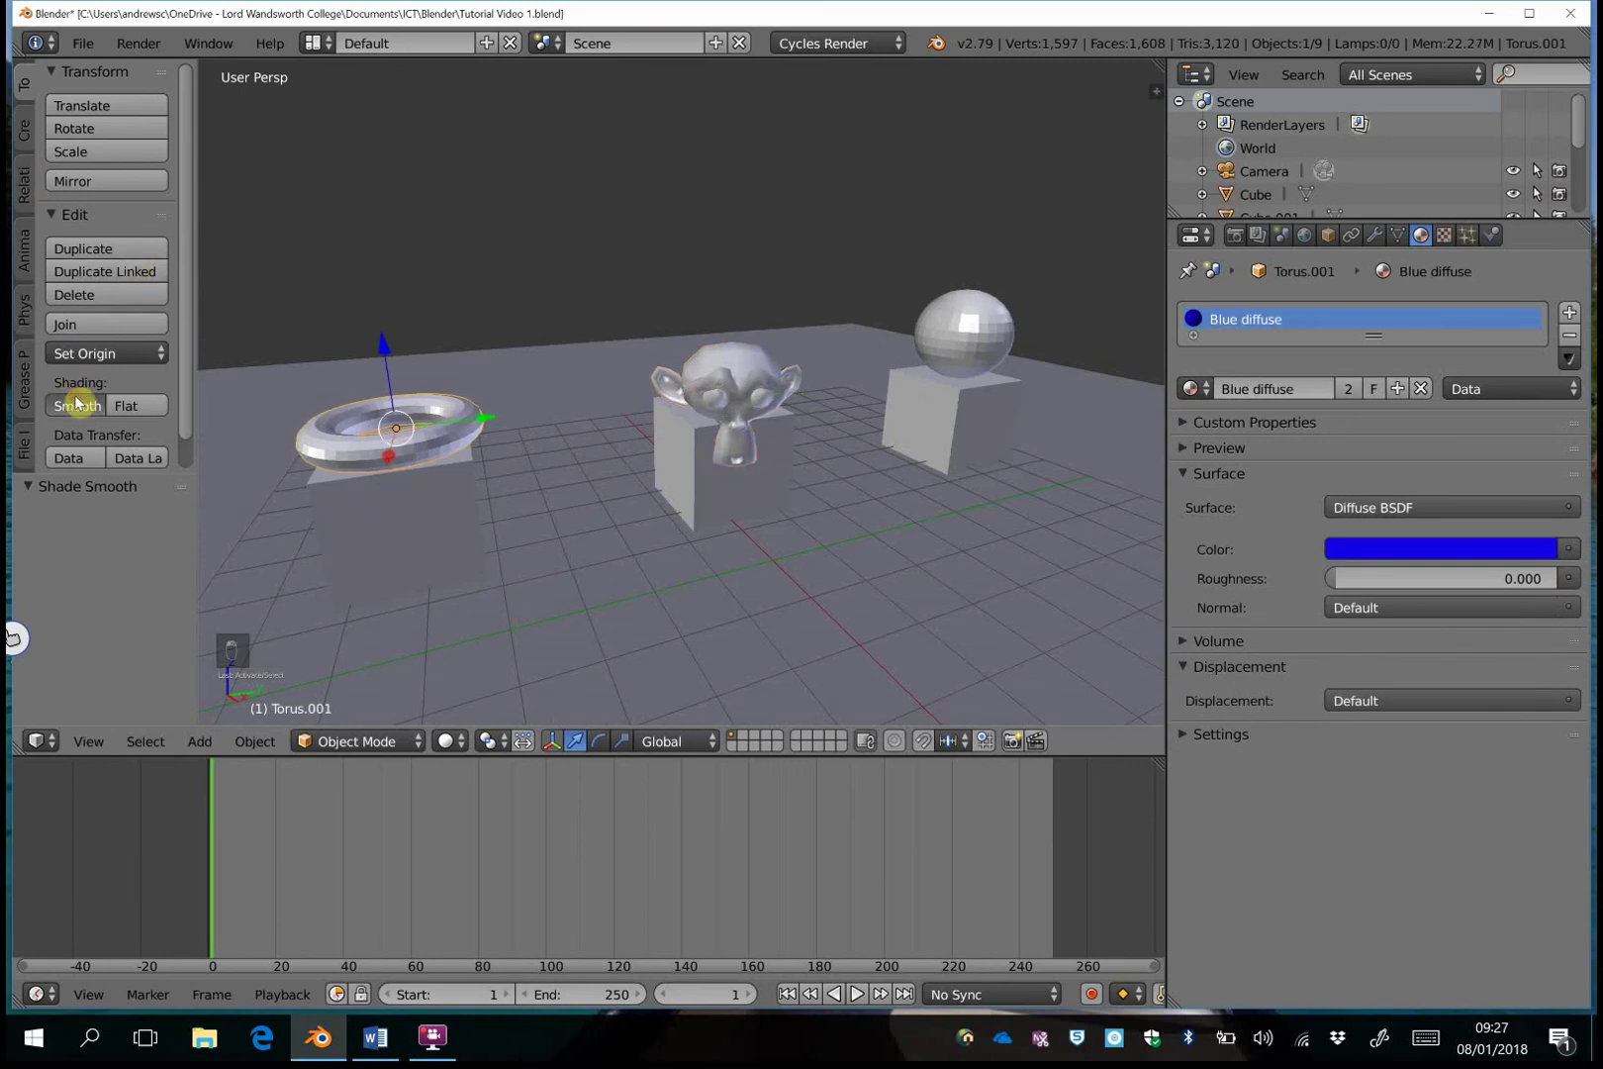
right_click(965, 328)
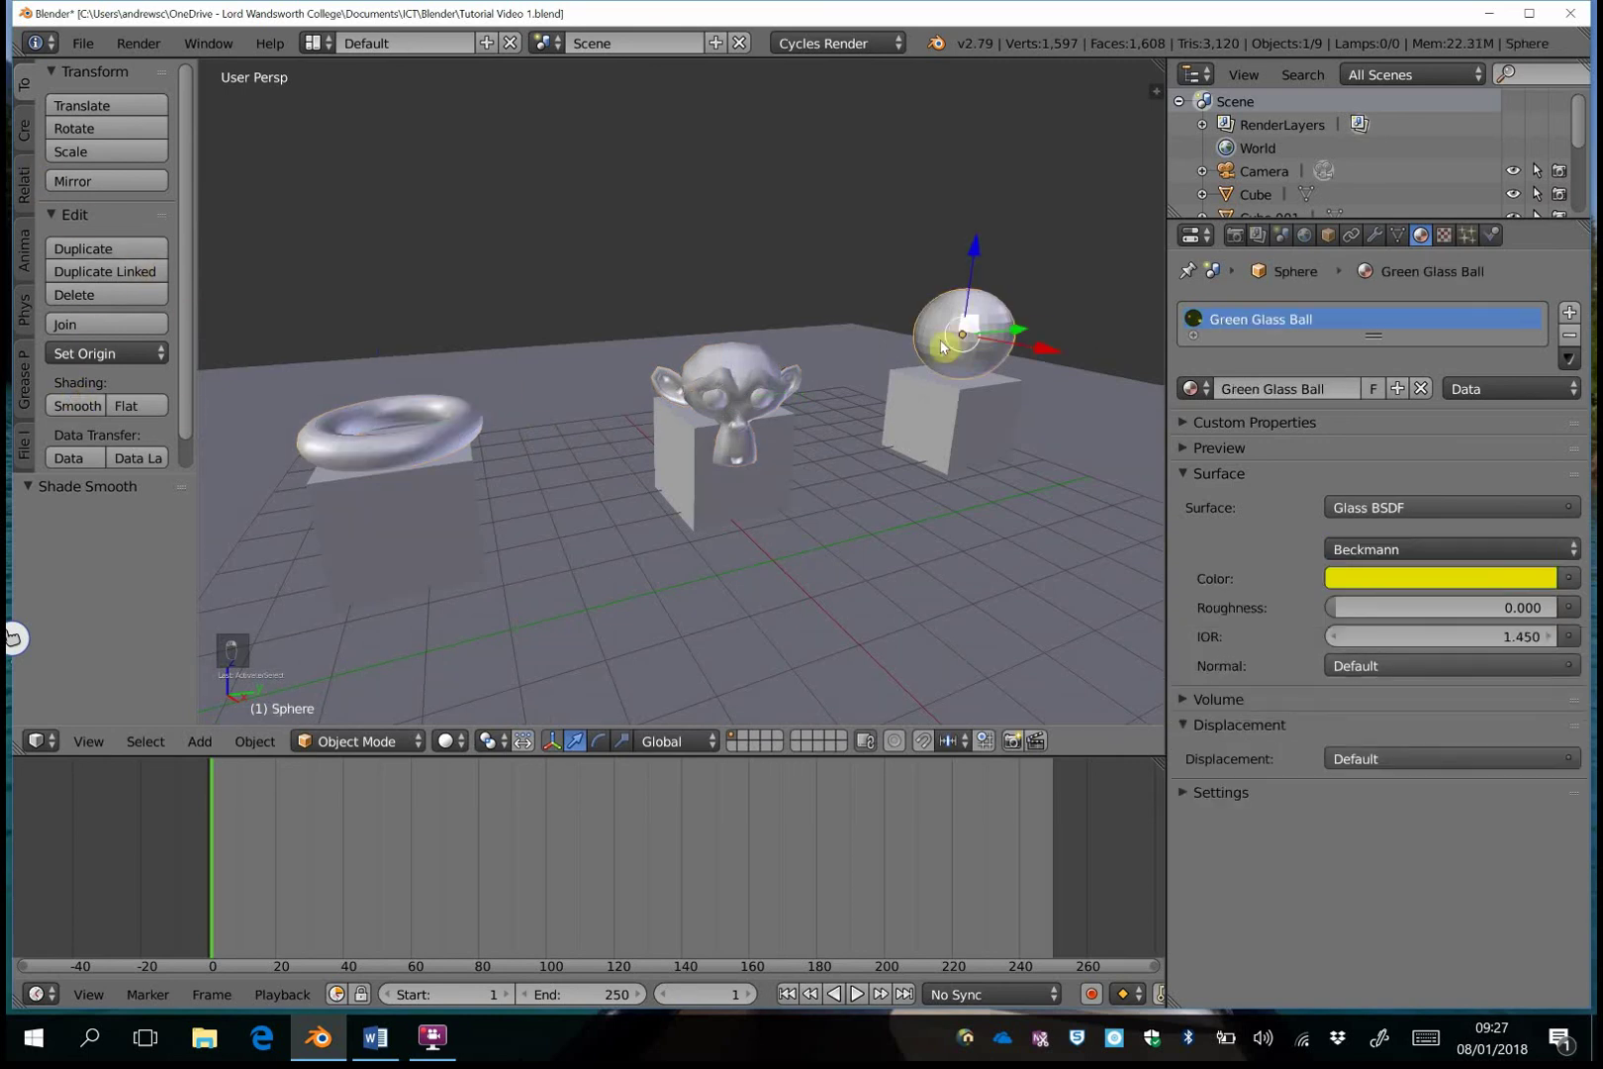
left_click(77, 406)
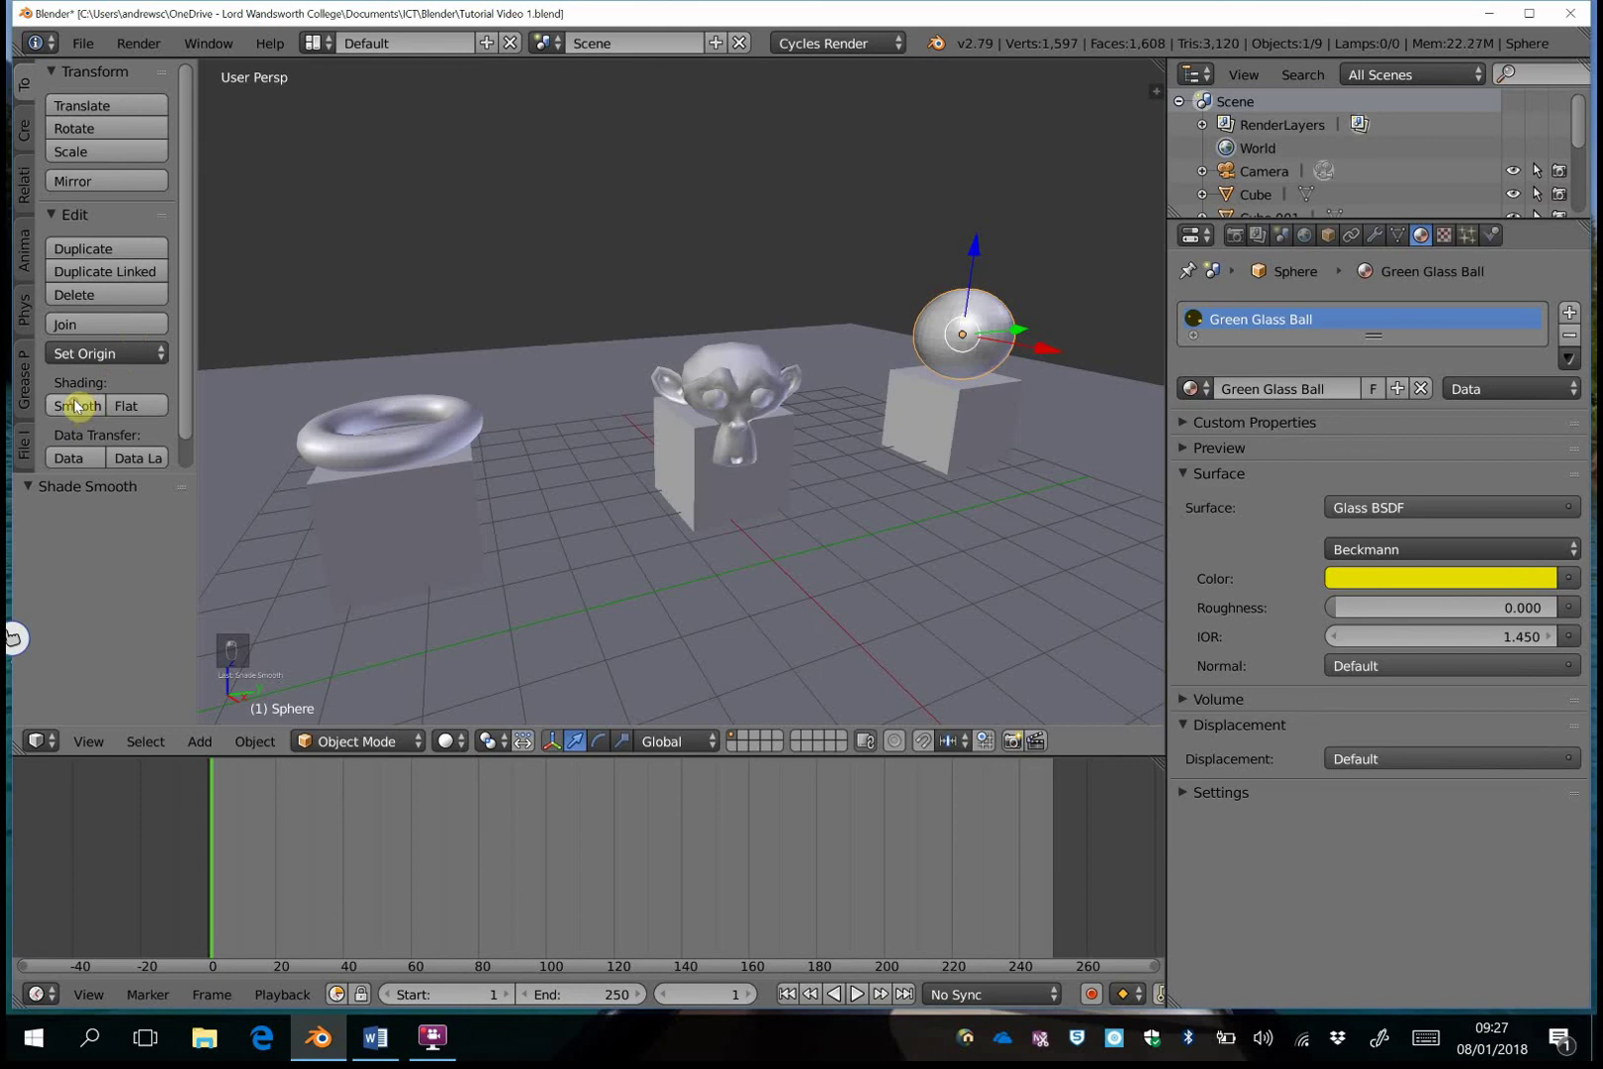
Preview the smooth-shaded monkey and sphere in Rendered shading, and return to Solid shading.
left_click(447, 740)
left_click(512, 587)
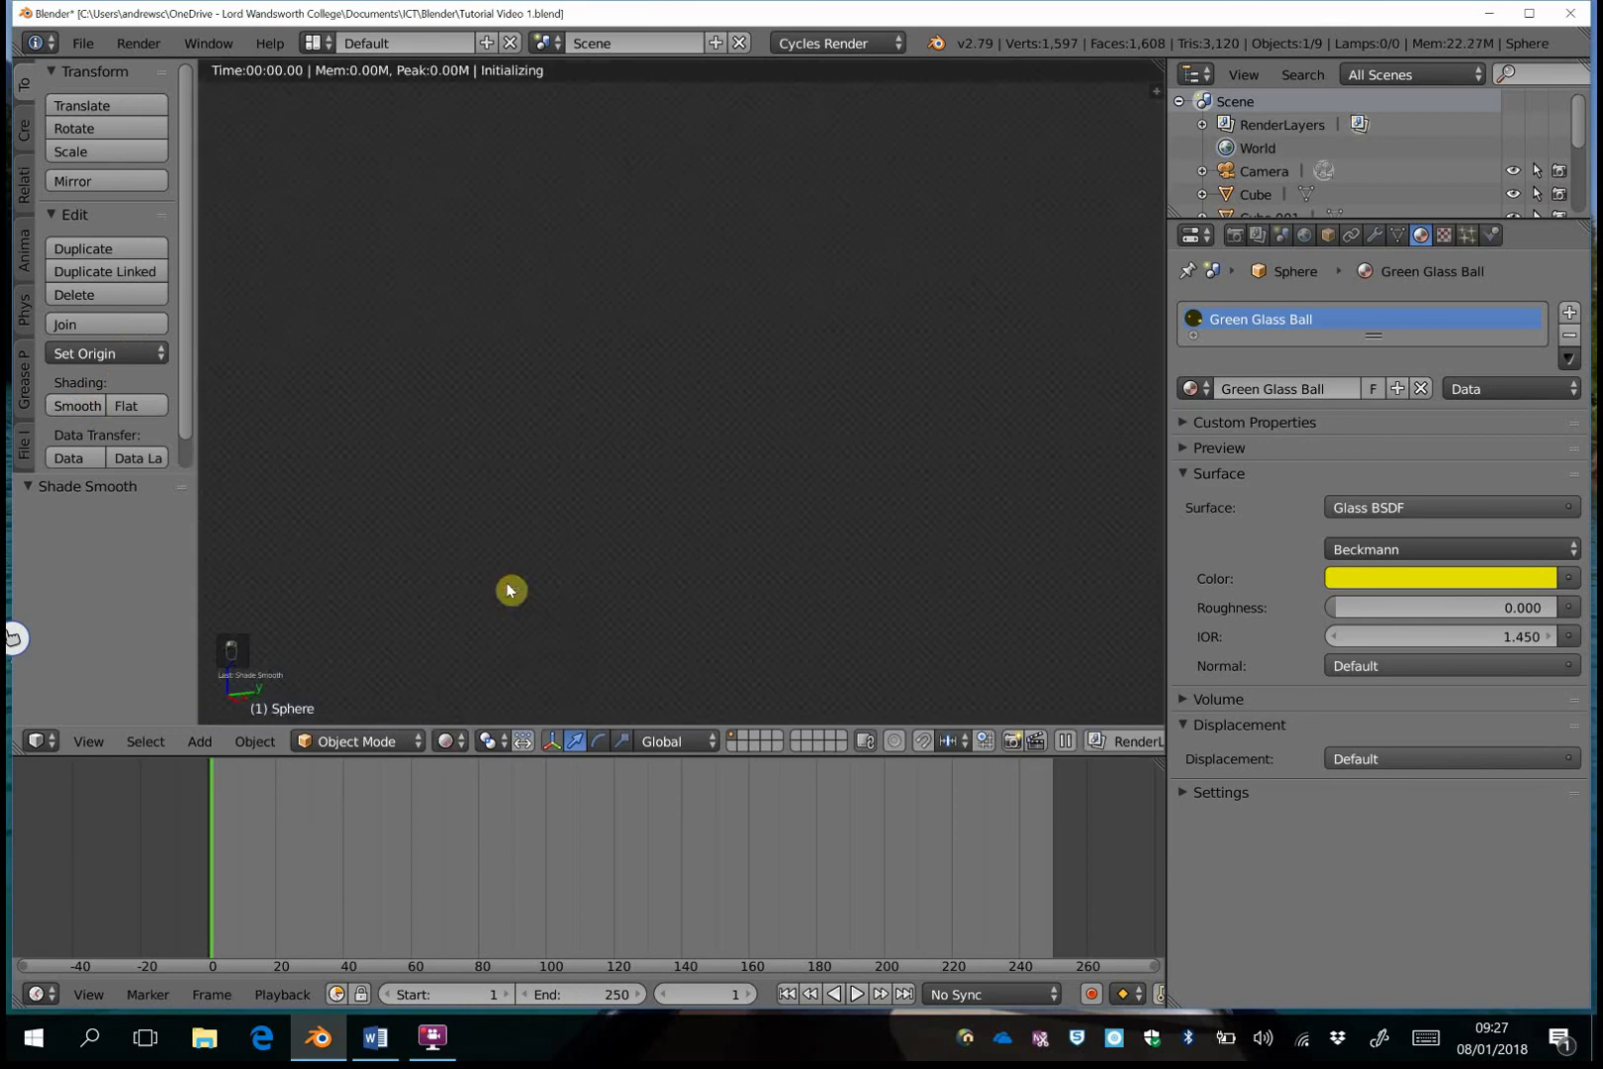
key("shift+f")
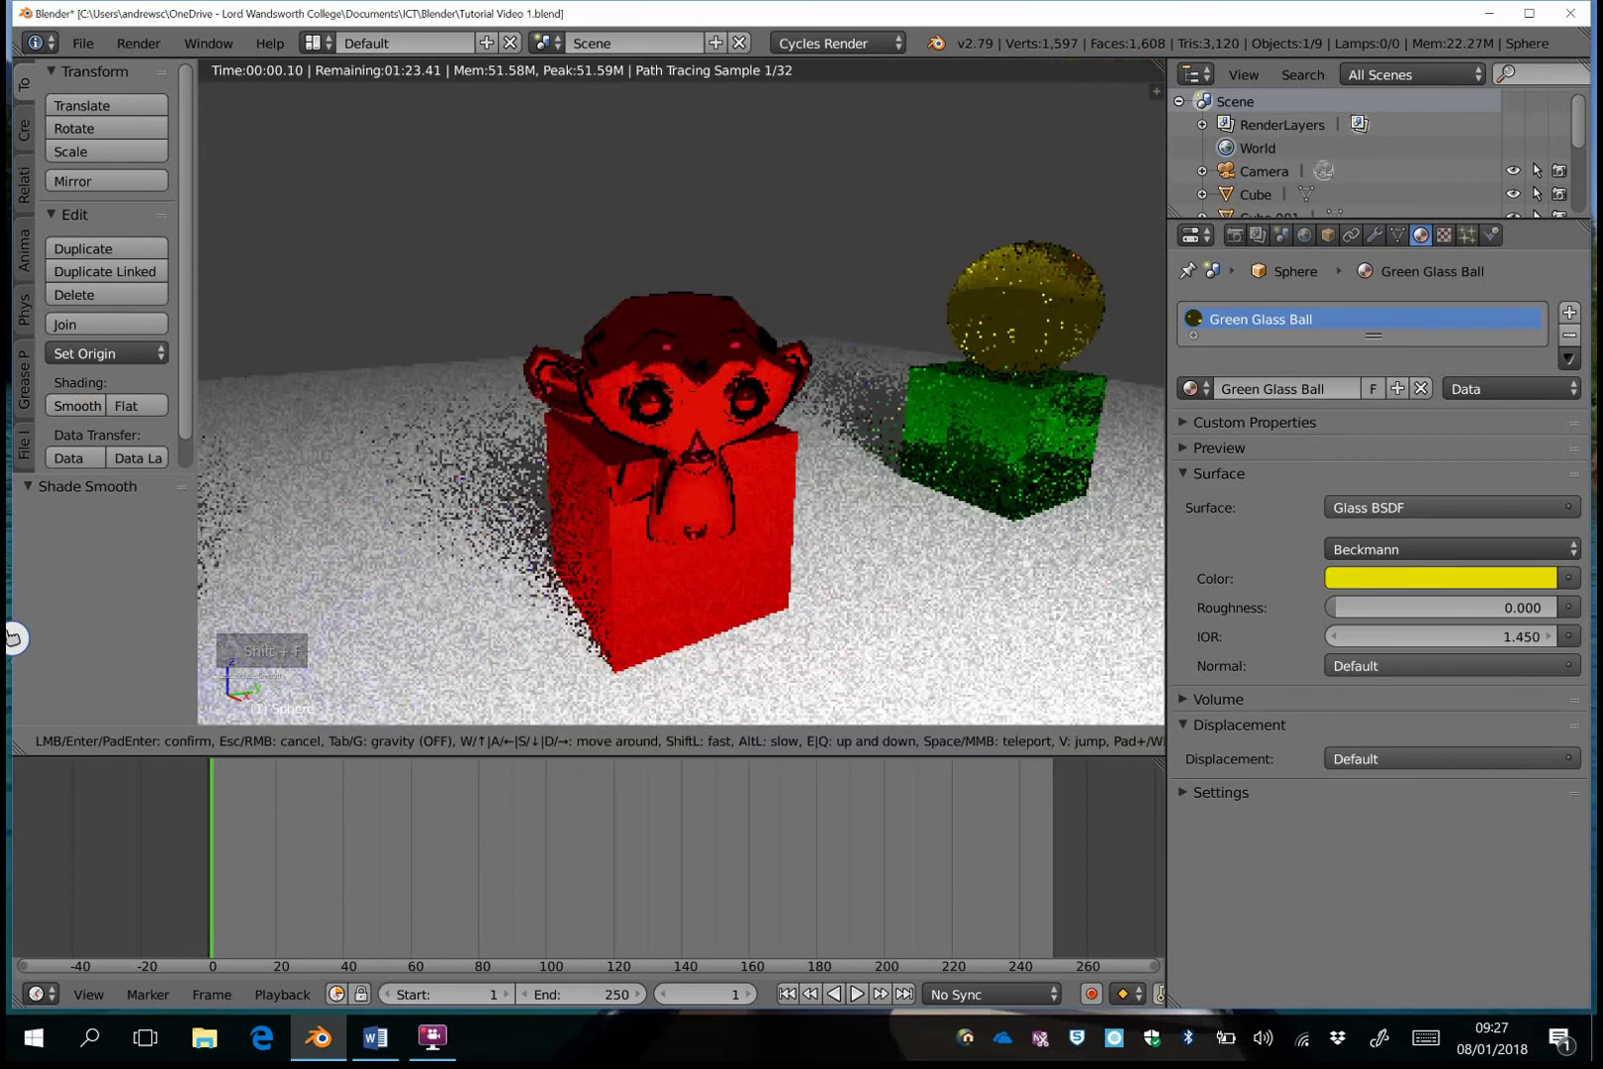
left_click(809, 484)
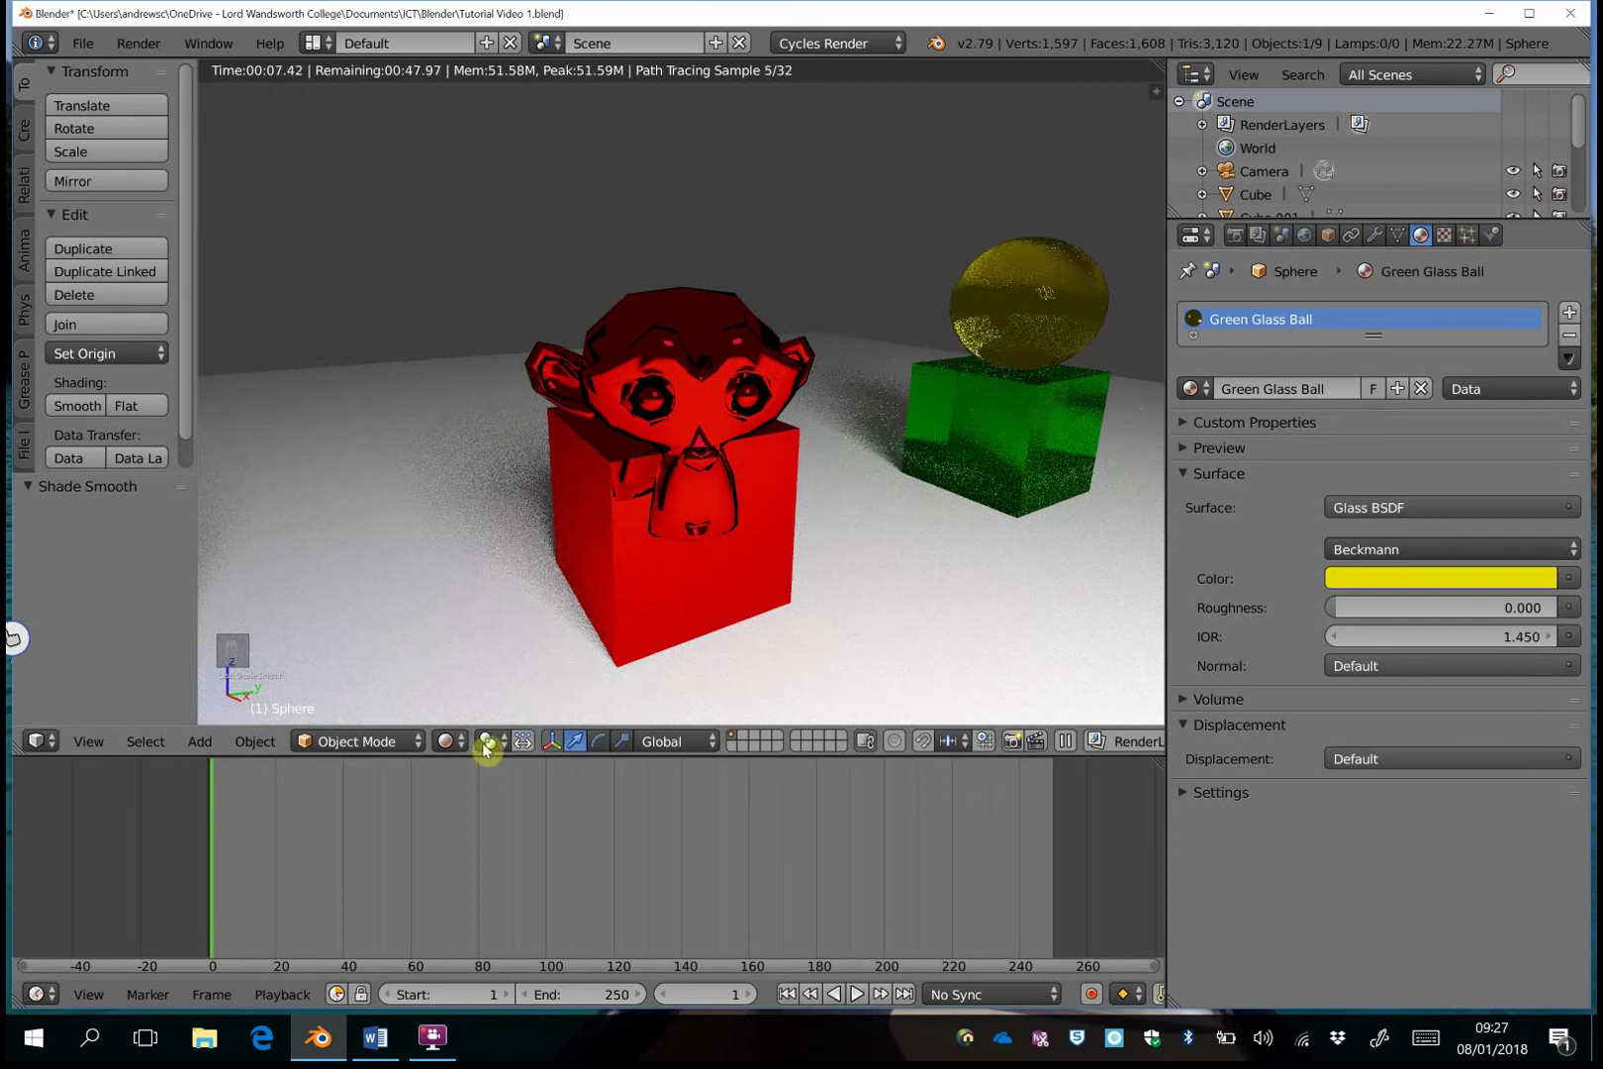
left_click(447, 741)
left_click(485, 666)
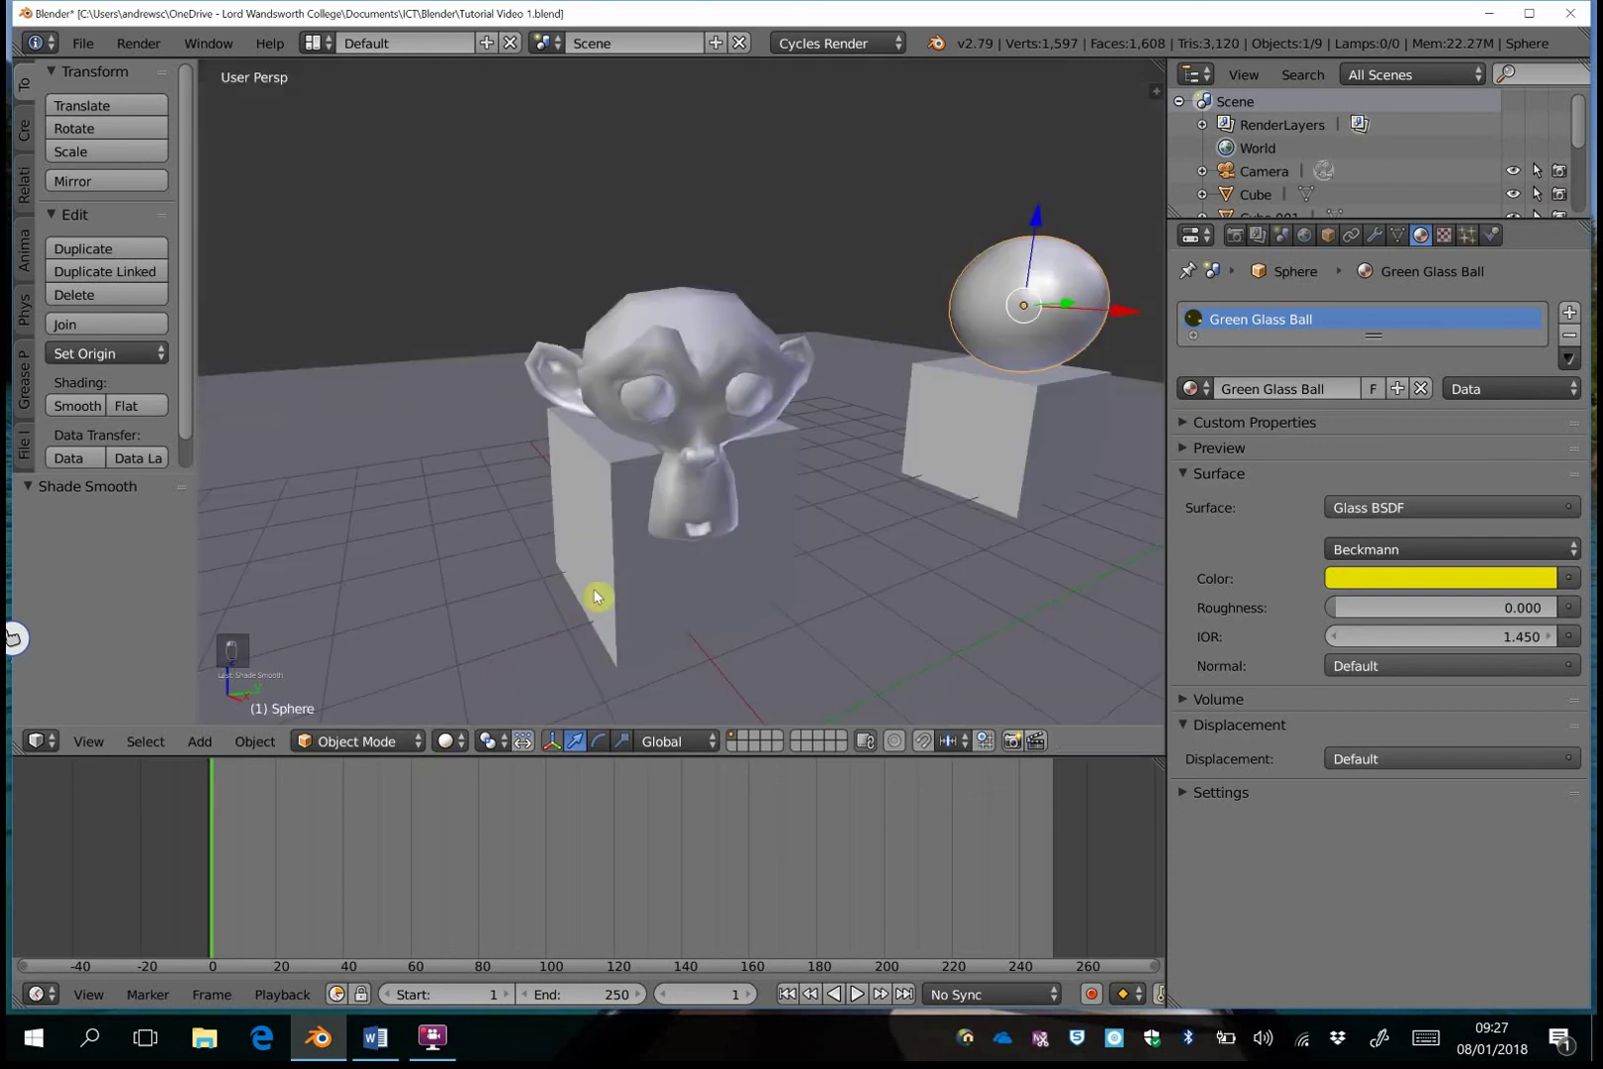
Give the floor plane a new material with a Glossy BSDF surface.
key("shift+f")
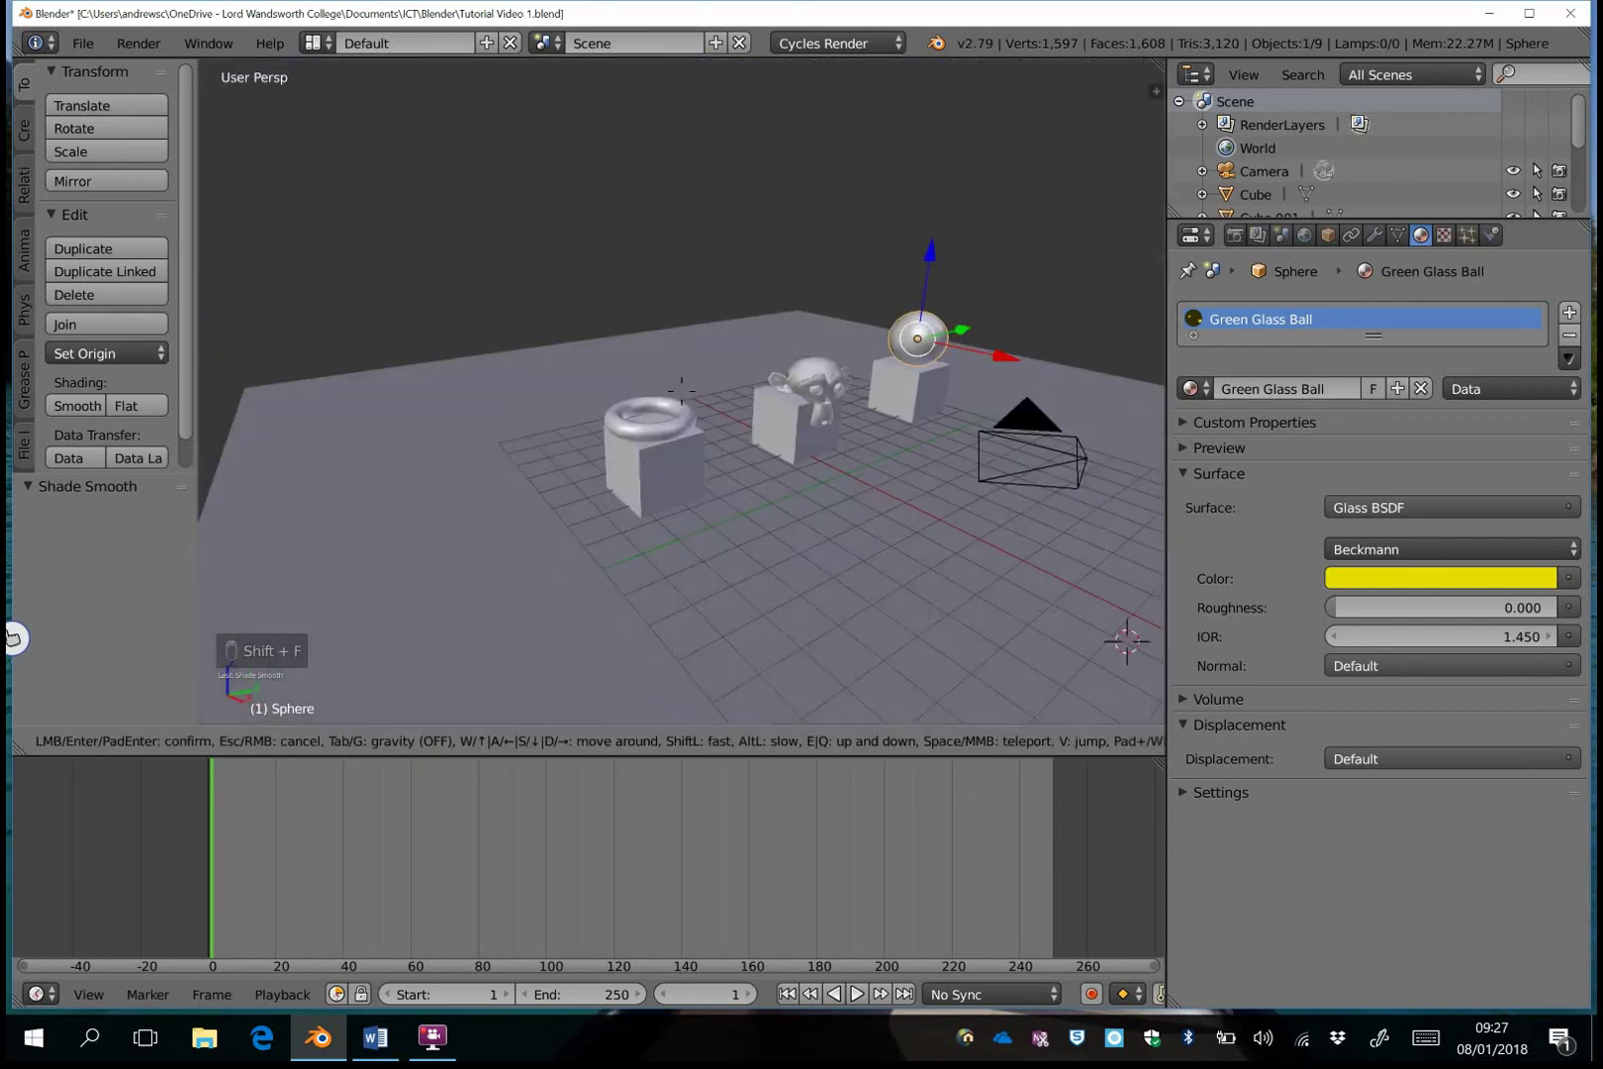
left_click(683, 396)
right_click(698, 411)
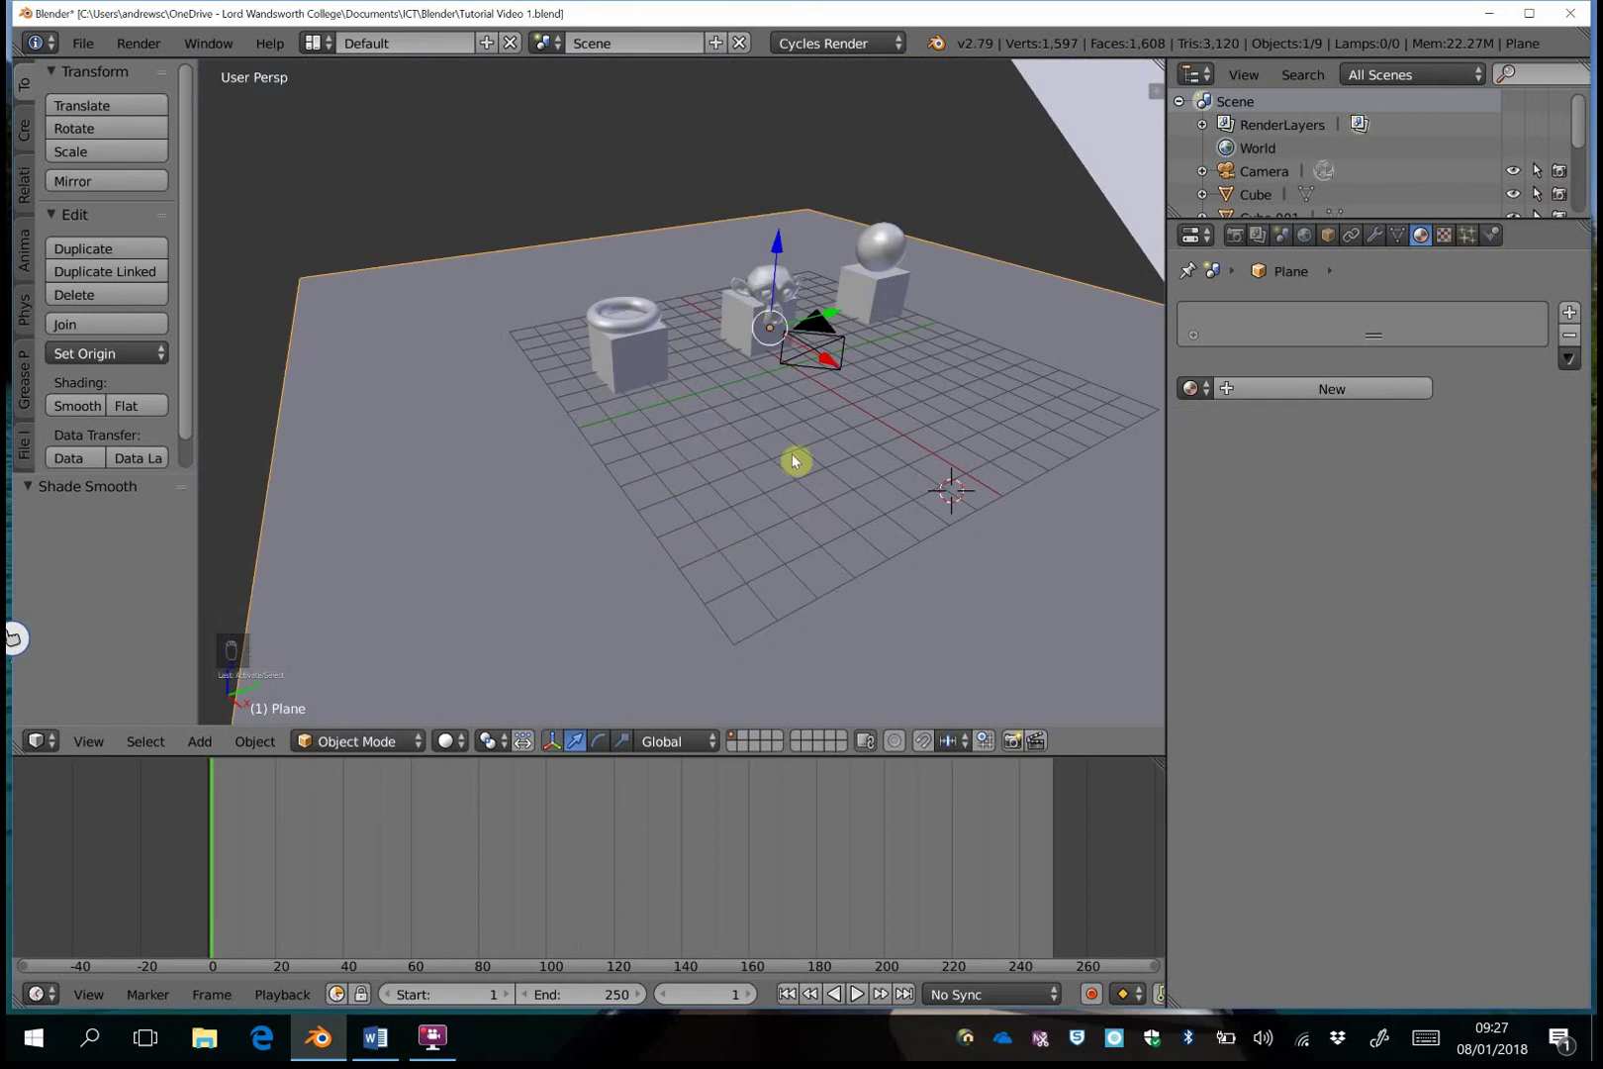
left_click(1278, 391)
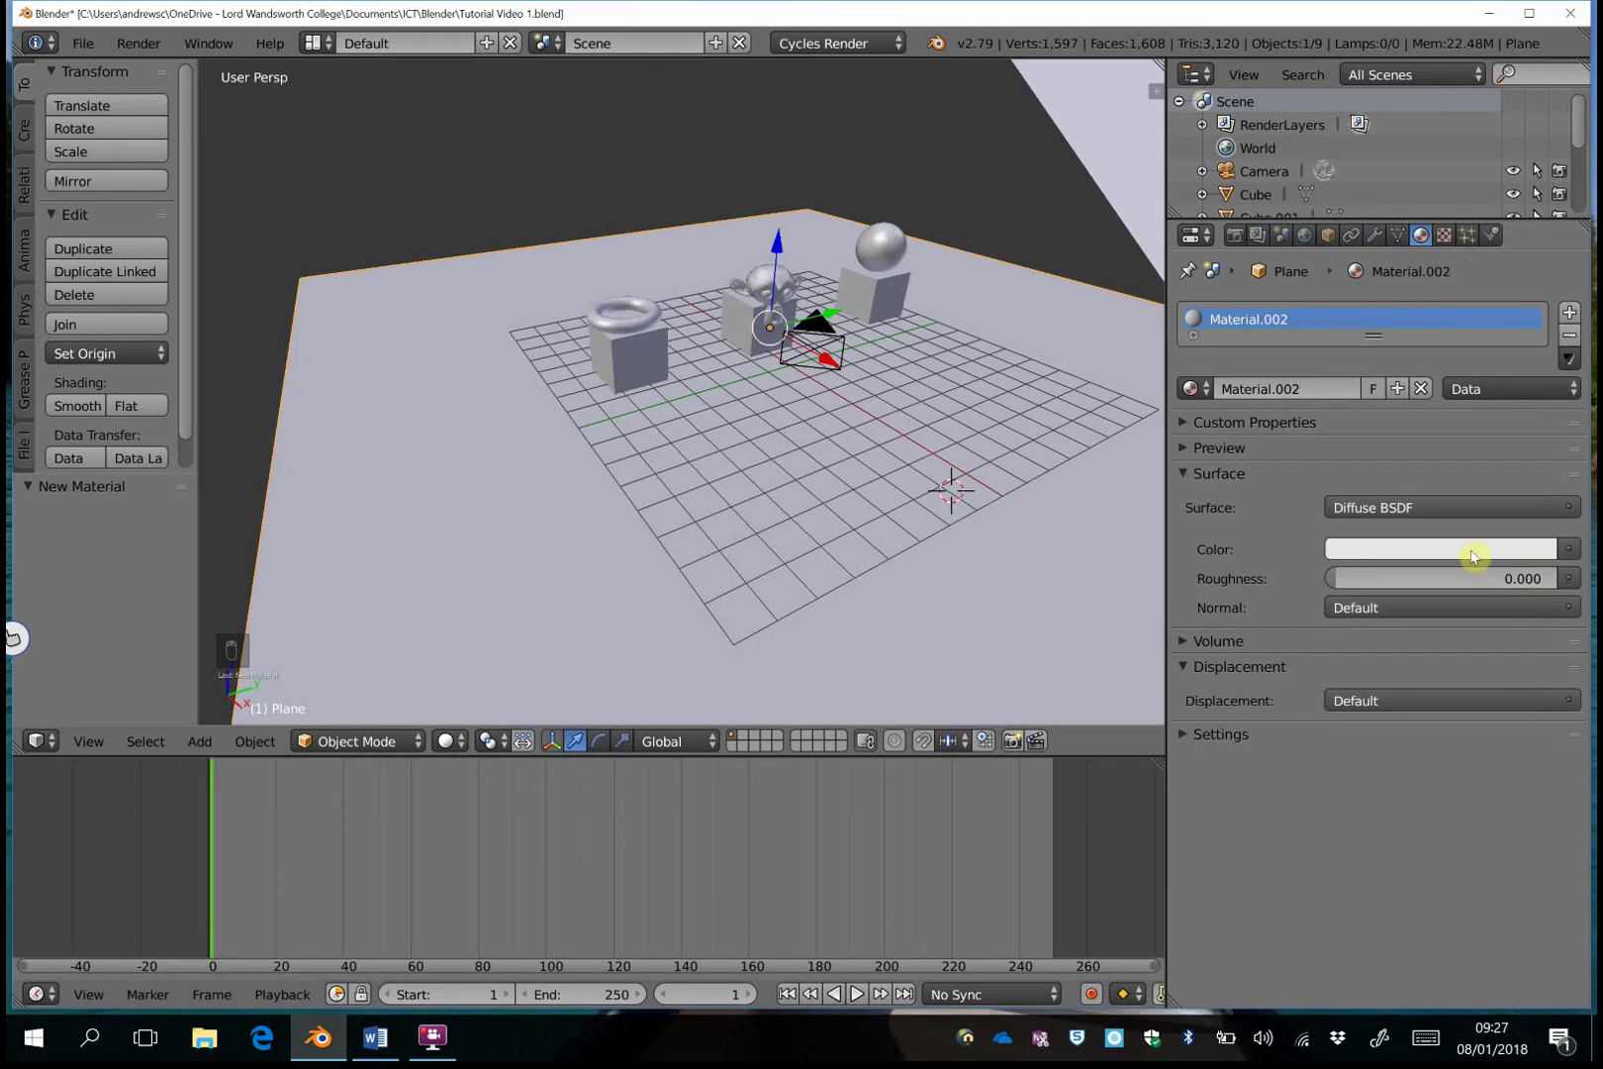
left_click(1425, 508)
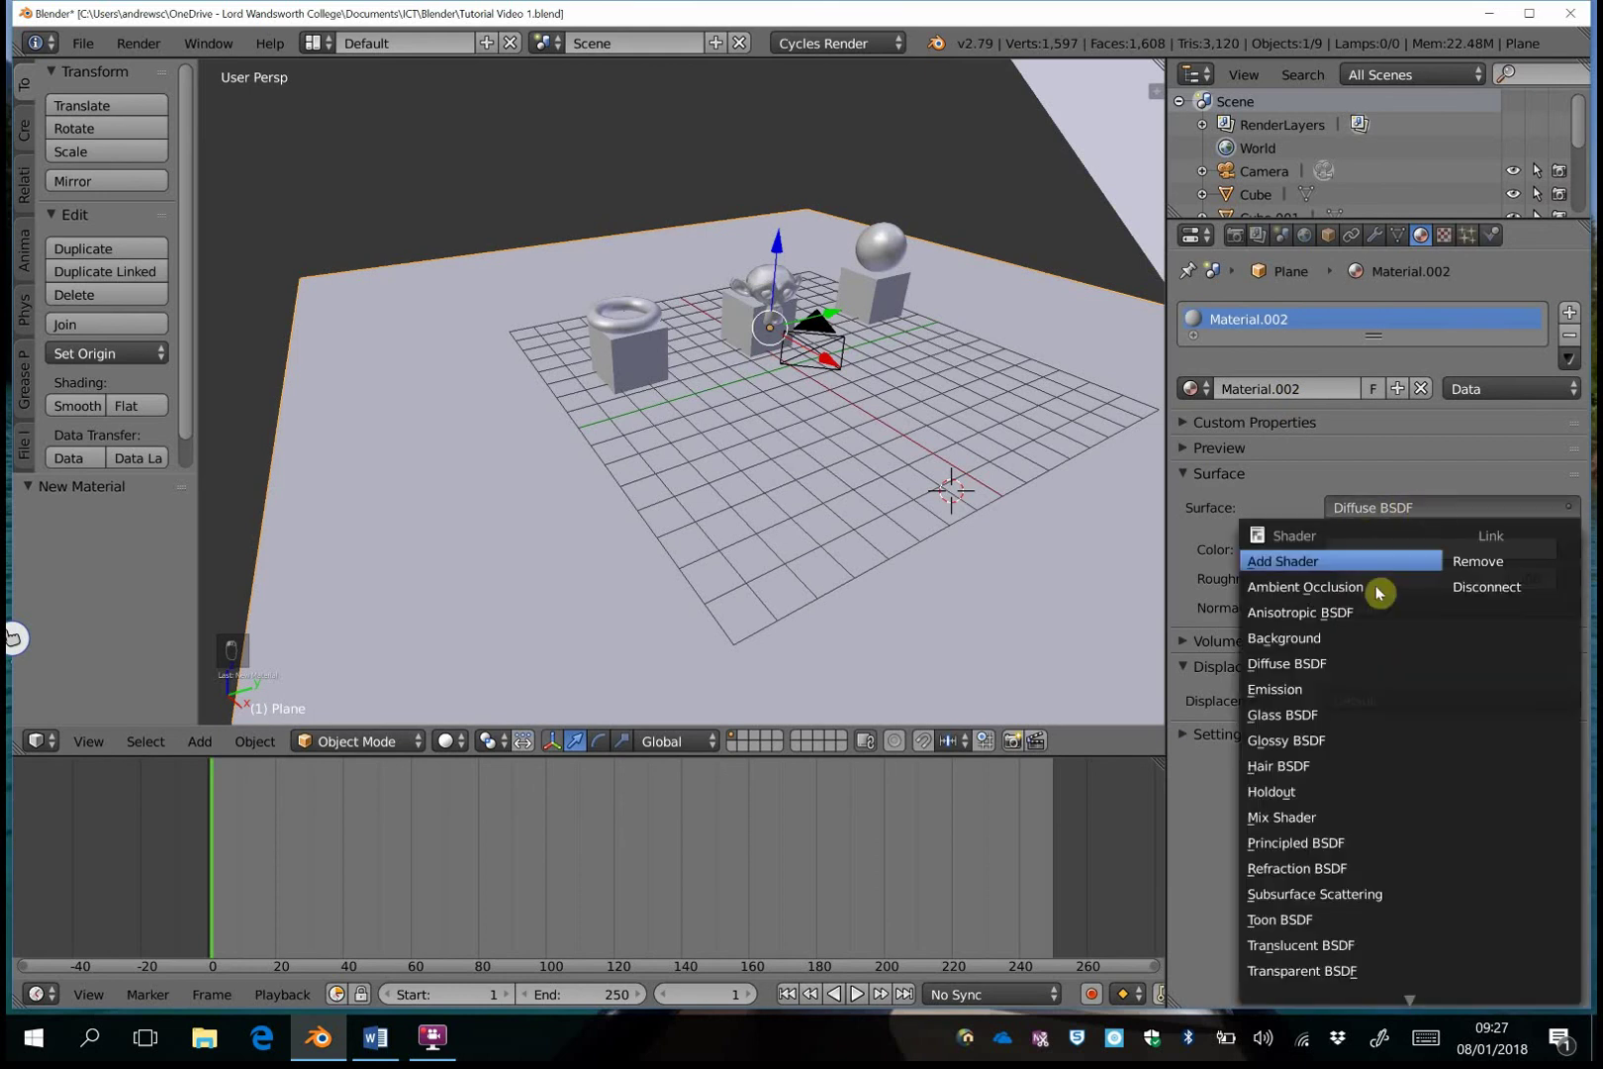
left_click(1326, 739)
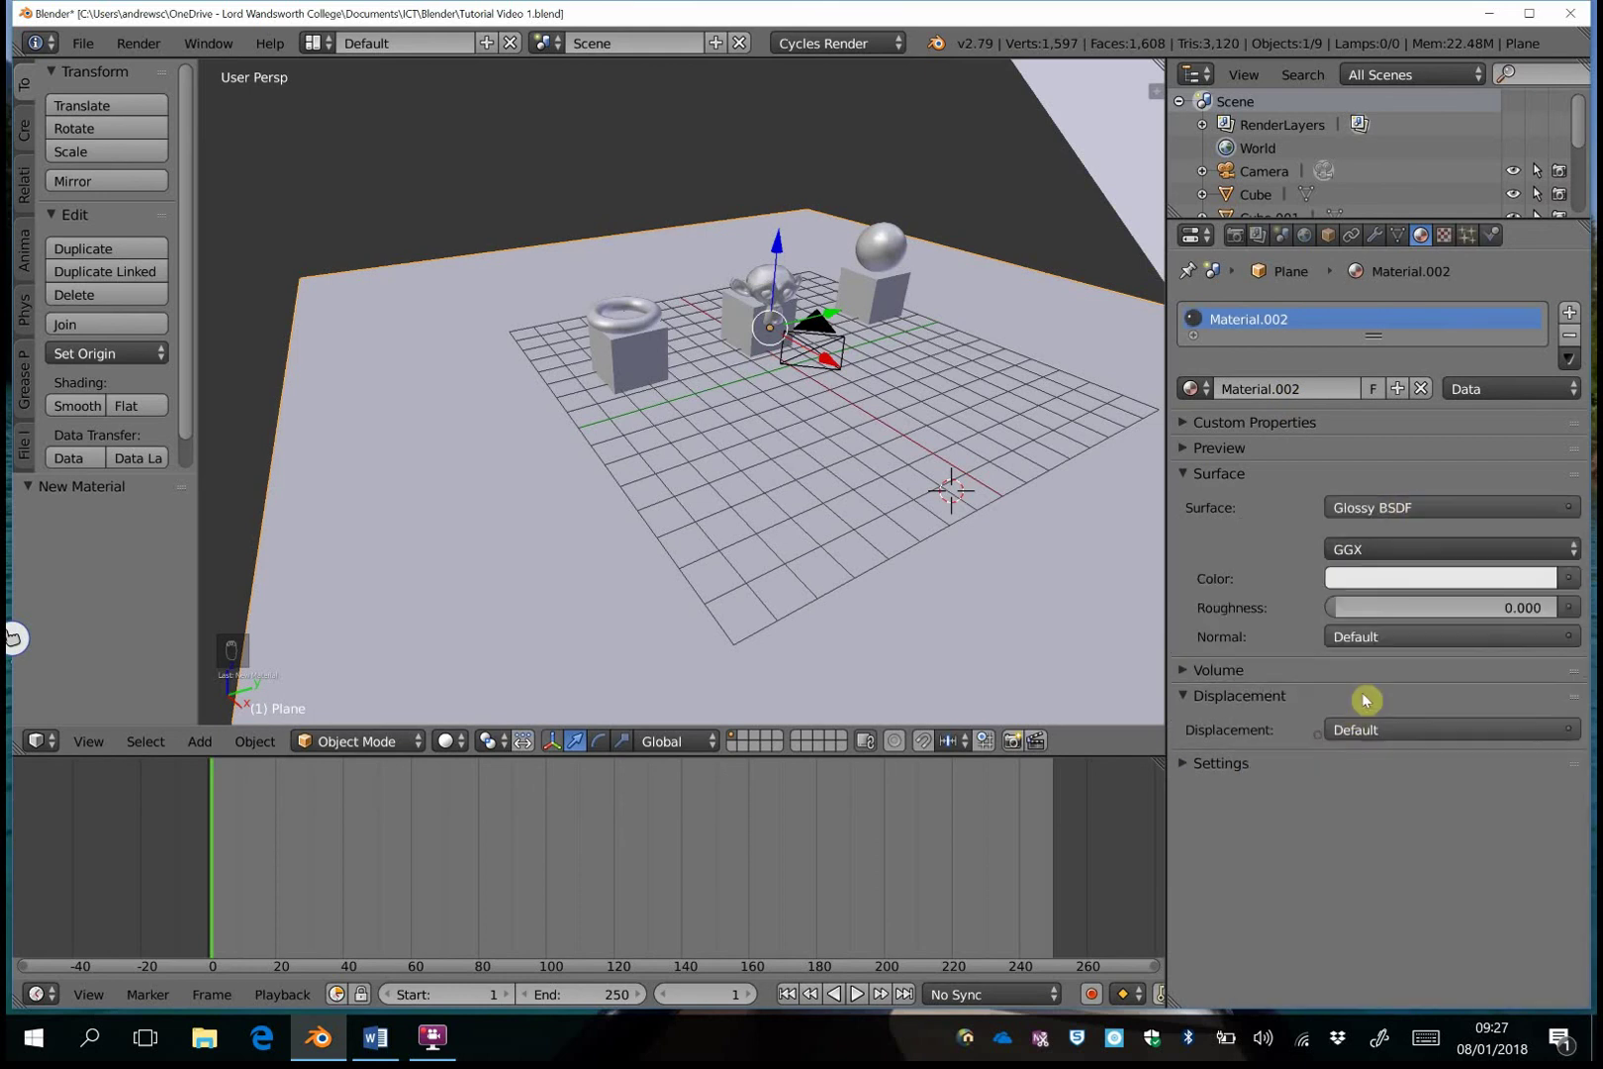
Darken the floor material's colour to a grey of about 0.482 and switch the viewport to Rendered shading.
left_click(1432, 580)
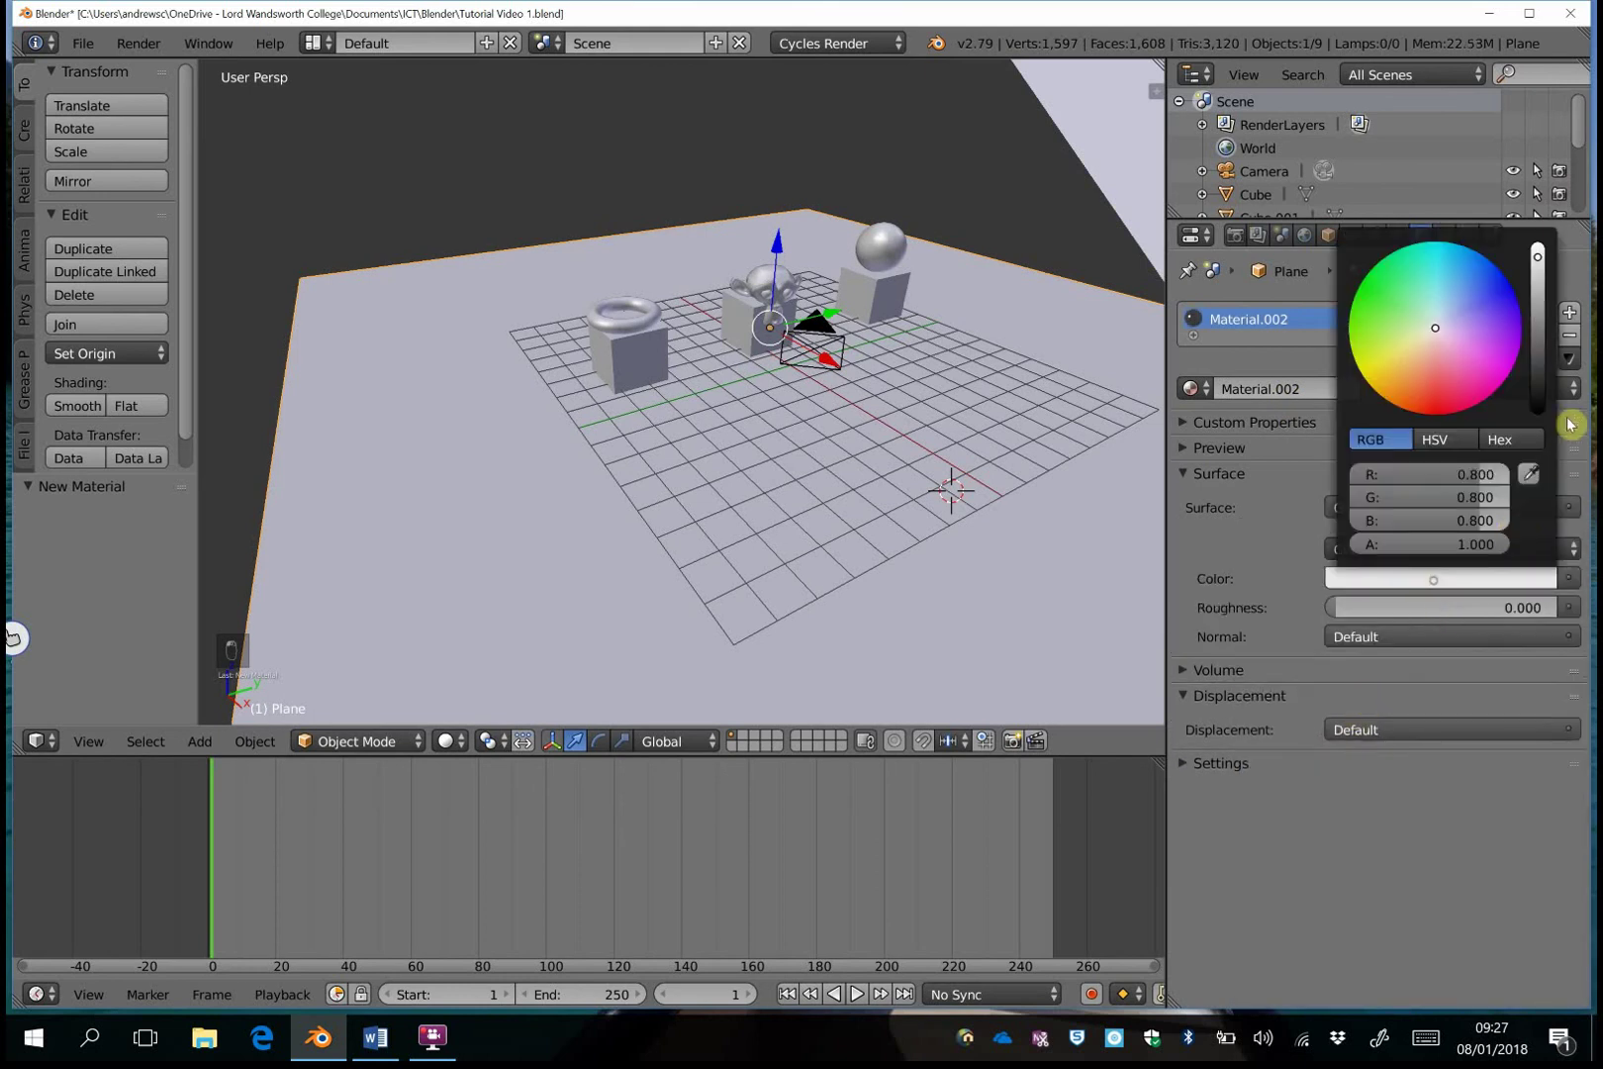
left_click(1539, 292)
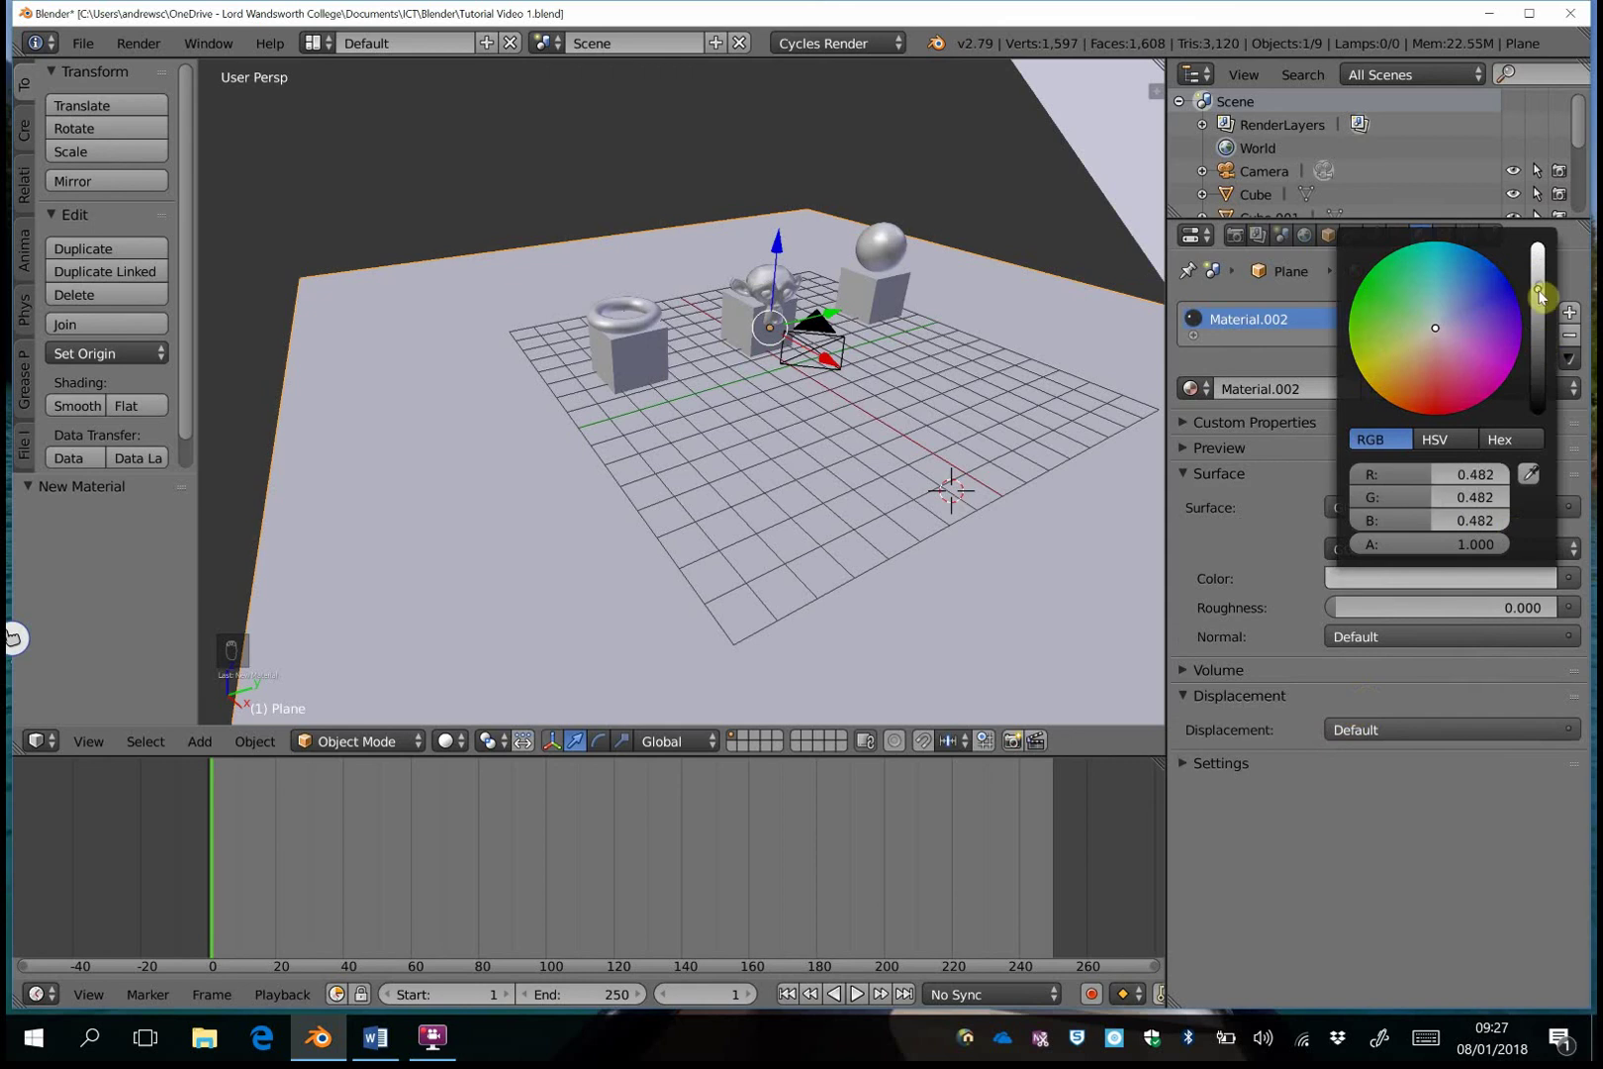
left_click(1395, 608)
left_click(452, 742)
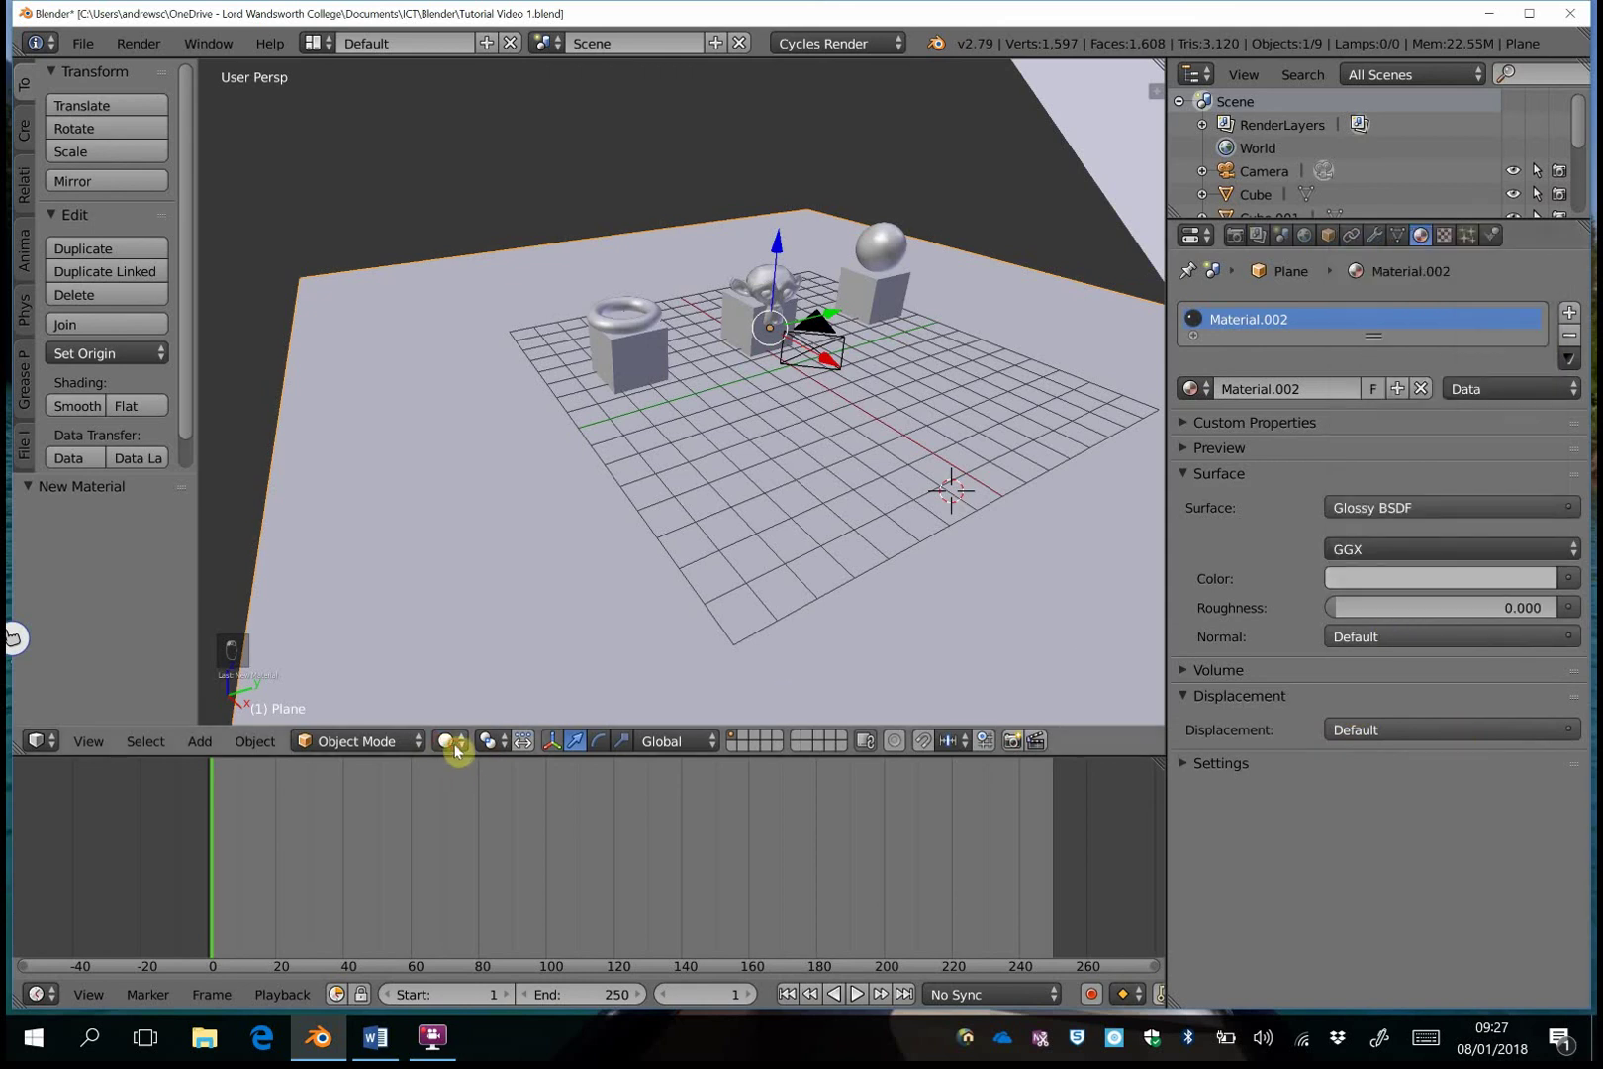
left_click(452, 741)
left_click(500, 590)
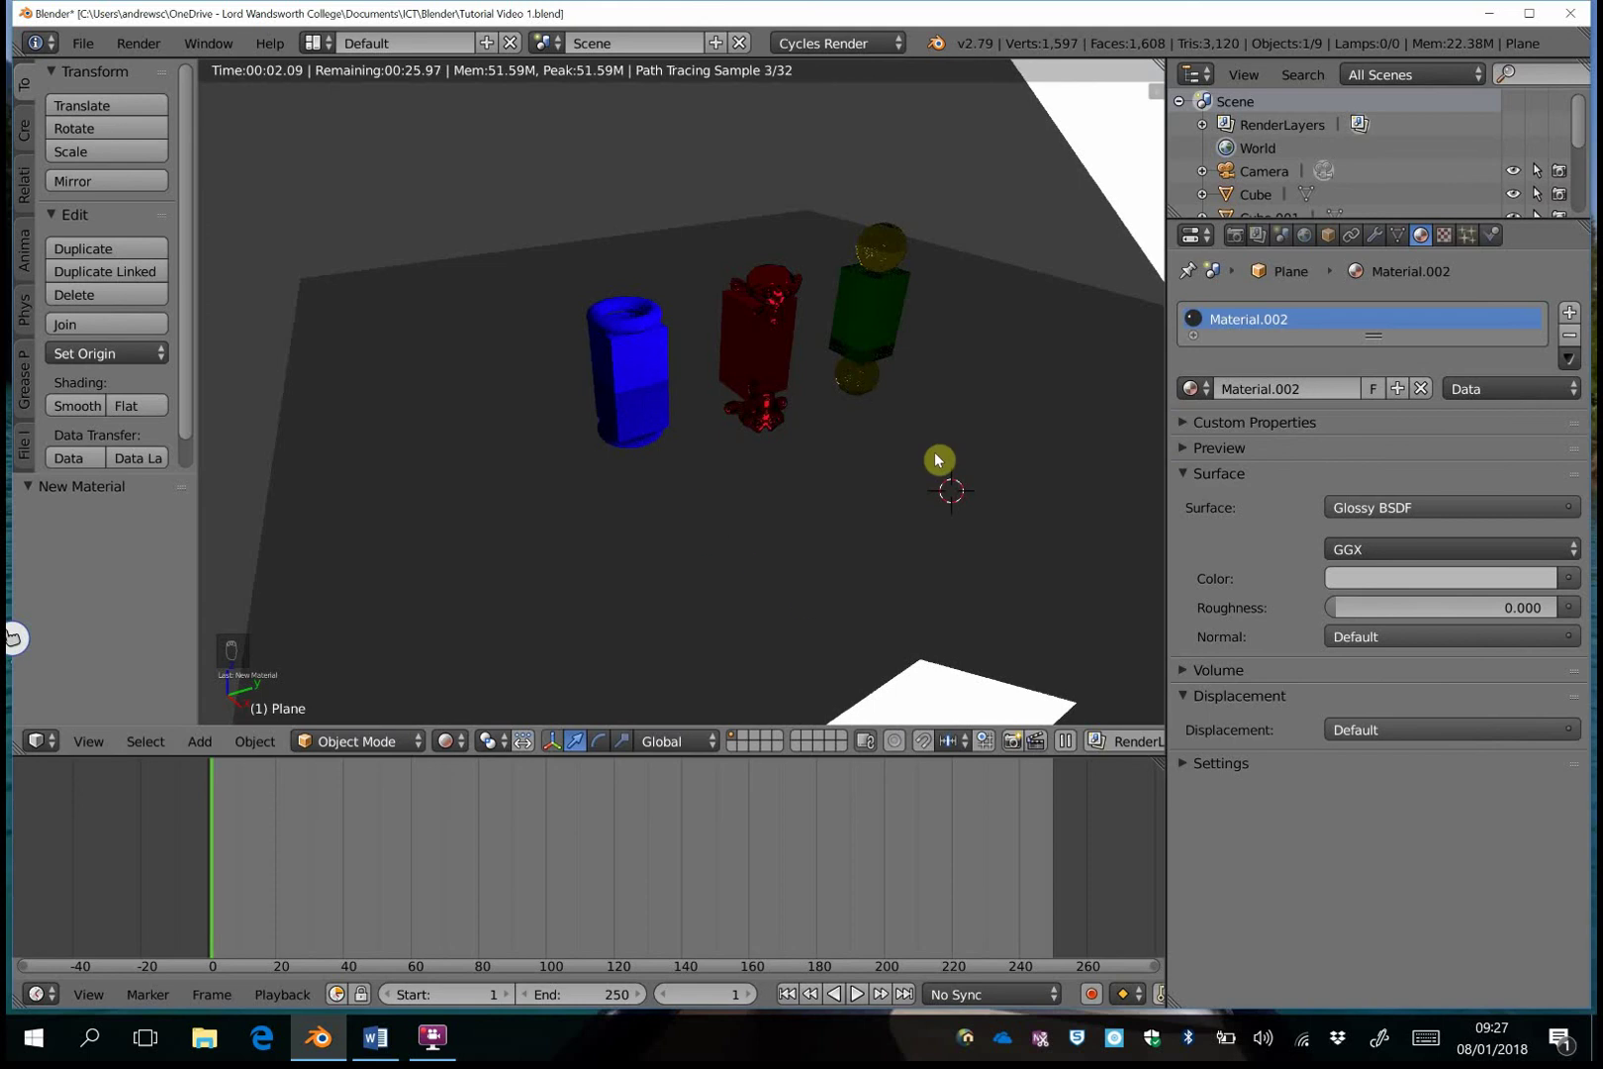
Lighten the floor material's colour to a paler grey and set its roughness to 0.2.
left_click(1456, 578)
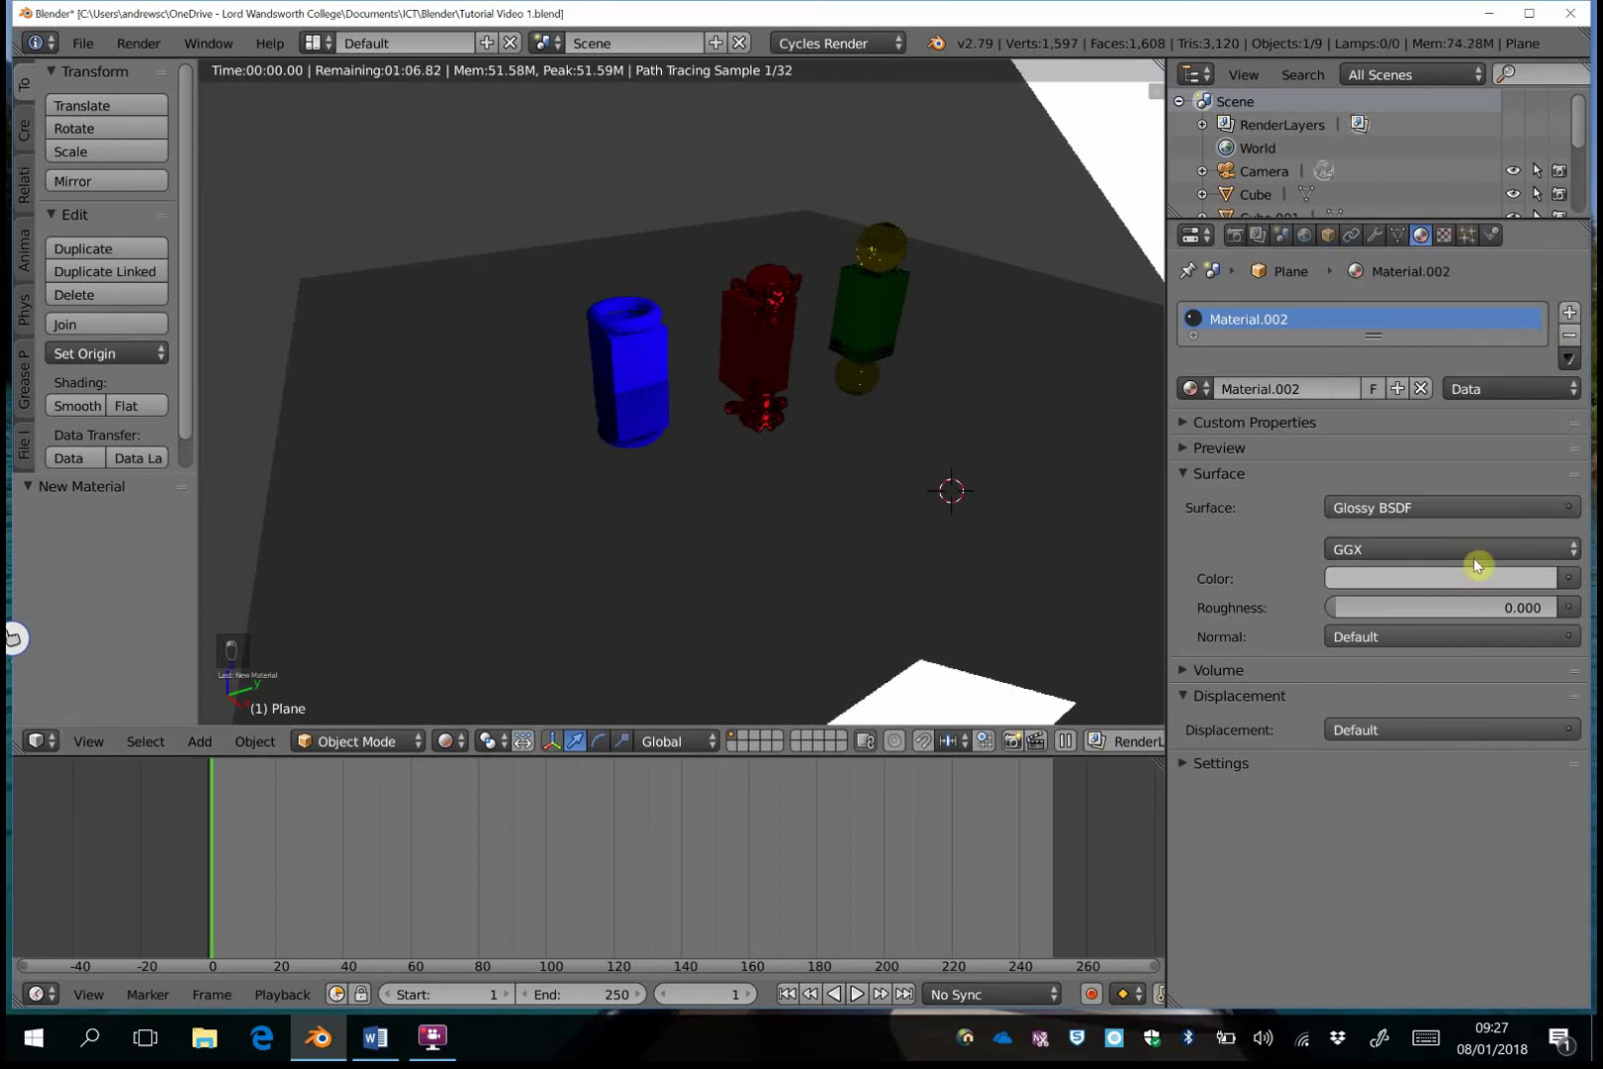
left_click(1514, 578)
left_click(1539, 273)
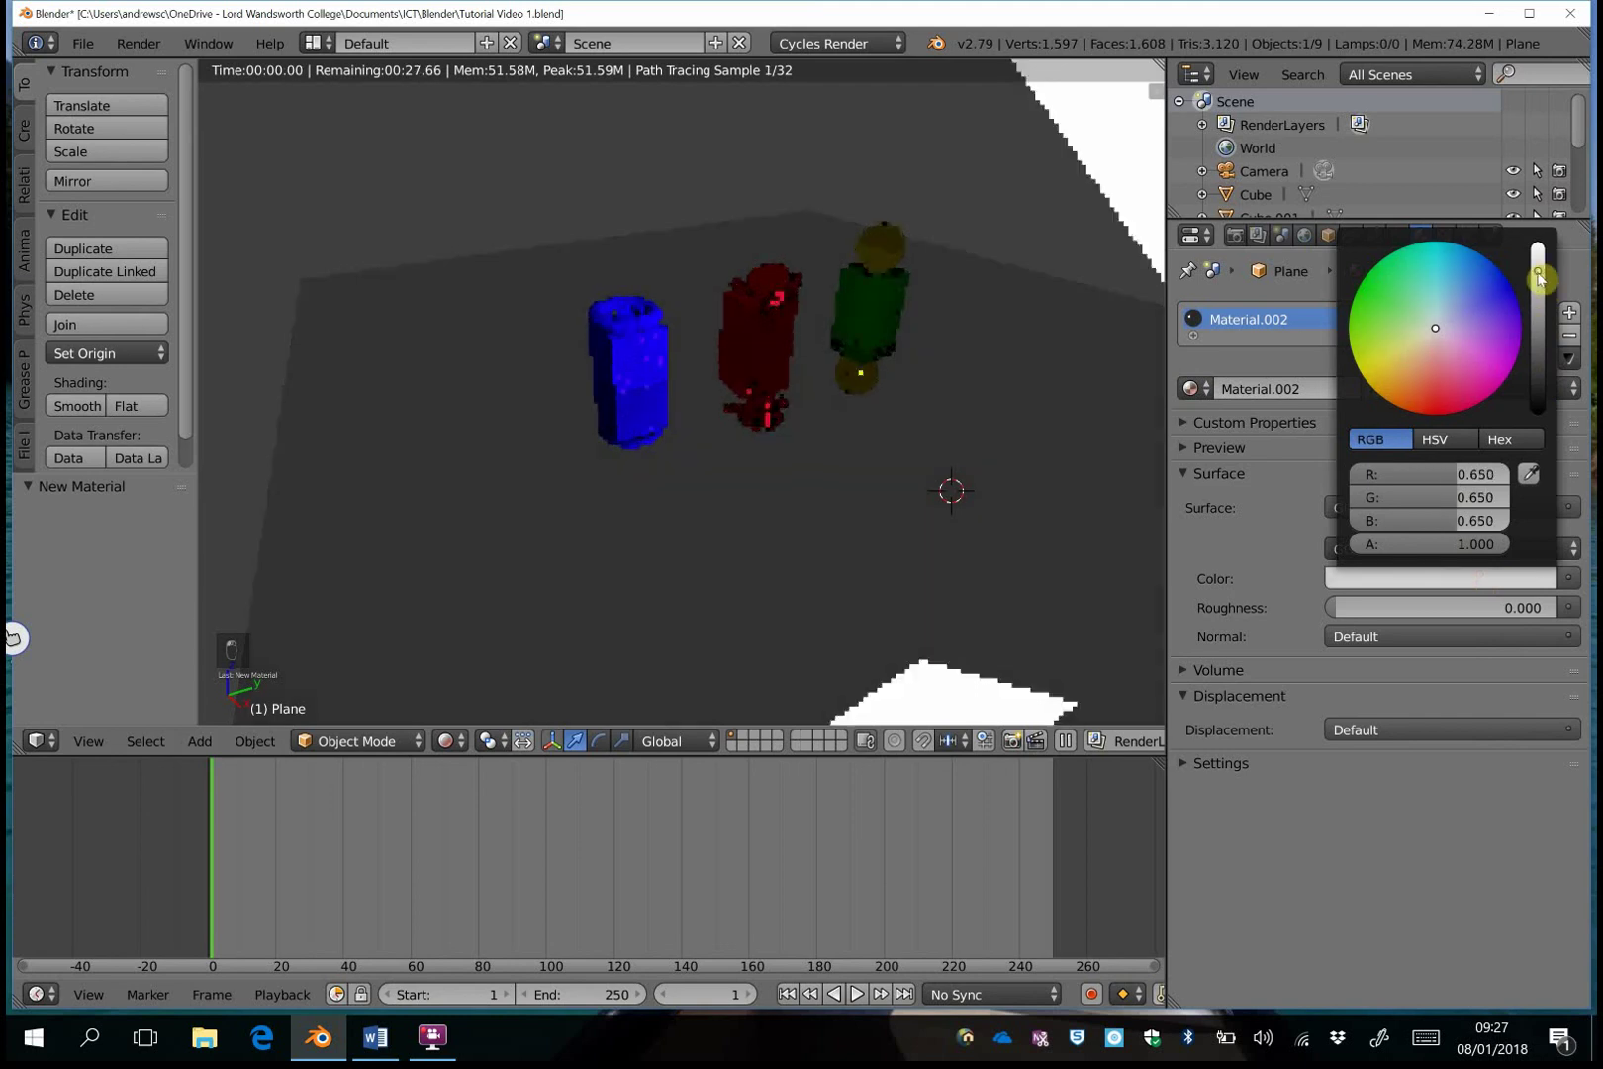
left_click(1540, 266)
left_click(1540, 262)
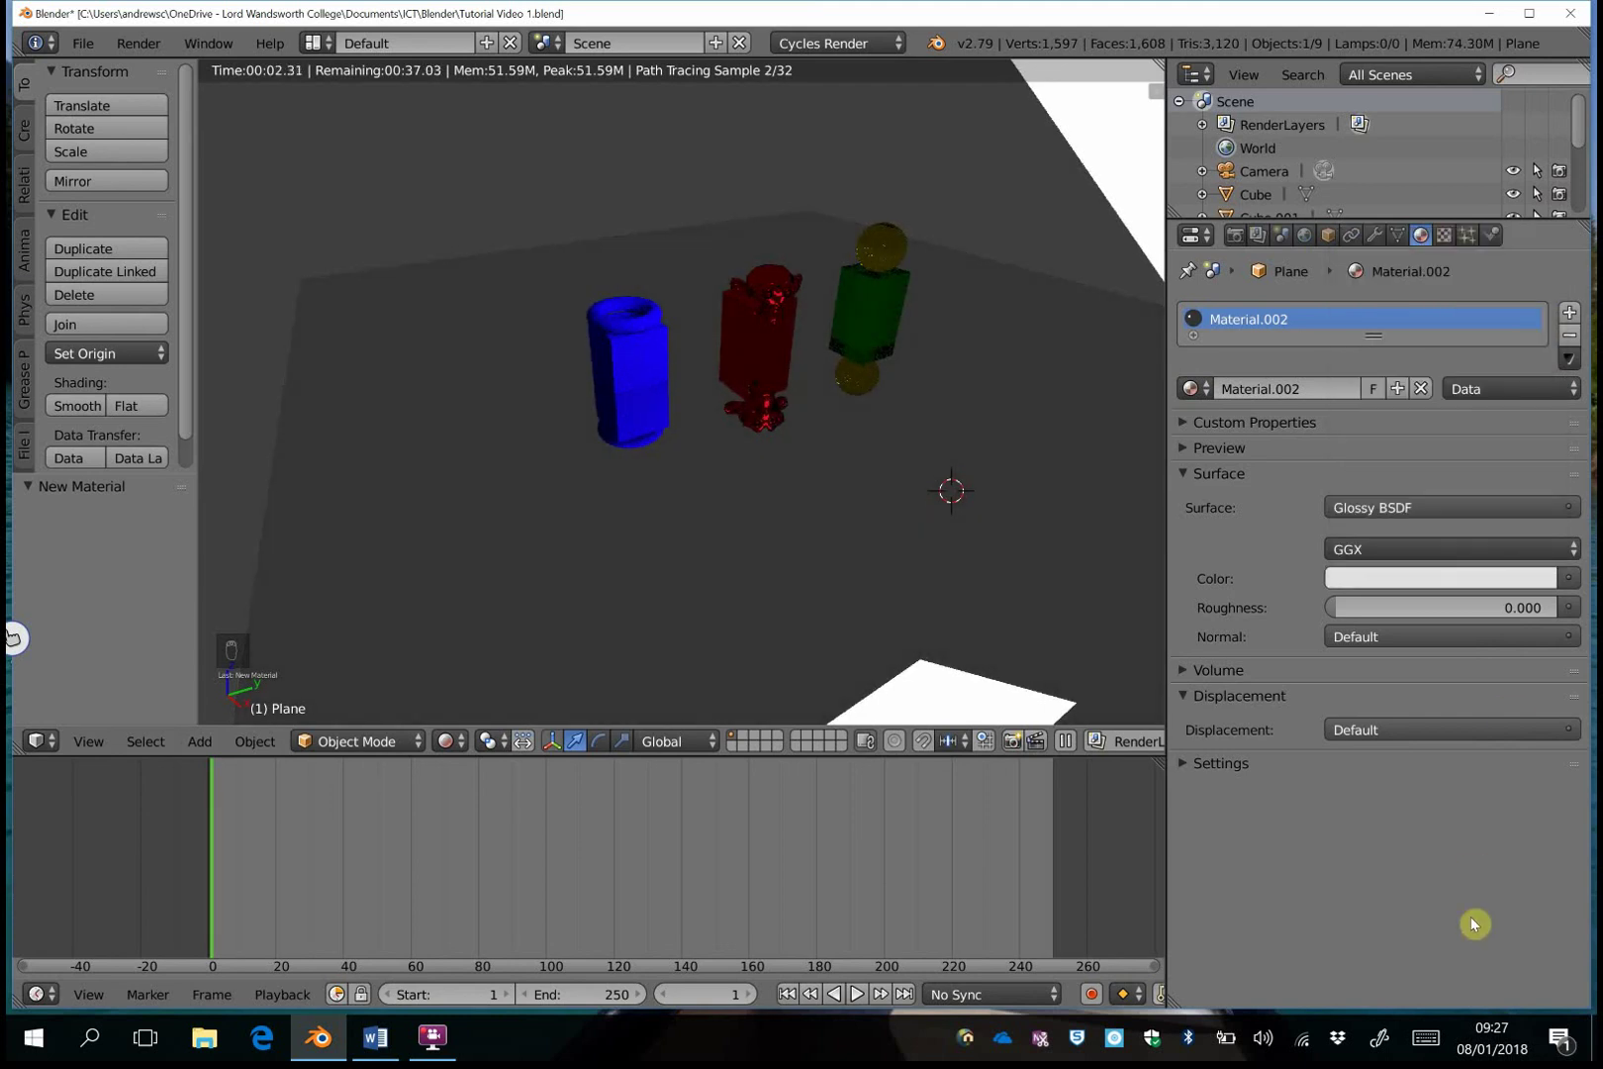
left_click(1409, 607)
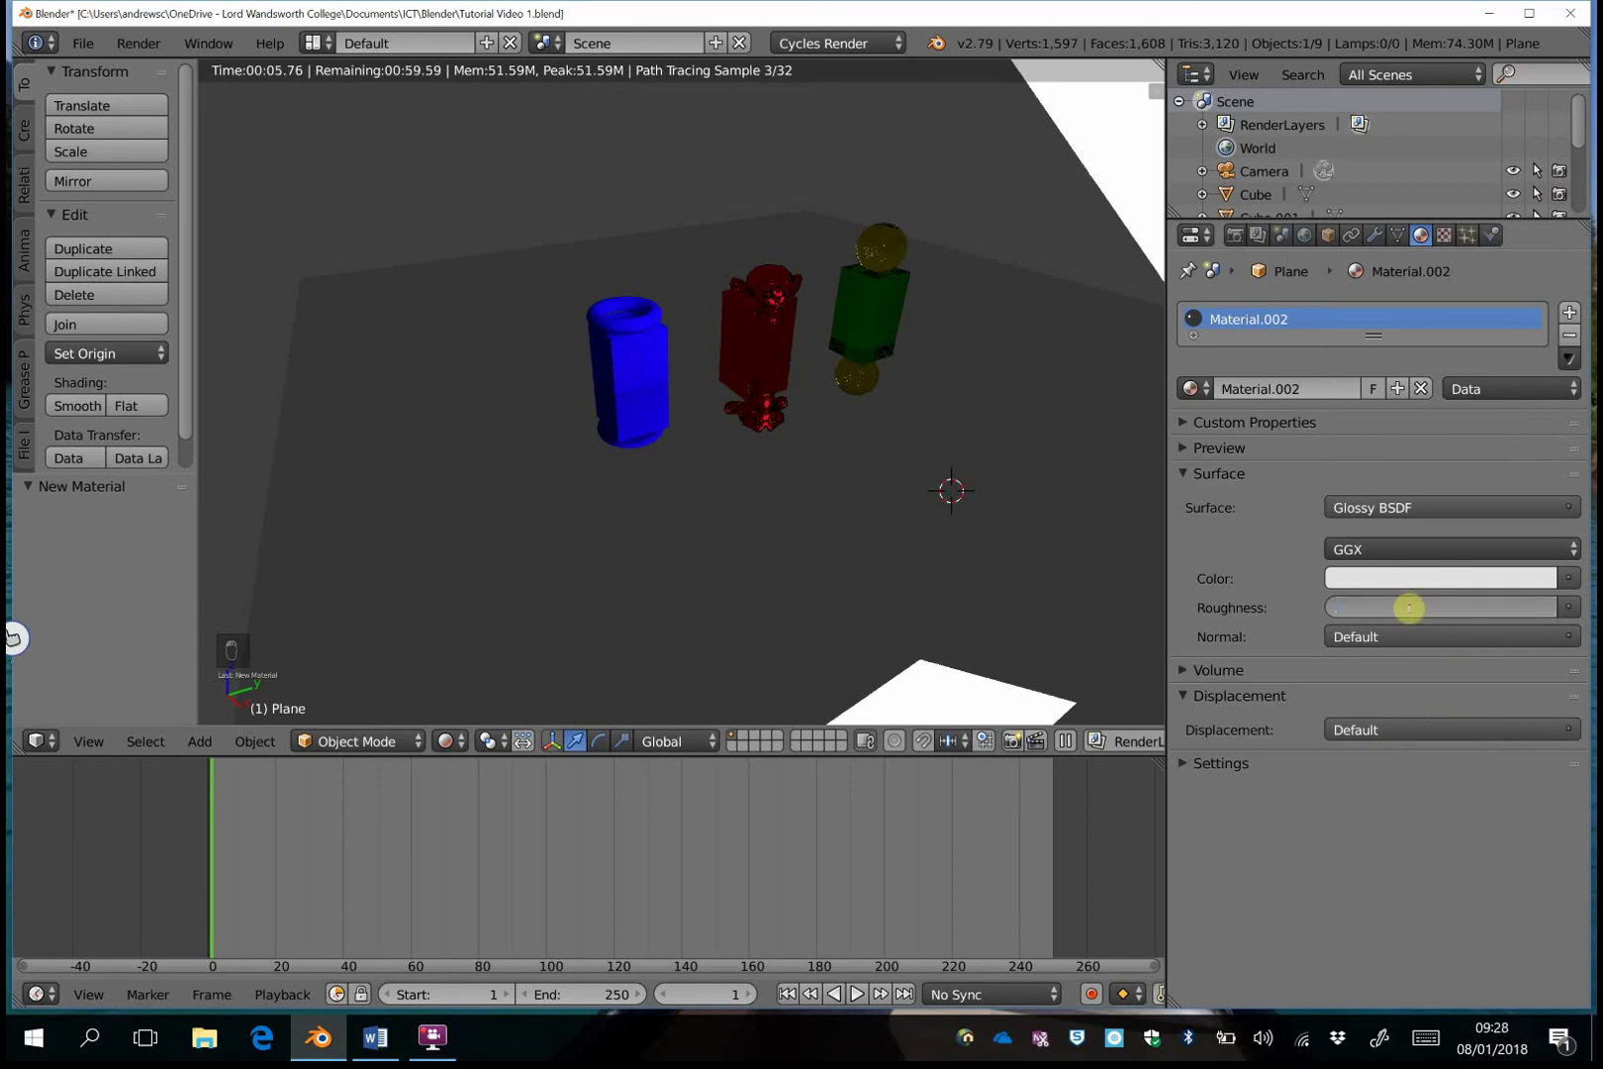
type("0.2")
key("Return")
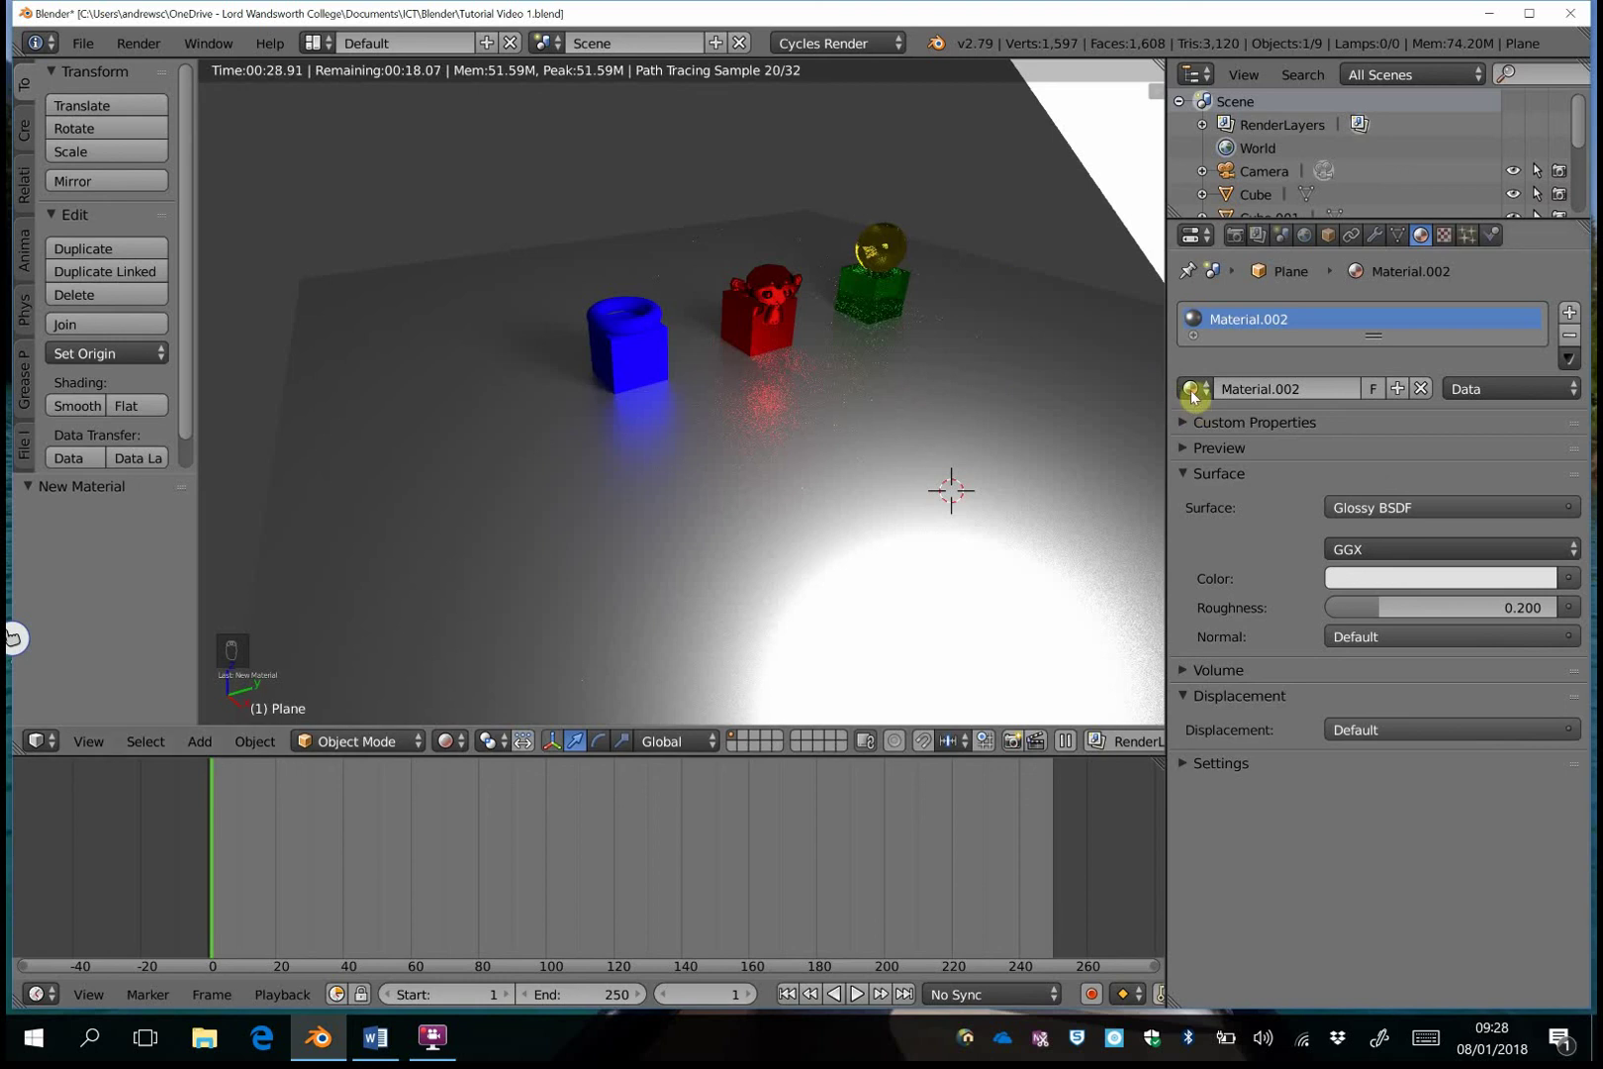
Rename the floor plane's material as Brushed metal.
left_click(1345, 388)
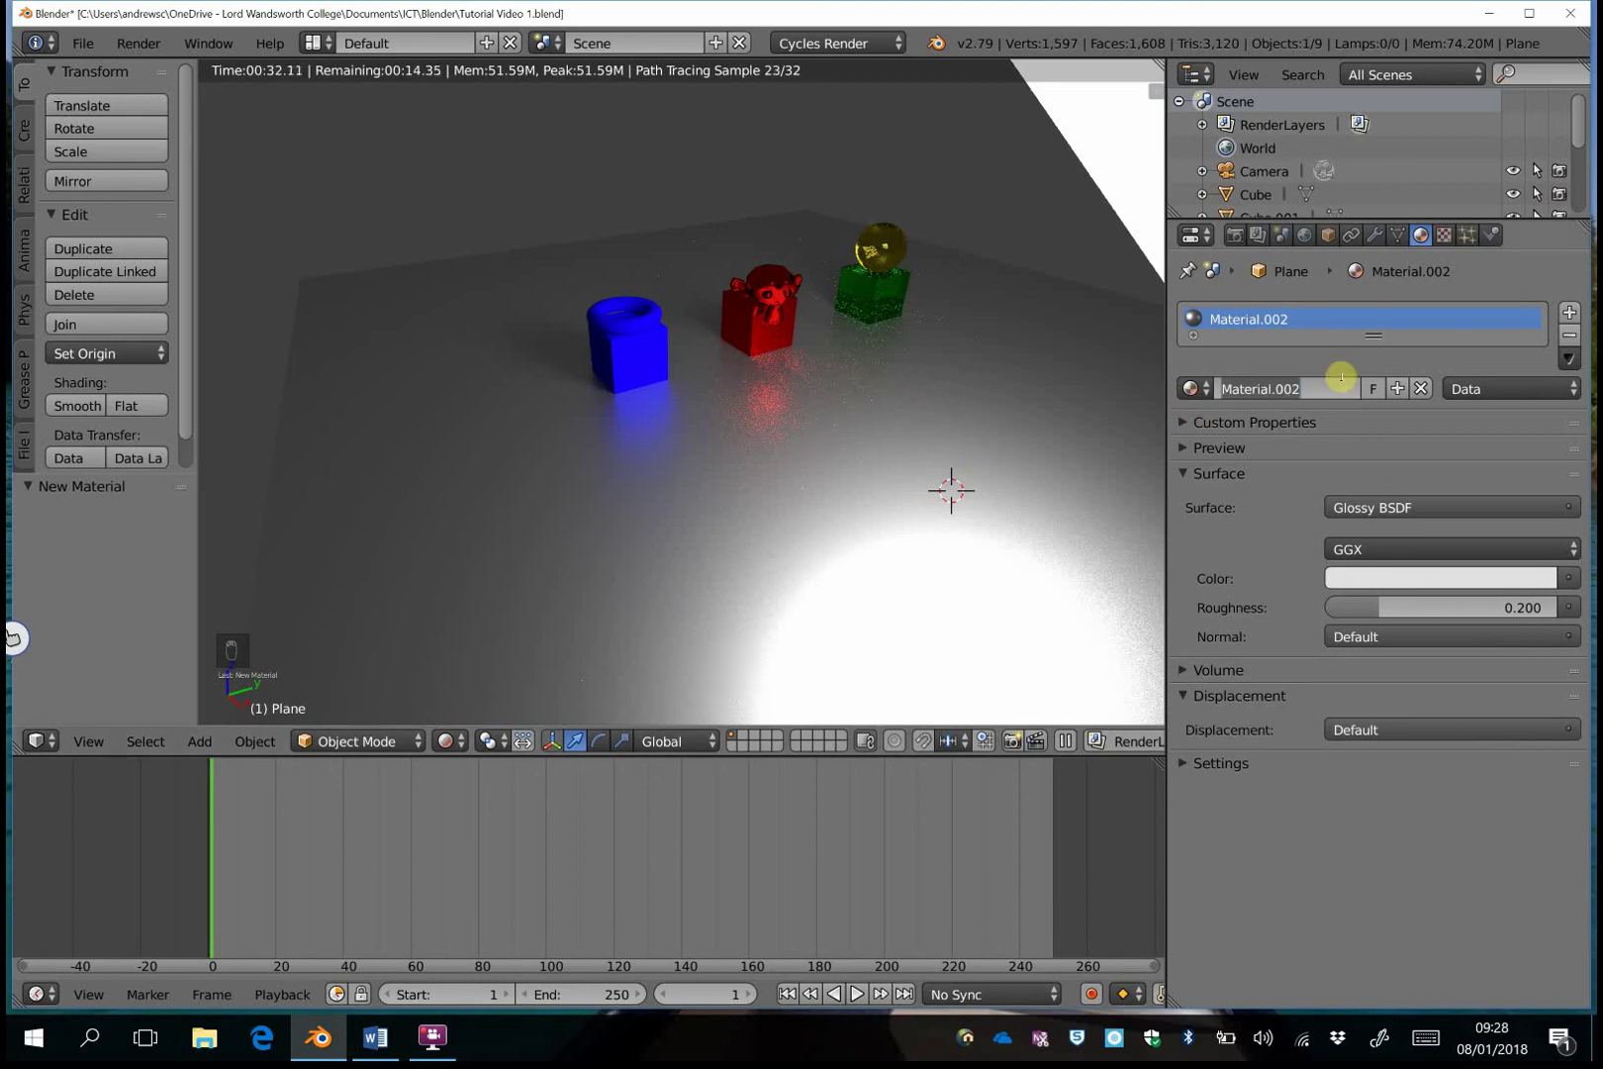
type("Brushed met")
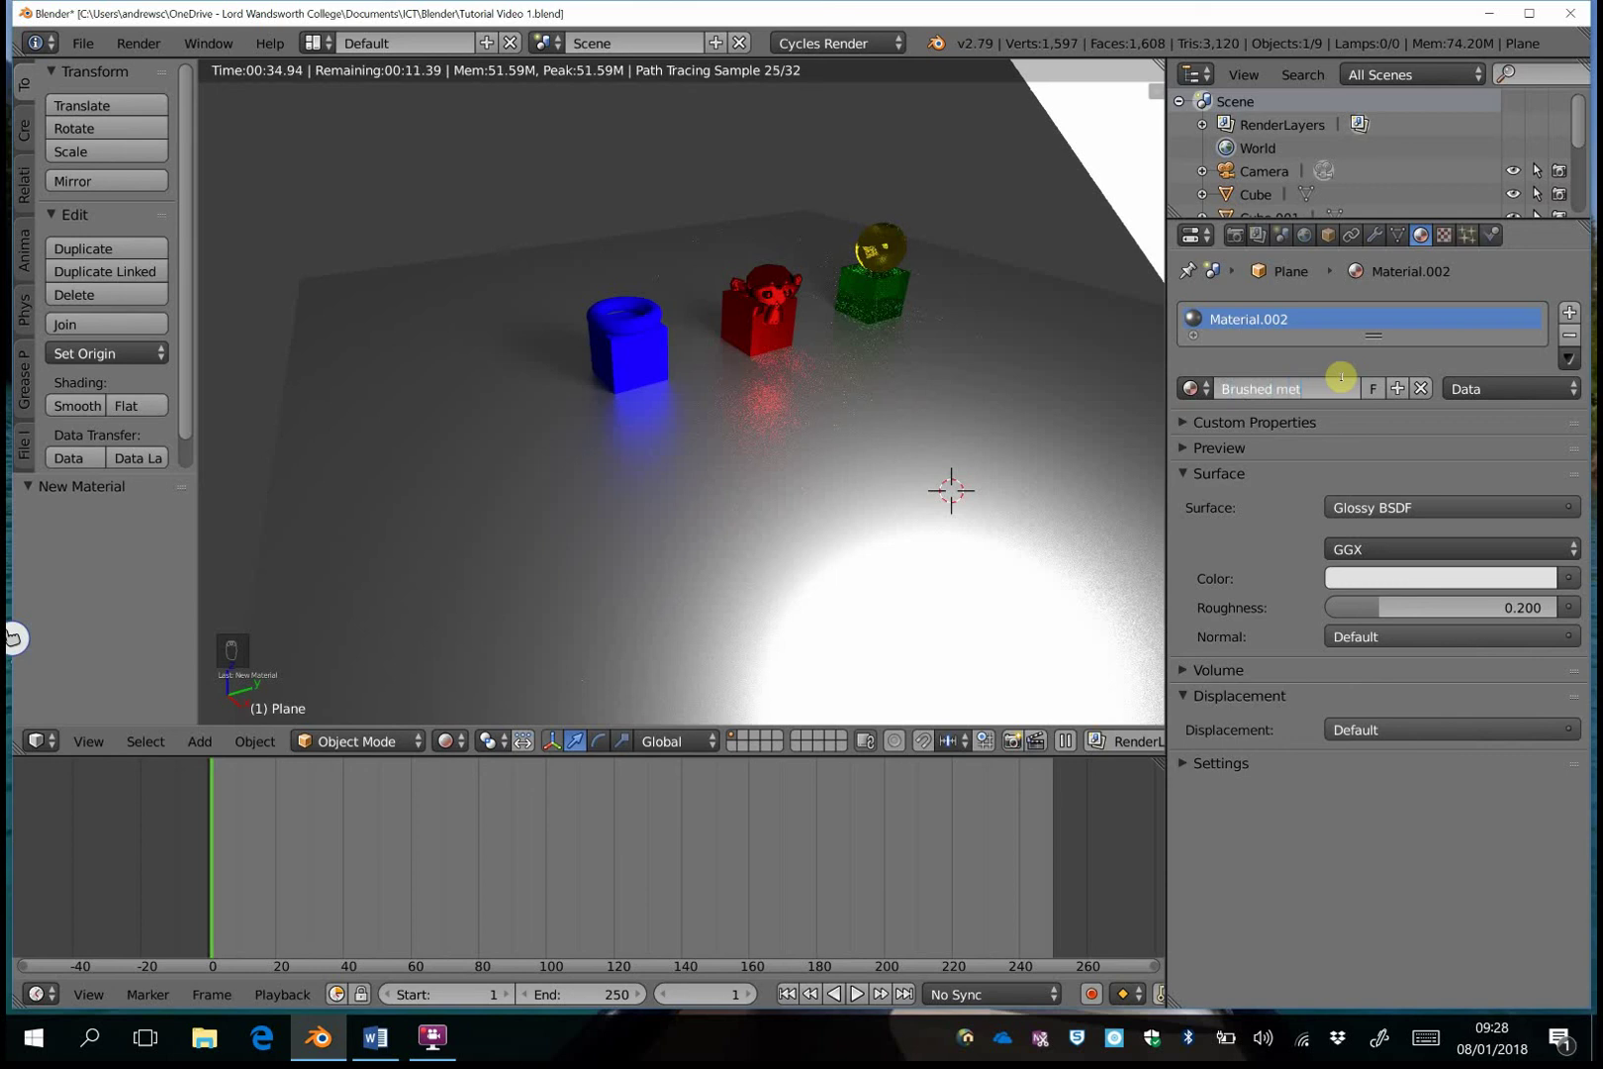
type("al")
key("Return")
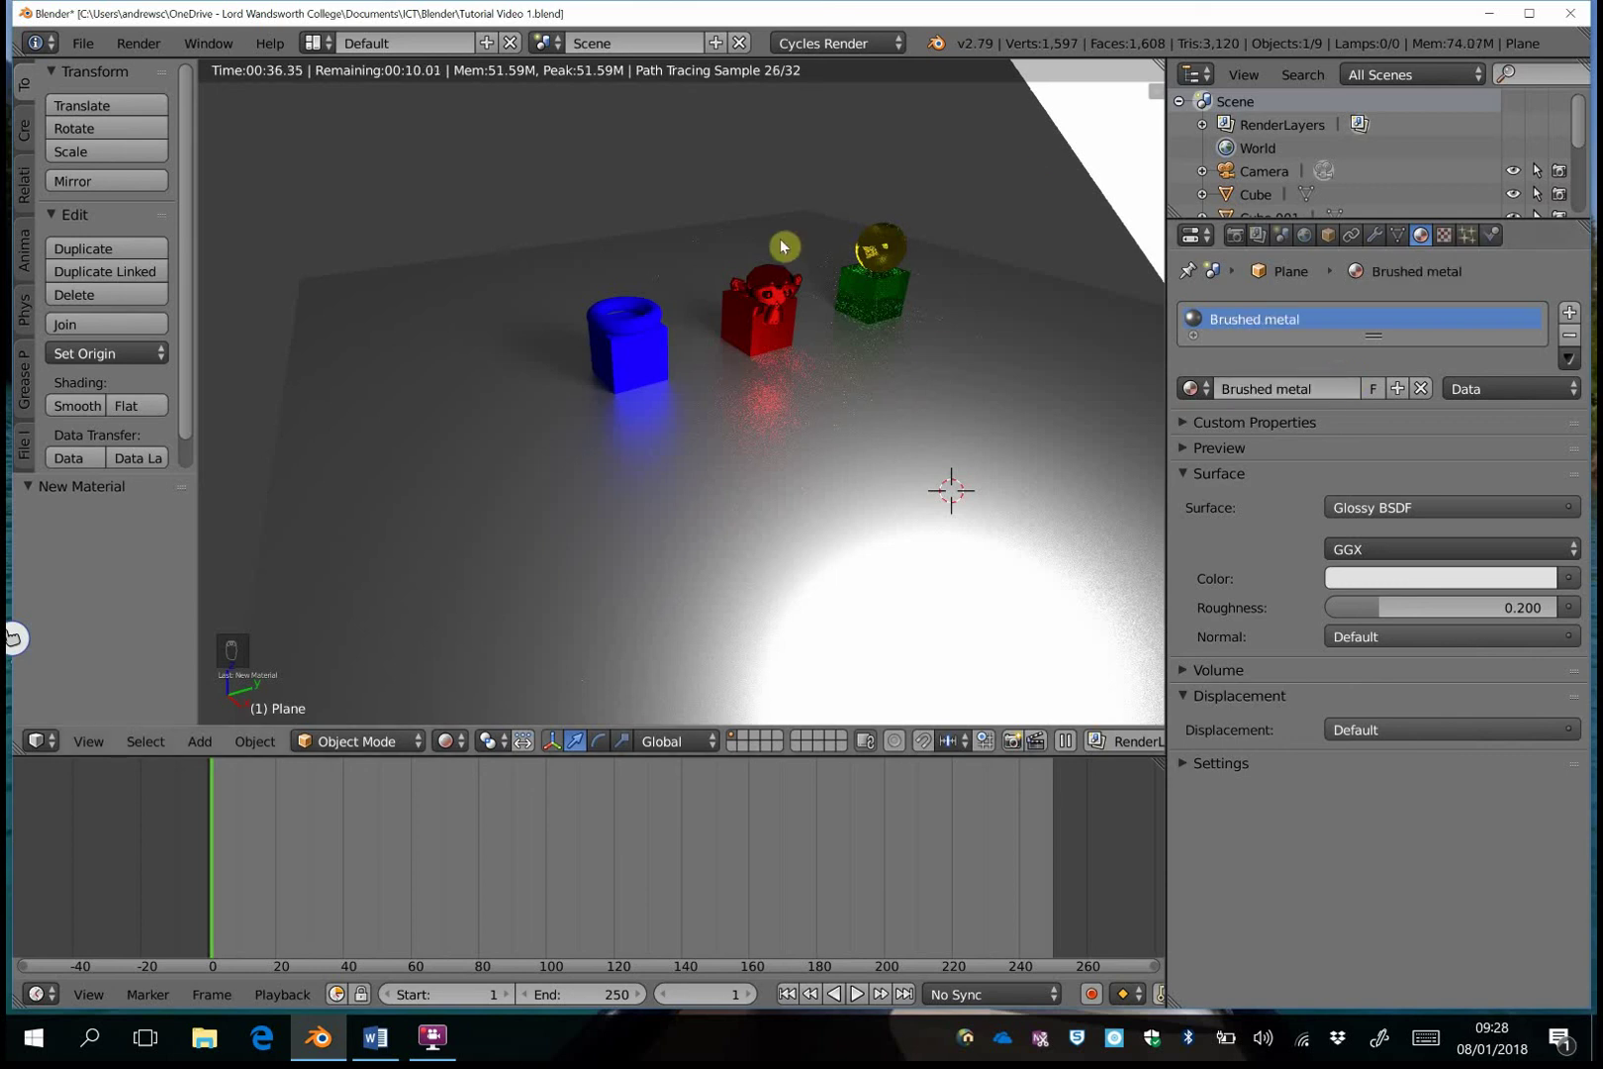
Frame the rendered pedestals on the brushed metal floor from a lower viewpoint and save Tutorial Video 1.blend.
key("shift+f")
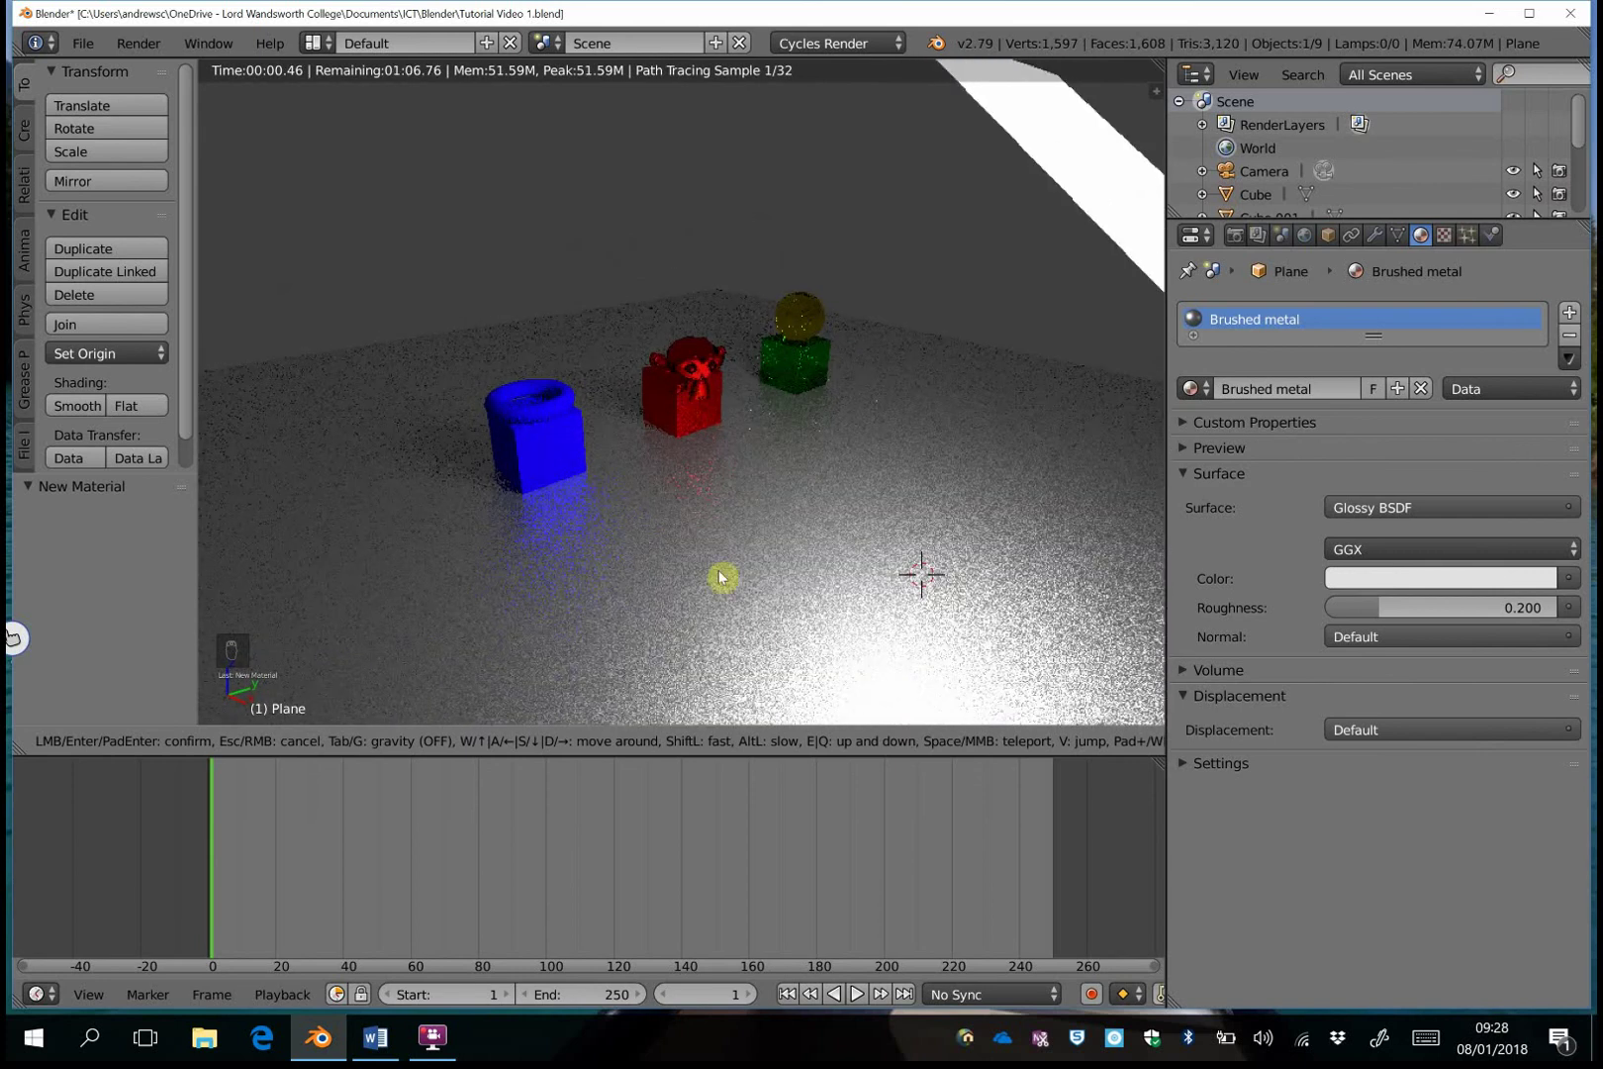
left_click(717, 649)
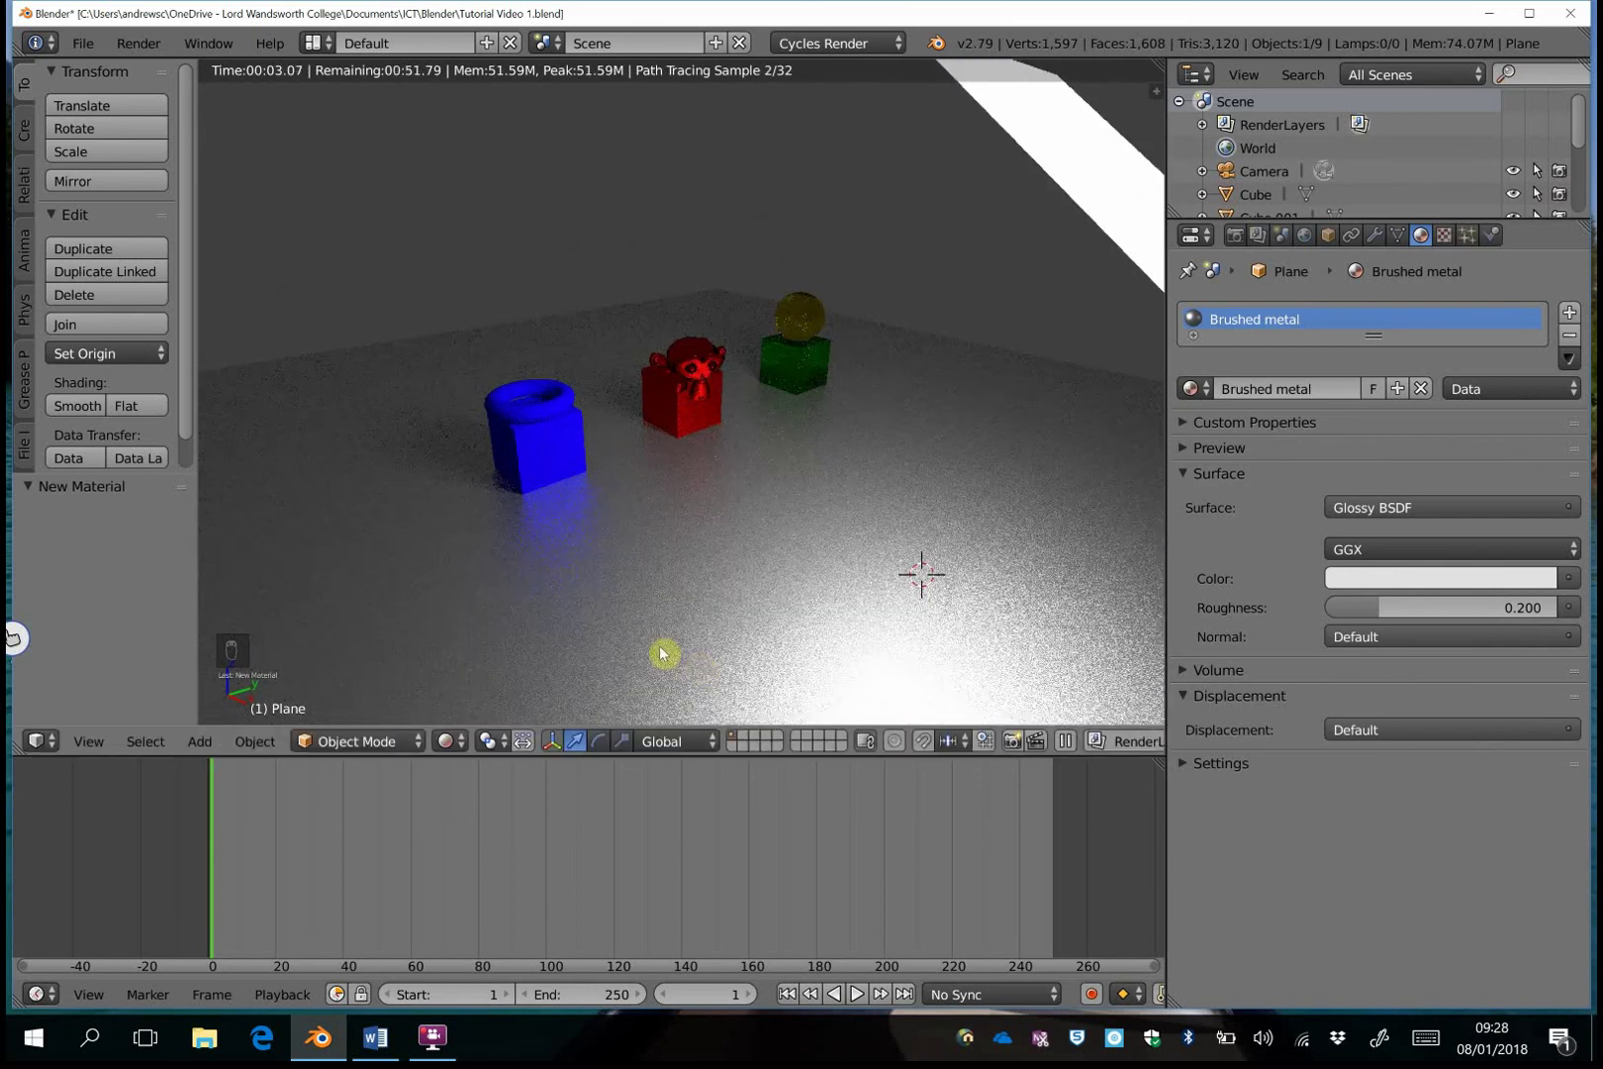
left_click(92, 46)
left_click(148, 215)
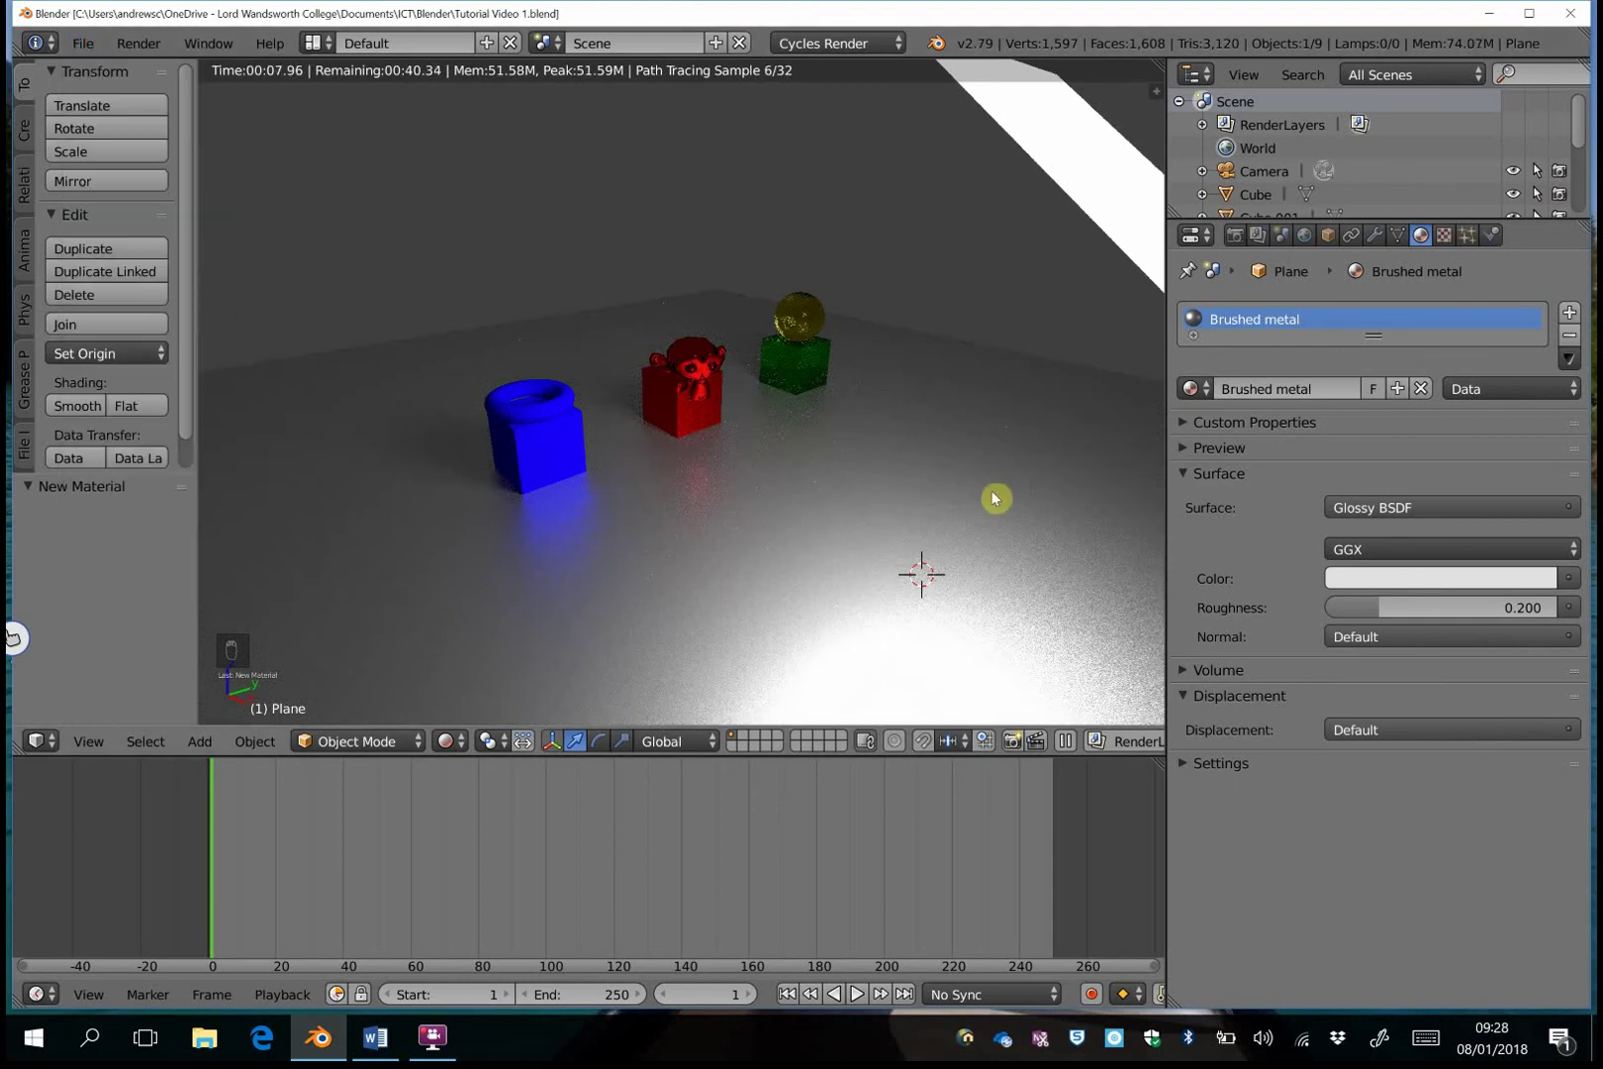